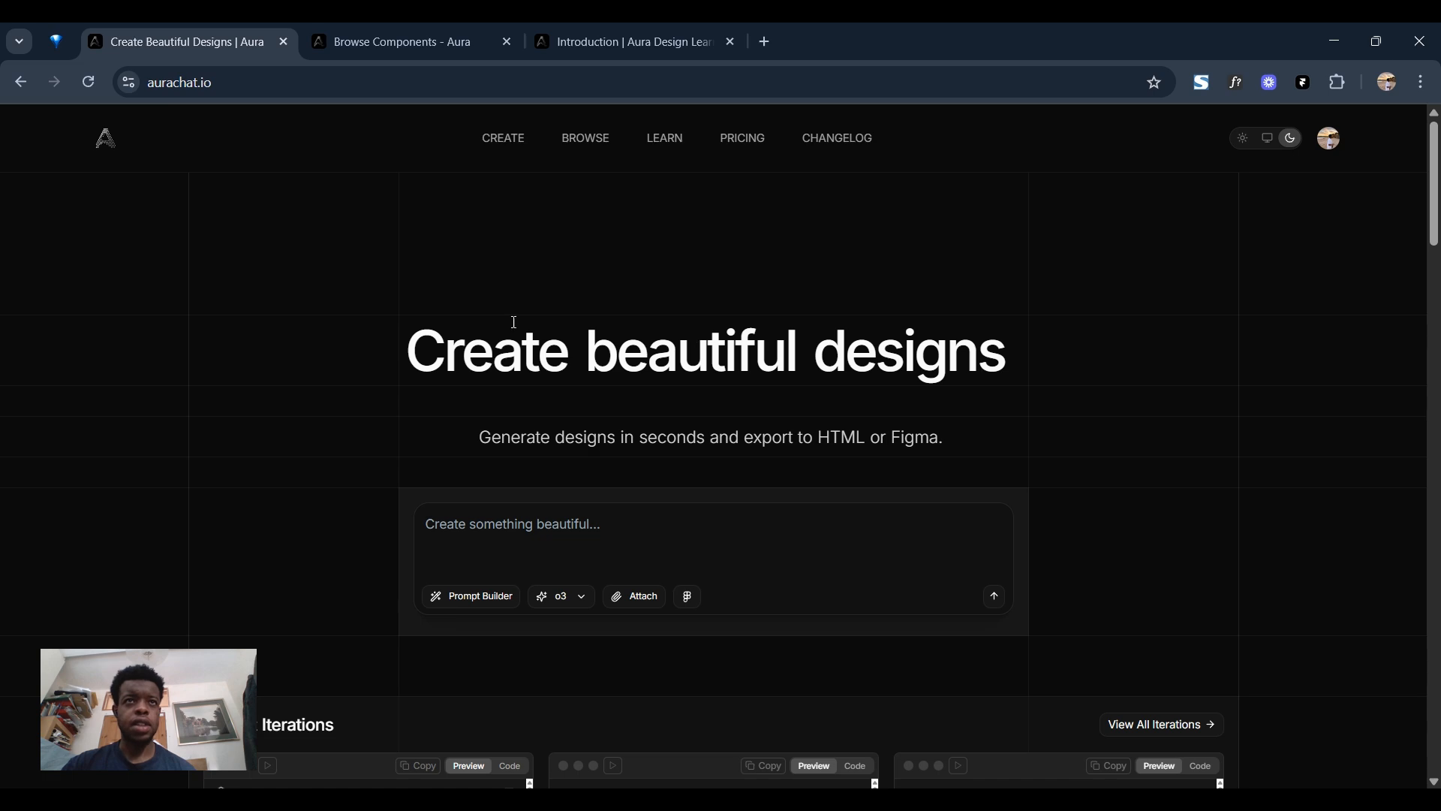
# Browse the Aura components gallery for hero sections, dashboards, mobile UIs and other design examples.
pyautogui.click(387, 37)
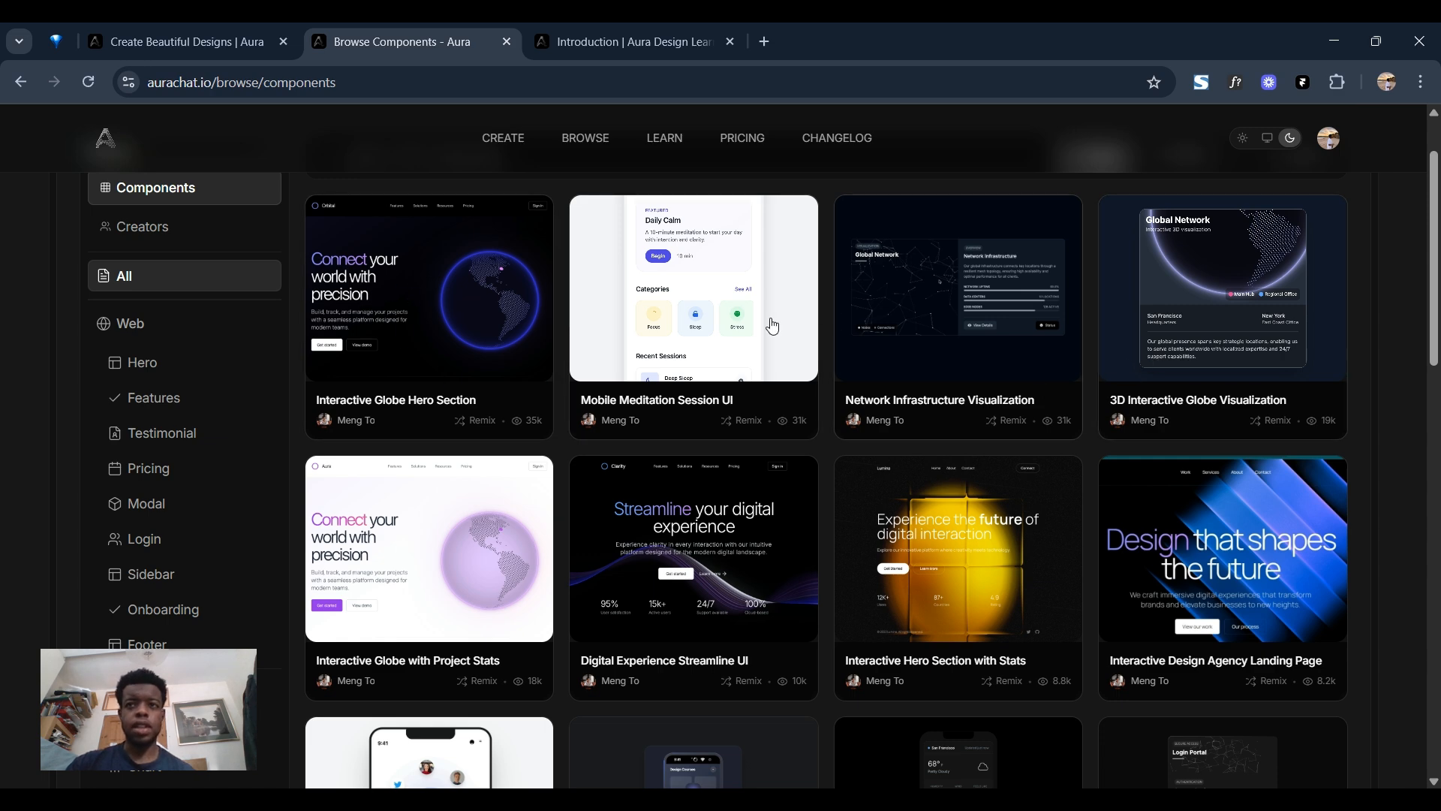
pyautogui.scroll(-3, 772, 324)
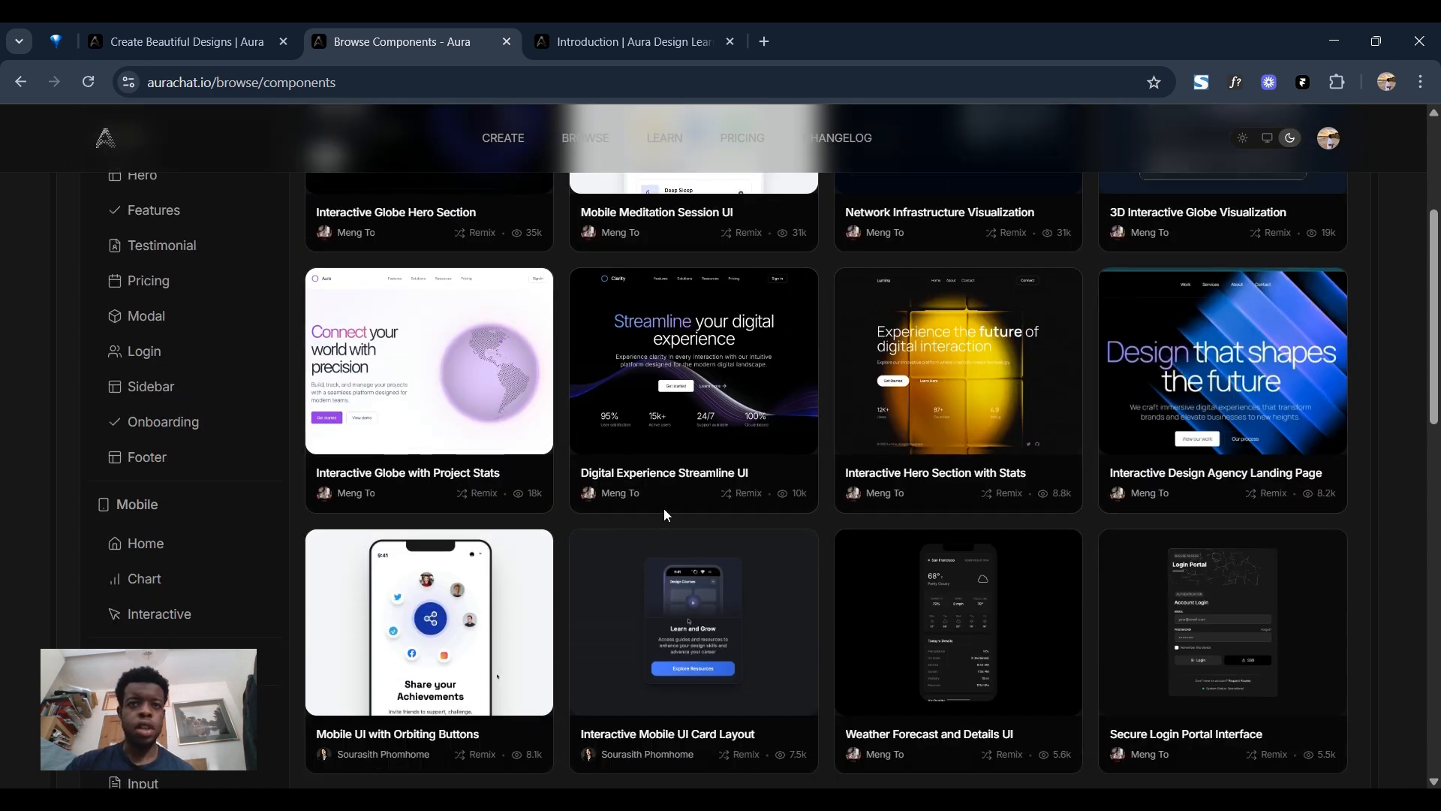
pyautogui.scroll(-4, 834, 484)
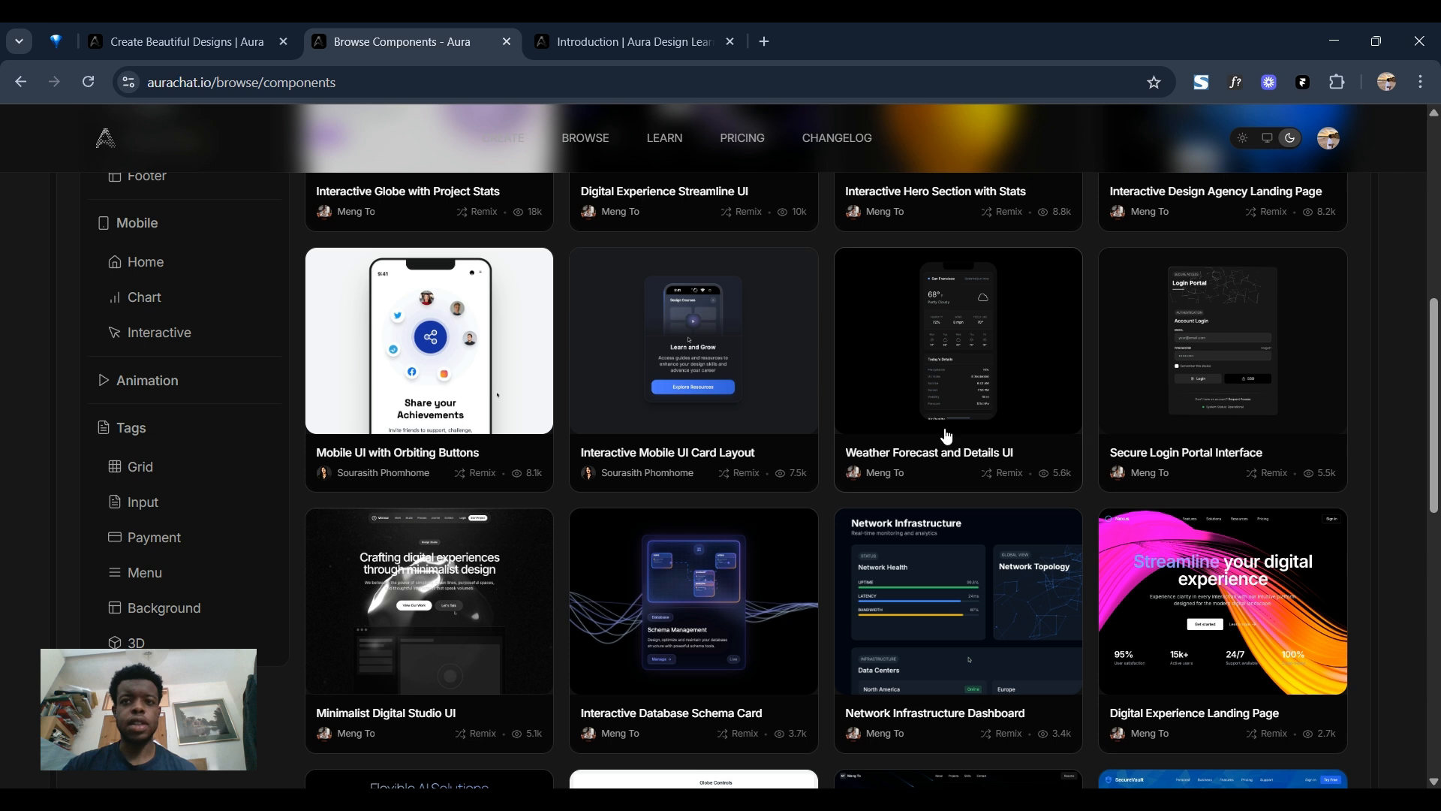
pyautogui.scroll(-3, 863, 485)
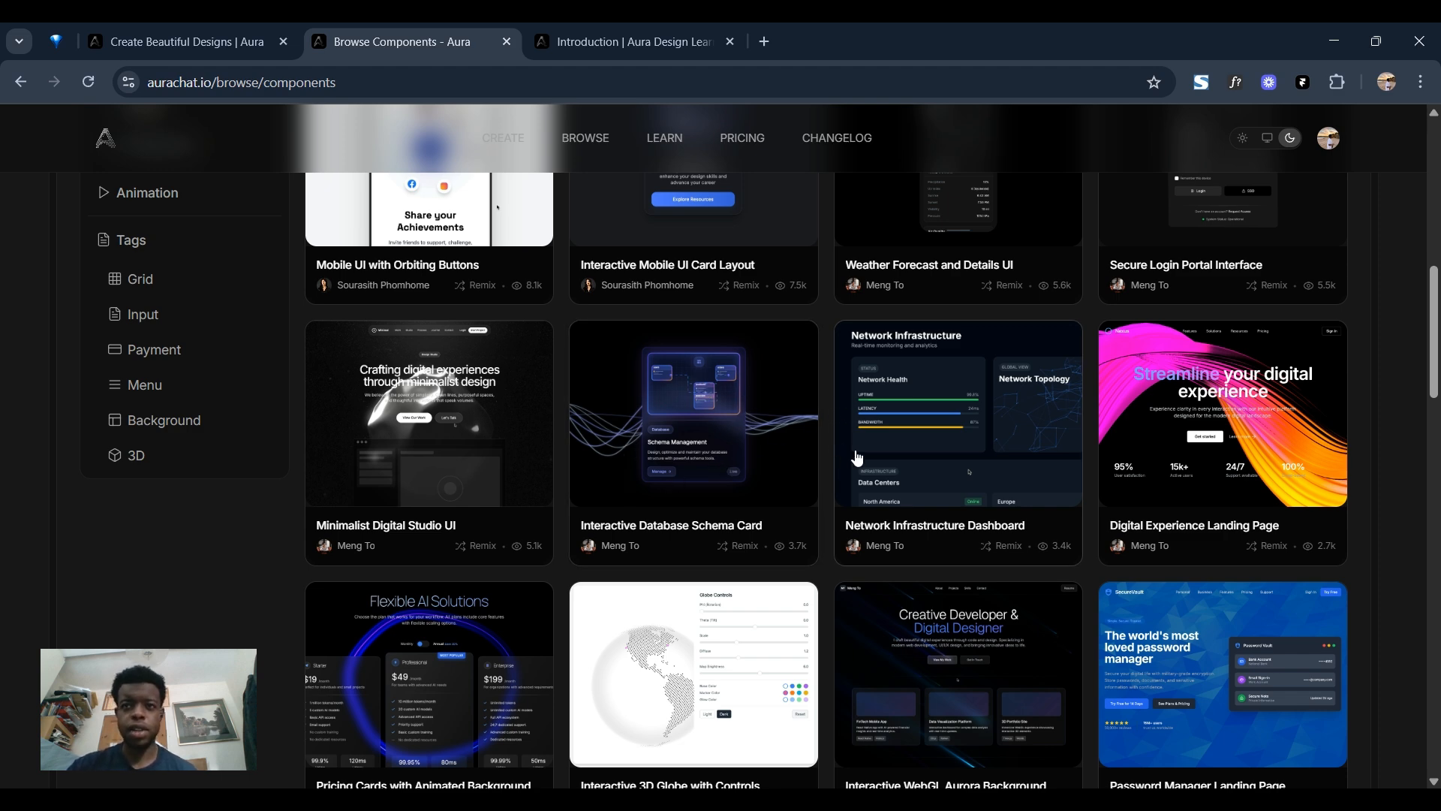
pyautogui.scroll(-3, 968, 422)
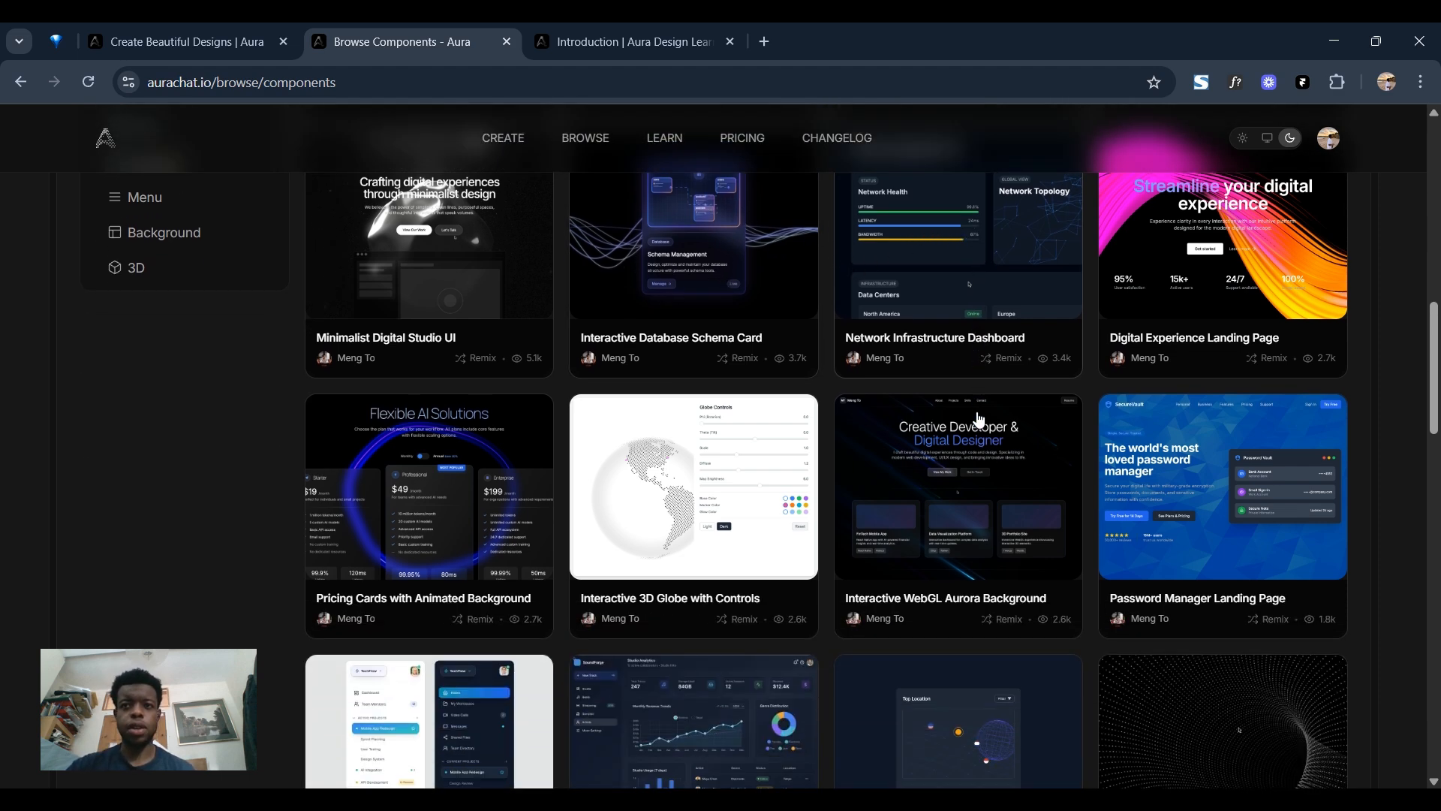
pyautogui.scroll(-3, 914, 367)
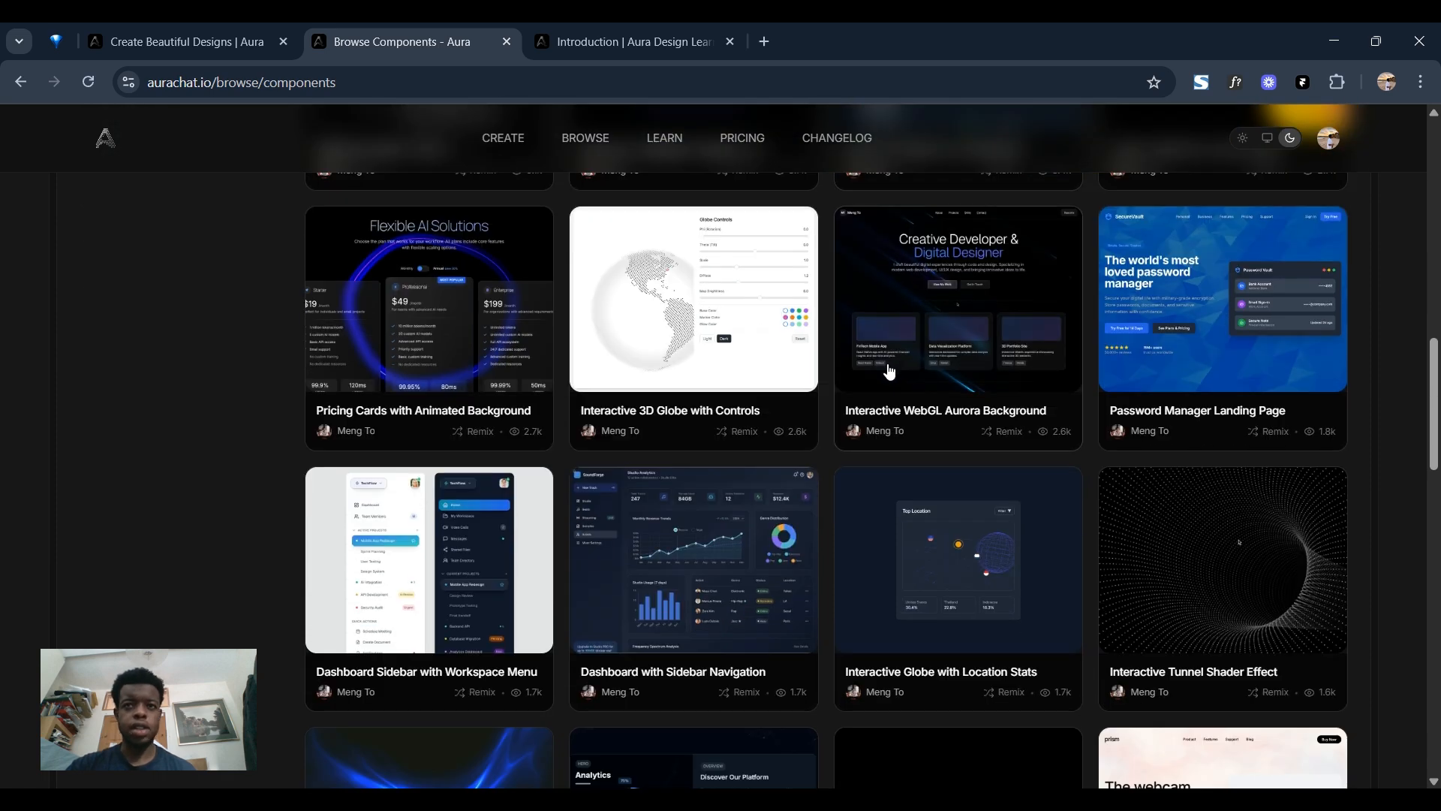
pyautogui.scroll(-6, 900, 366)
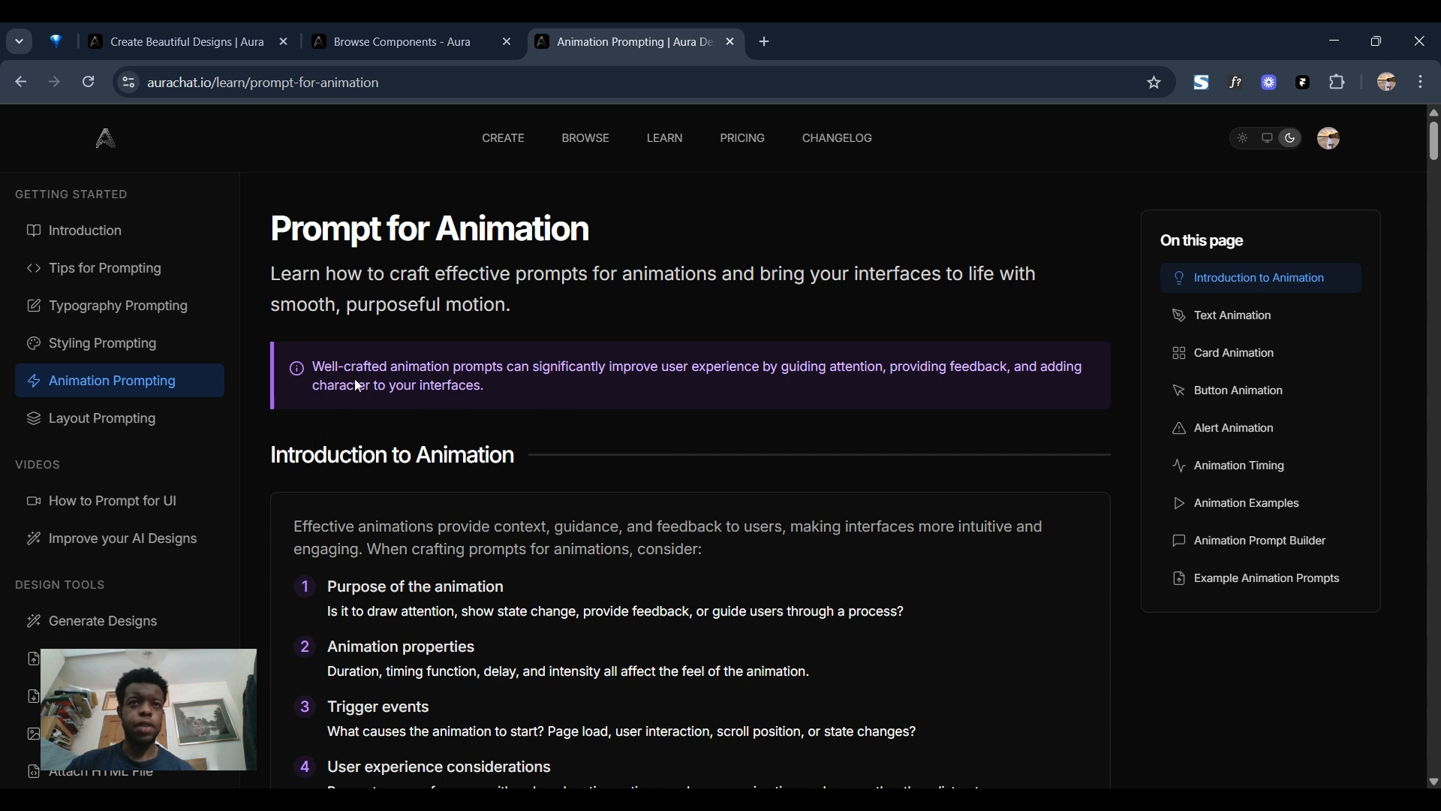
# Look through the Learn guides on Tips for Prompting, Typography Prompting and Styling Prompting.
pyautogui.click(160, 275)
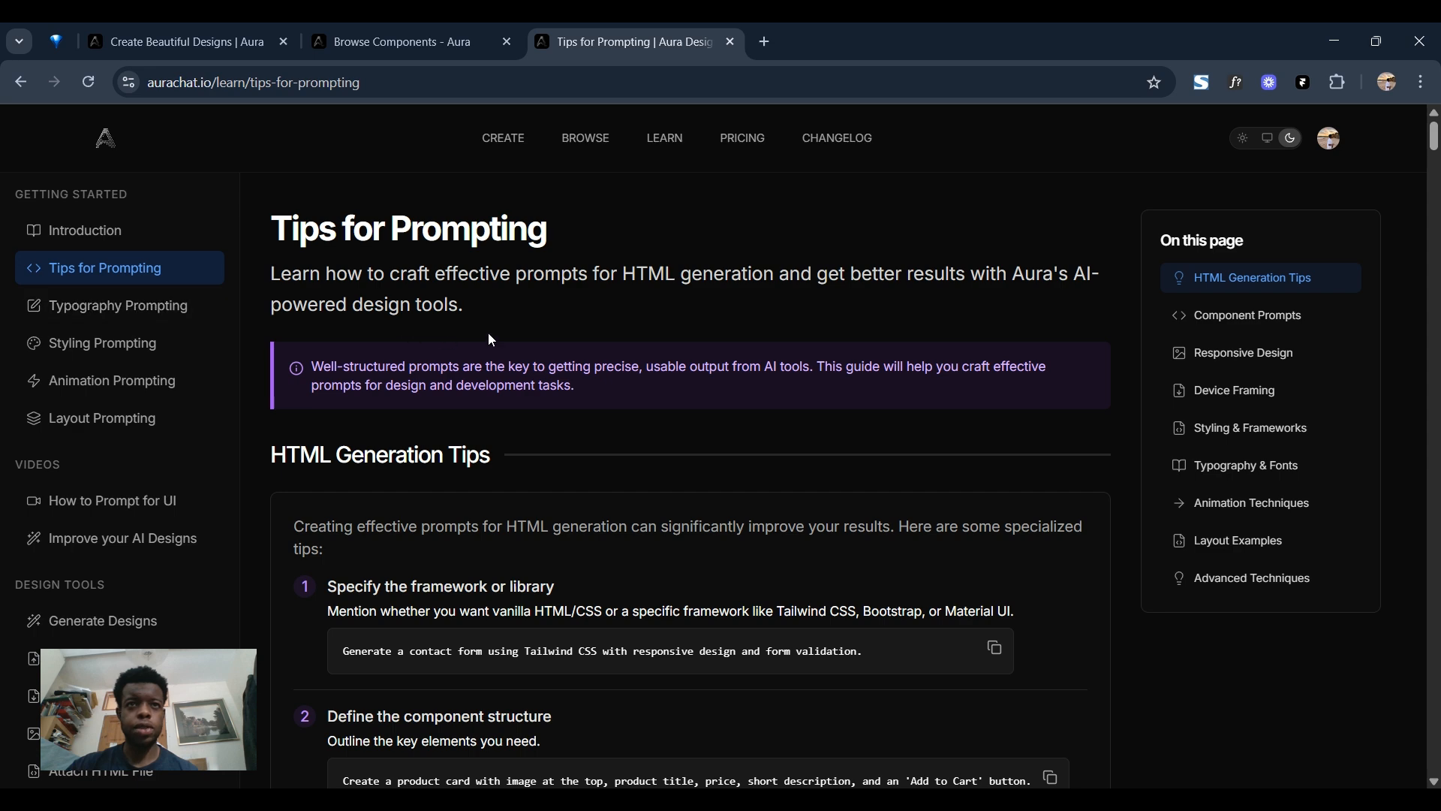
pyautogui.scroll(-7, 523, 475)
pyautogui.click(75, 305)
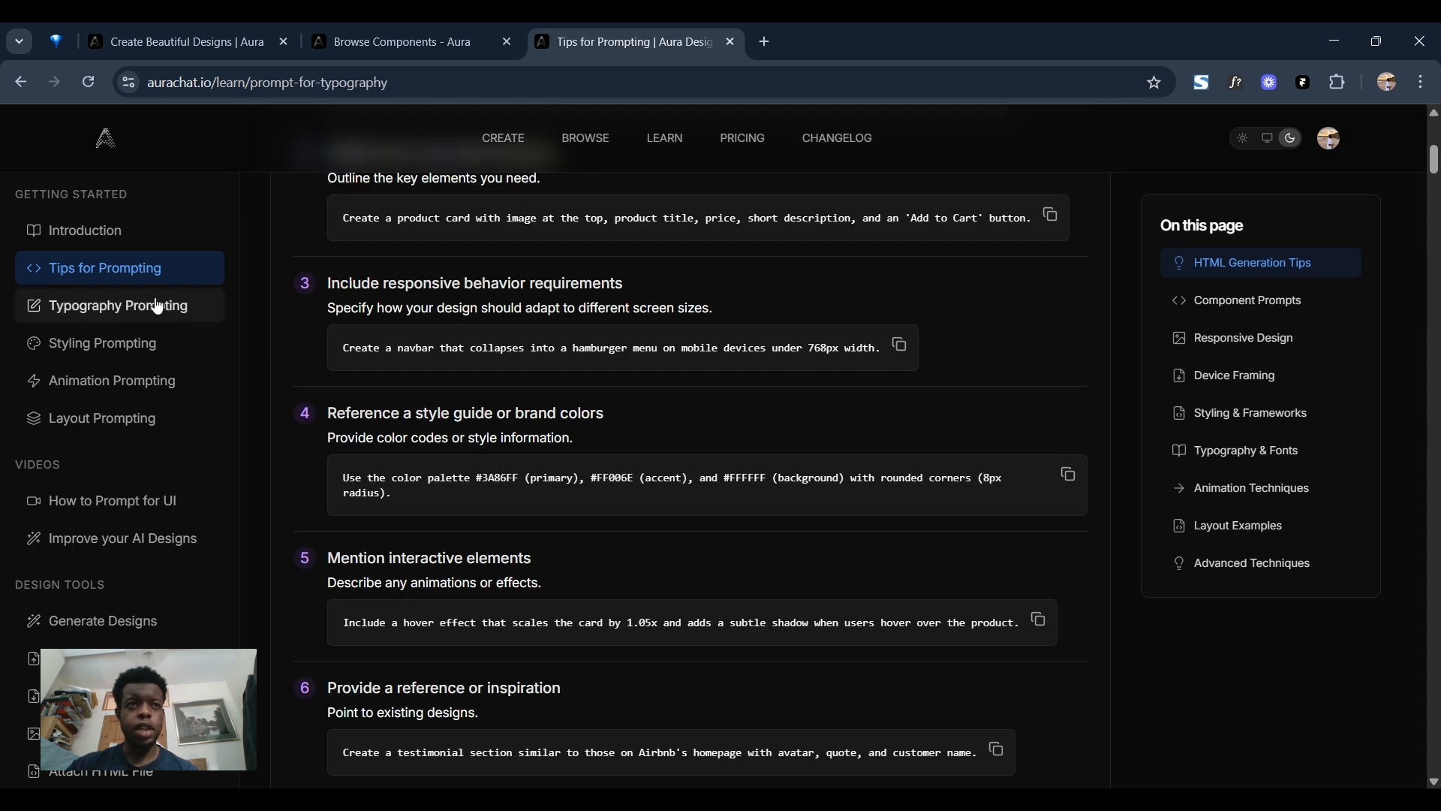
pyautogui.scroll(-7, 542, 407)
pyautogui.scroll(-5, 542, 407)
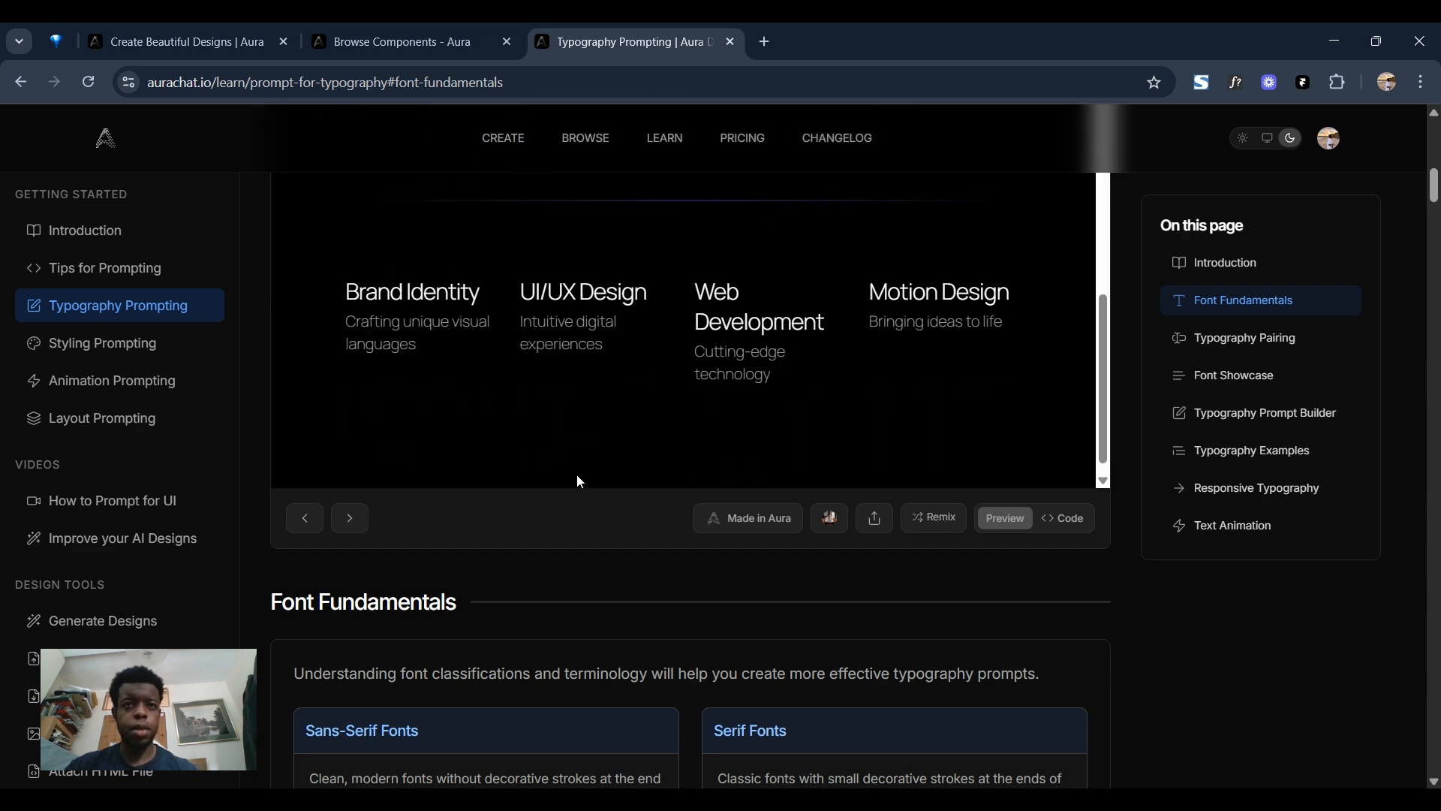
pyautogui.scroll(-8, 559, 570)
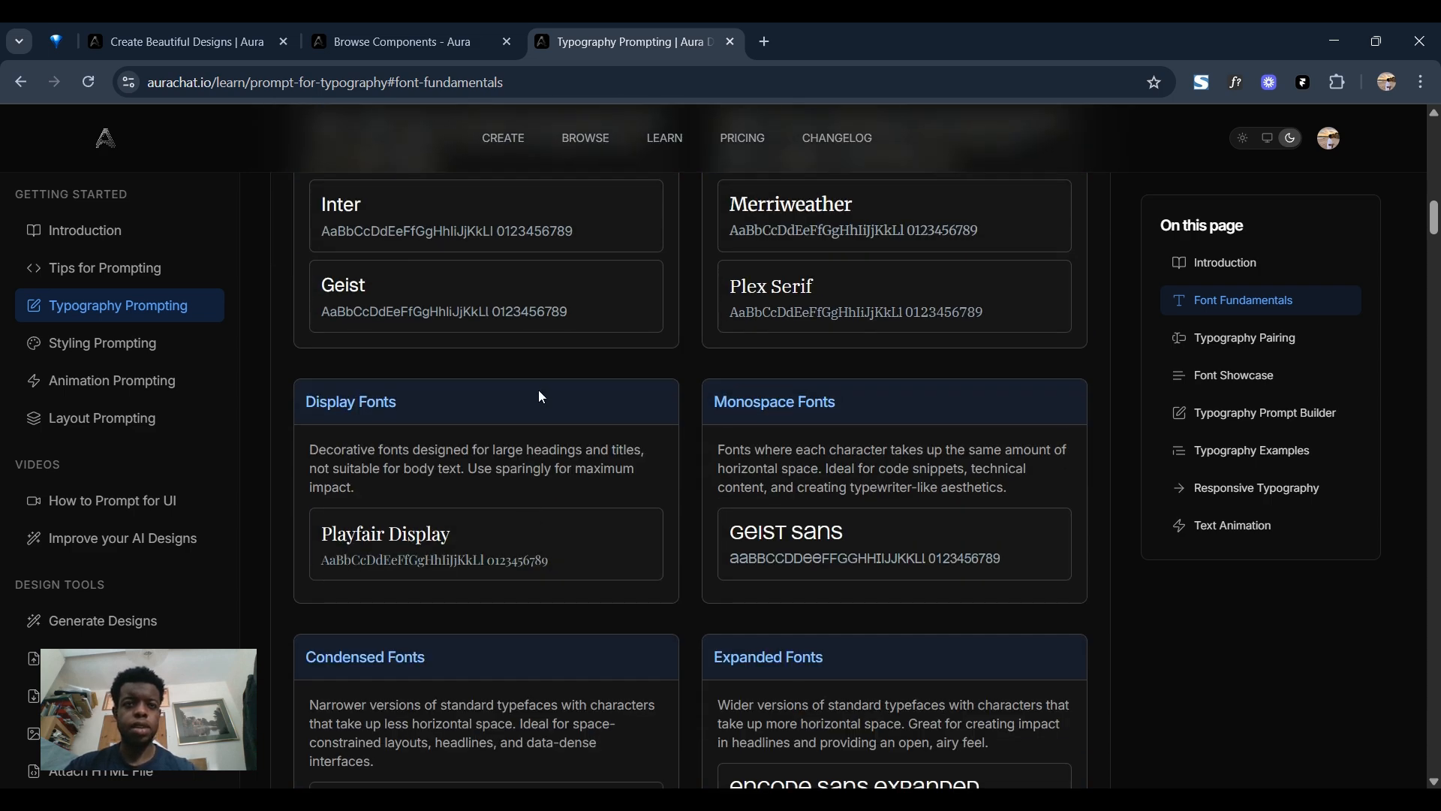
pyautogui.scroll(4, 689, 412)
pyautogui.click(120, 344)
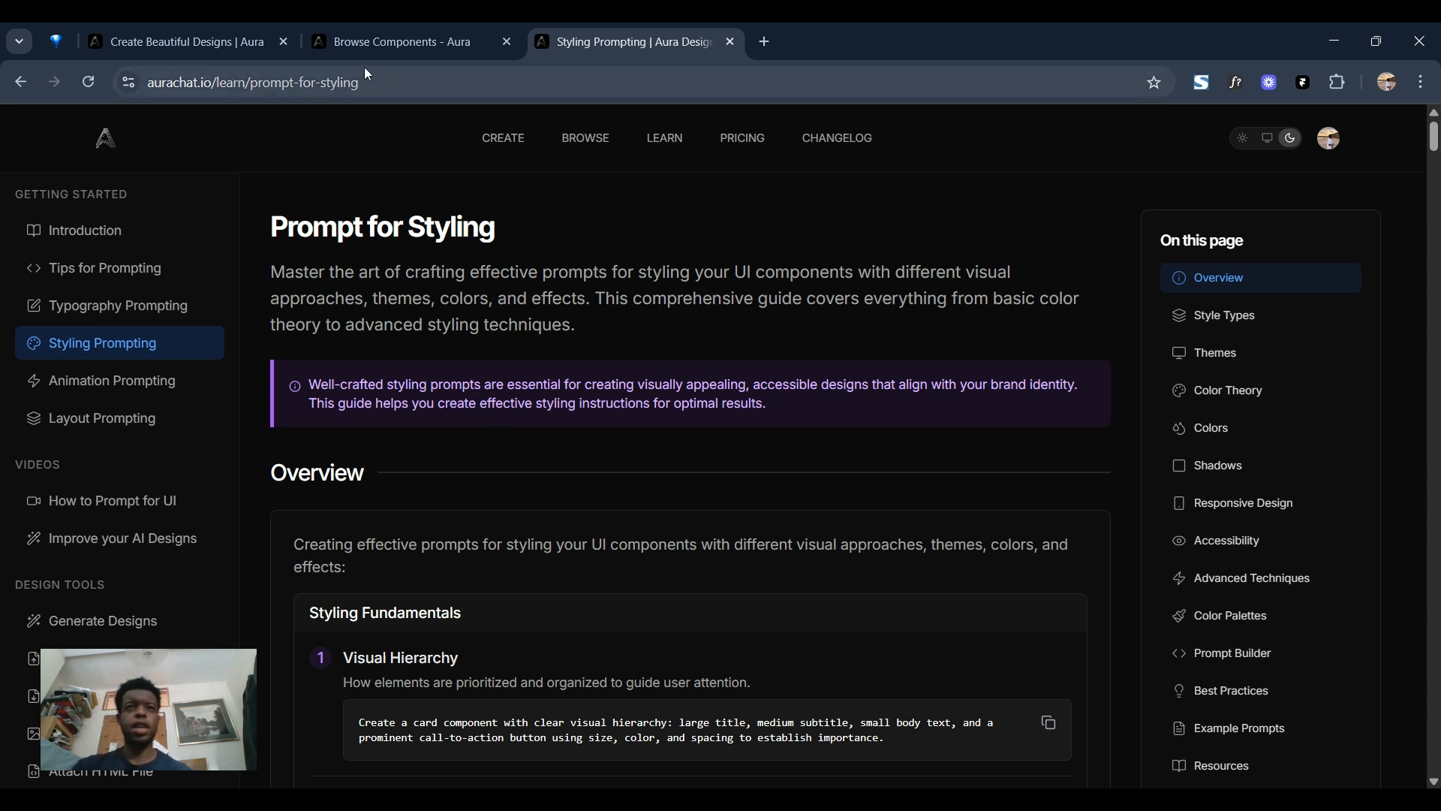
# Return to the Create page and set up the Prompt Builder with a Hero layout, Header Focus, Minimalist style, Dark Mode, Indigo accent and Zinc background.
pyautogui.click(192, 43)
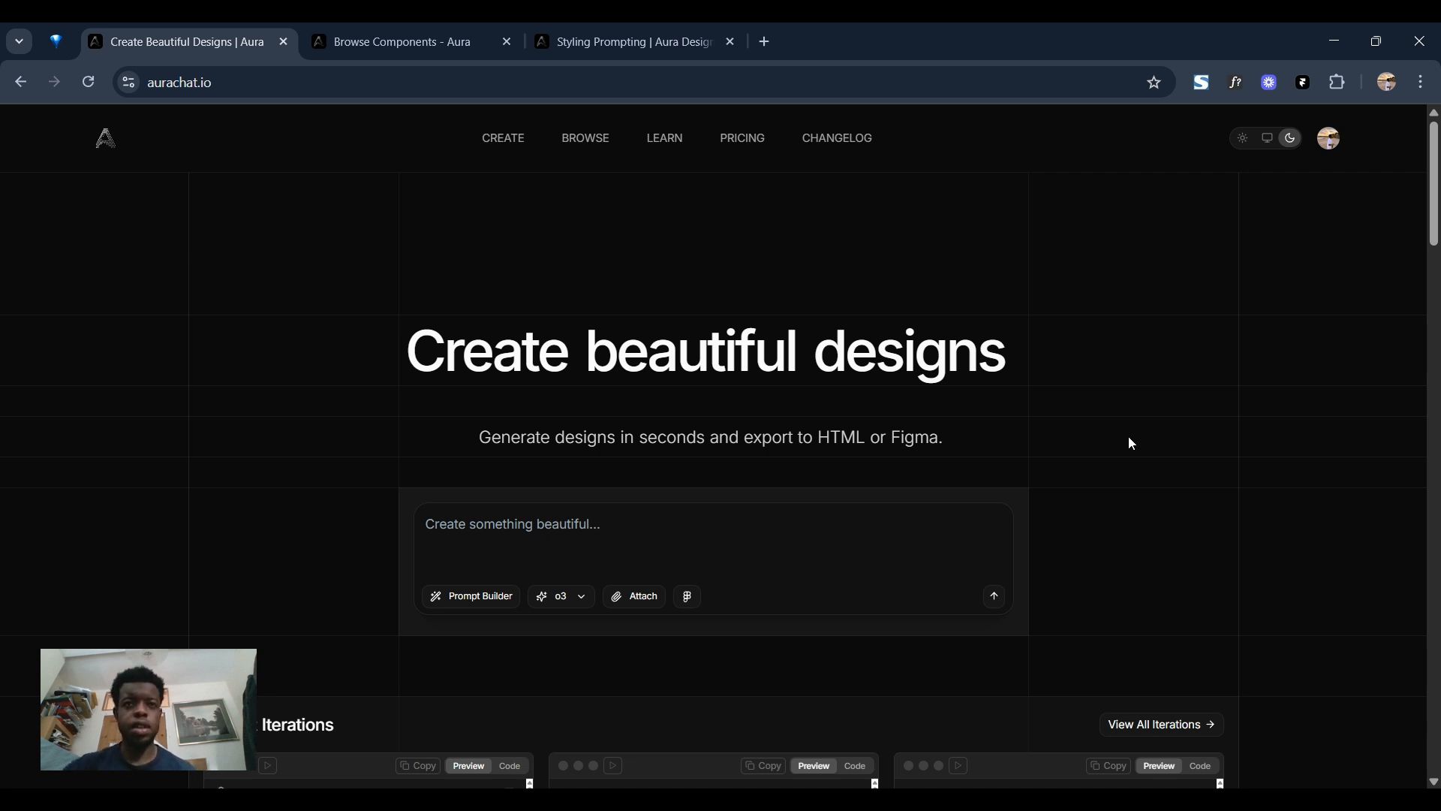
pyautogui.click(483, 604)
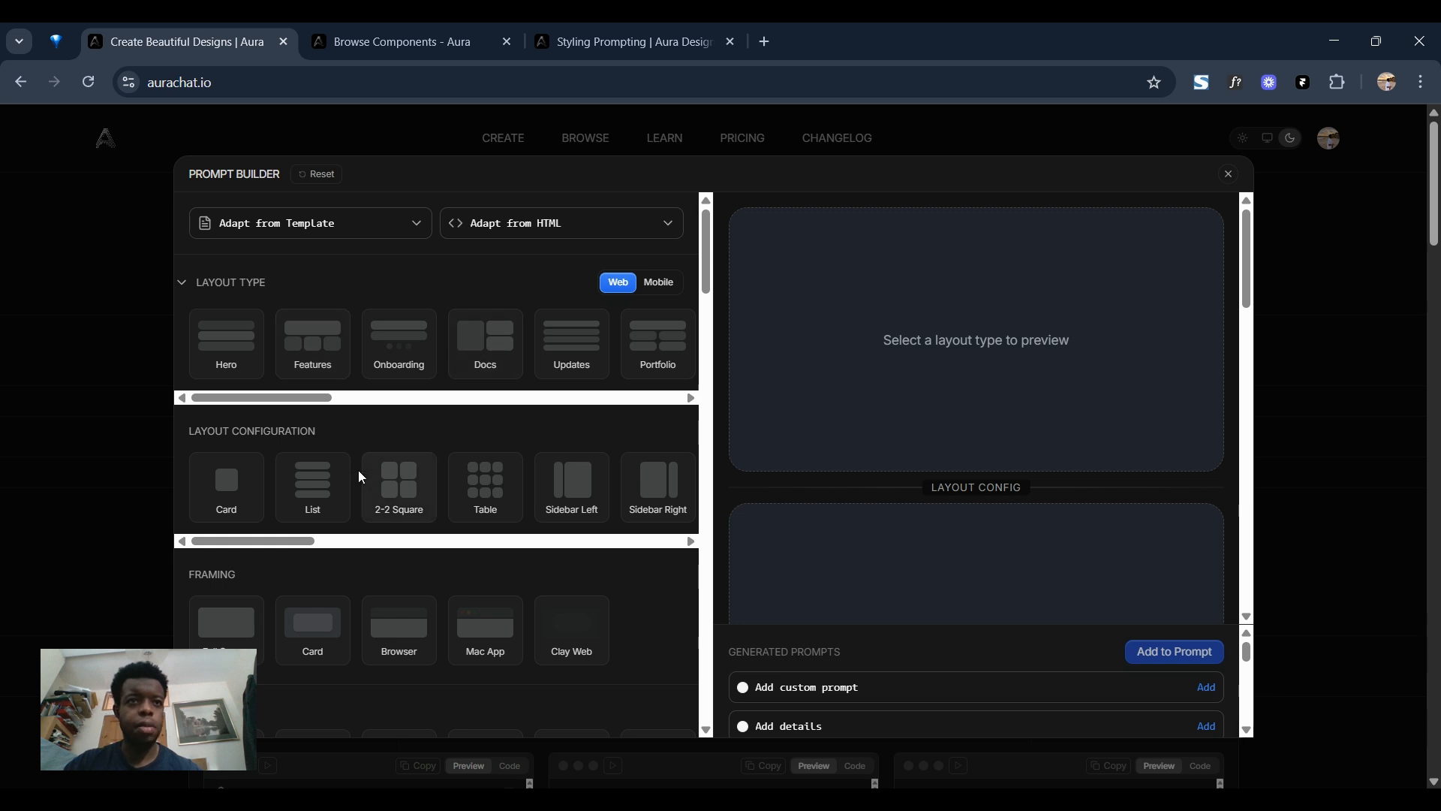
pyautogui.scroll(-4, 379, 525)
pyautogui.scroll(4, 375, 525)
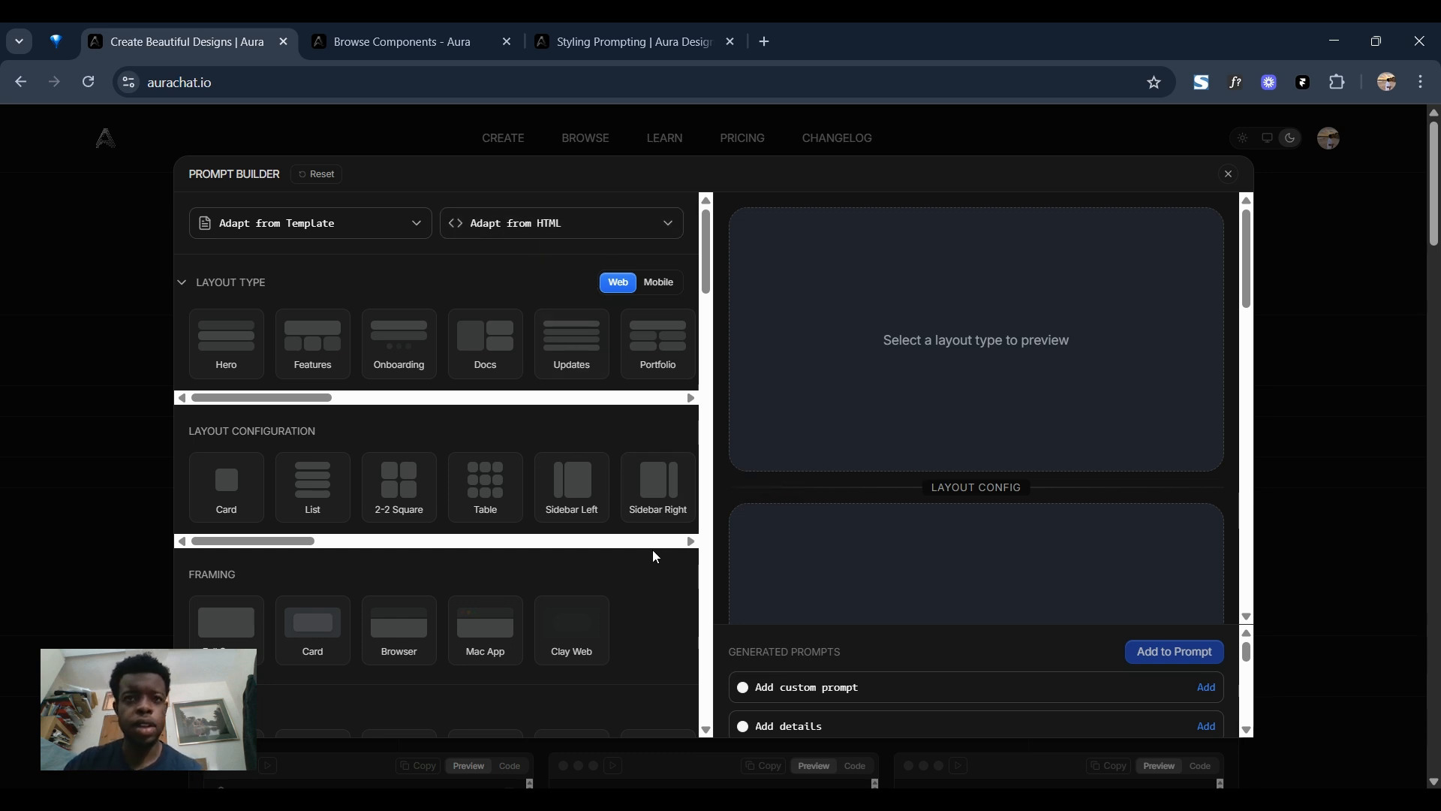
pyautogui.click(891, 738)
pyautogui.scroll(3, 462, 368)
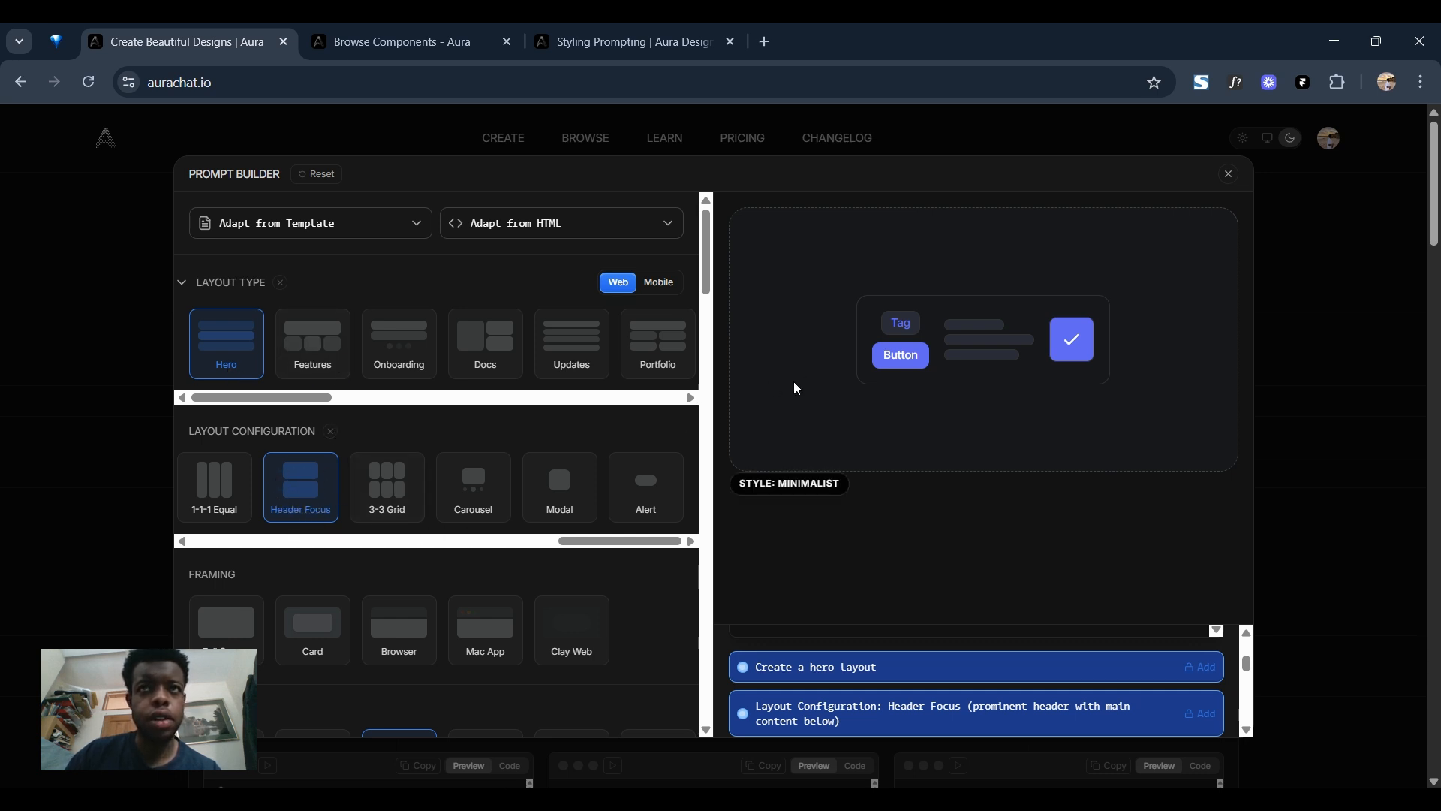
# Review the style, theme, color and shadow options and set the typeface family to Sans.
pyautogui.scroll(-2, 569, 565)
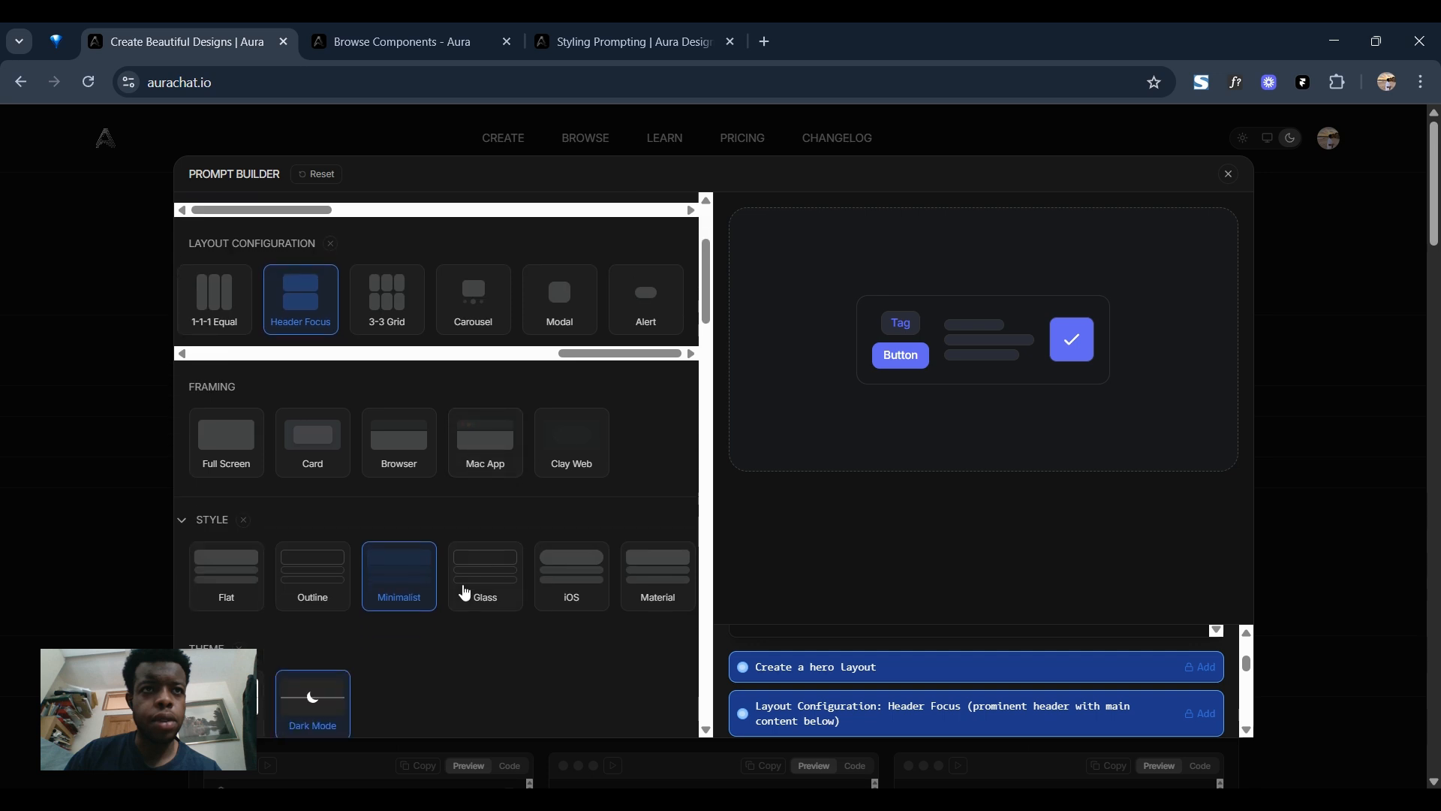
pyautogui.scroll(-2, 457, 579)
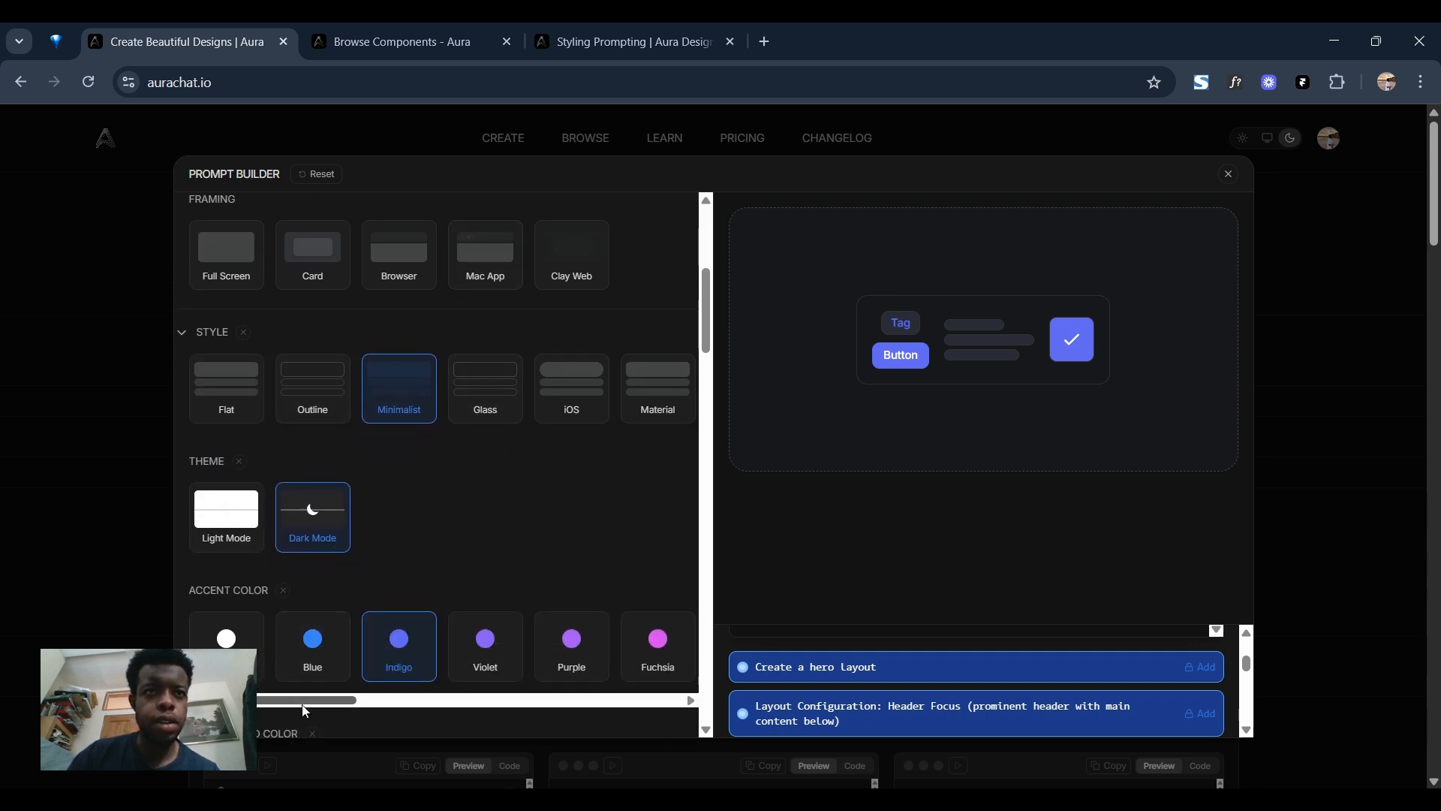
pyautogui.moveTo(304, 710); pyautogui.dragTo(355, 706)
pyautogui.scroll(-3, 447, 470)
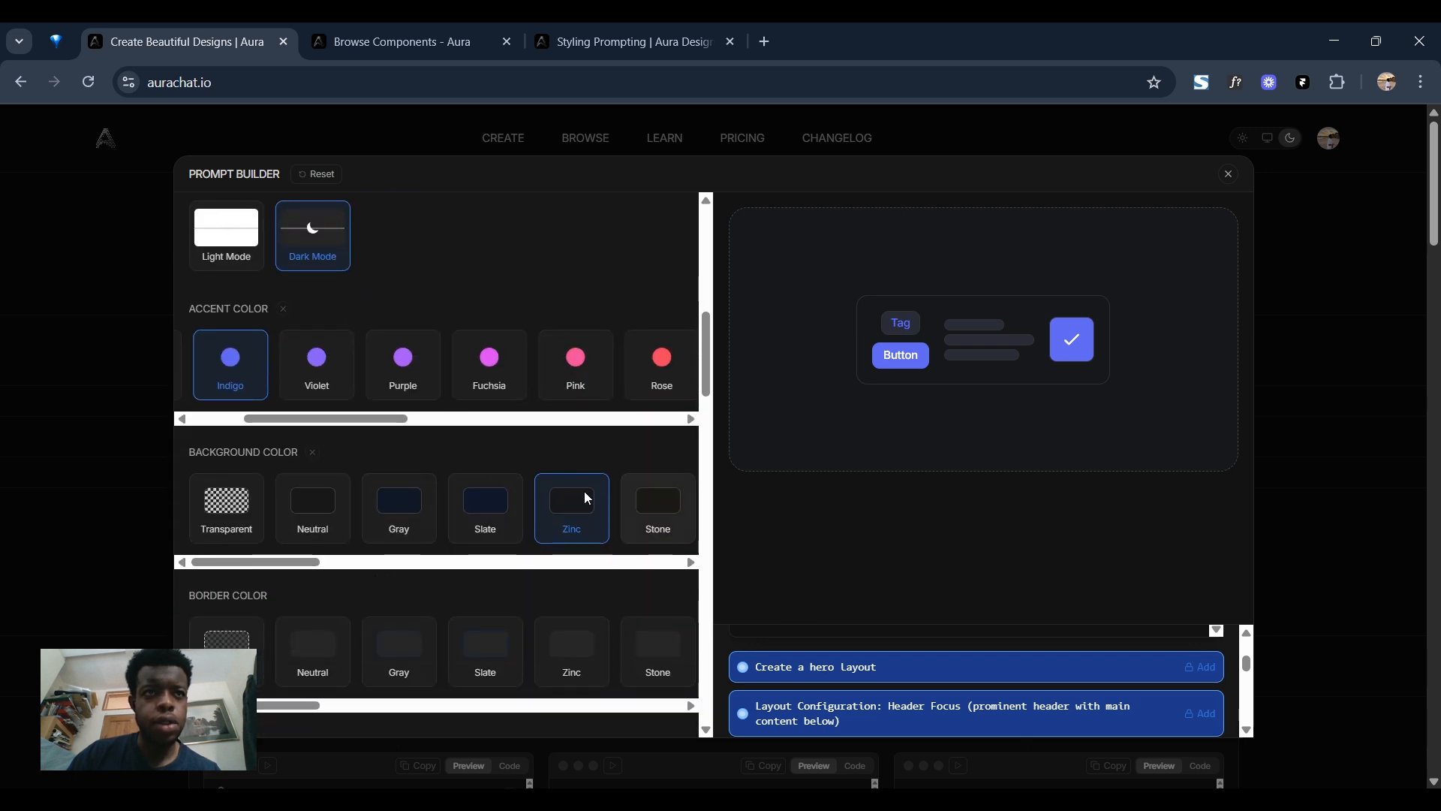
pyautogui.scroll(-2, 526, 525)
pyautogui.scroll(-1, 225, 586)
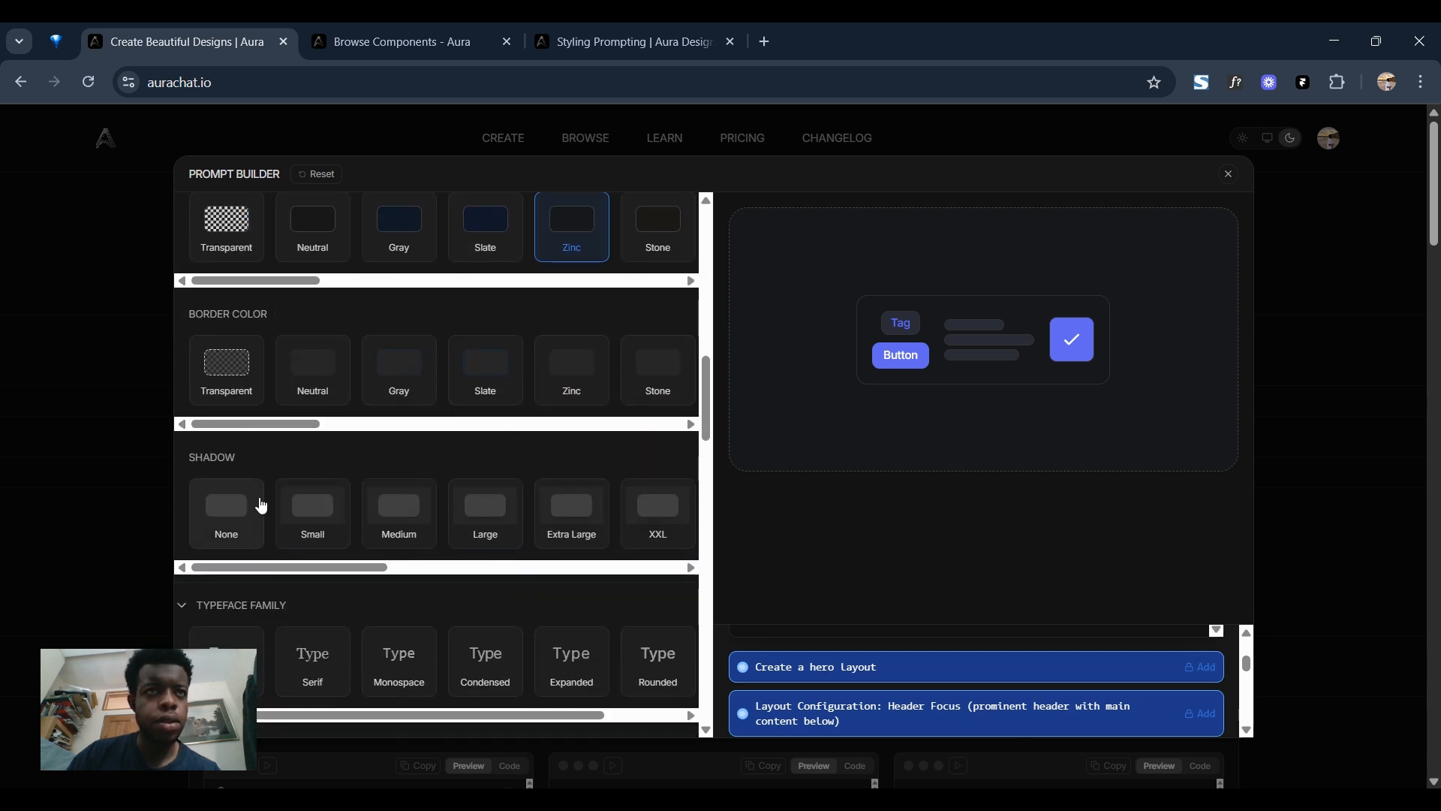
pyautogui.scroll(-1, 264, 499)
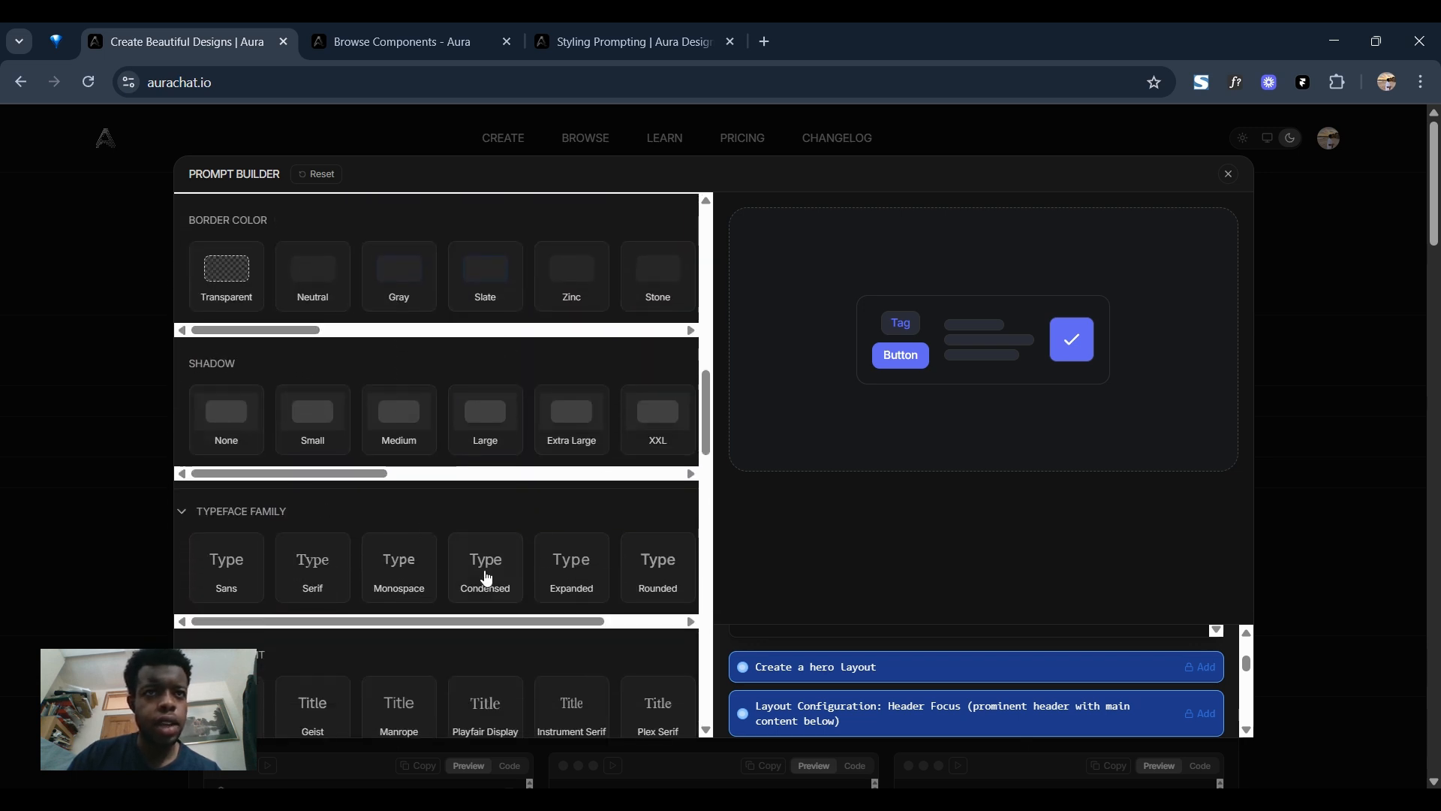
pyautogui.click(229, 569)
# Choose Jakarta Sans as the heading font and Inter as the body and UI font.
pyautogui.scroll(-1, 349, 594)
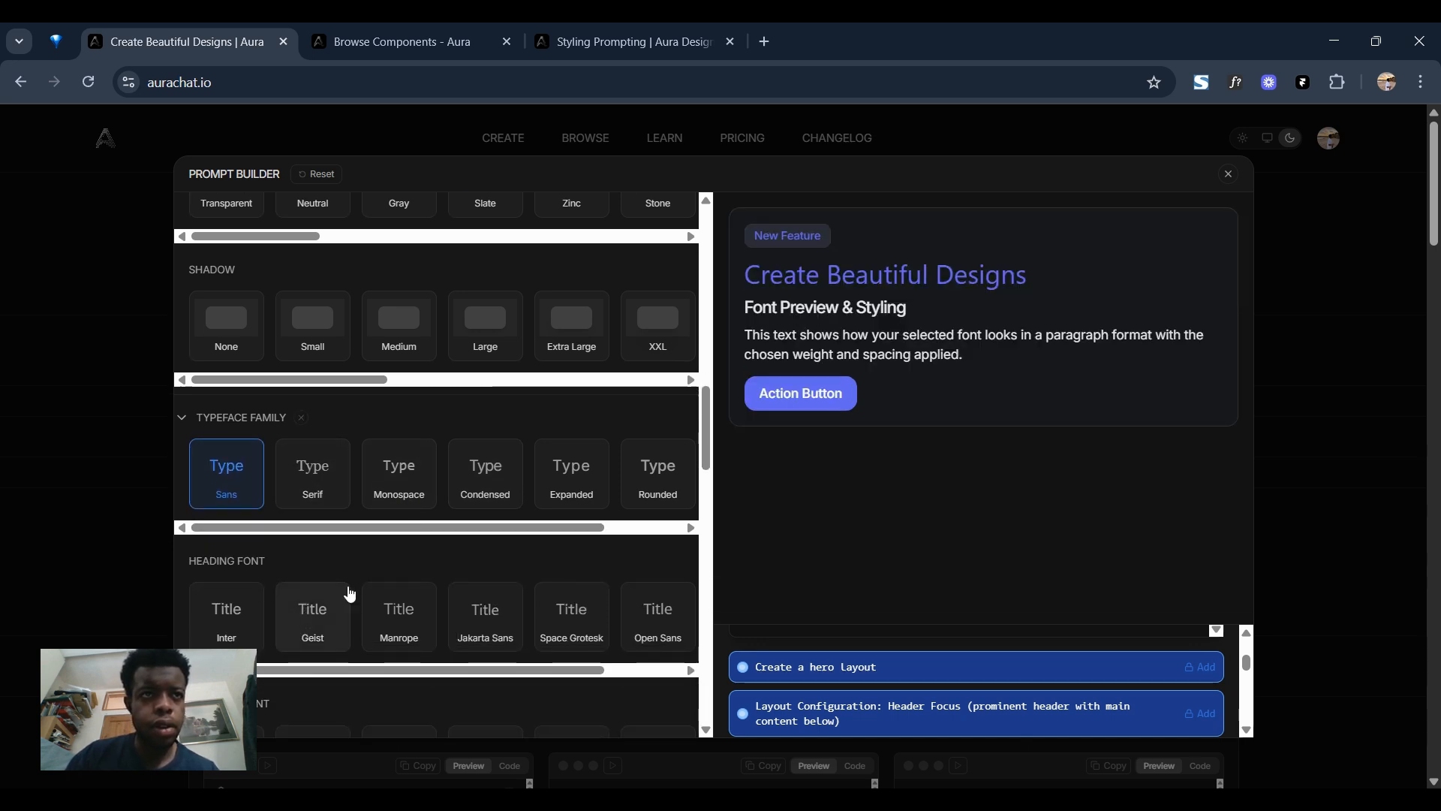
pyautogui.moveTo(336, 670); pyautogui.dragTo(414, 679)
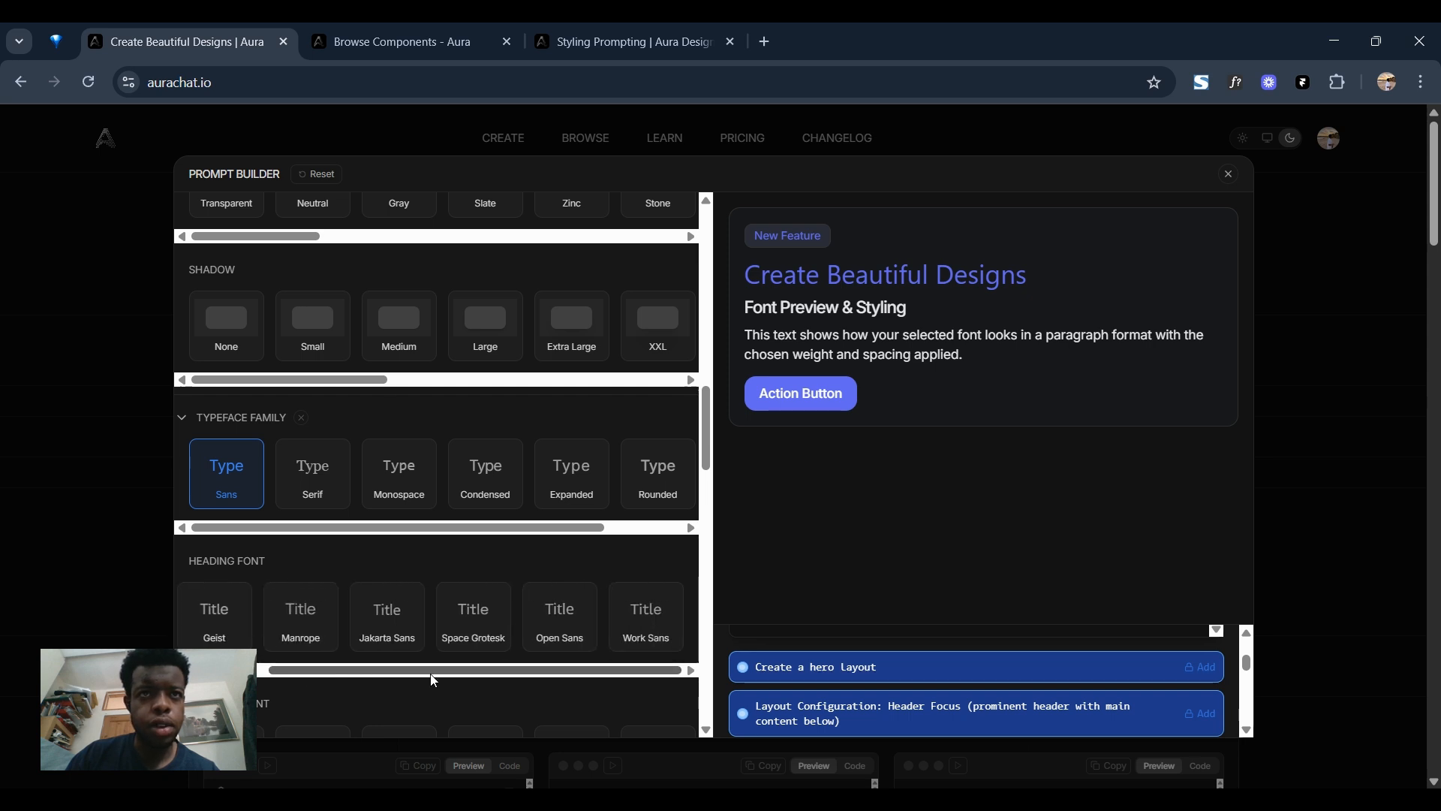
pyautogui.click(387, 613)
pyautogui.scroll(-2, 397, 626)
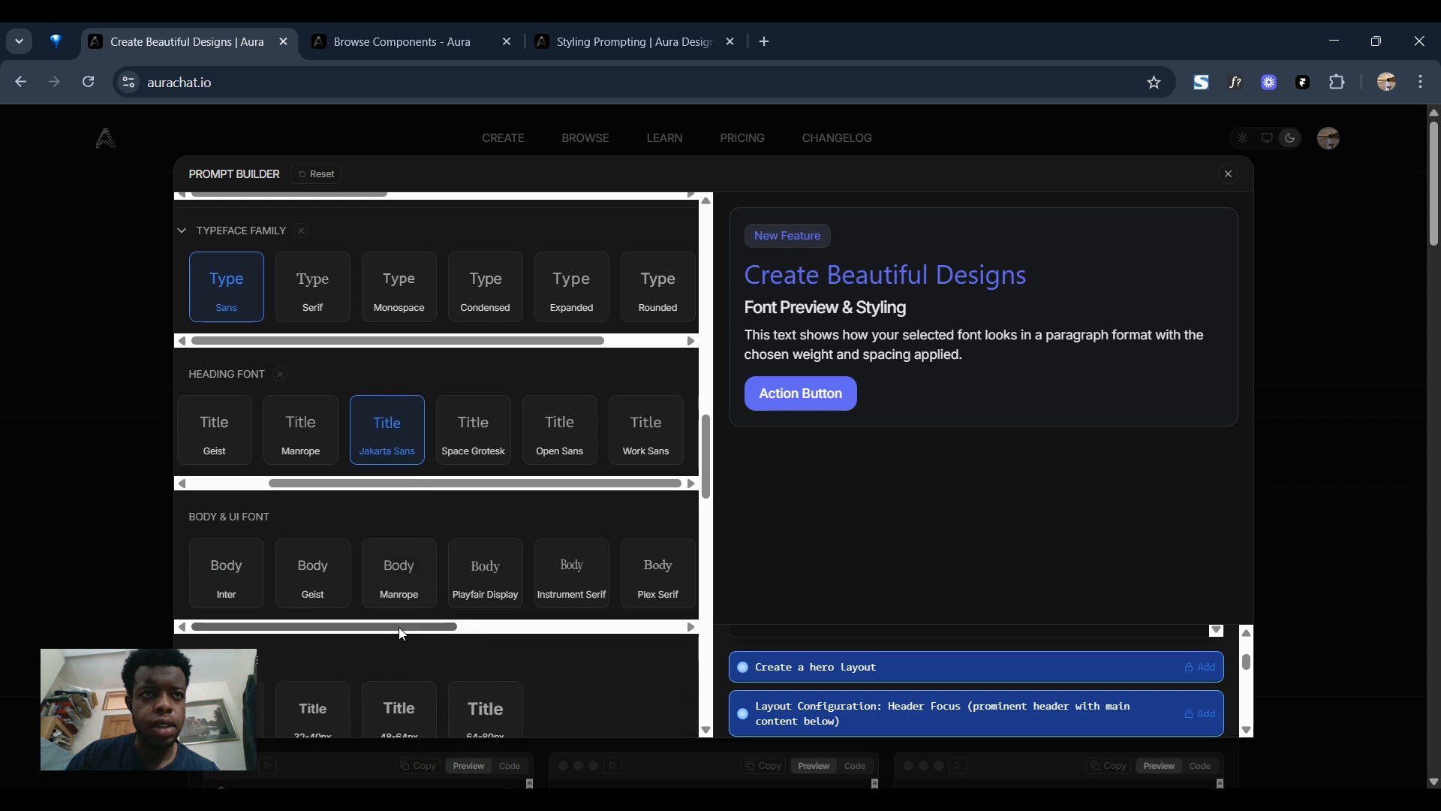
pyautogui.click(238, 582)
# Set the heading size to 64-80px in the Prompt Builder.
pyautogui.scroll(-1, 454, 597)
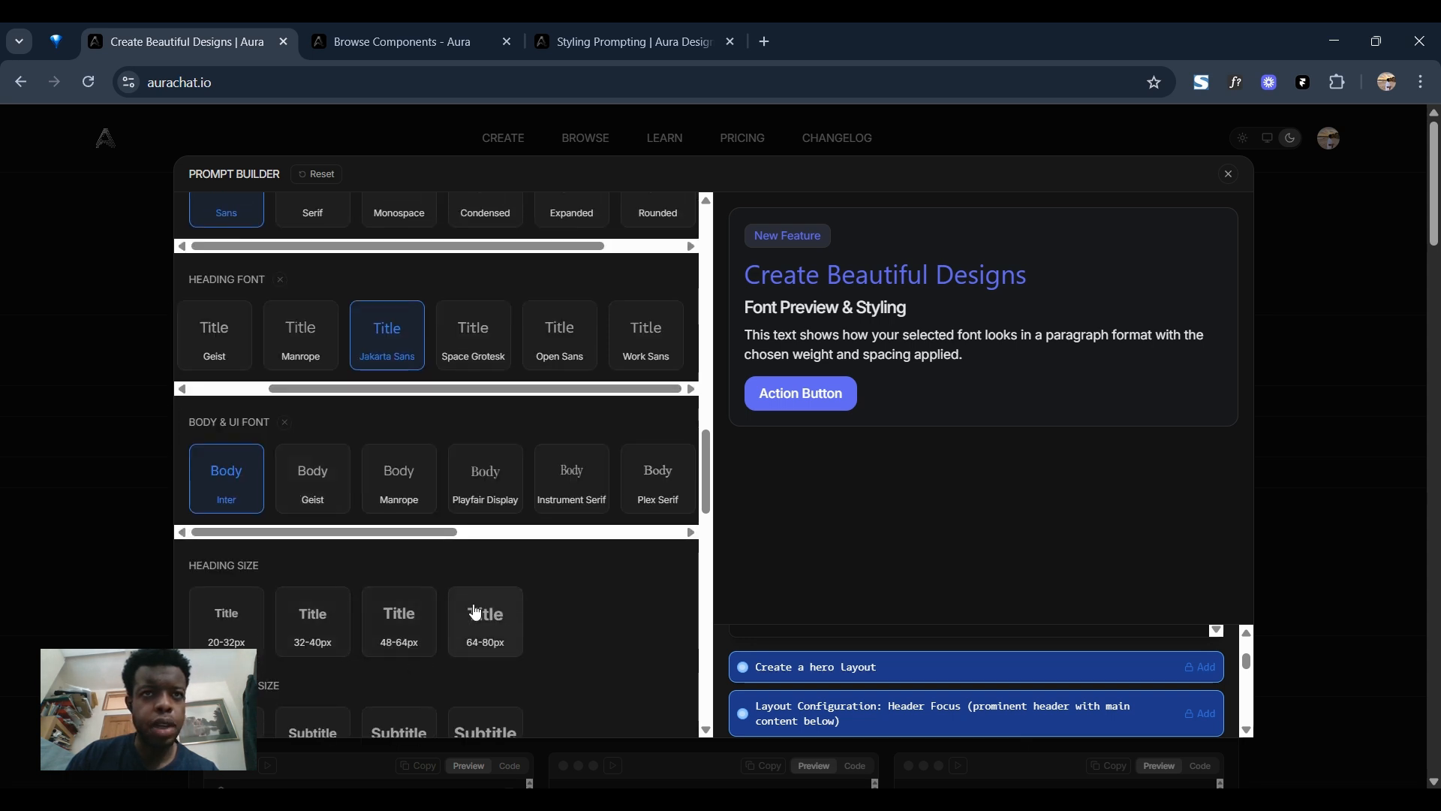
pyautogui.scroll(-1, 473, 609)
pyautogui.scroll(-1, 477, 537)
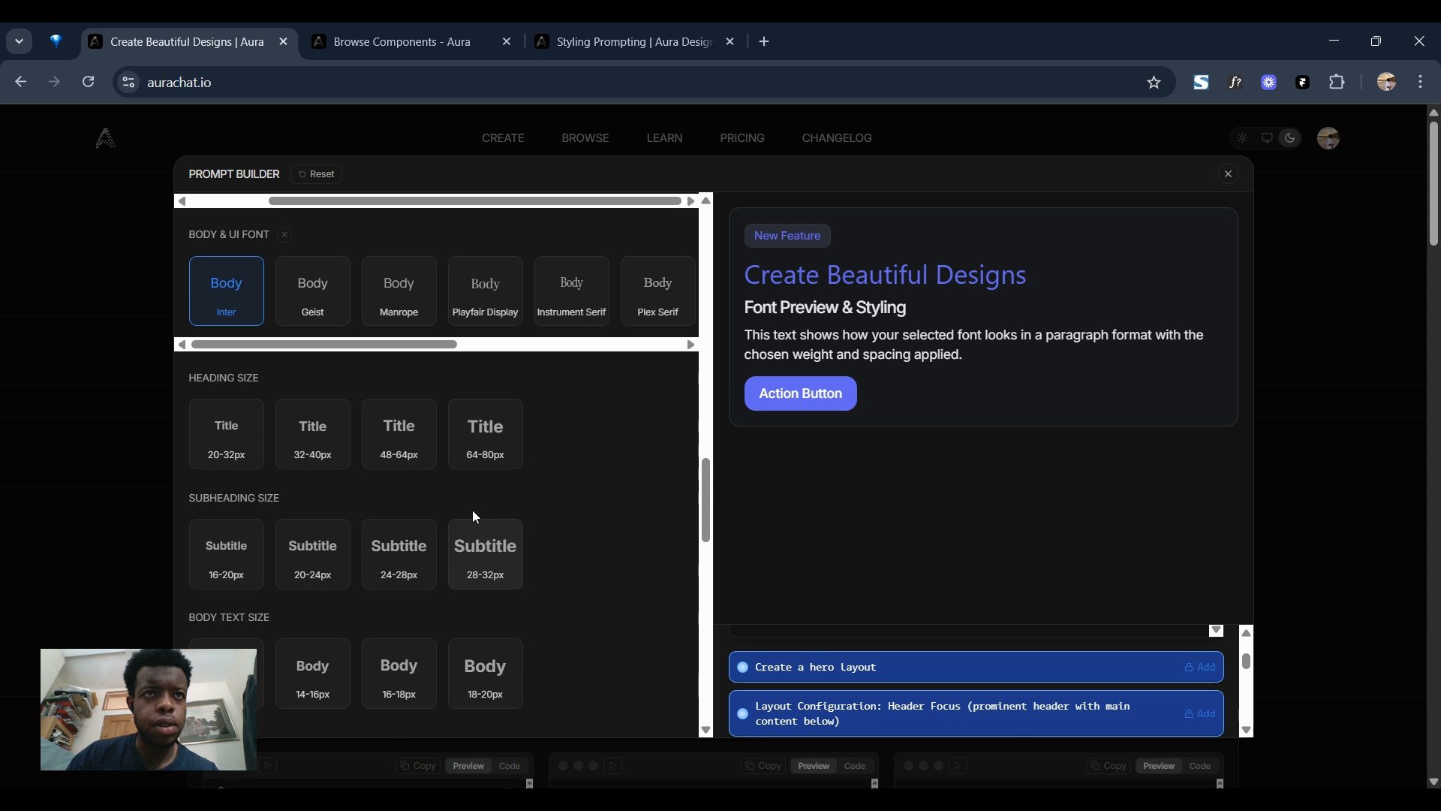
pyautogui.click(494, 462)
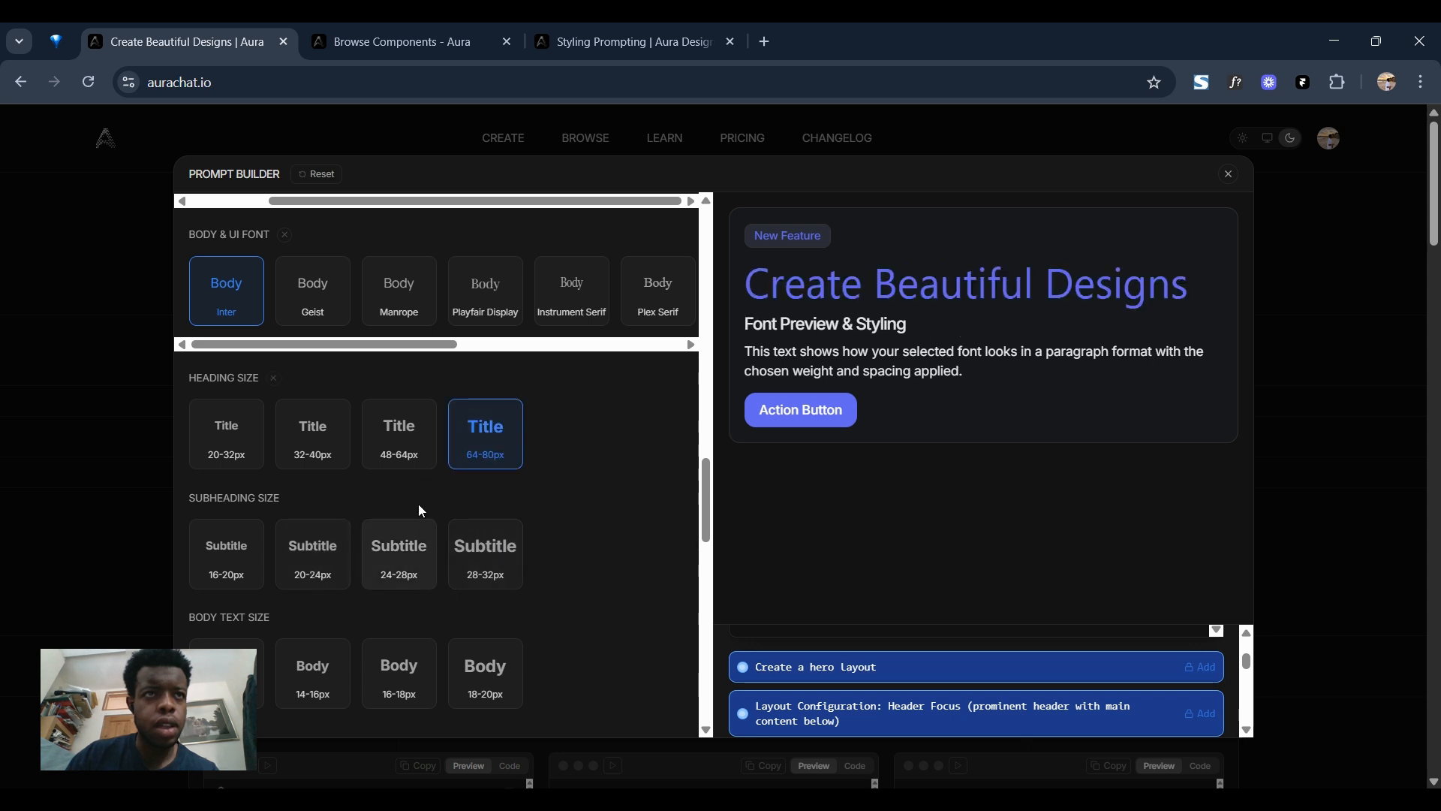
# Add the built prompt to the Create prompt box and submit it to the o3 model to generate the SaaS landing page.
pyautogui.scroll(-5, 338, 530)
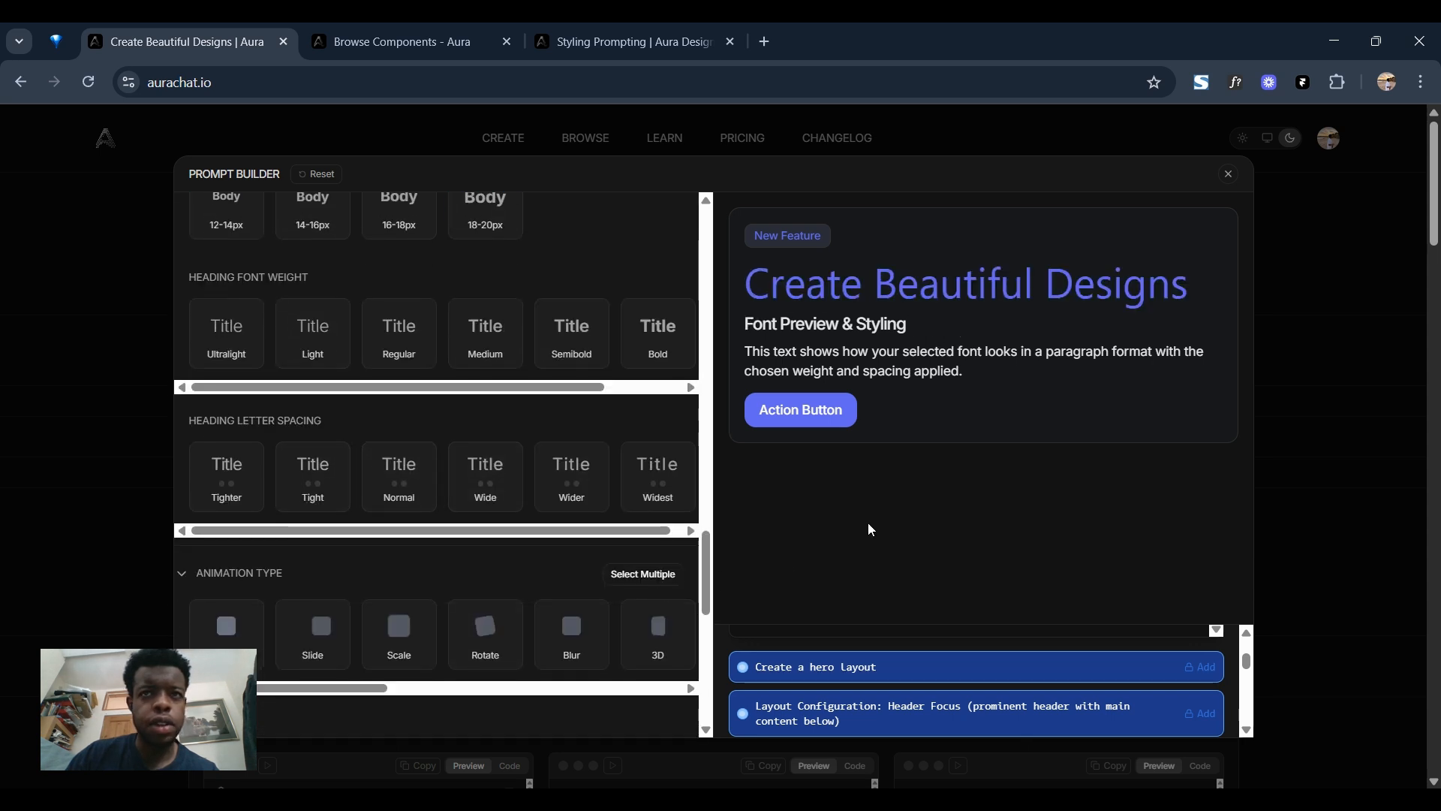
pyautogui.scroll(-1, 872, 528)
pyautogui.scroll(-2, 875, 664)
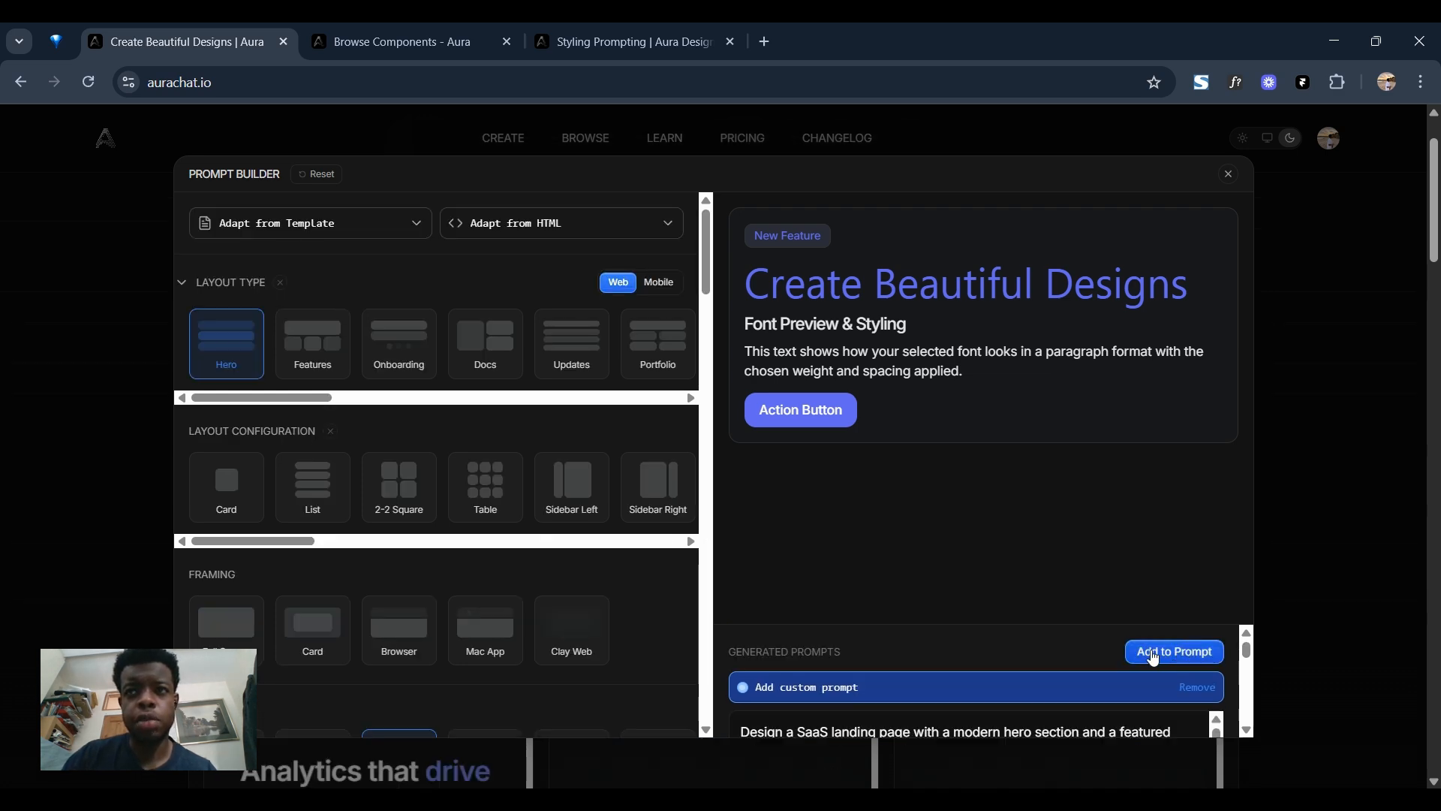
pyautogui.click(1153, 653)
pyautogui.scroll(2, 761, 453)
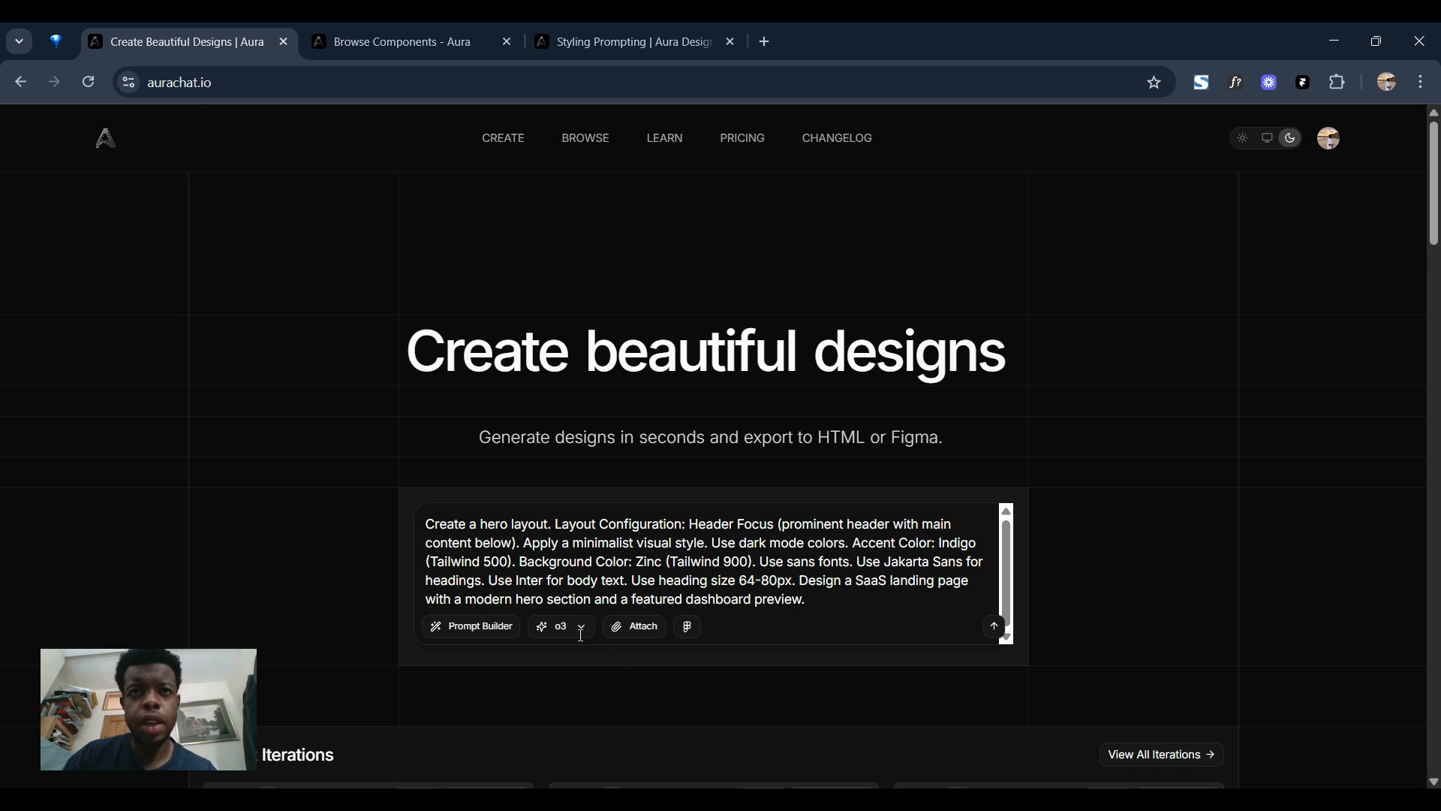
pyautogui.click(995, 628)
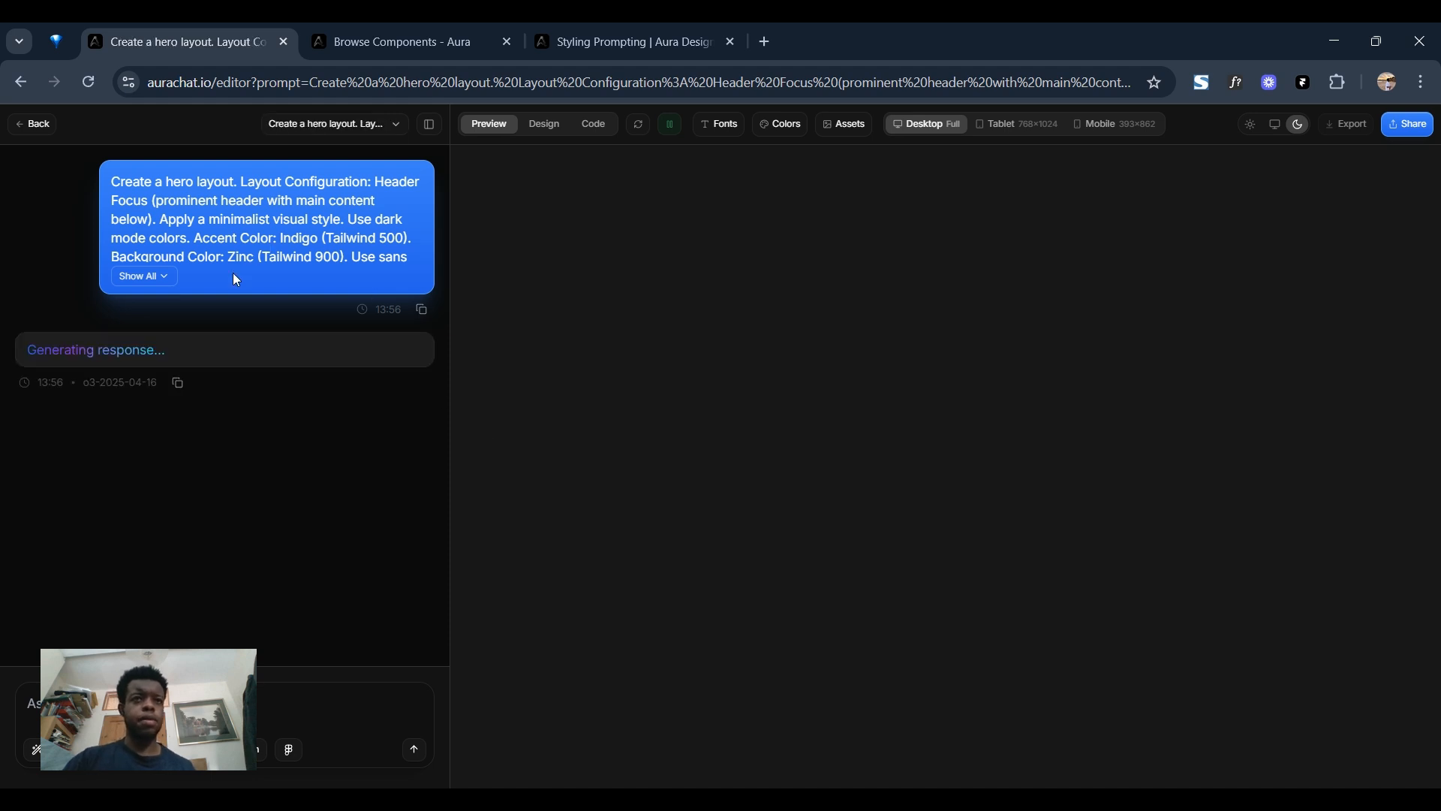
pyautogui.click(156, 277)
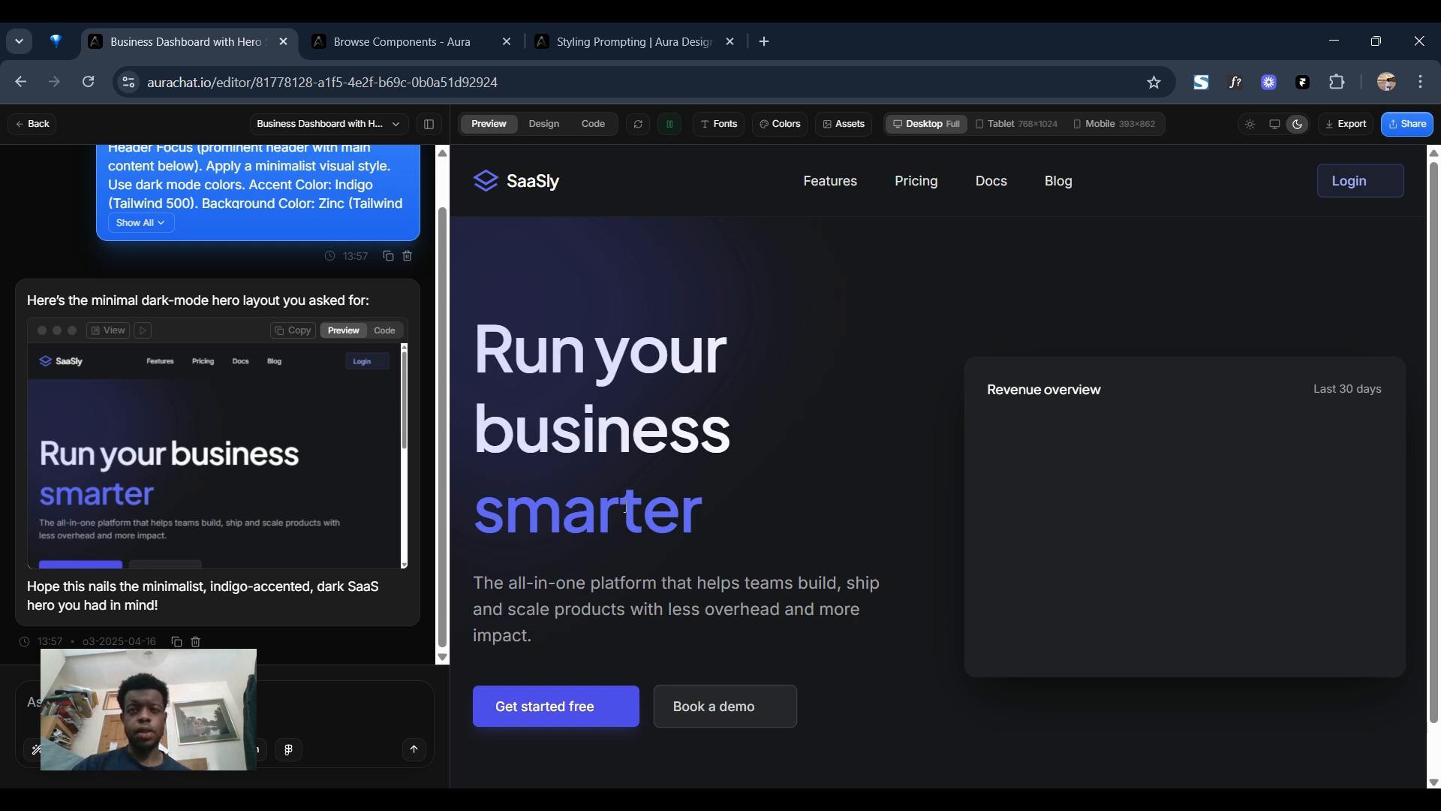
# Check the generated SaaSly landing page preview and hide the chat sidebar to widen it.
pyautogui.scroll(-1, 702, 379)
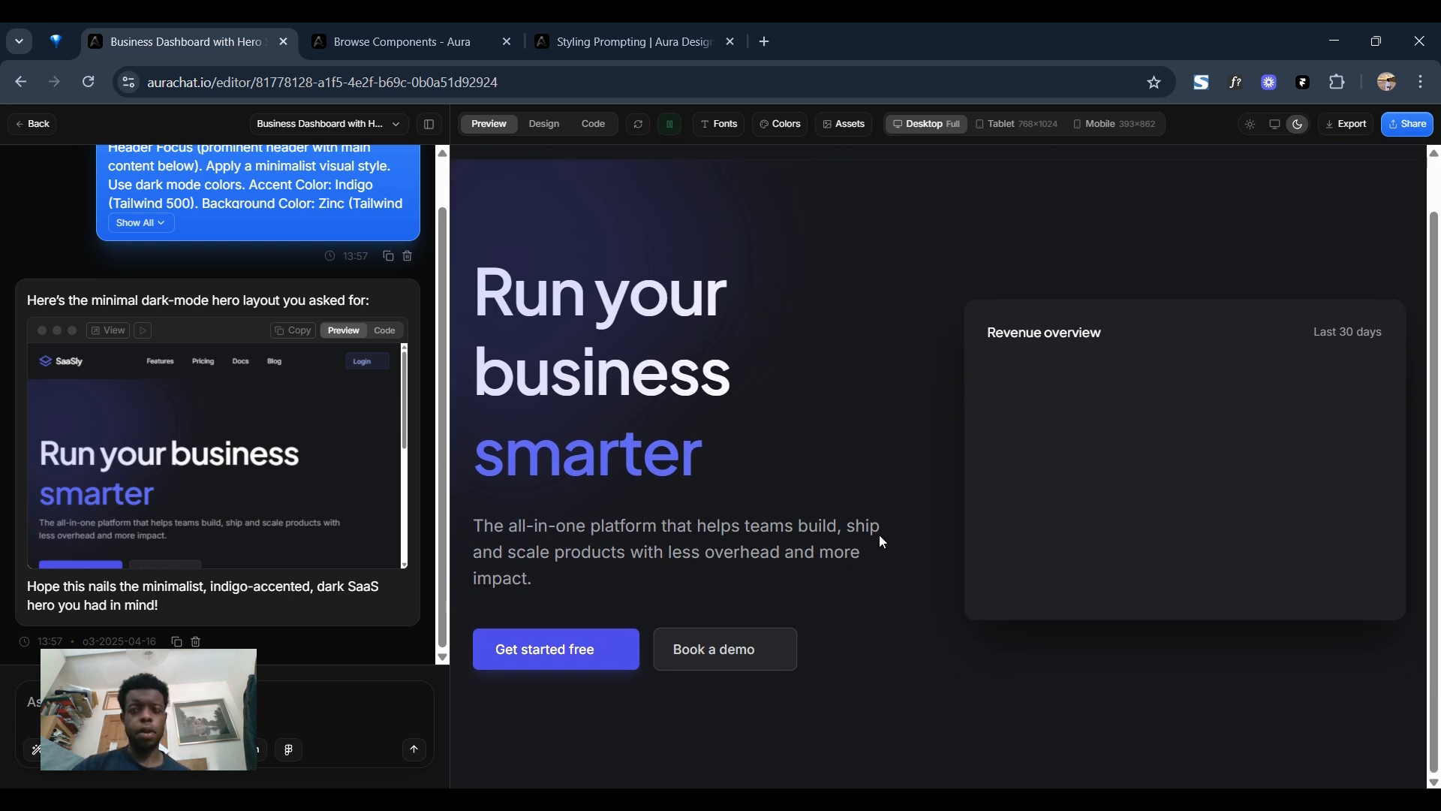
pyautogui.scroll(1, 825, 439)
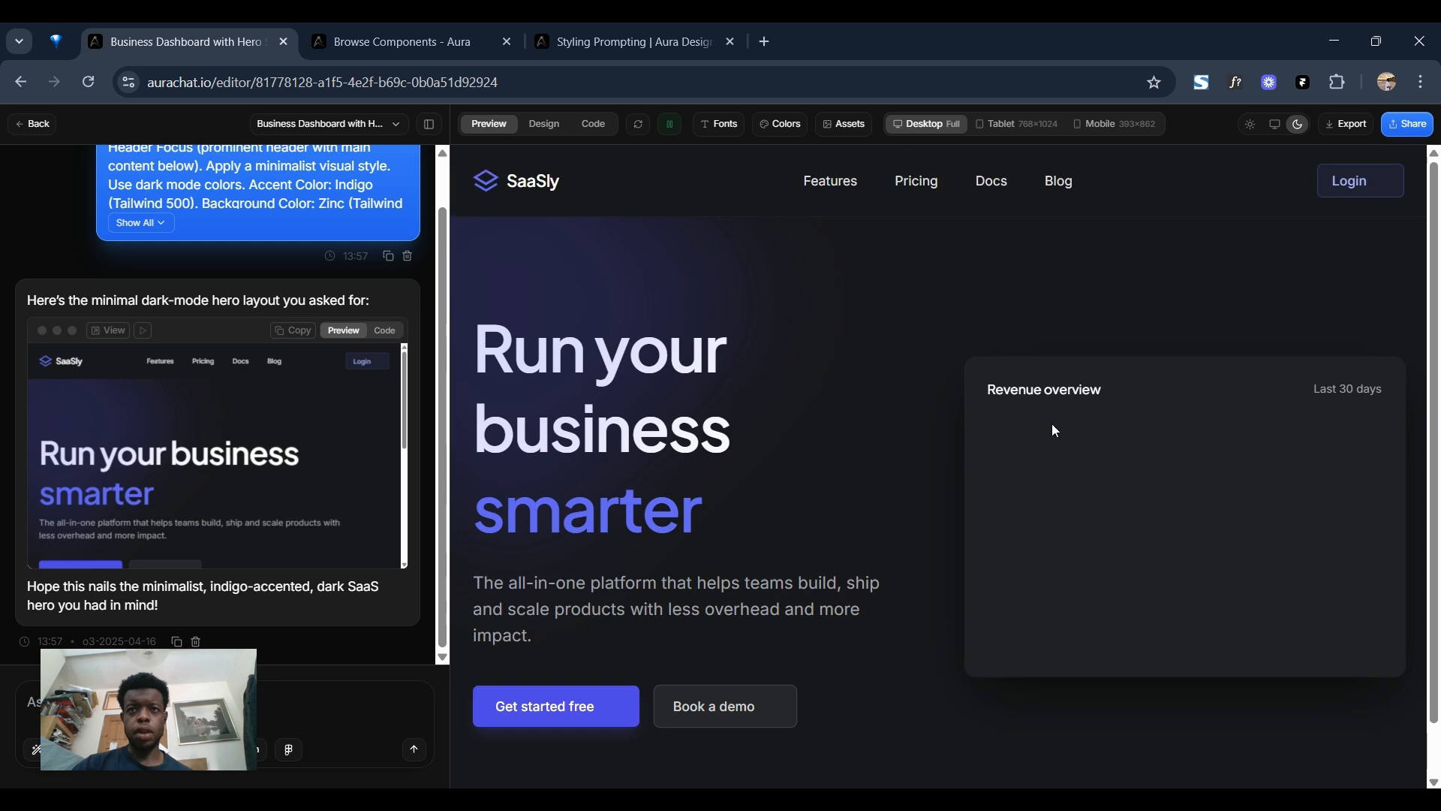
pyautogui.click(431, 124)
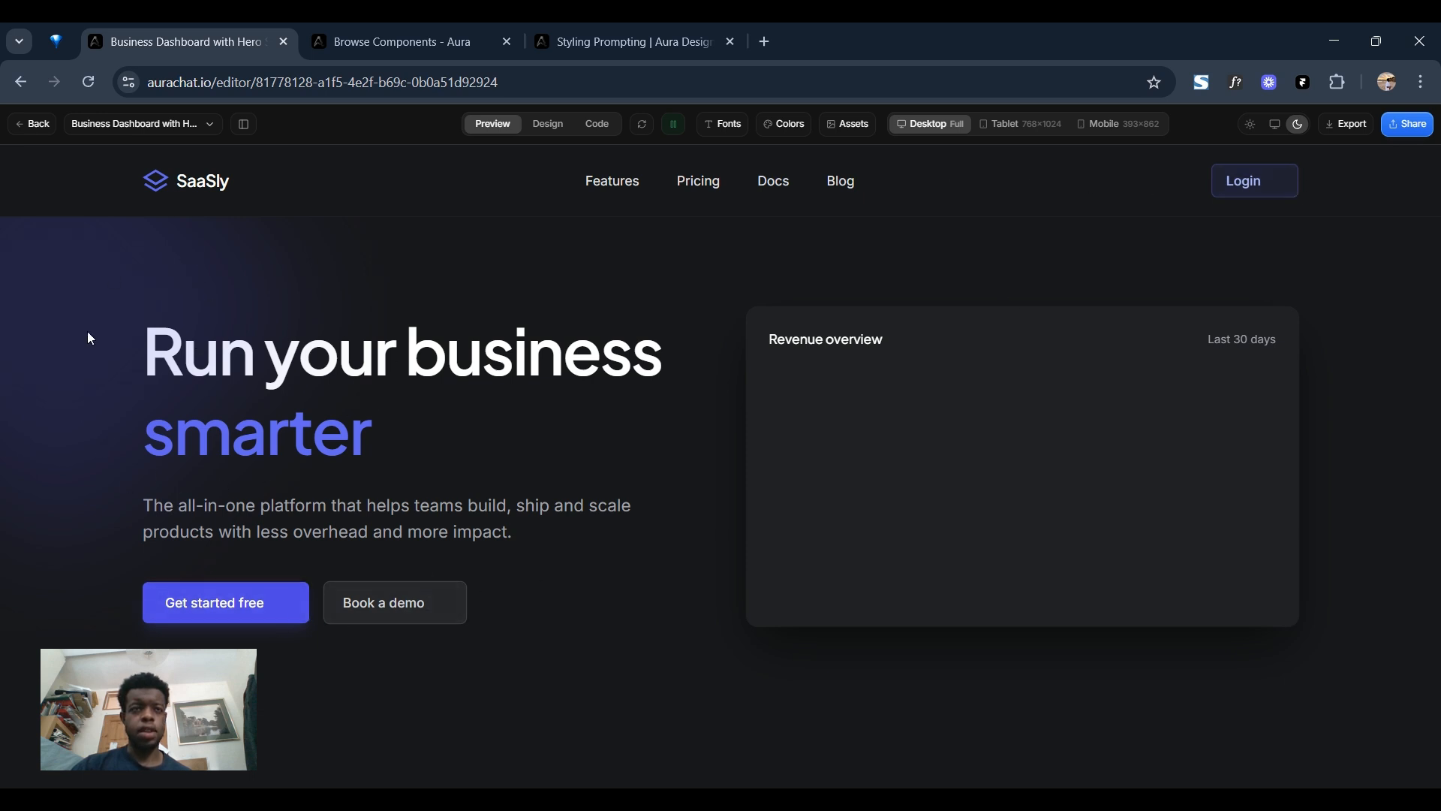
# Switch the landing page to Design mode with the chat sidebar shown and add the home icon to the "Get started free" button.
pyautogui.click(243, 124)
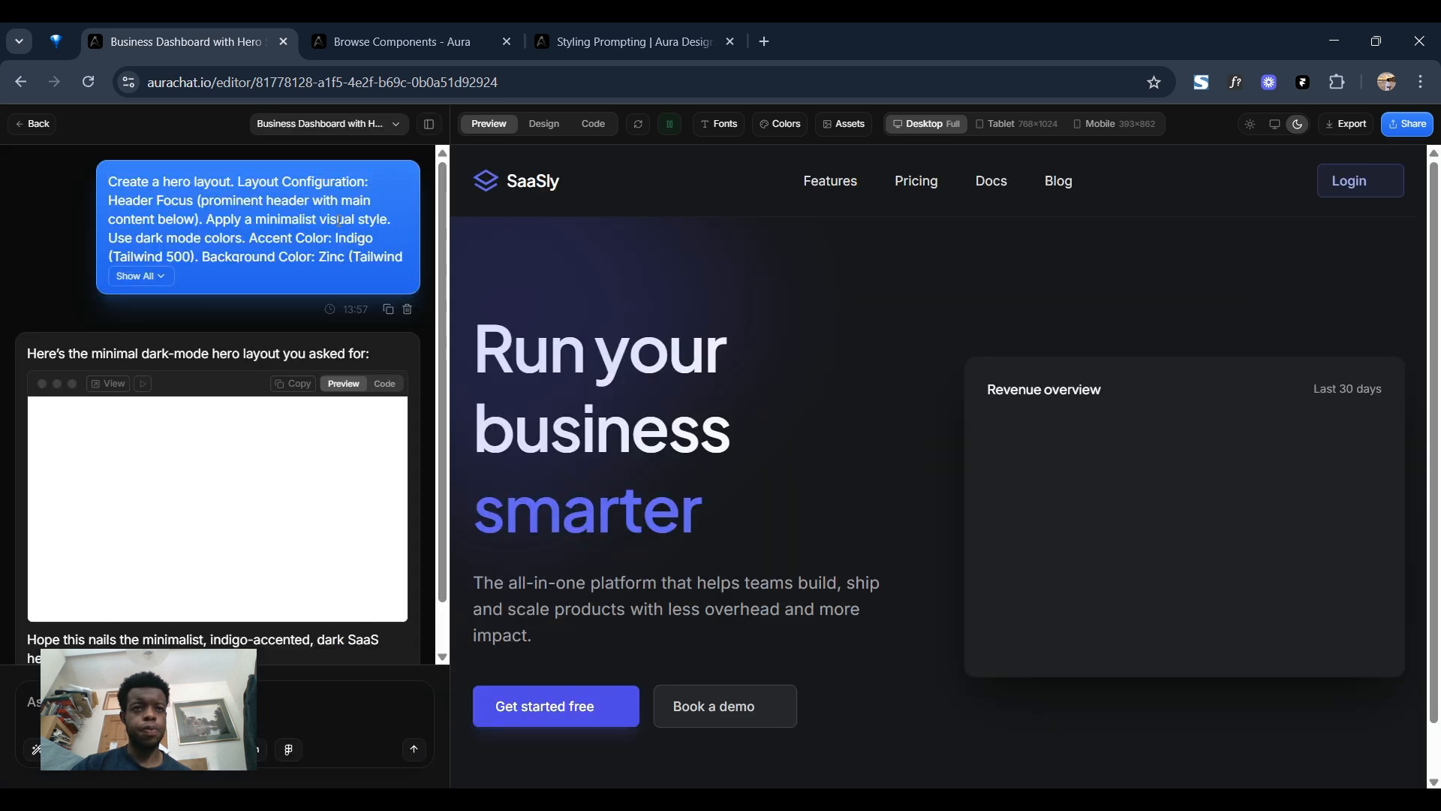
pyautogui.click(554, 129)
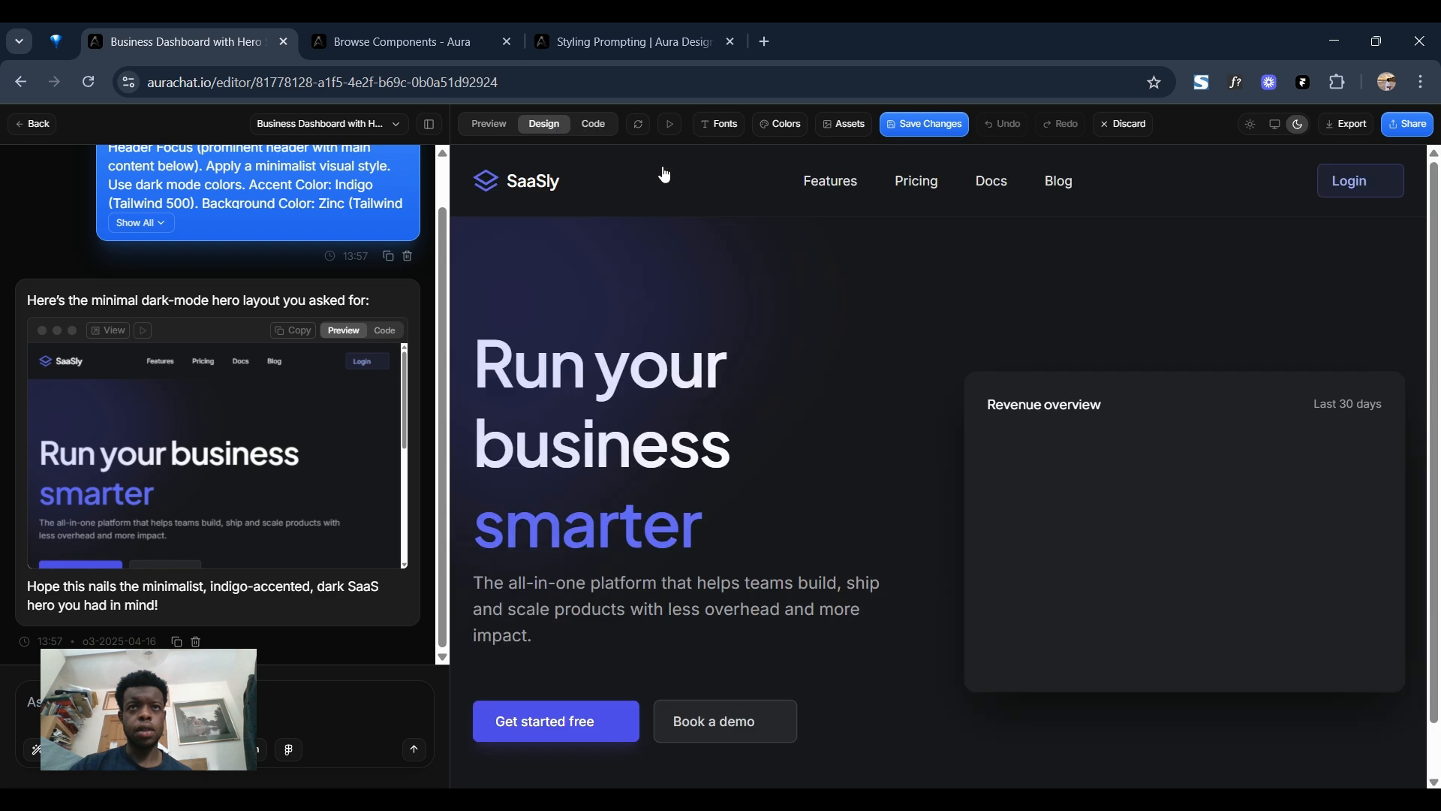
pyautogui.click(613, 713)
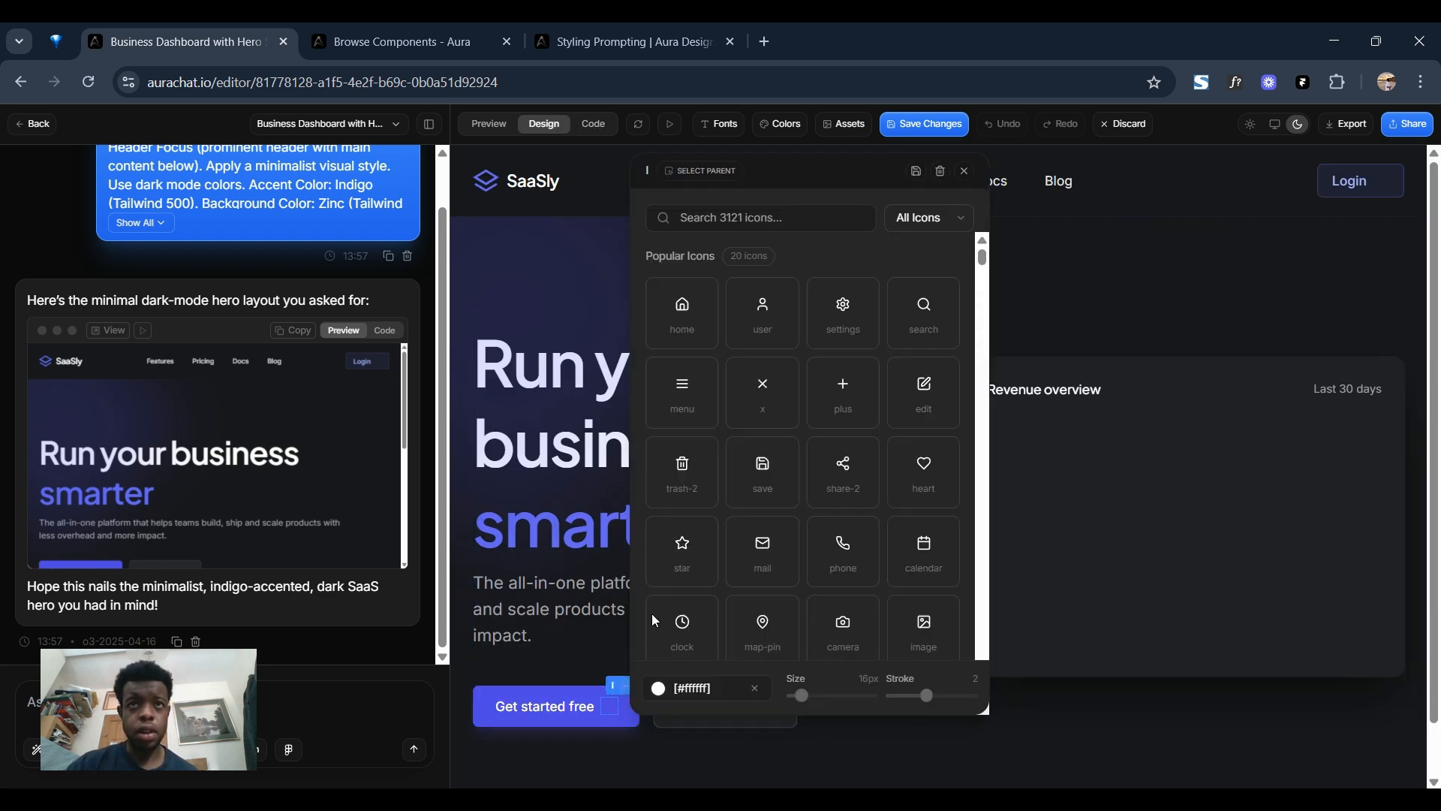
pyautogui.click(681, 311)
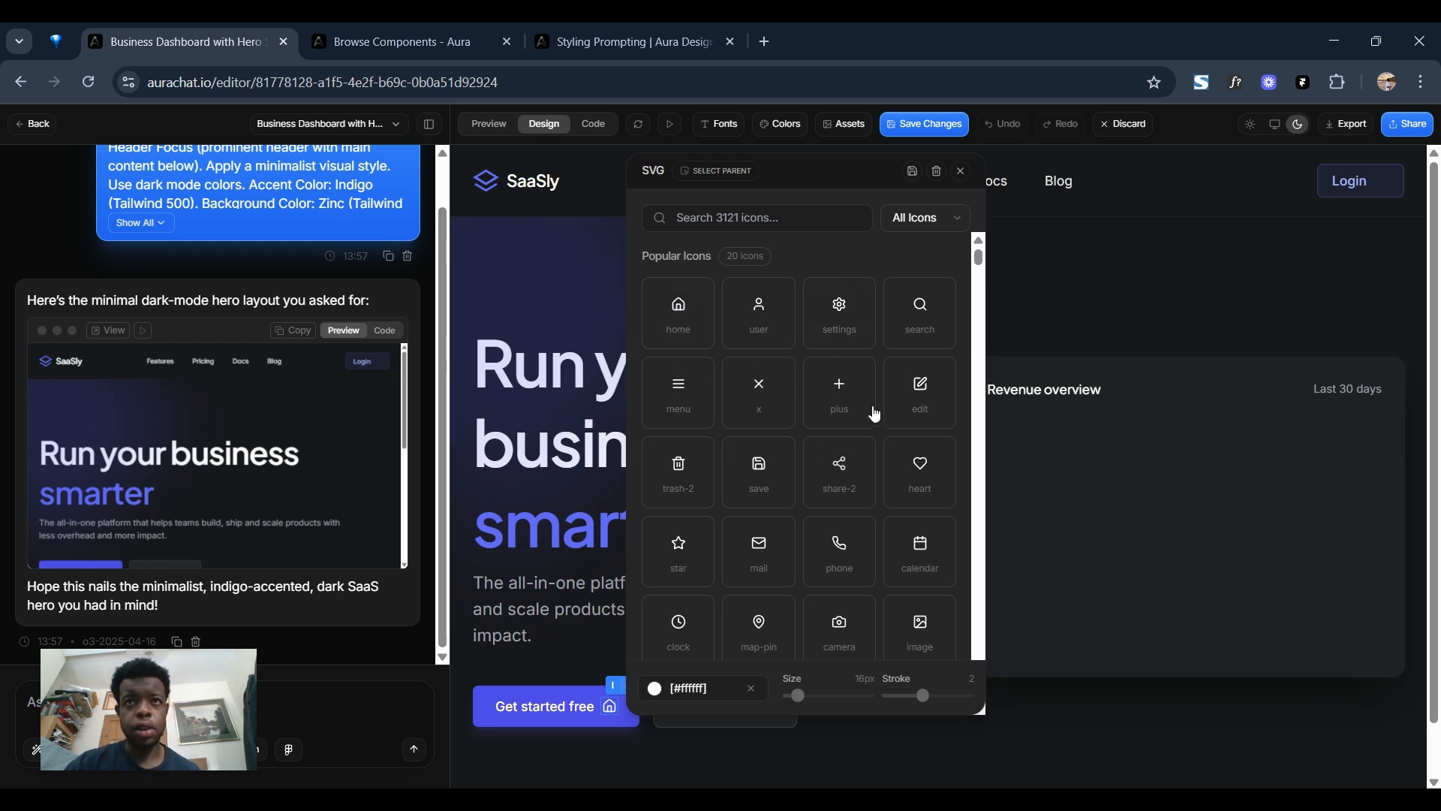
pyautogui.scroll(-3, 878, 525)
pyautogui.scroll(4, 763, 515)
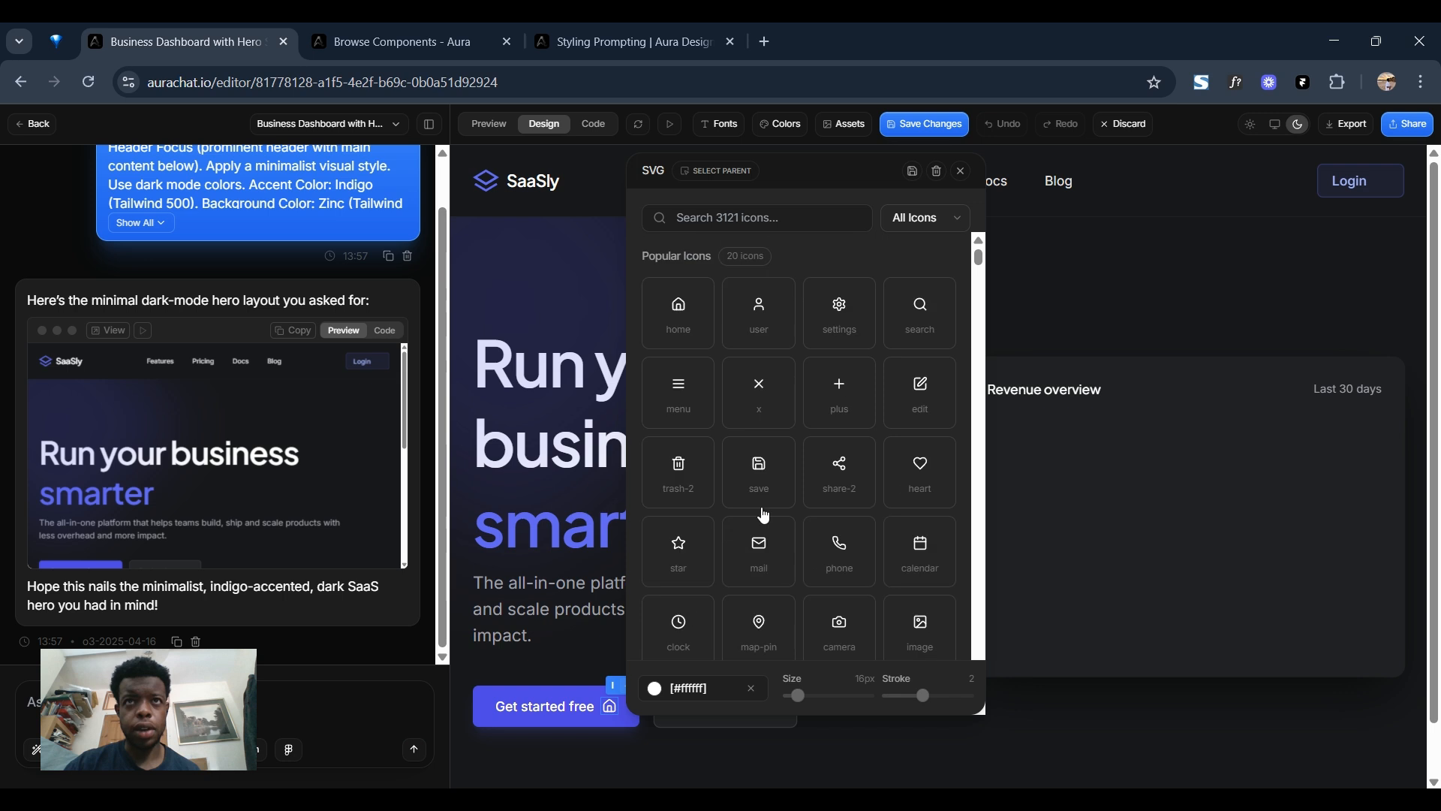
# Search the icons for "arro", set the "Get started free" button's icon to arrow-right and save it.
pyautogui.click(740, 207)
pyautogui.write('arro')
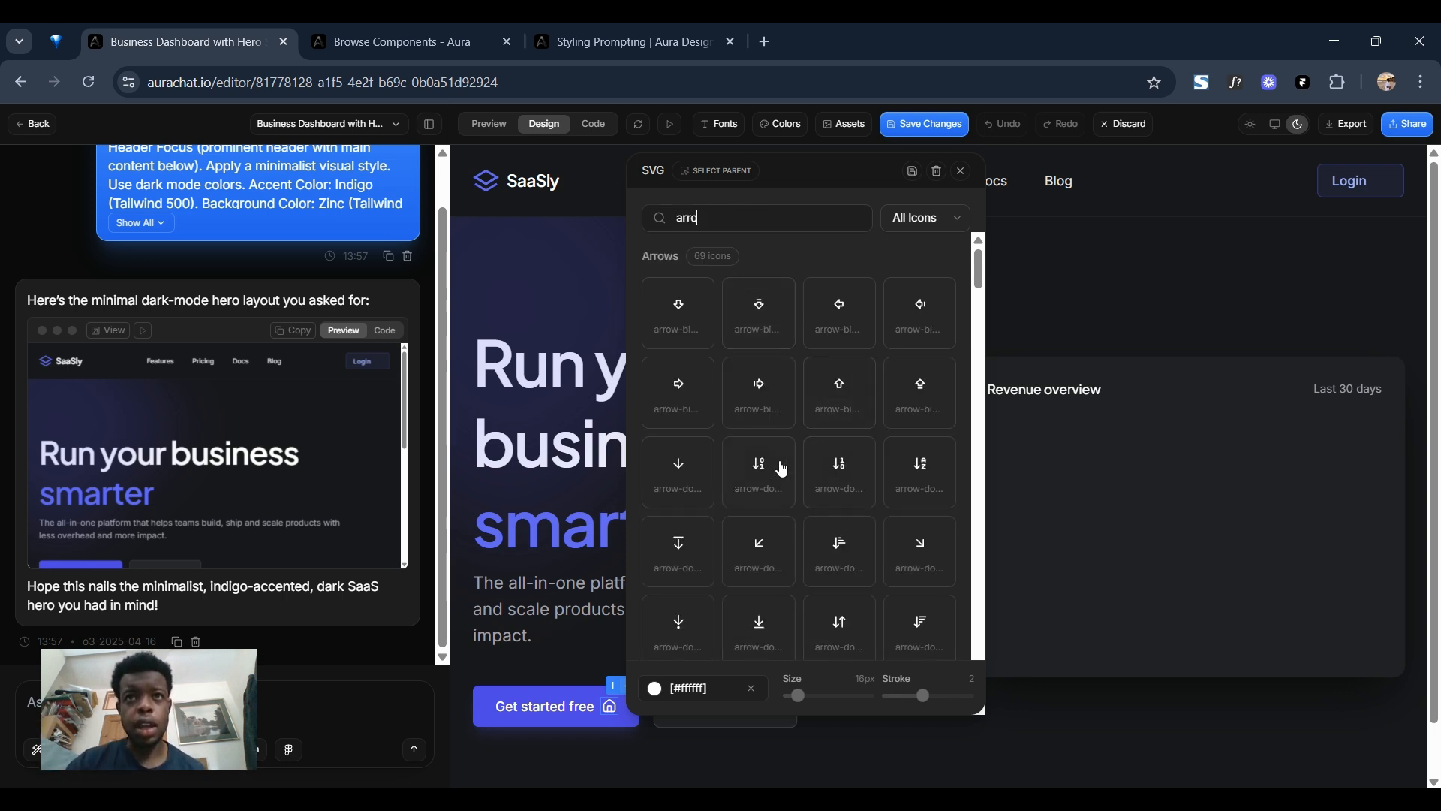
pyautogui.scroll(-5, 794, 385)
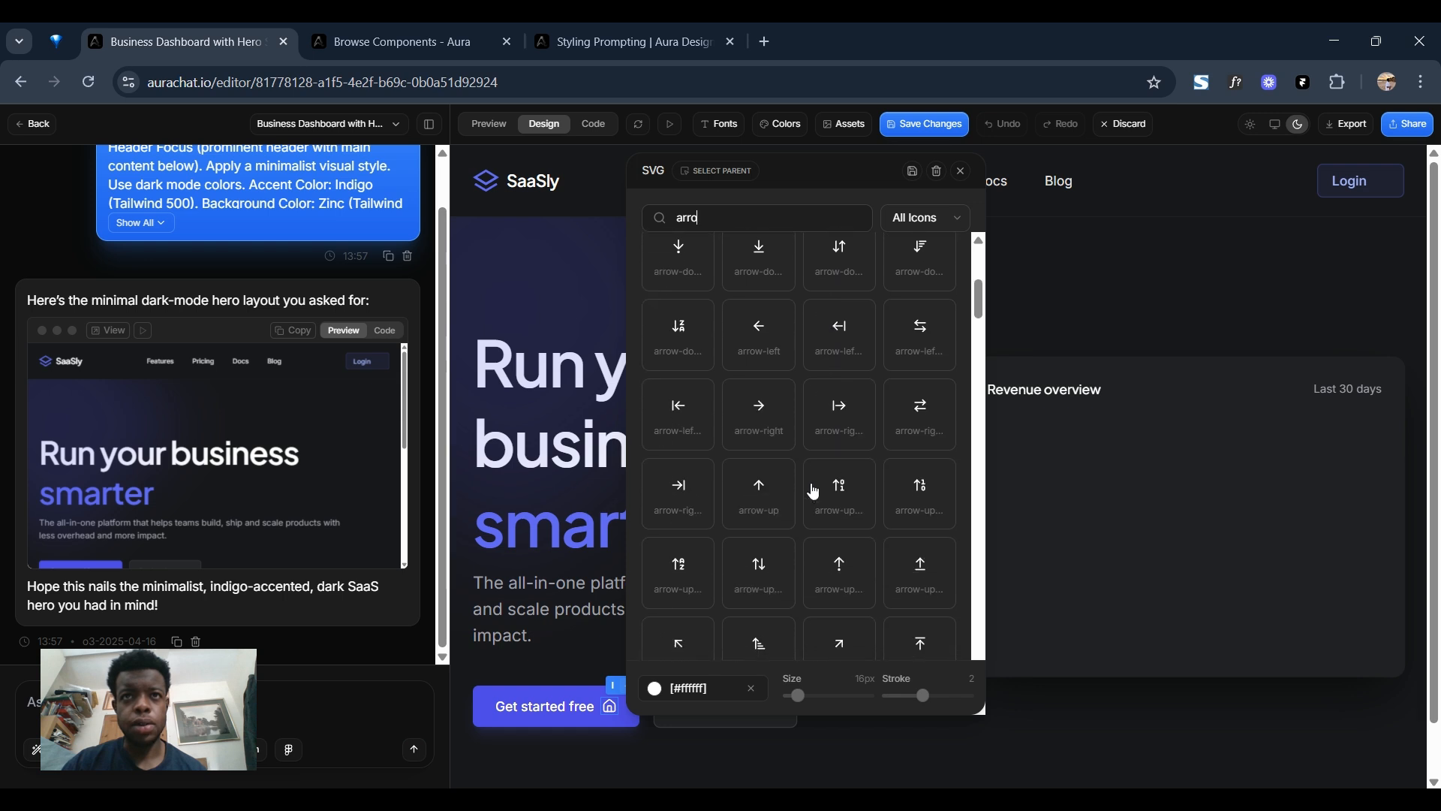
pyautogui.click(764, 444)
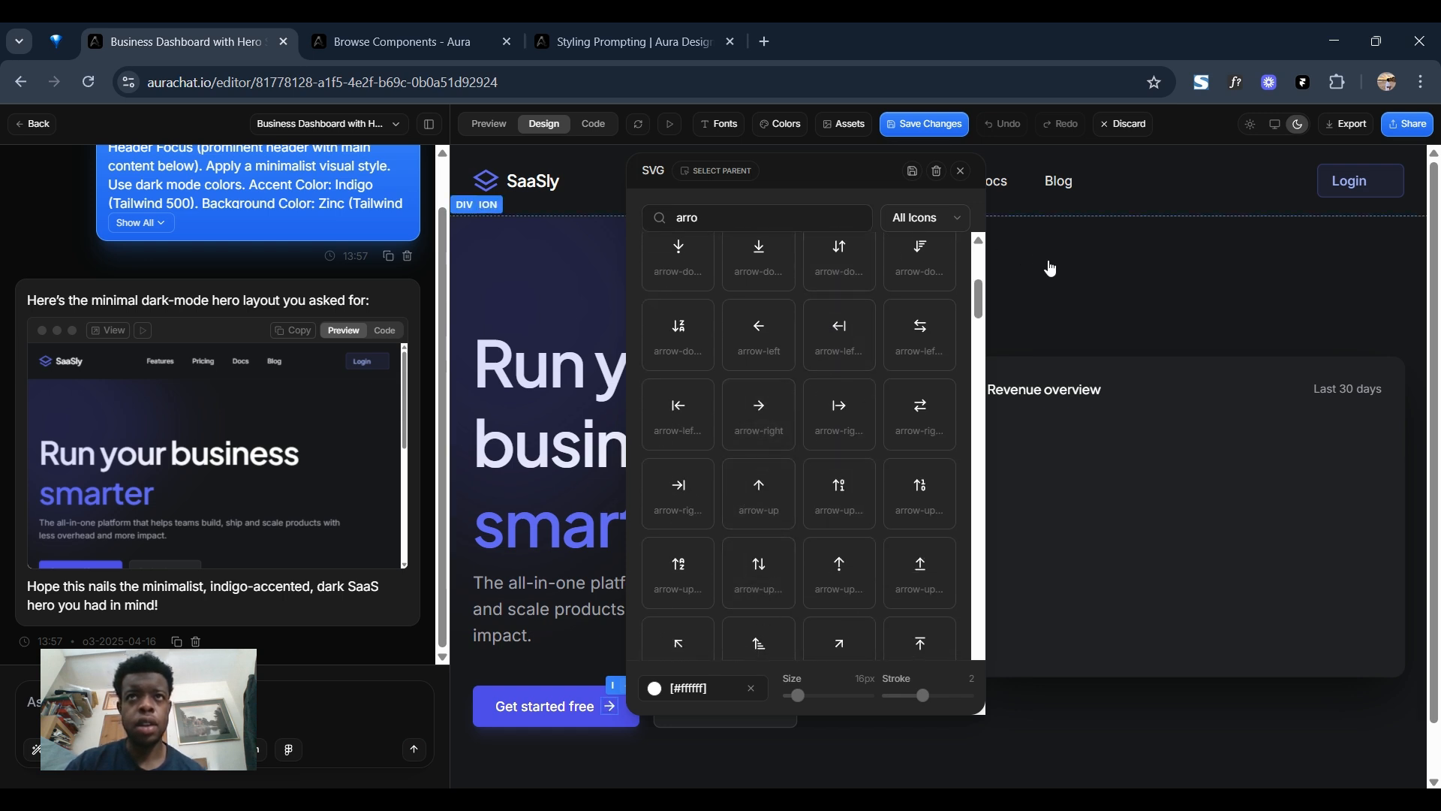
pyautogui.click(915, 173)
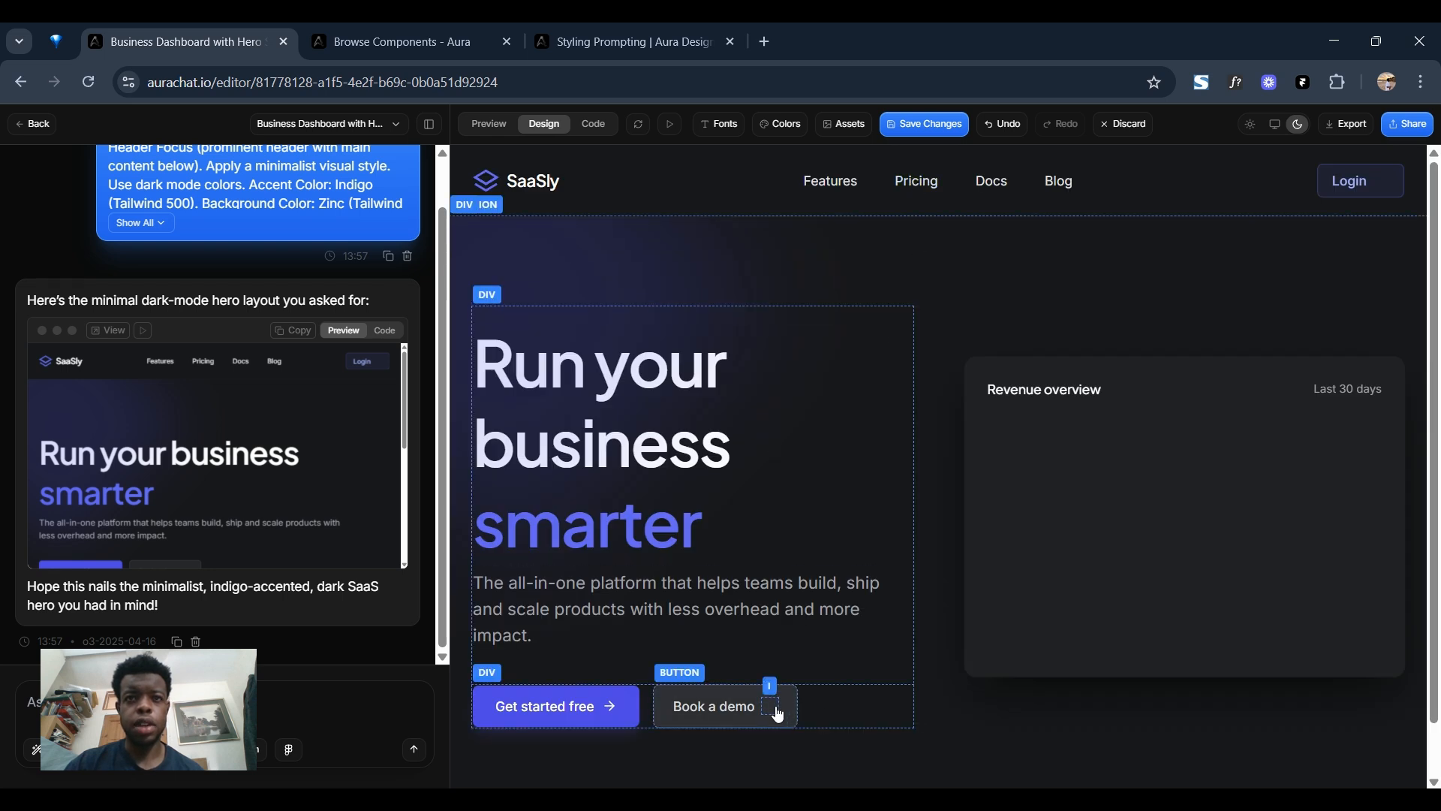
# Add the calendar icon to the "Book a demo" button and save it.
pyautogui.click(772, 708)
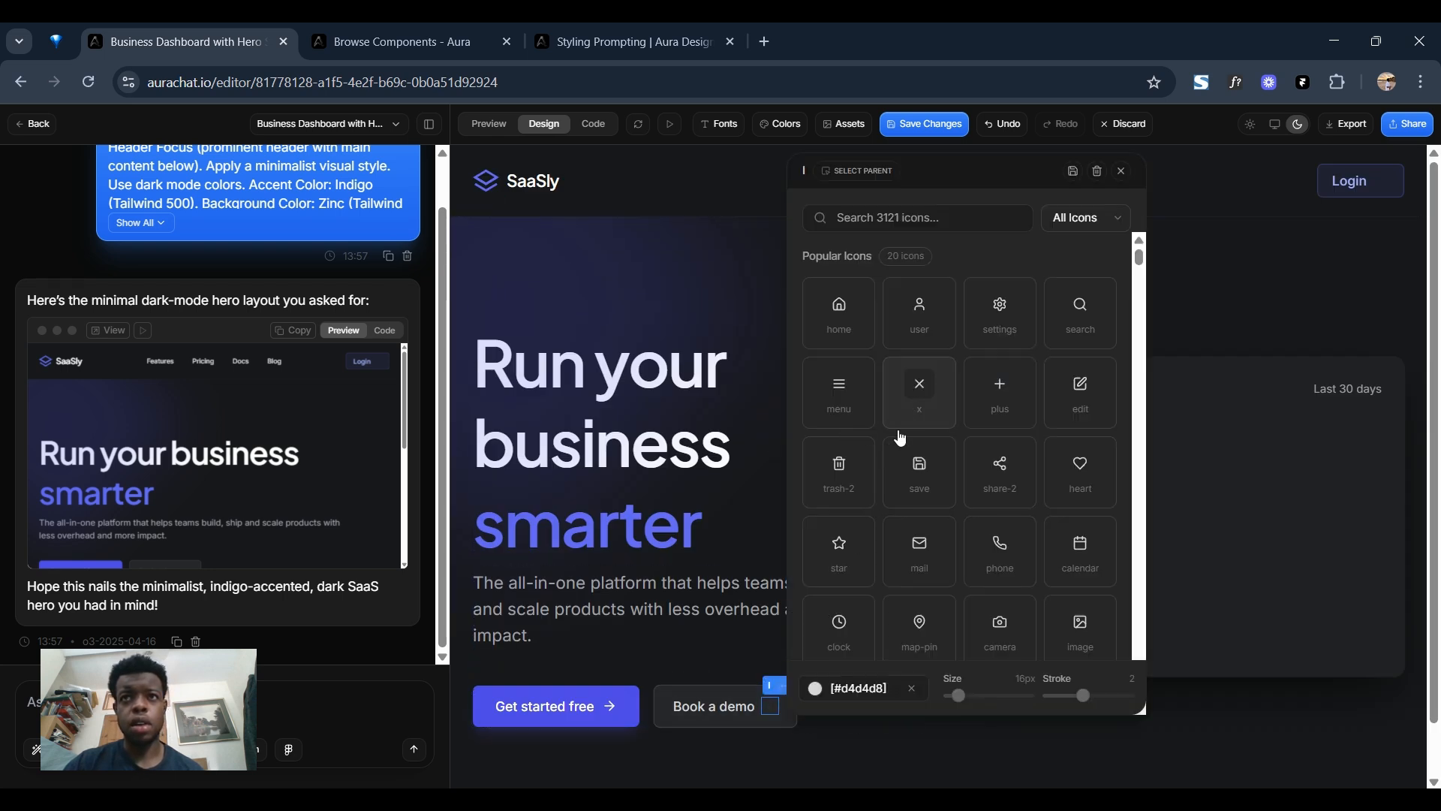
pyautogui.scroll(-1, 1059, 510)
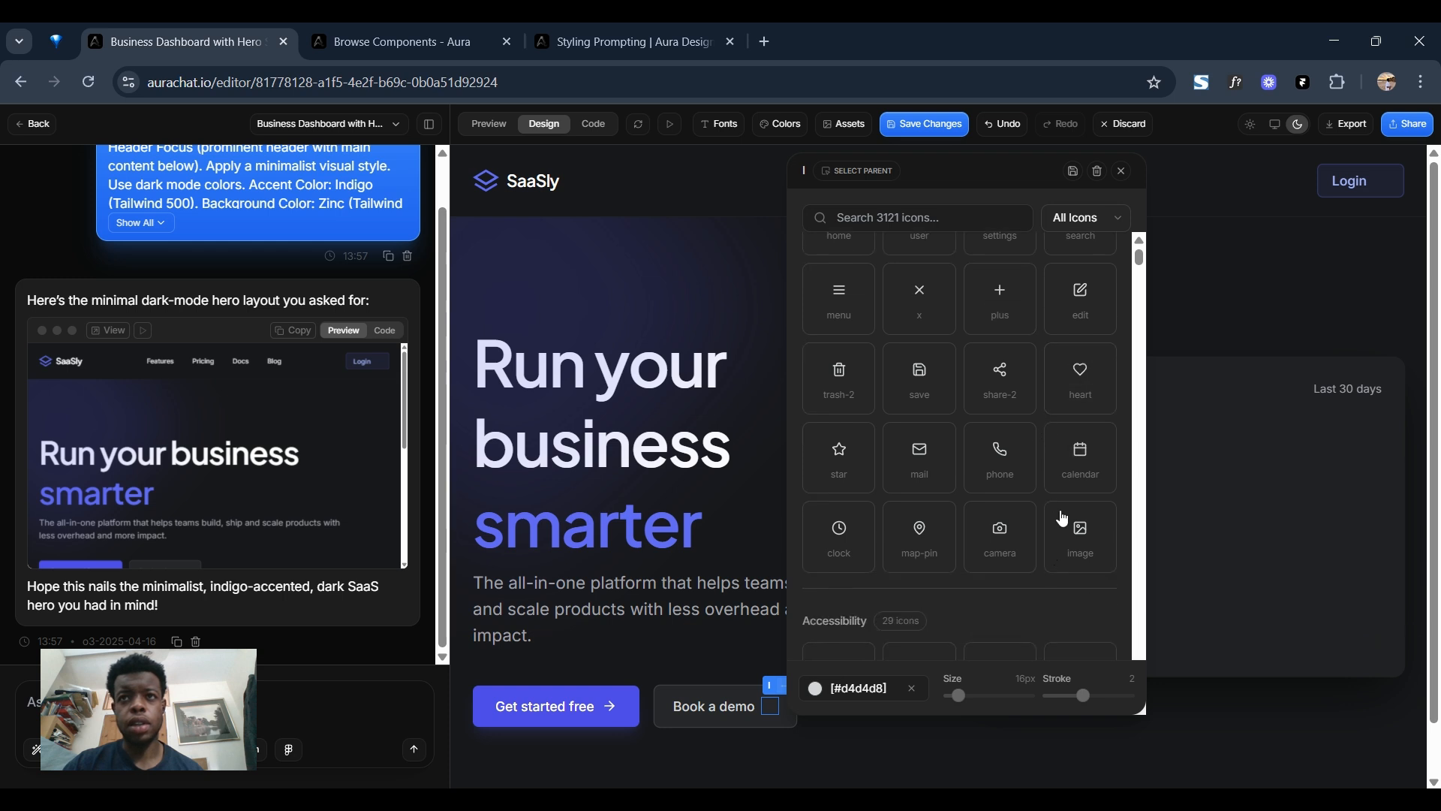
pyautogui.click(1079, 461)
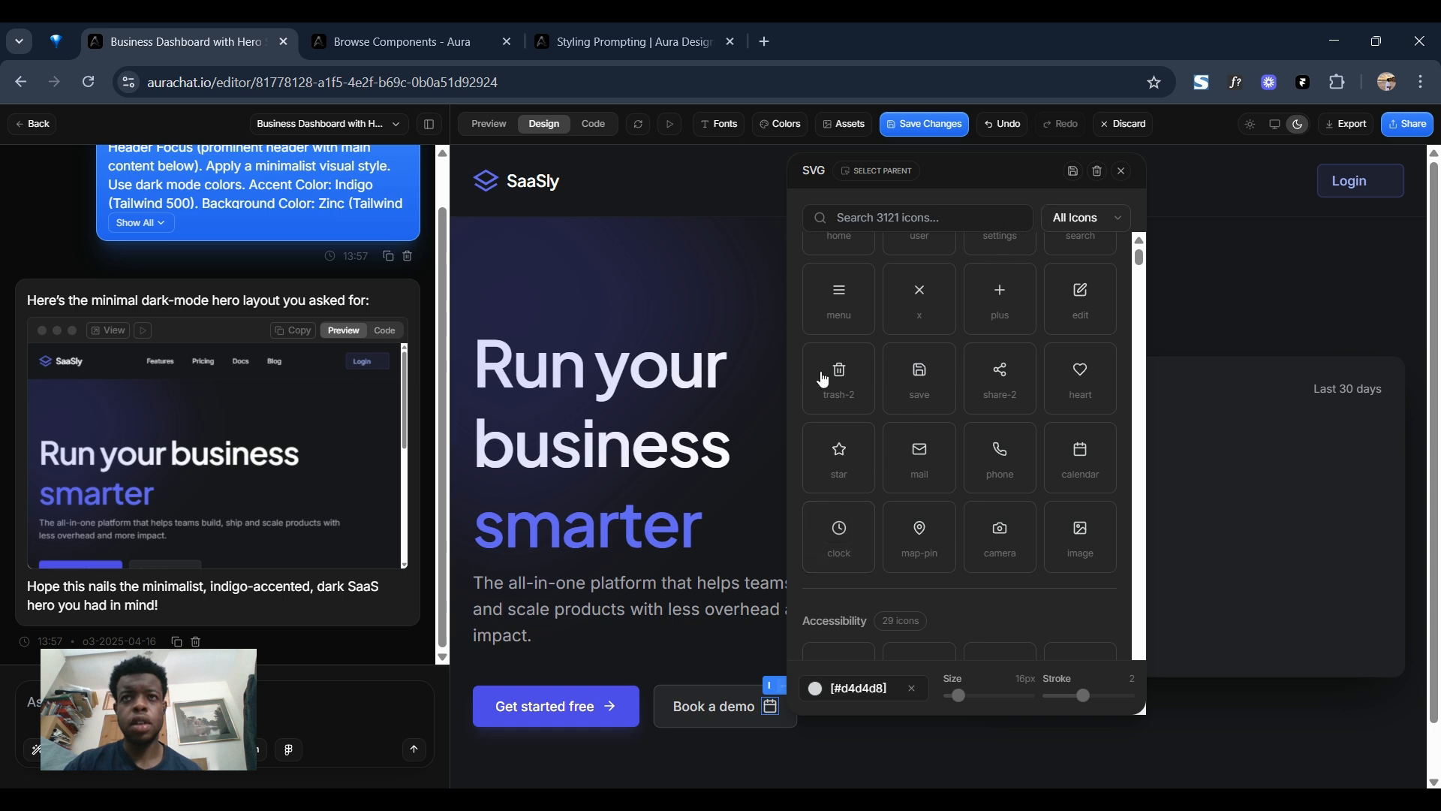
pyautogui.click(1072, 173)
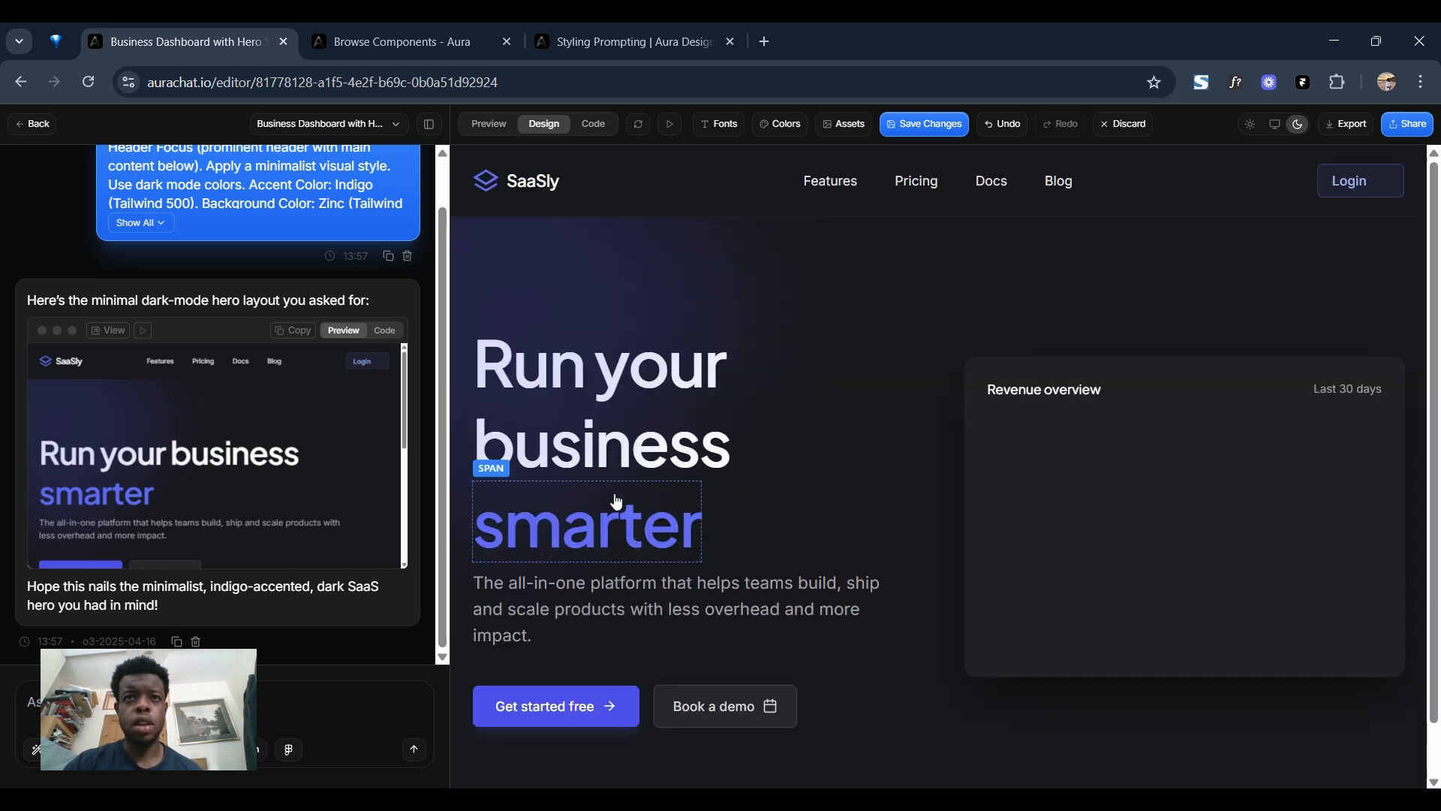
# Apply the prompt "reduce the line height of the headline slightly" to the "Run your business smarter" heading.
pyautogui.click(651, 436)
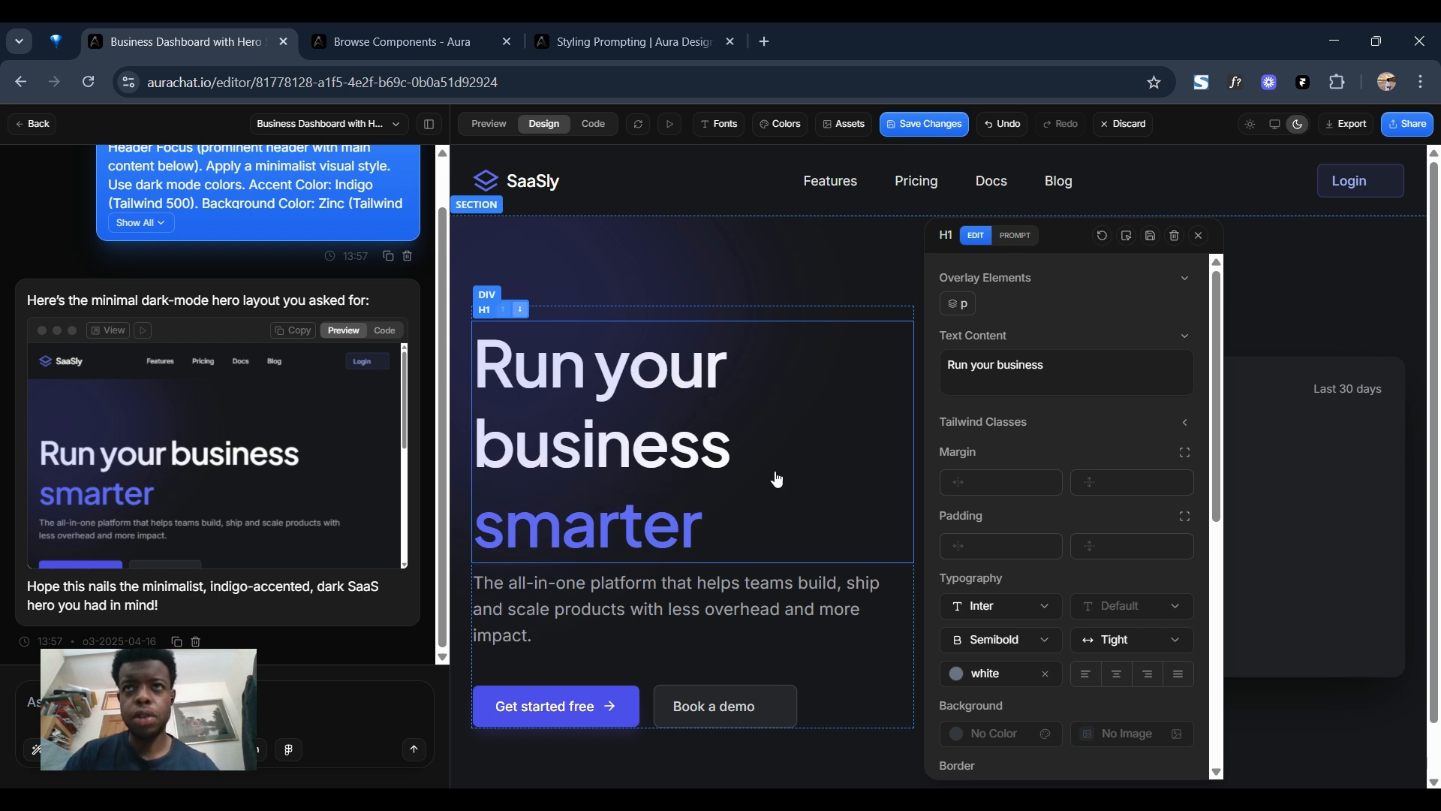
pyautogui.click(1023, 236)
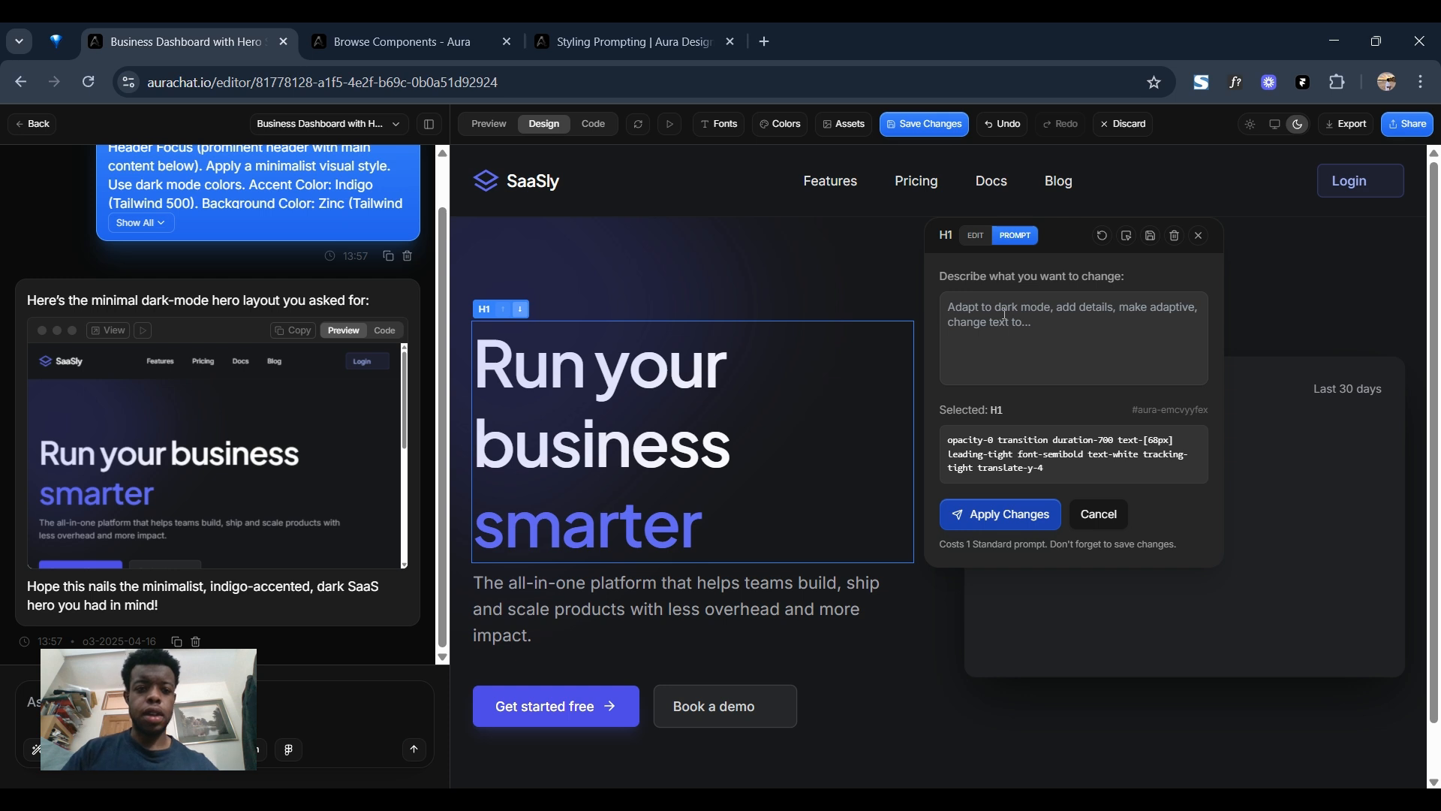
pyautogui.write('r')
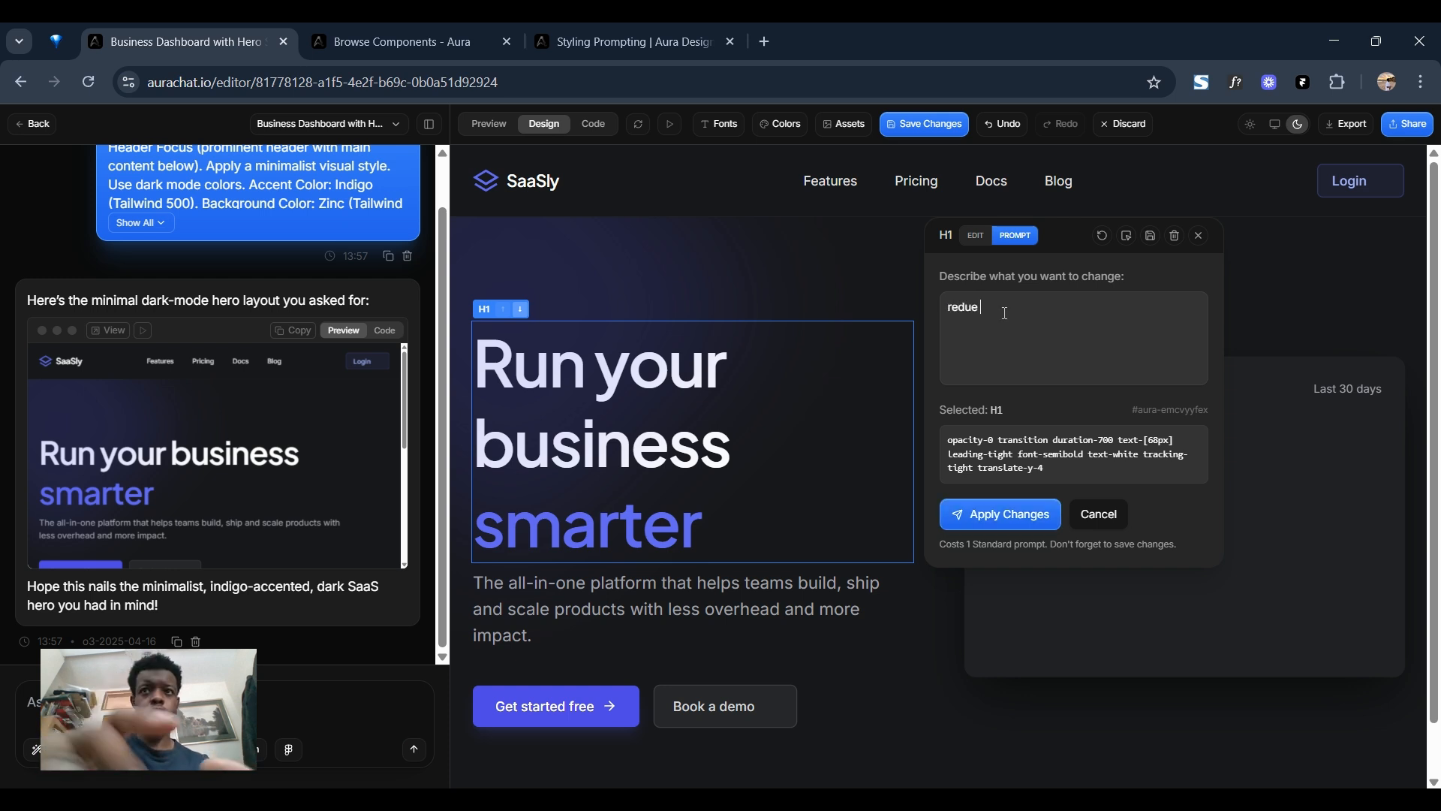
pyautogui.write('educe the')
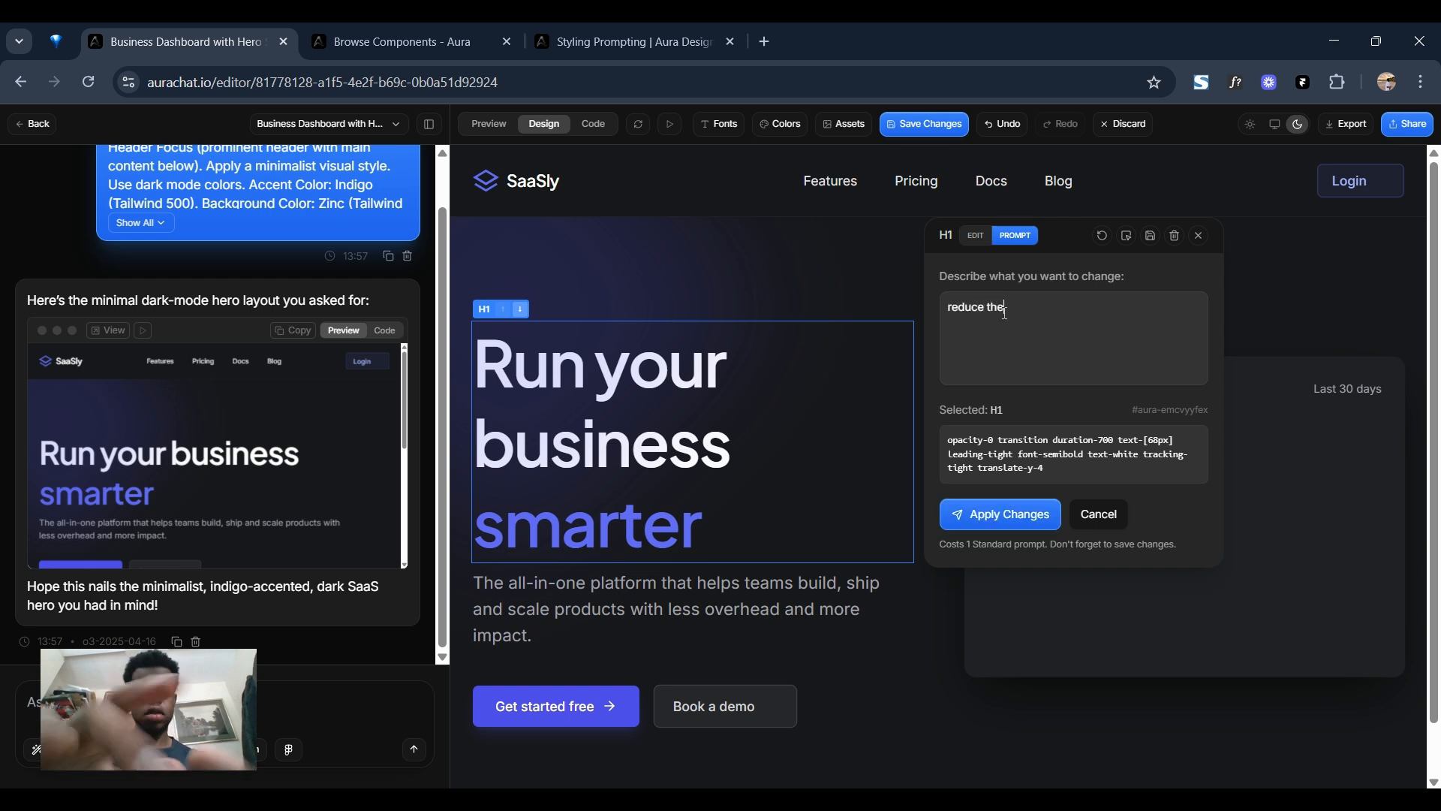
pyautogui.write(' line heig')
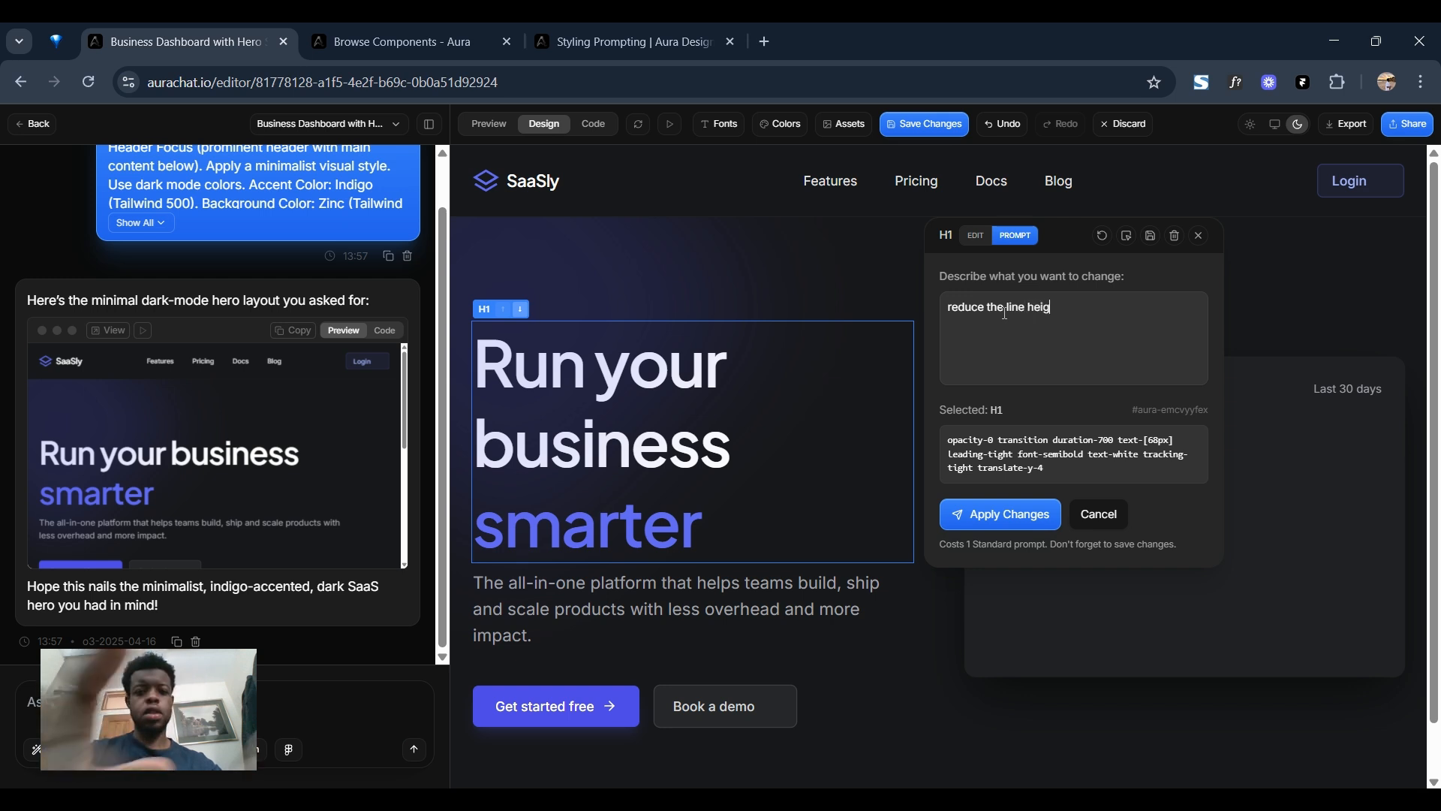
pyautogui.write('ht of ')
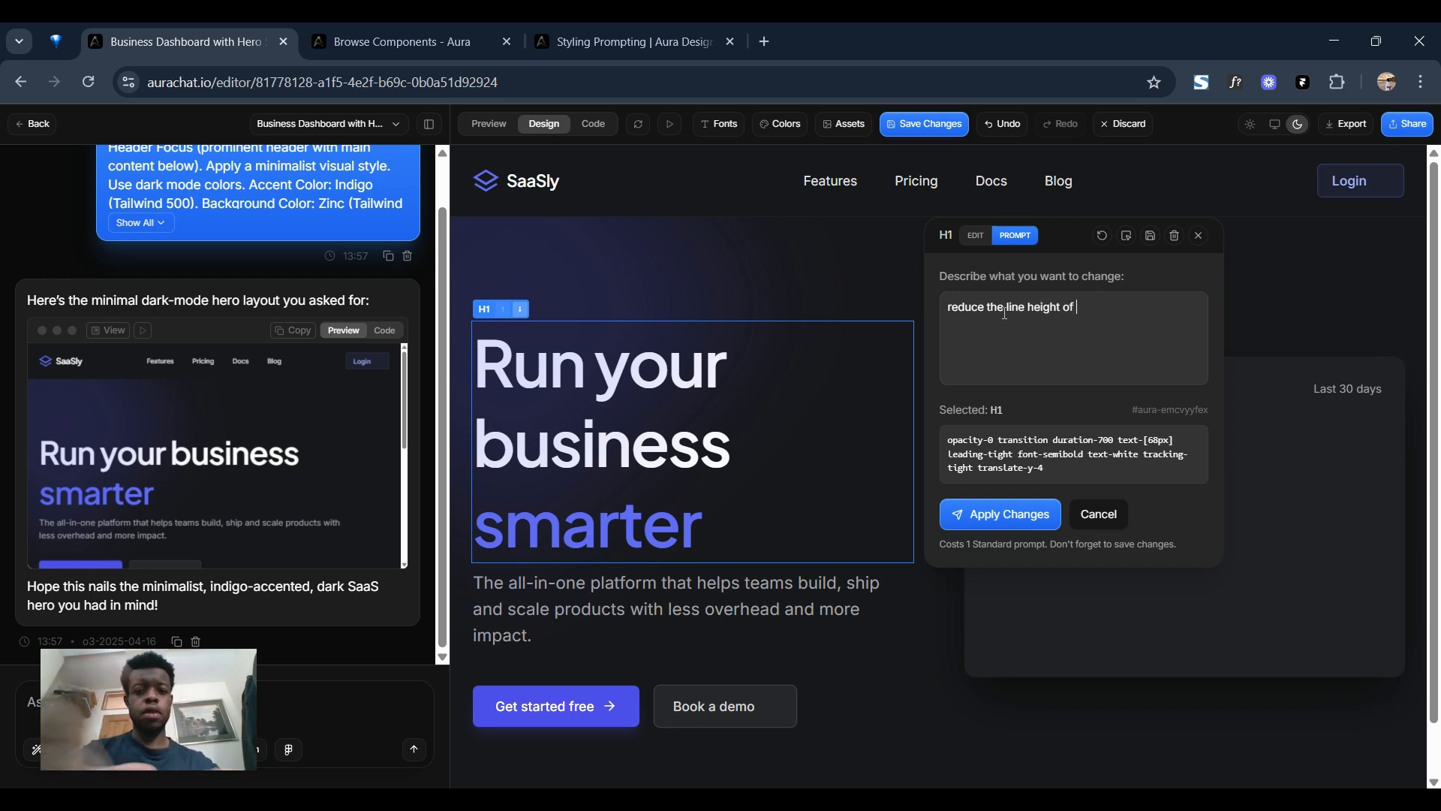
pyautogui.write('the headline sl')
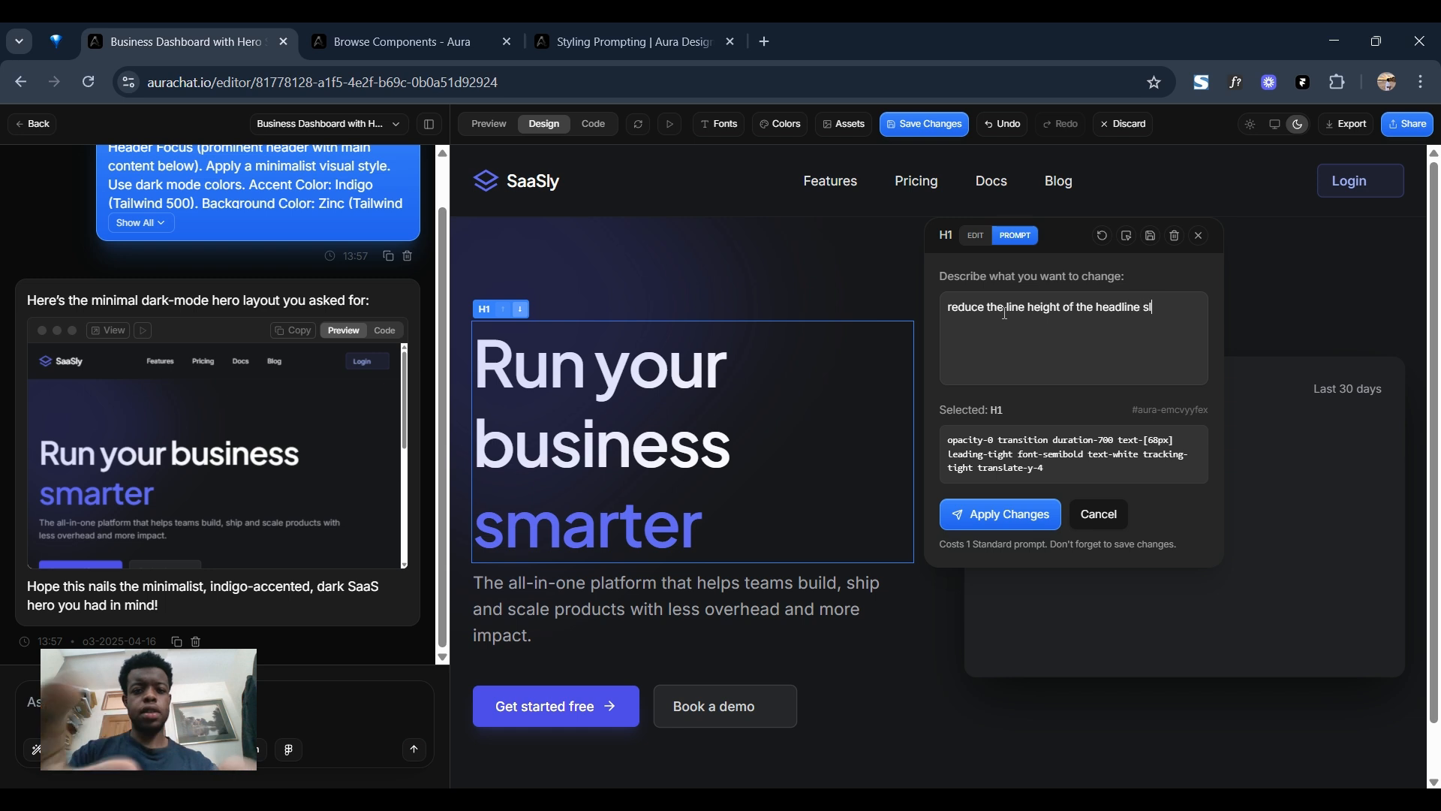
pyautogui.write('ightly')
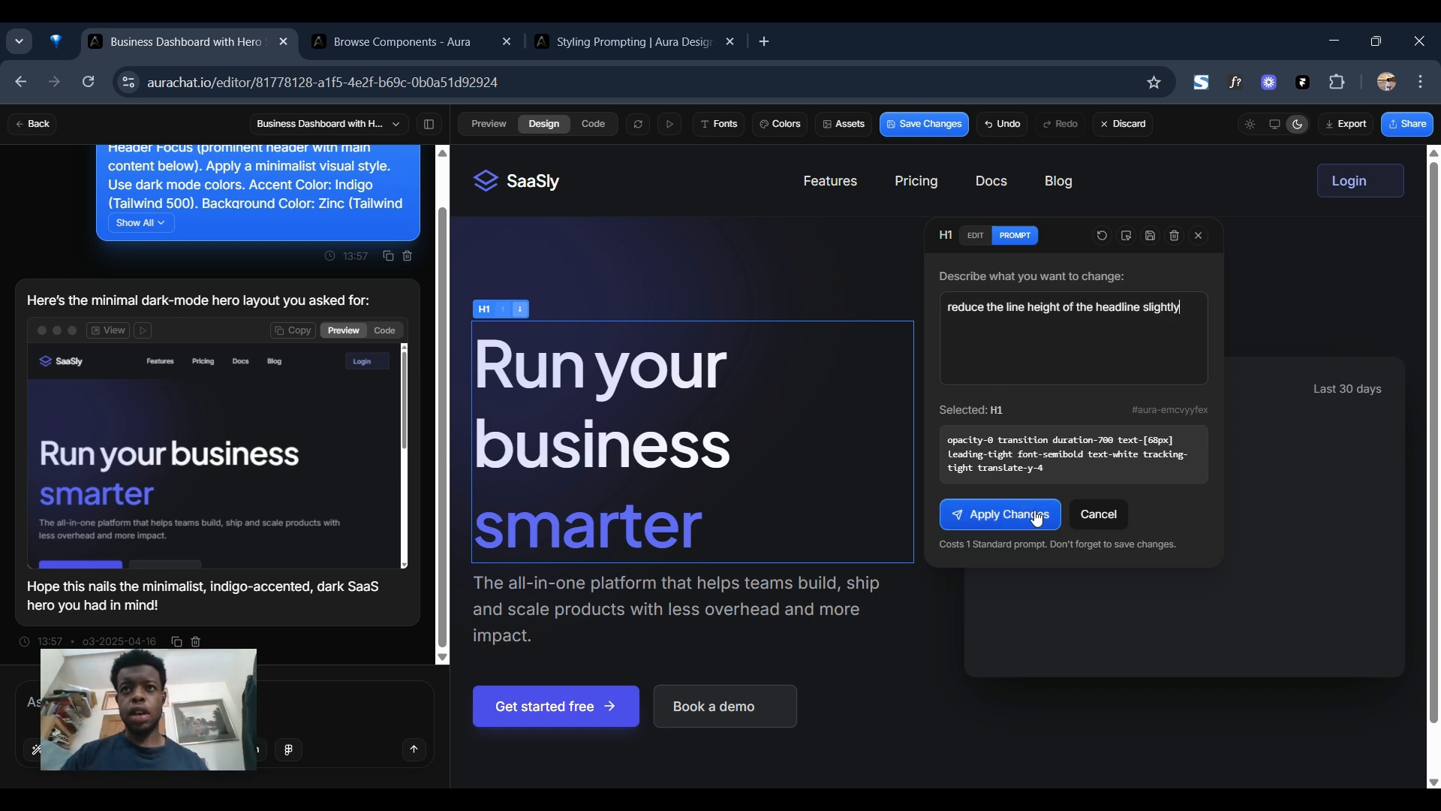
pyautogui.click(1017, 511)
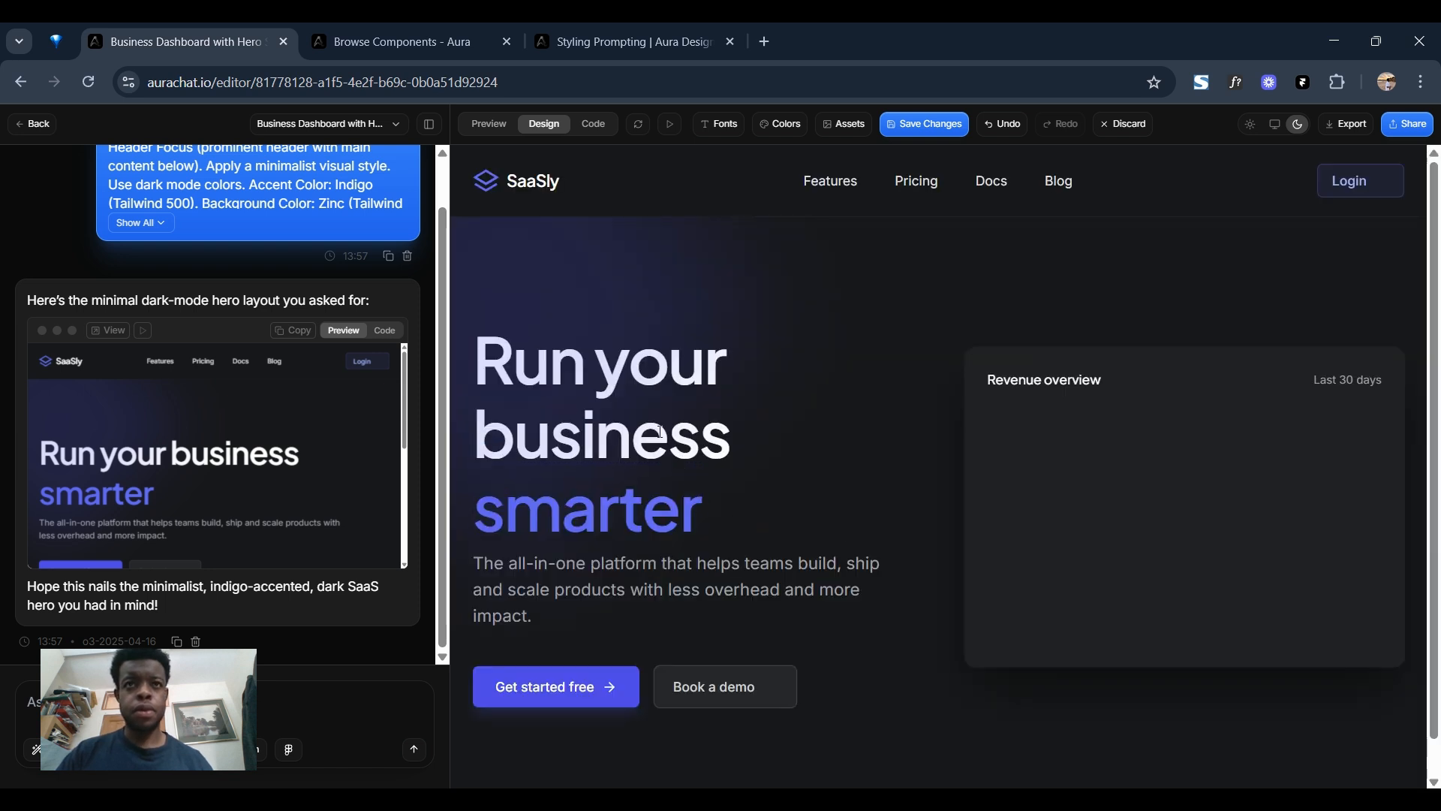
# Review the revised heading's classes and the full-width page layout, finishing with the chat sidebar shown again.
pyautogui.click(718, 393)
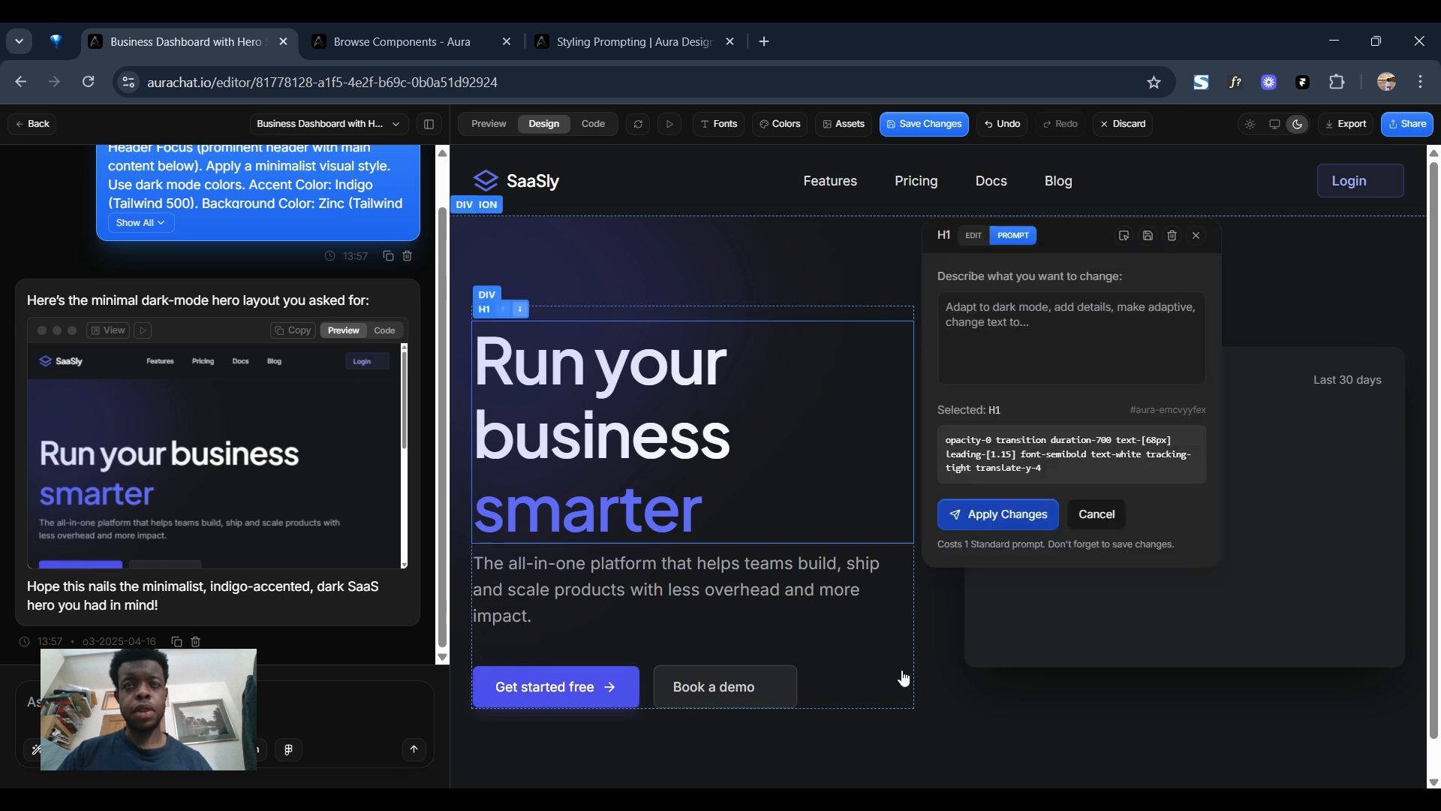
pyautogui.click(1196, 236)
pyautogui.click(430, 123)
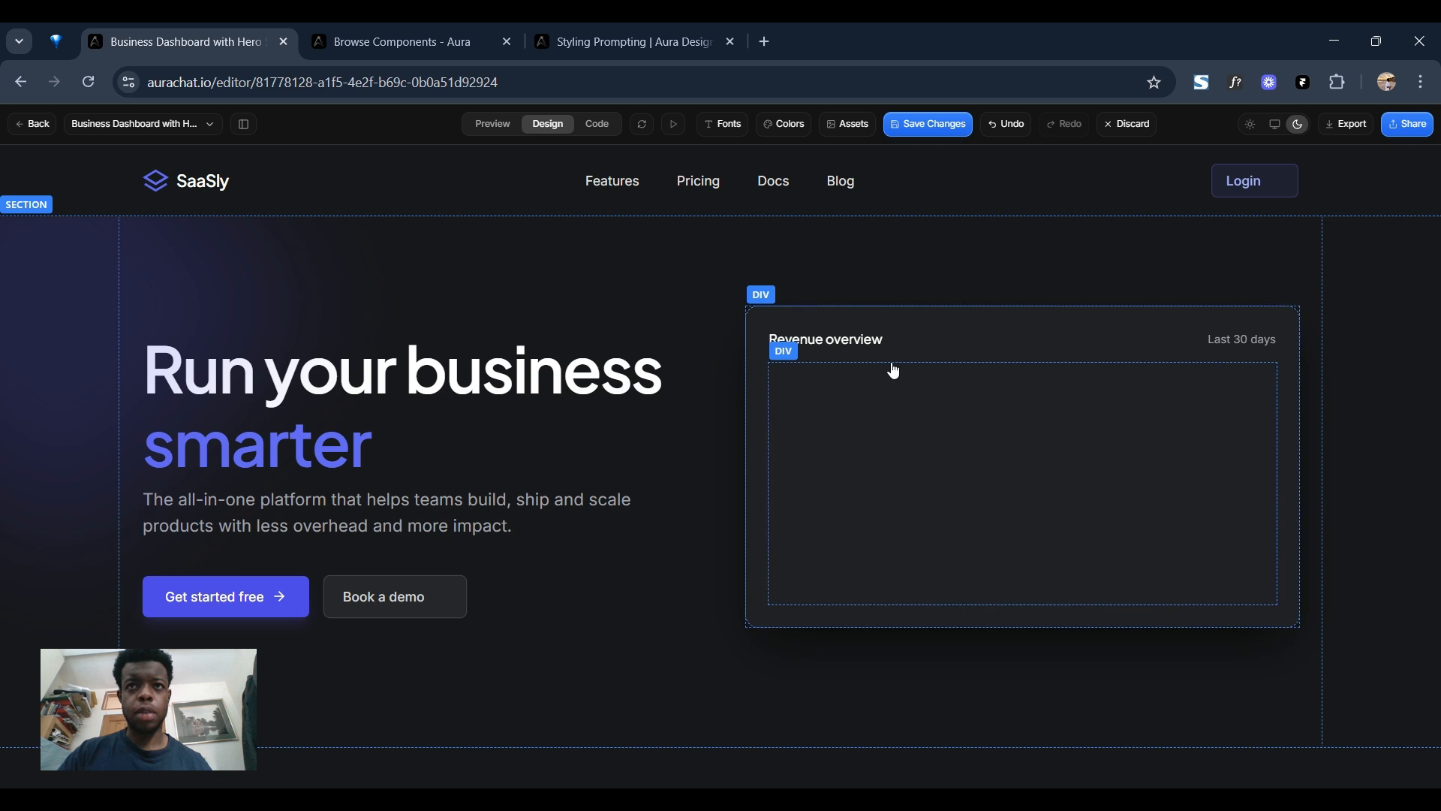
pyautogui.click(243, 124)
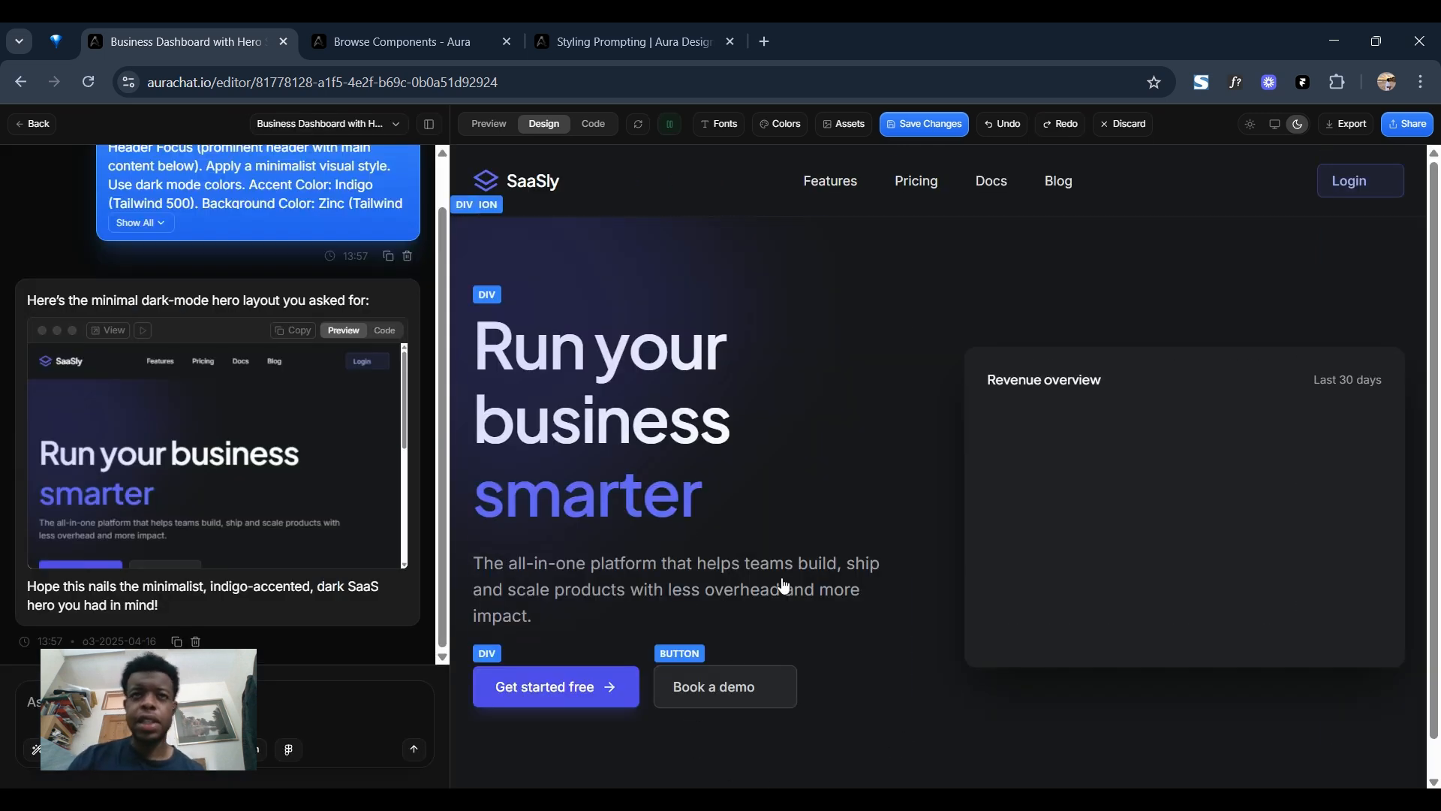
# Replace the Revenue overview card's background colour with the Unsplash "dashboard" photo of dark analytics charts.
pyautogui.click(987, 358)
pyautogui.scroll(-5, 818, 496)
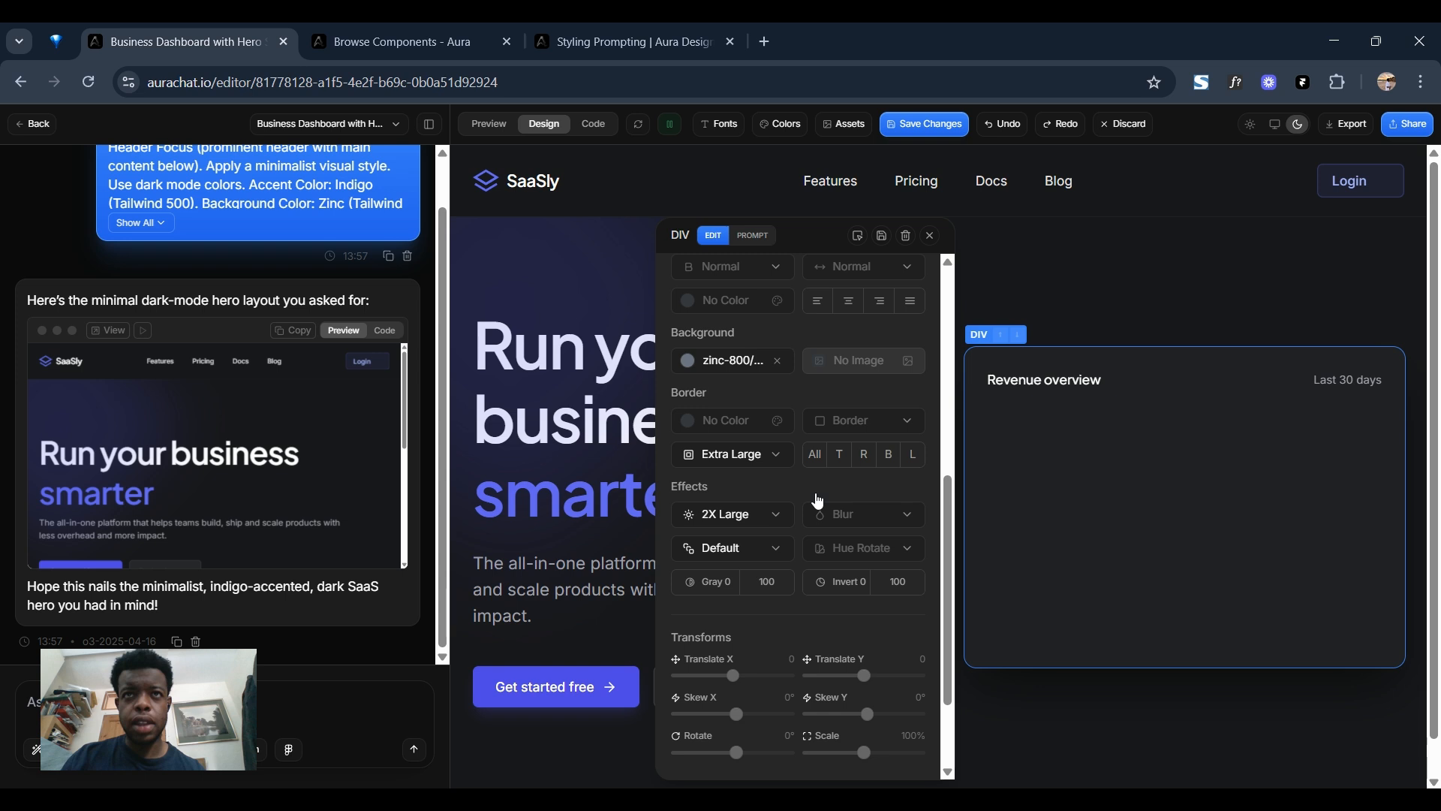
pyautogui.click(777, 360)
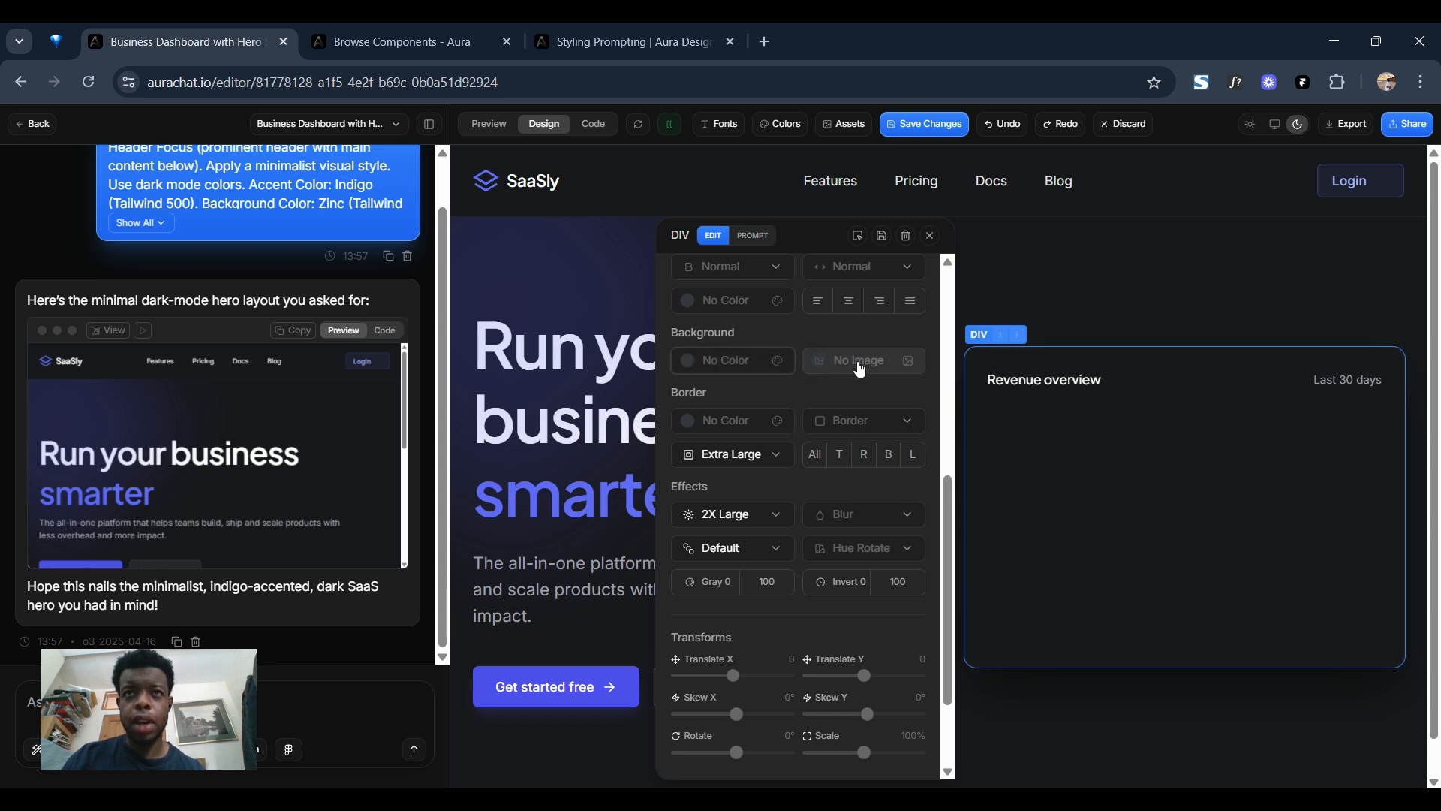
pyautogui.click(859, 364)
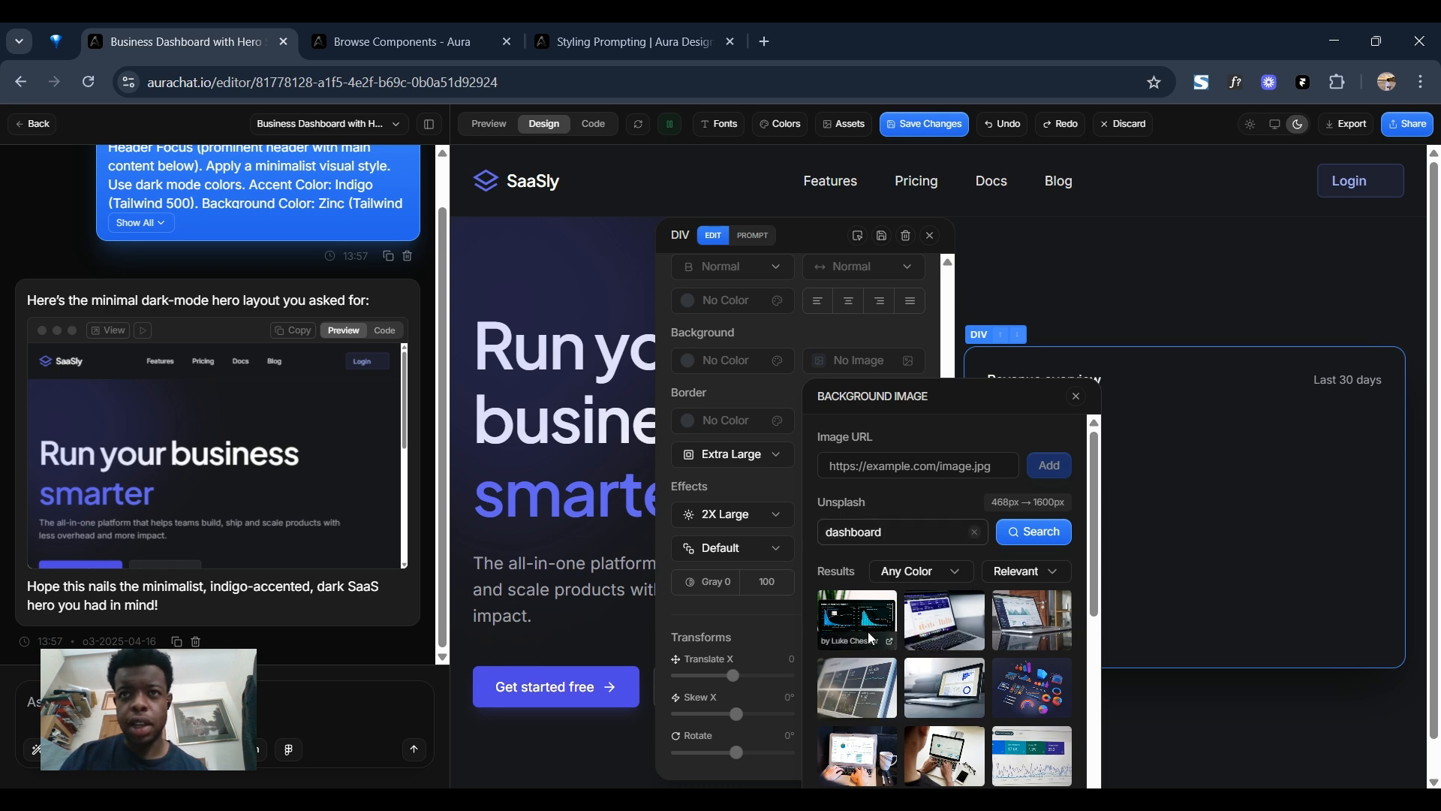
pyautogui.click(849, 612)
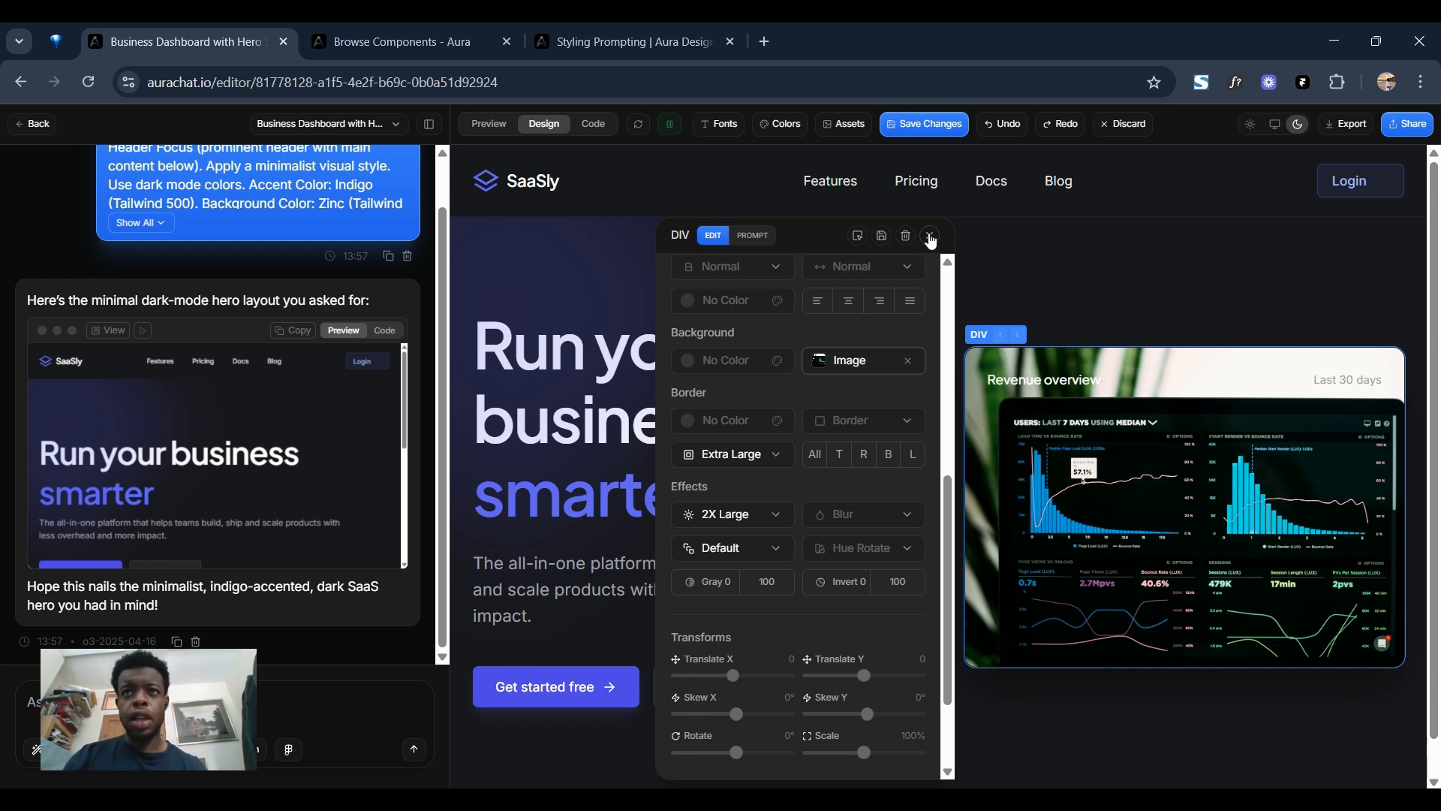
pyautogui.click(930, 237)
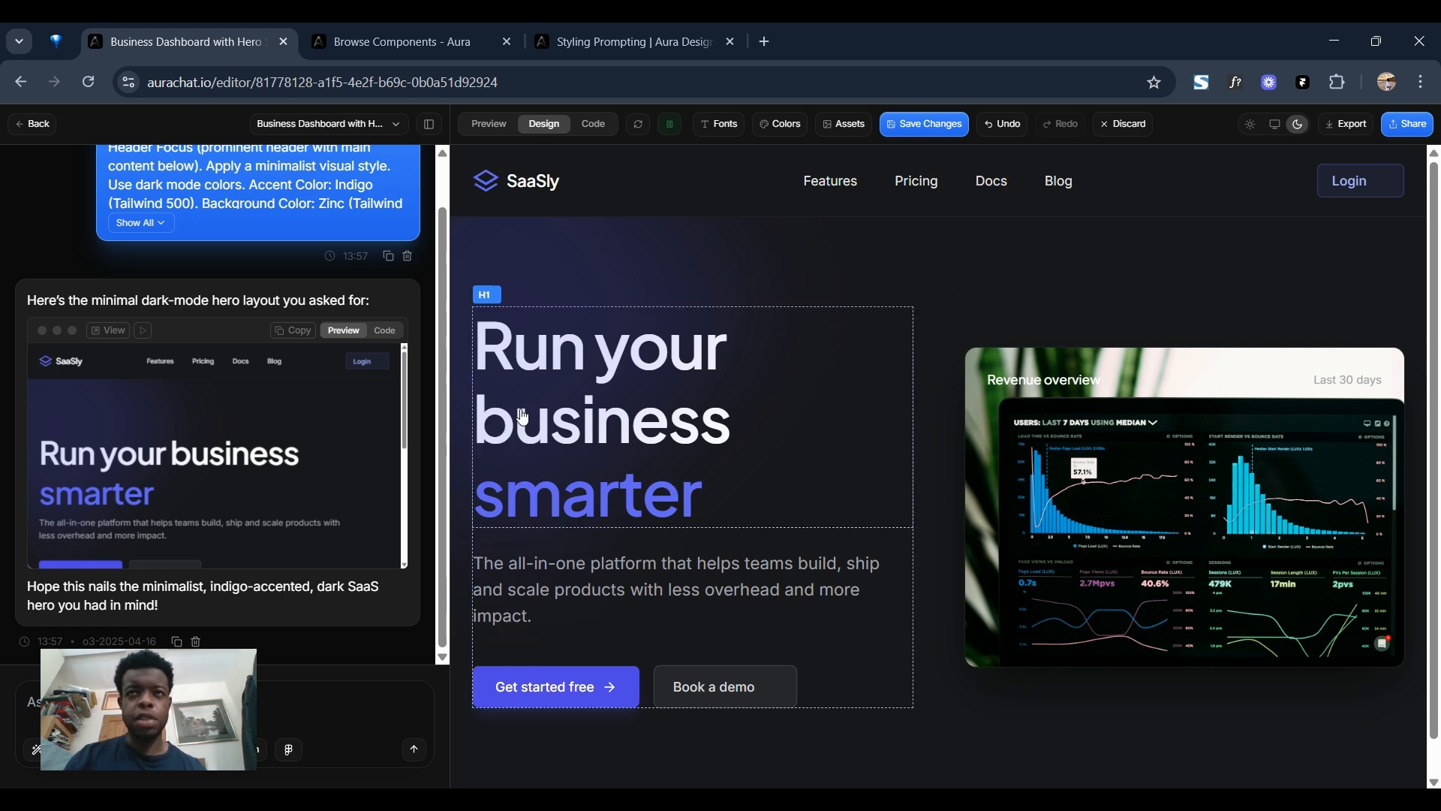
# Browse the video and image background assets and add the blue wave Spline preset as the page's animated background.
pyautogui.click(1073, 168)
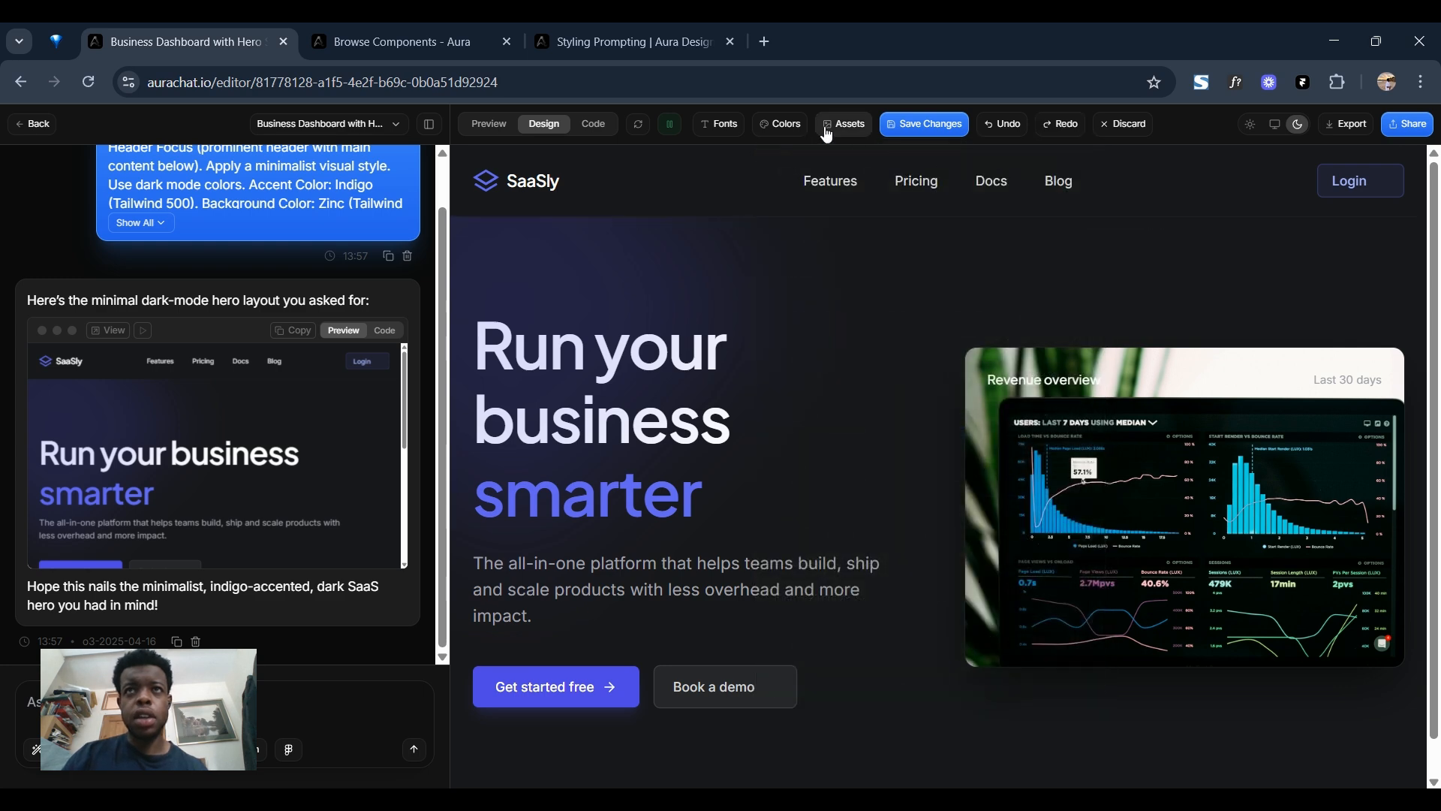
pyautogui.click(843, 124)
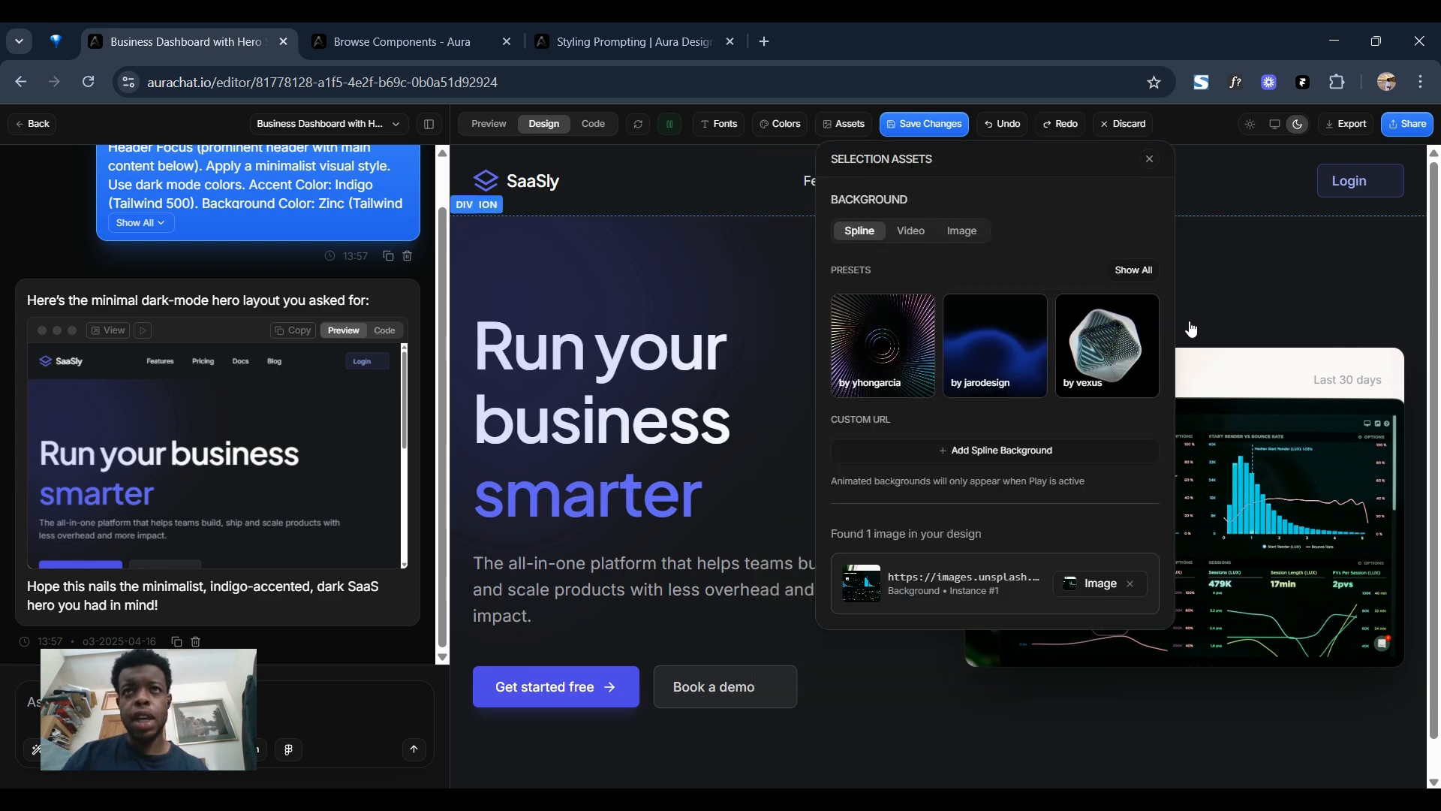
pyautogui.click(912, 233)
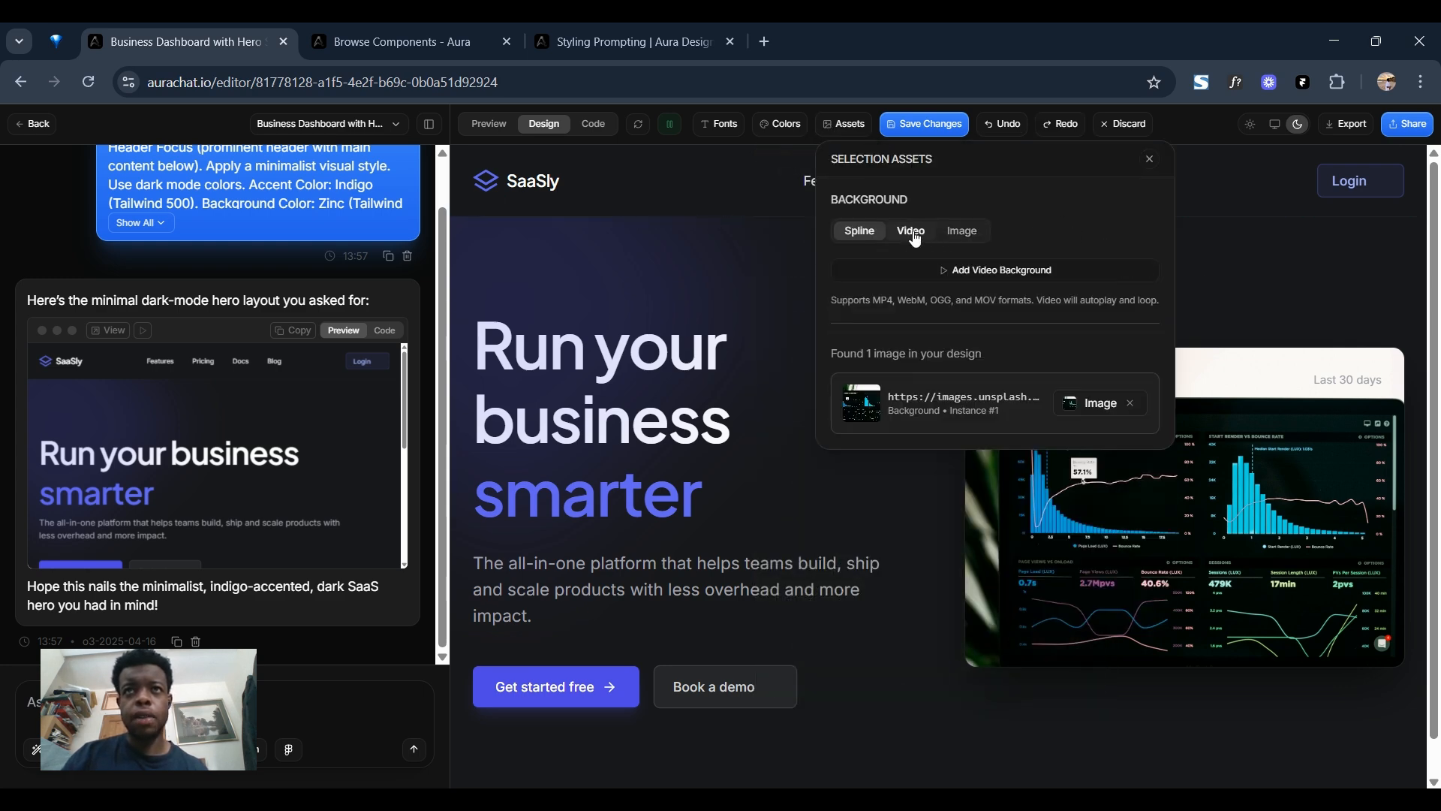
pyautogui.click(963, 235)
pyautogui.click(860, 231)
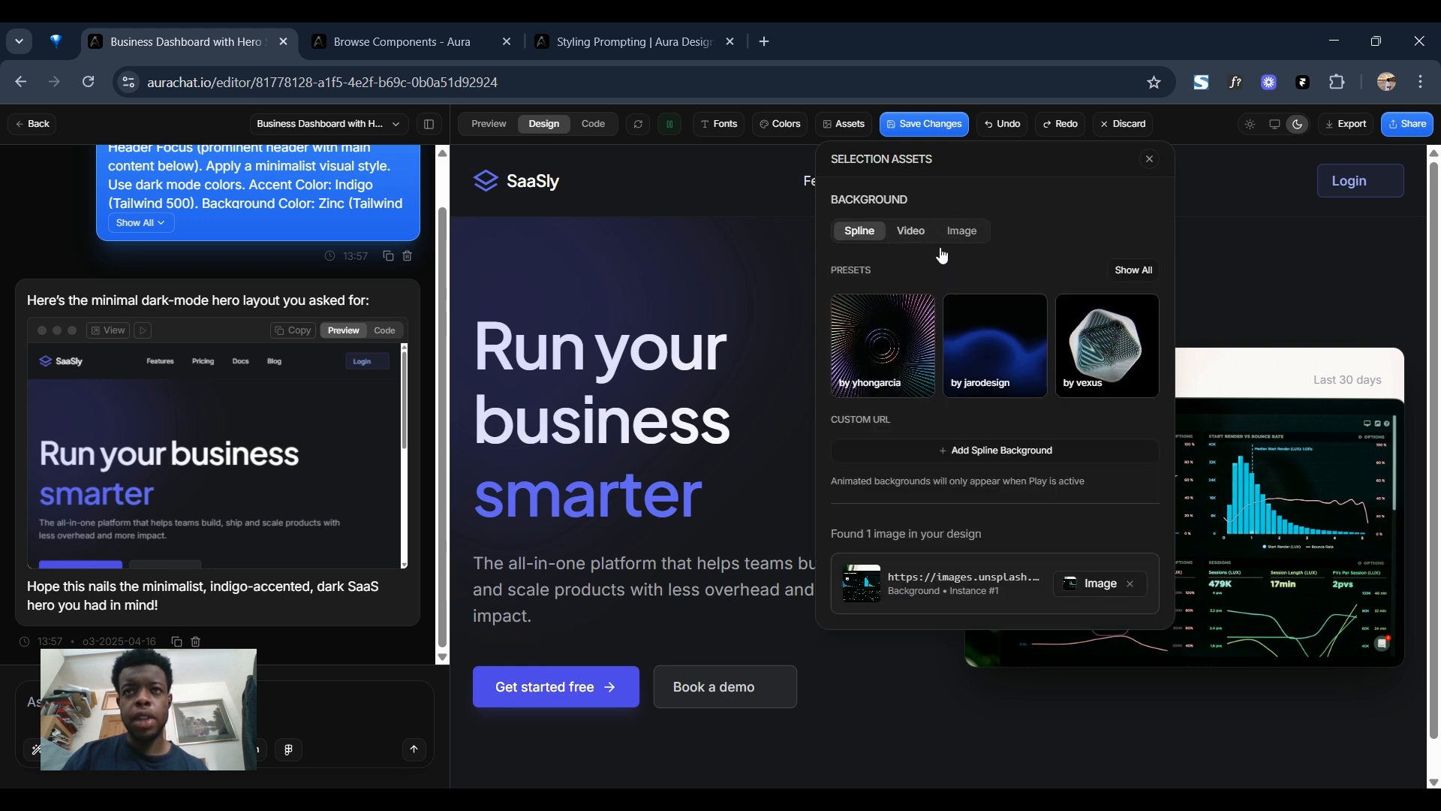
pyautogui.click(1001, 339)
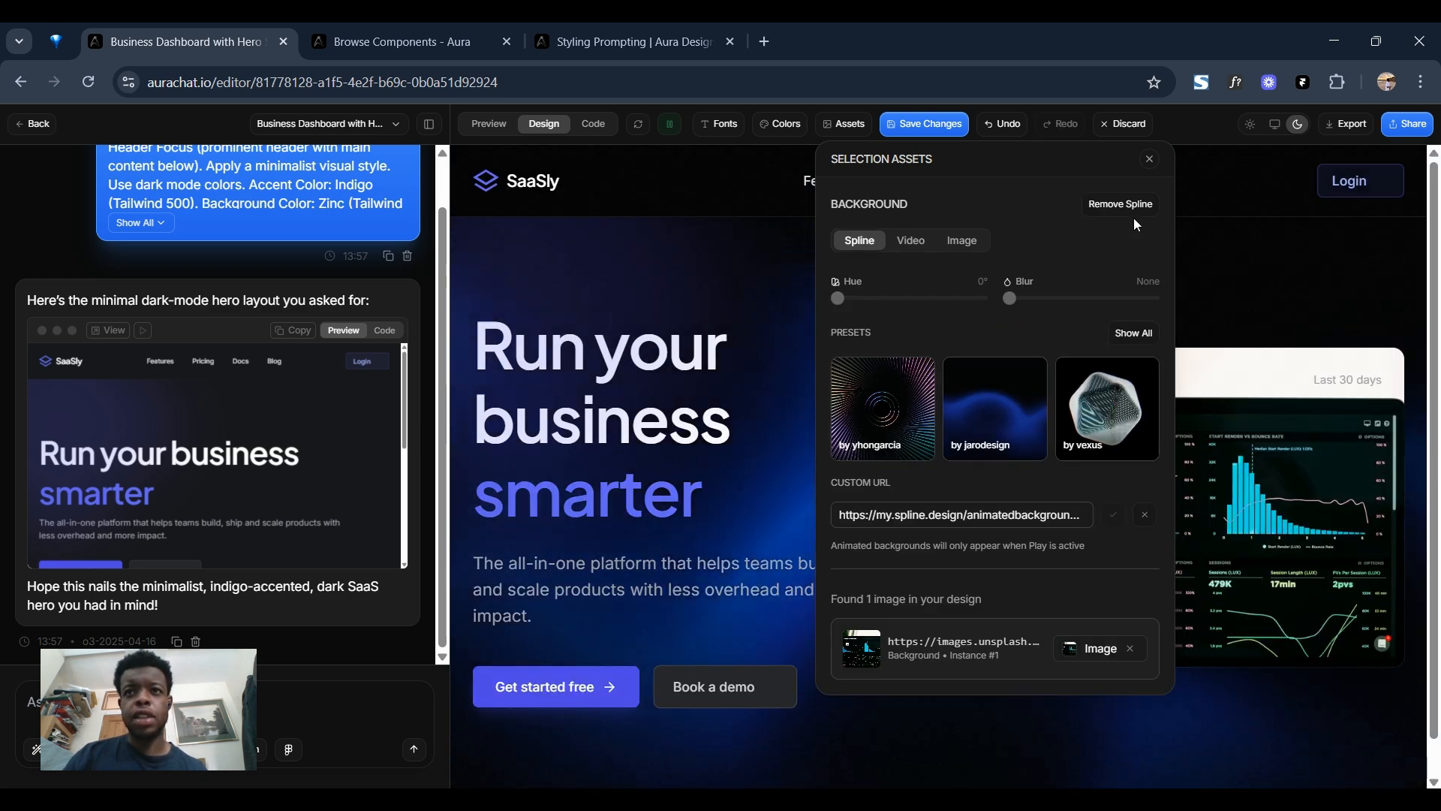
# Close the background assets and element editing settings, and review the hero section over its animated background.
pyautogui.click(1280, 241)
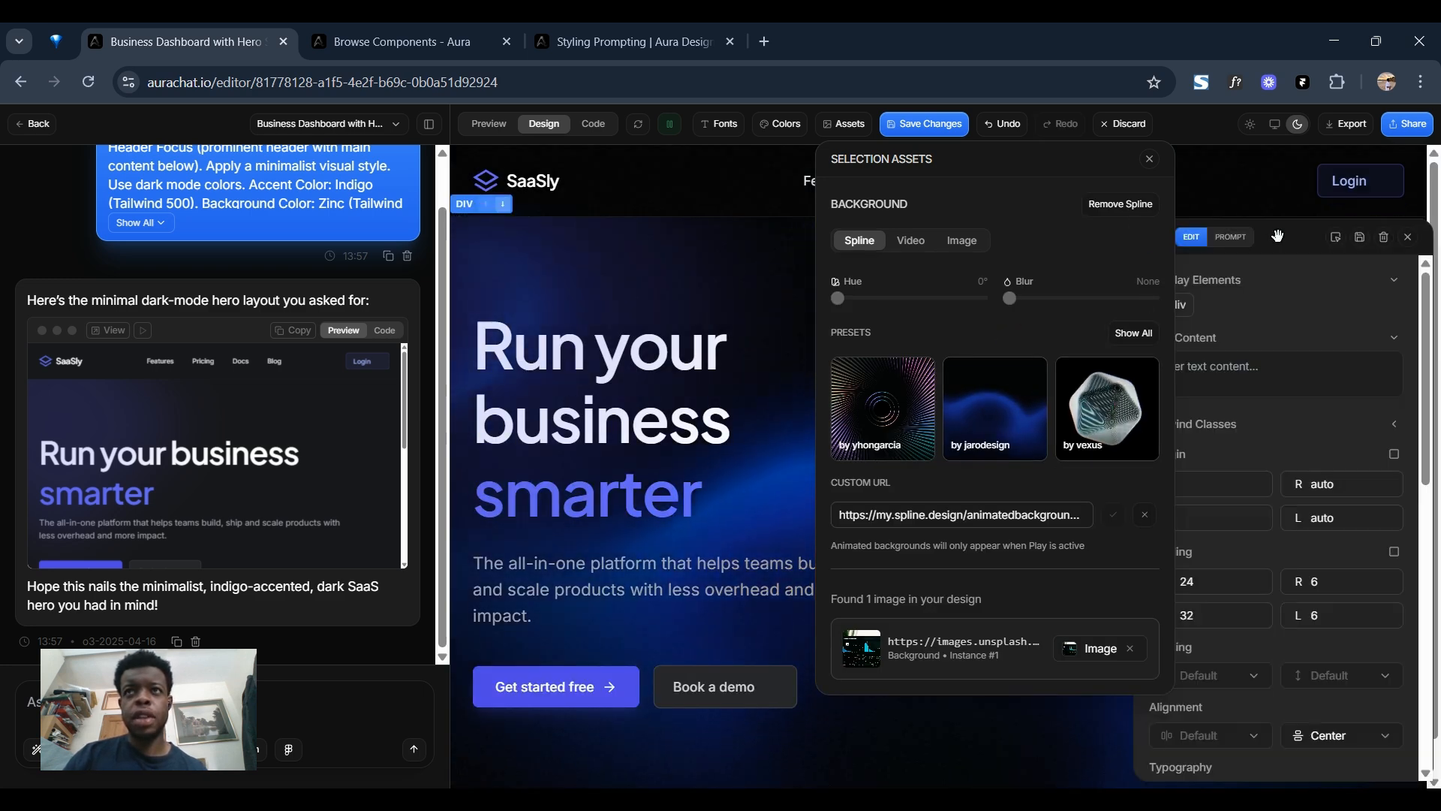
pyautogui.click(1150, 159)
pyautogui.click(1407, 236)
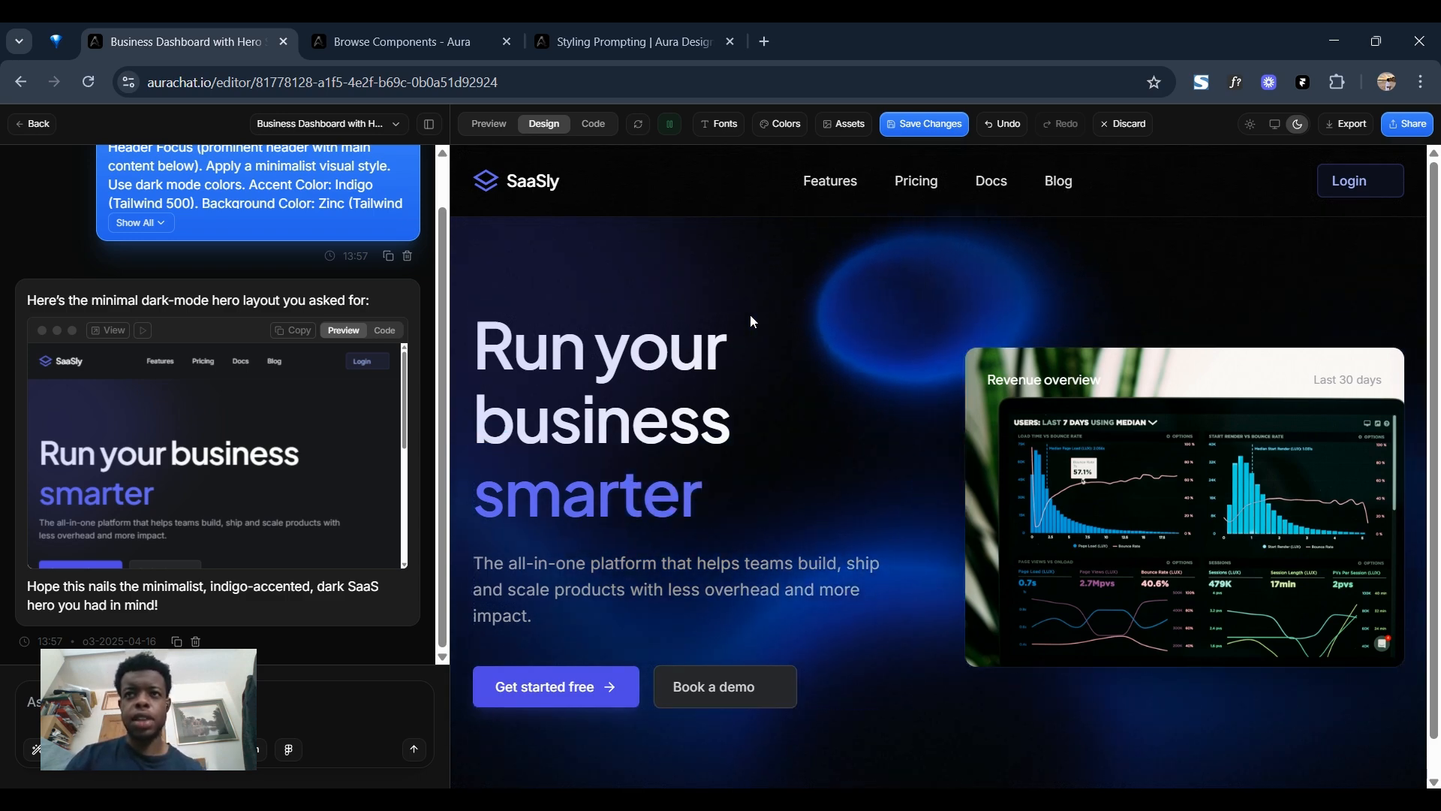
pyautogui.scroll(-1, 769, 388)
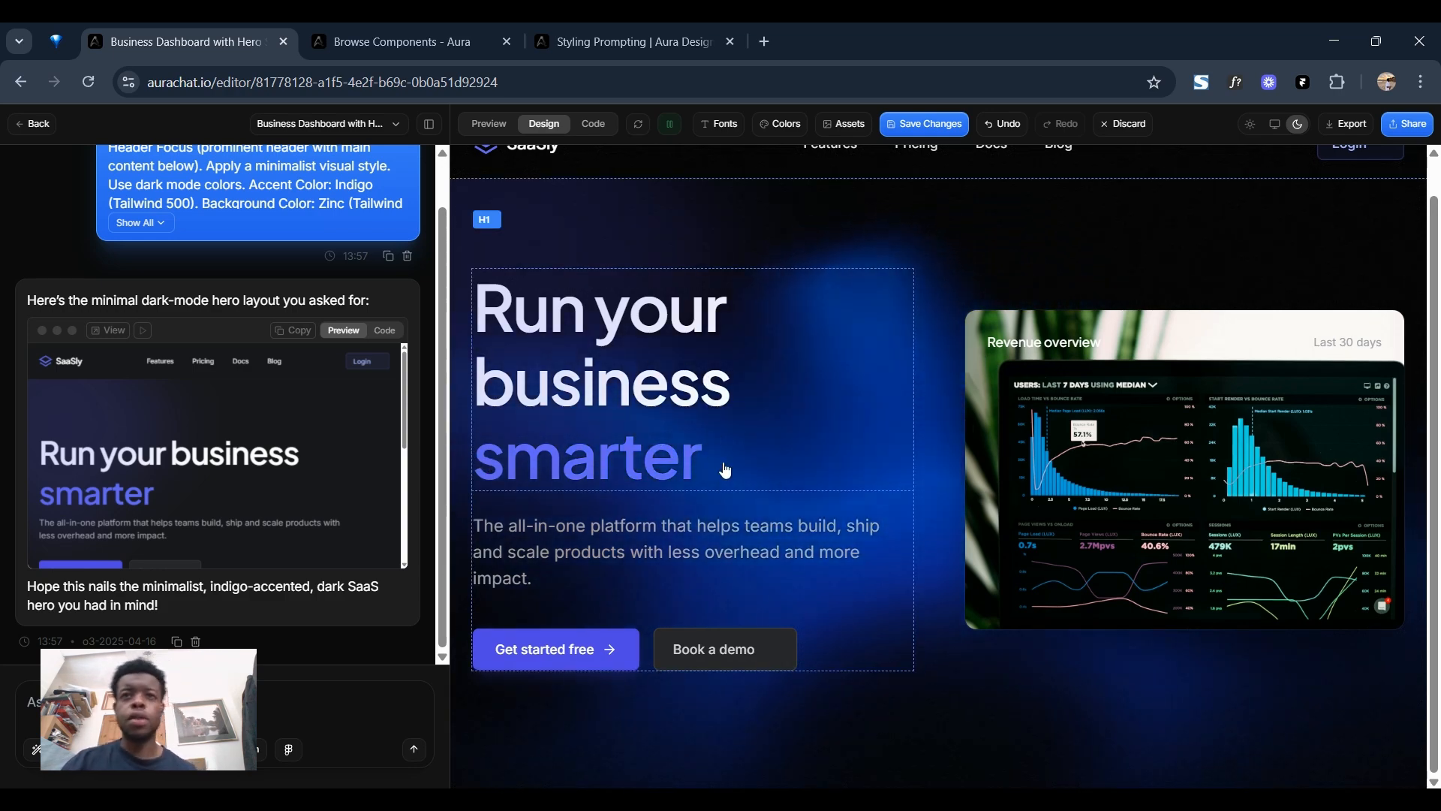
pyautogui.scroll(1, 826, 278)
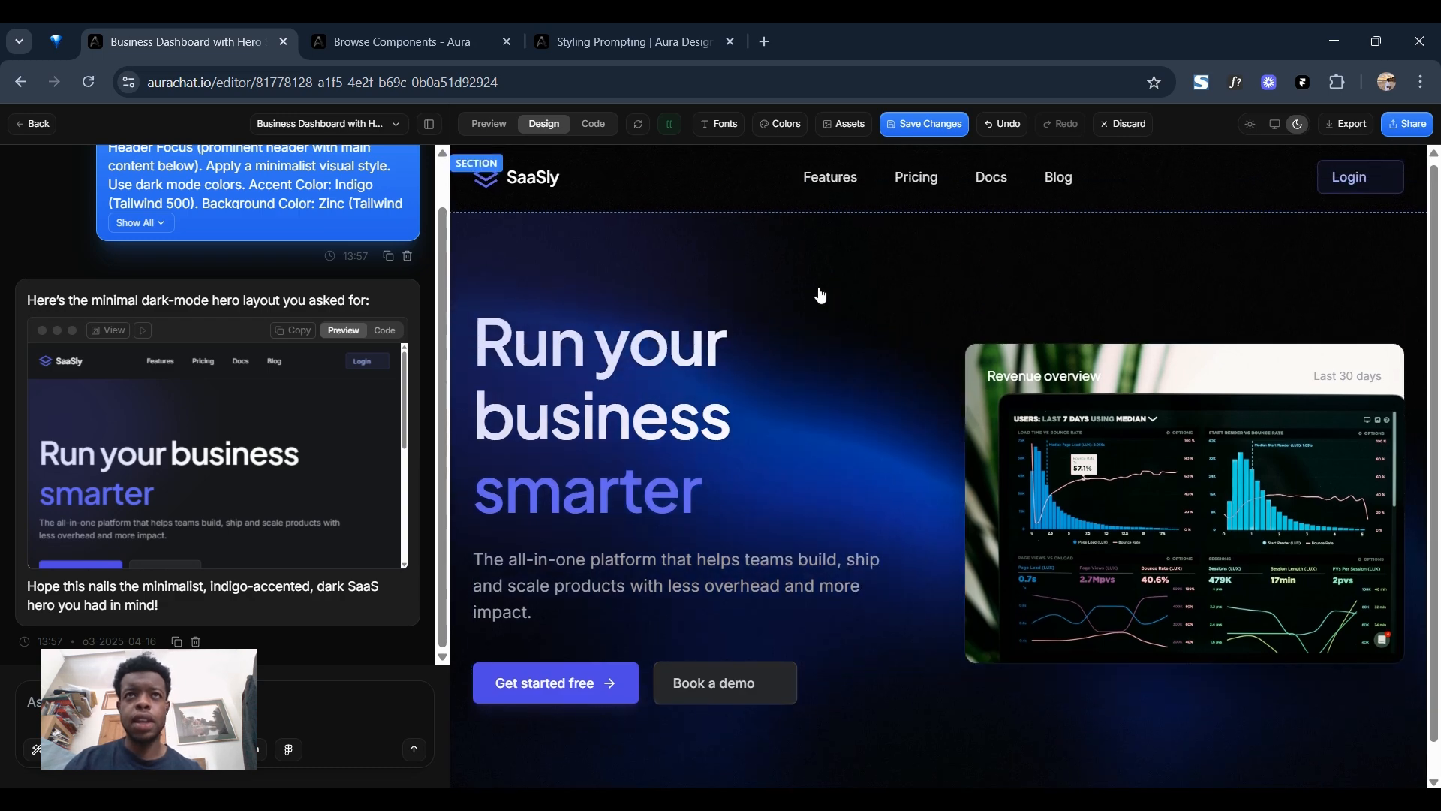
# Apply the Orange quick preset to the theme colours and change the remaining Indigo colour to lime-500.
pyautogui.click(773, 129)
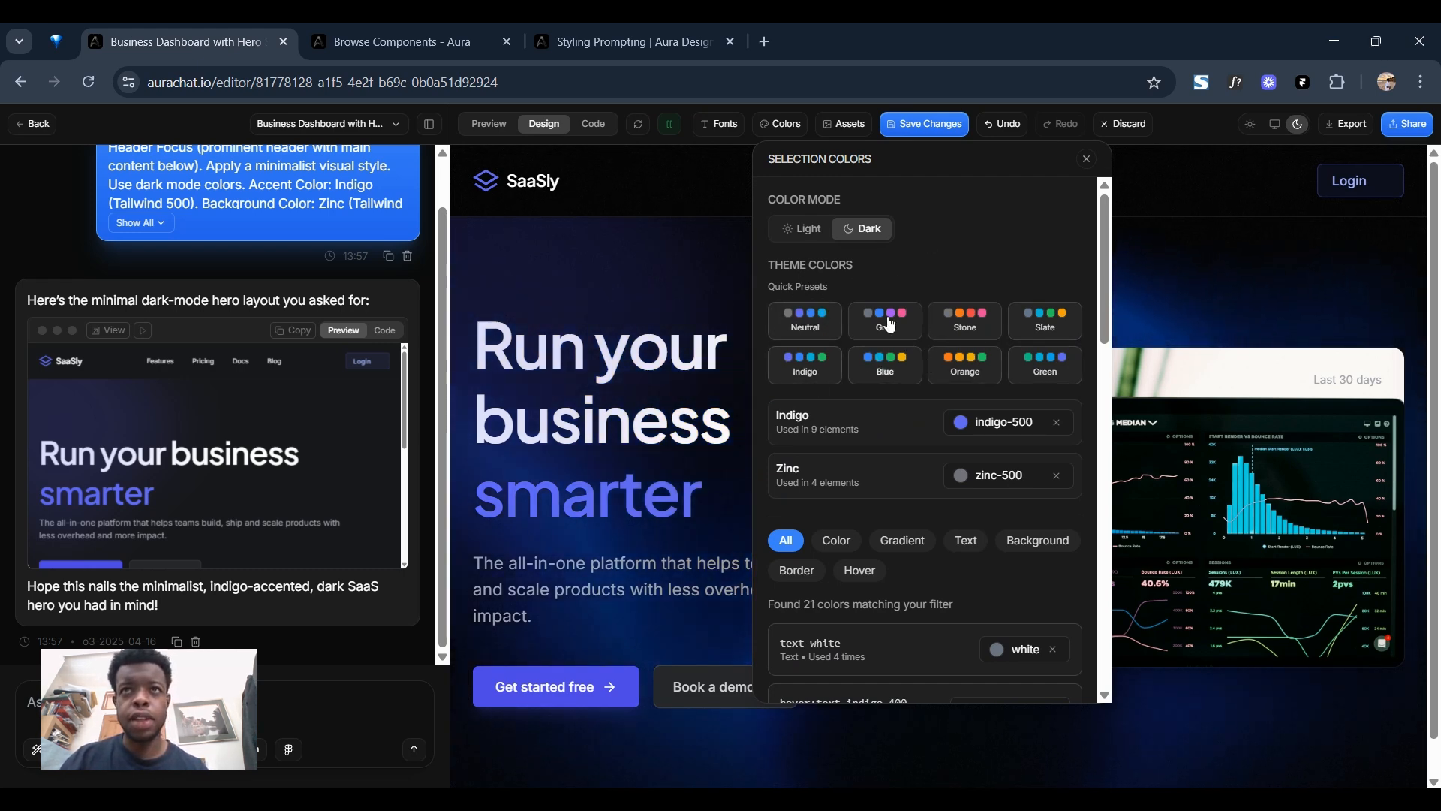
pyautogui.click(962, 363)
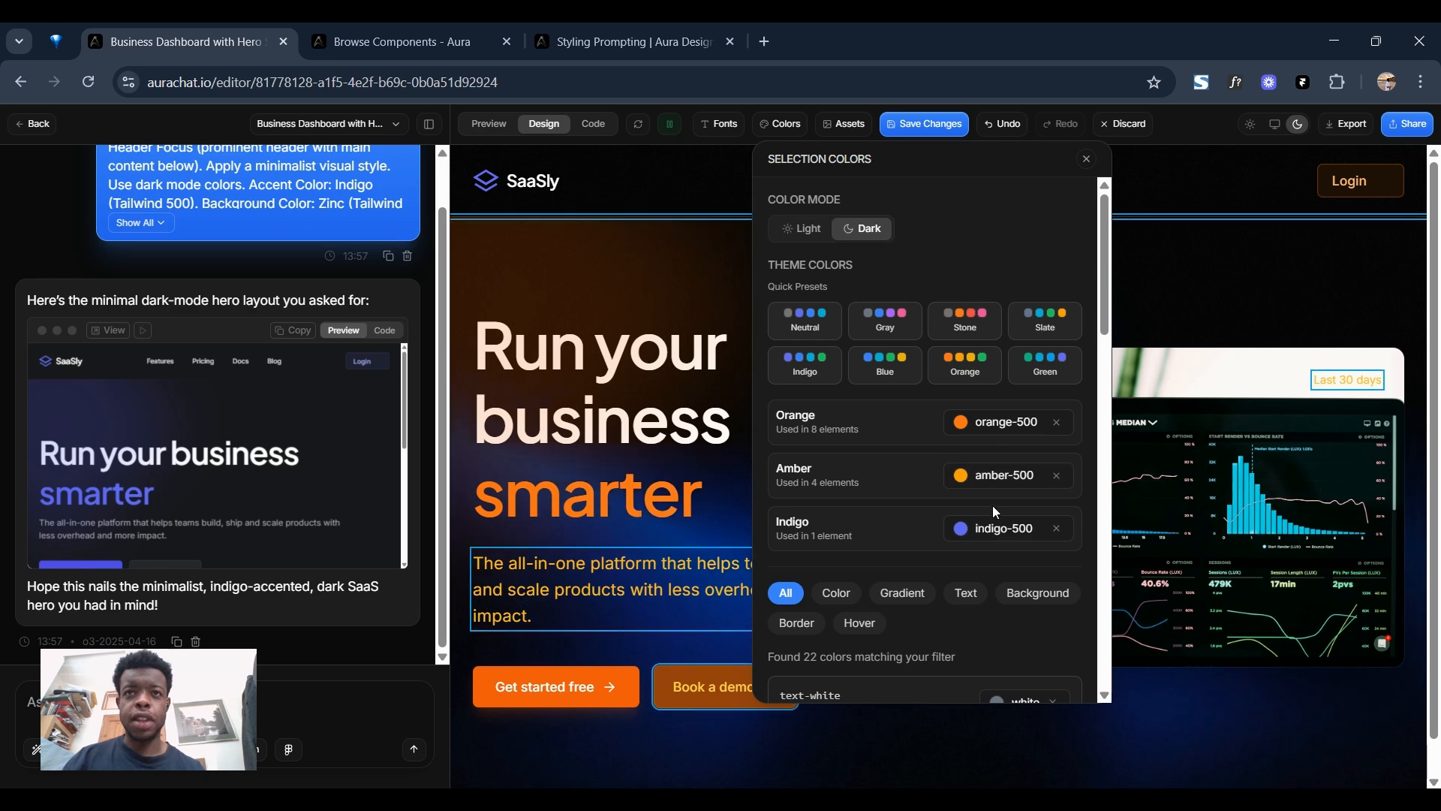
pyautogui.click(974, 540)
pyautogui.scroll(-5, 1087, 324)
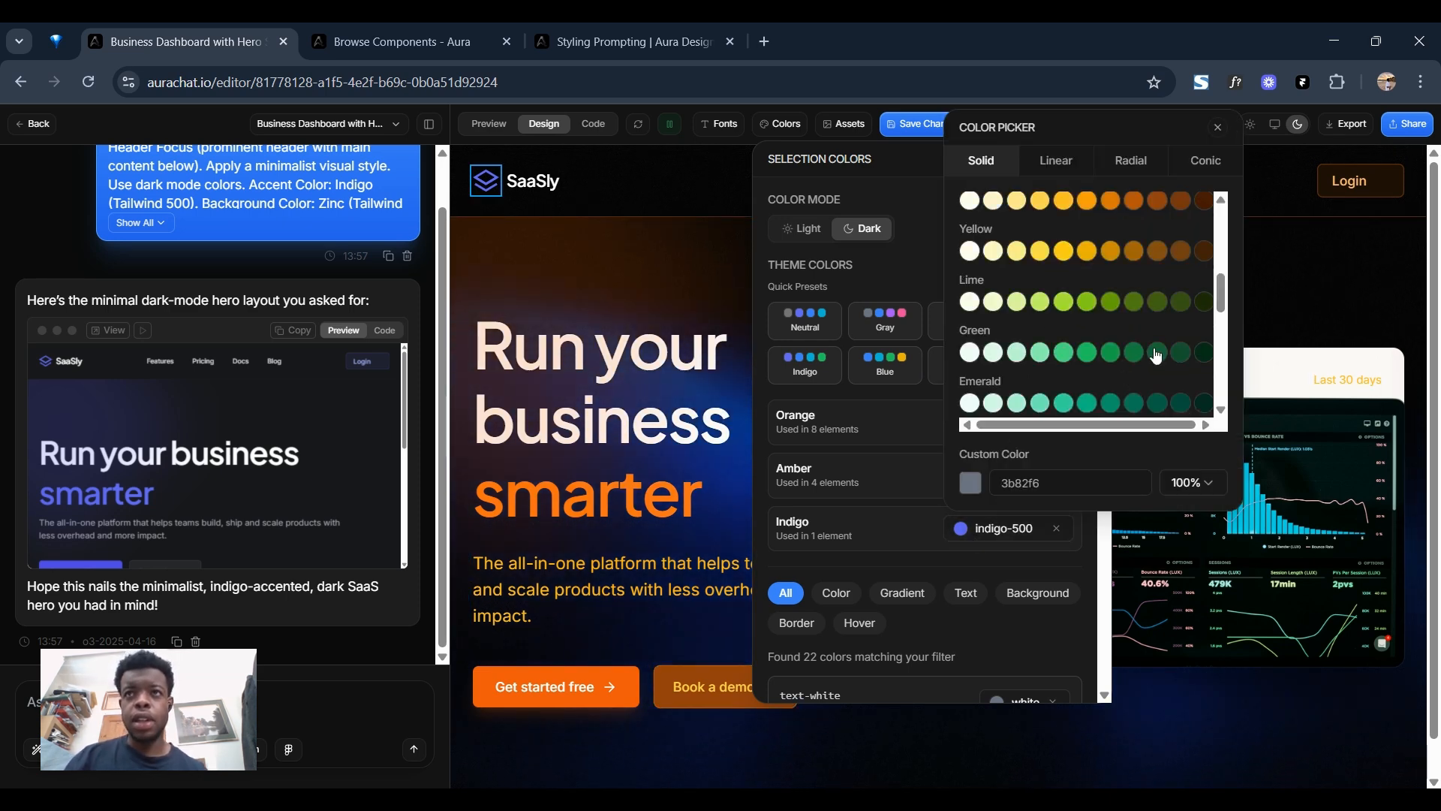
pyautogui.scroll(-2, 1156, 355)
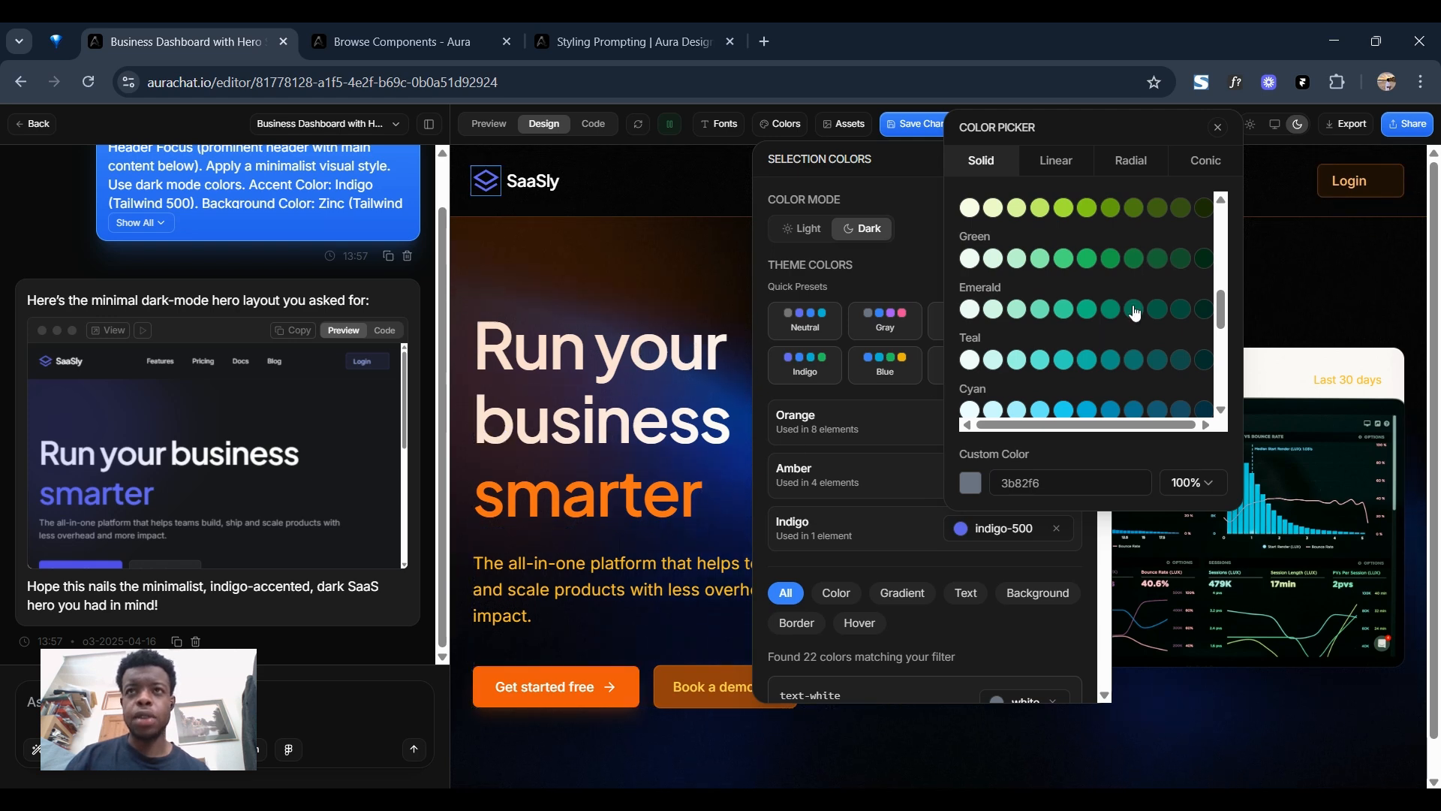
pyautogui.scroll(4, 1096, 294)
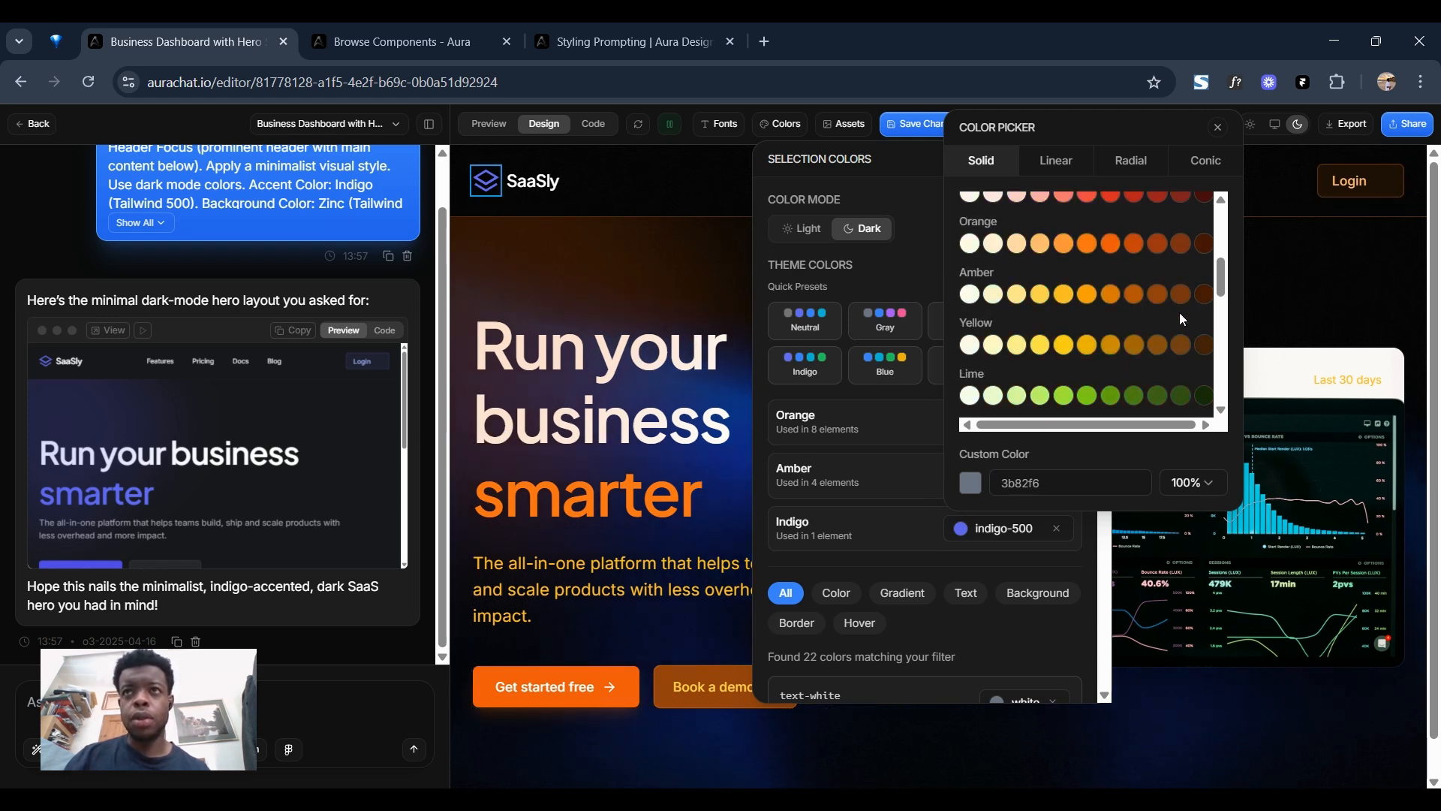
pyautogui.click(1074, 400)
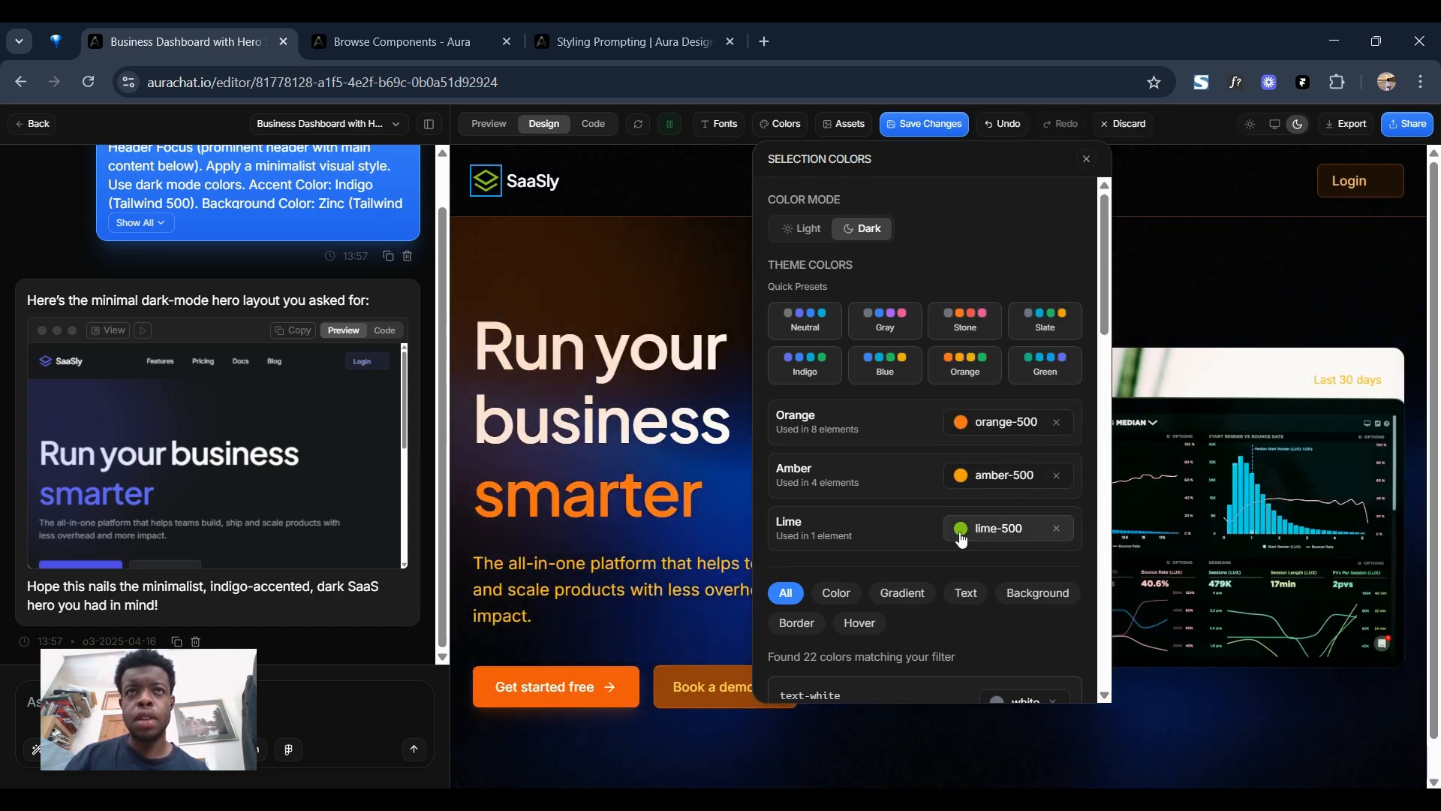
# Replace the Lime theme colour with Amber, close the colour settings and undo the theme colour changes.
pyautogui.click(973, 533)
pyautogui.scroll(-10, 1106, 284)
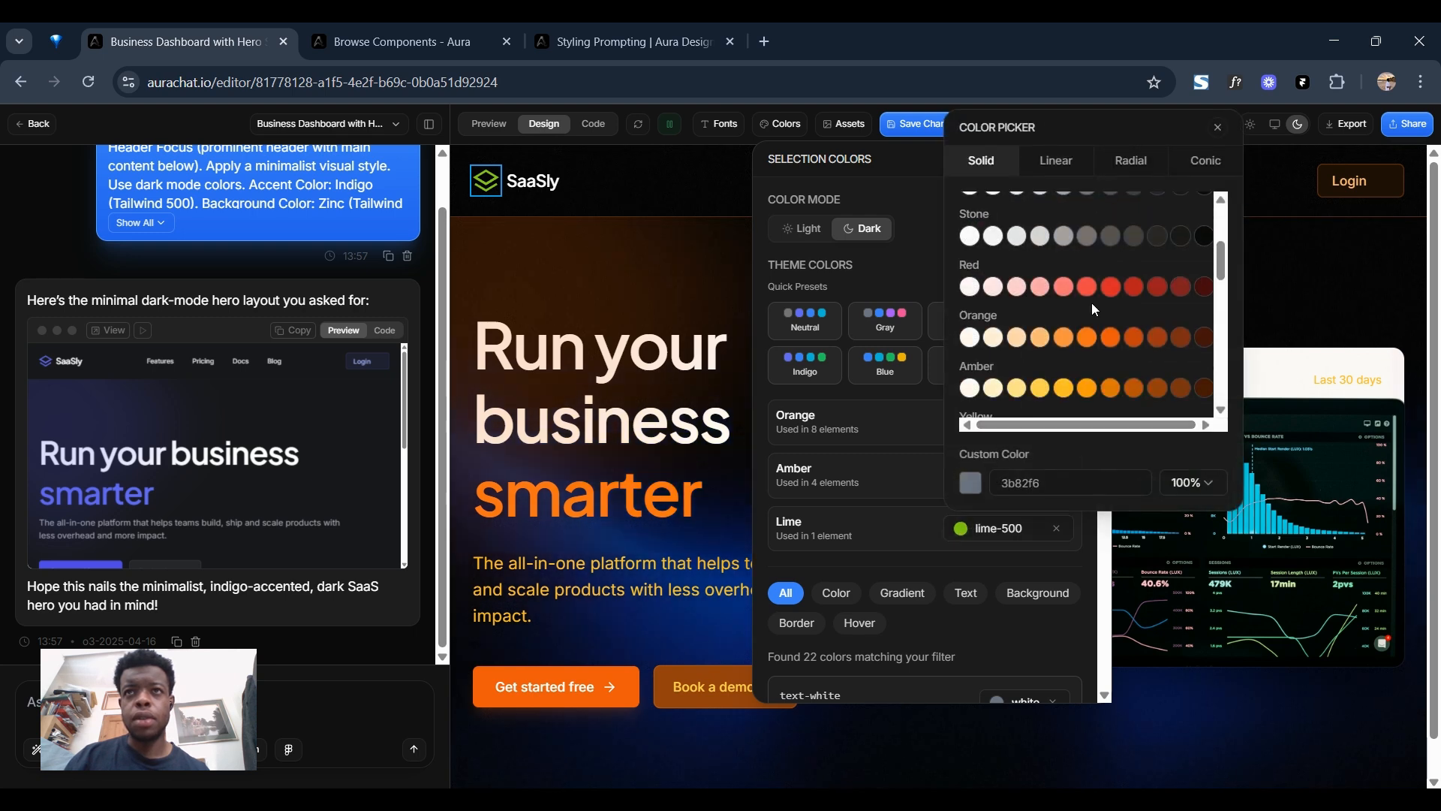
pyautogui.scroll(10, 1081, 324)
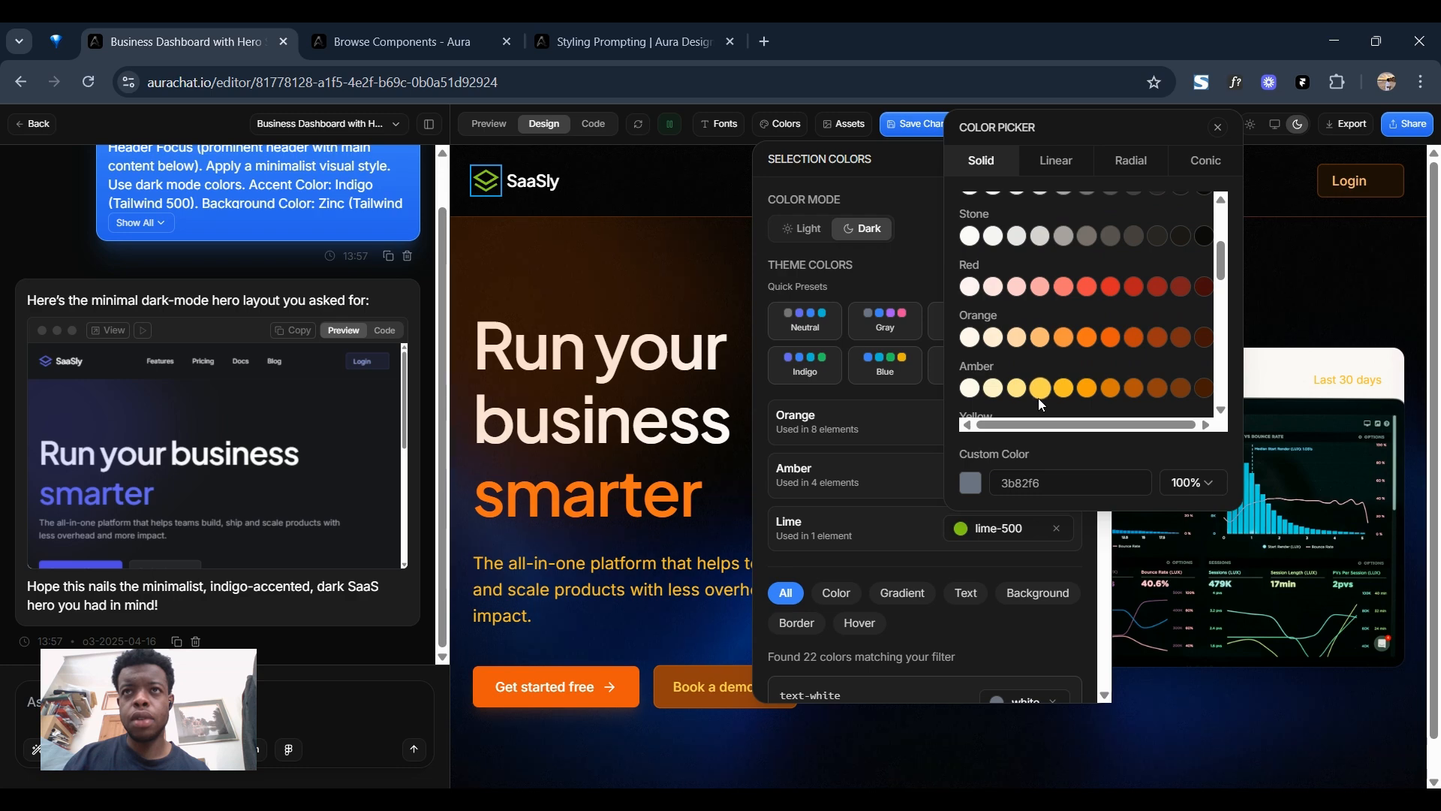
pyautogui.scroll(-2, 1038, 403)
pyautogui.click(1019, 302)
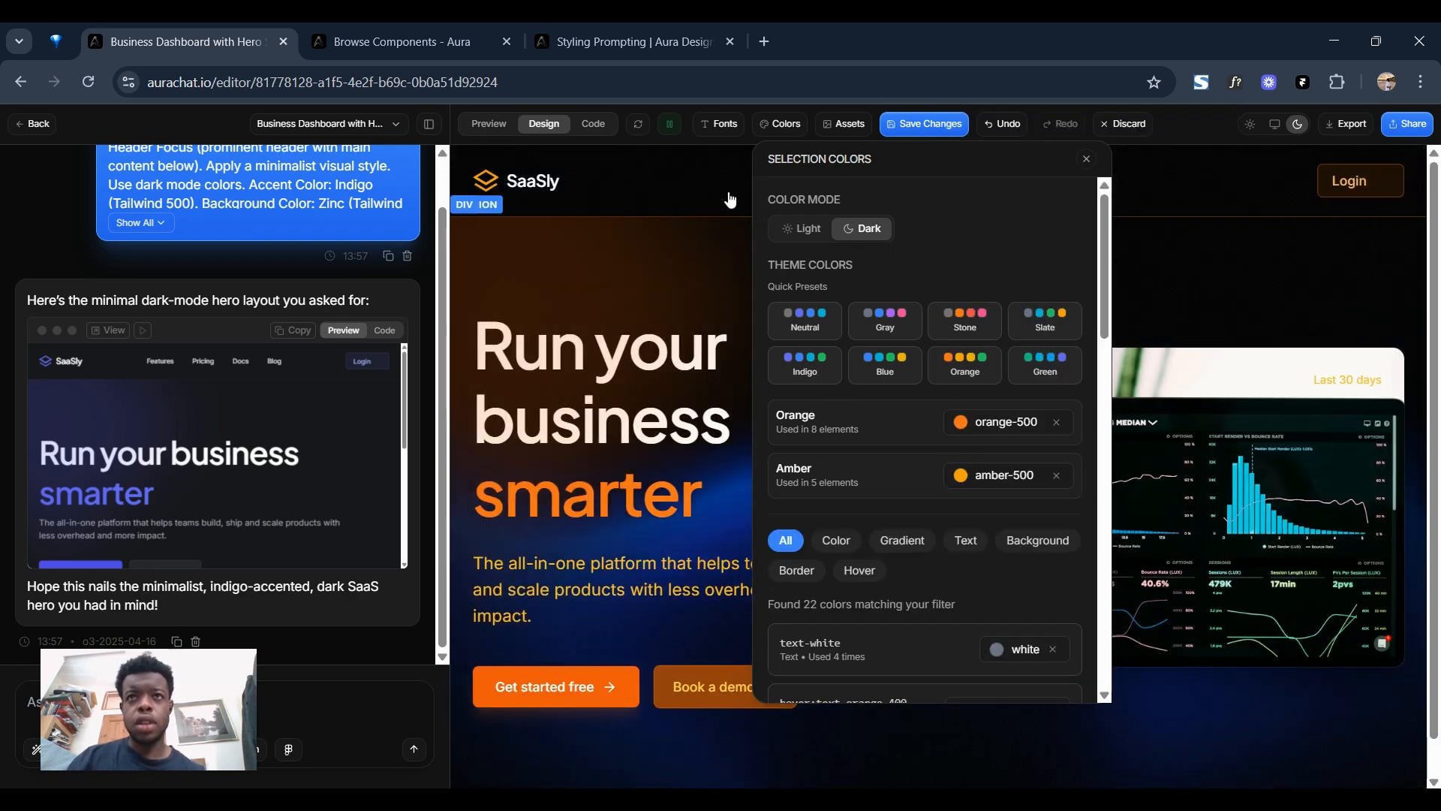
pyautogui.click(1087, 160)
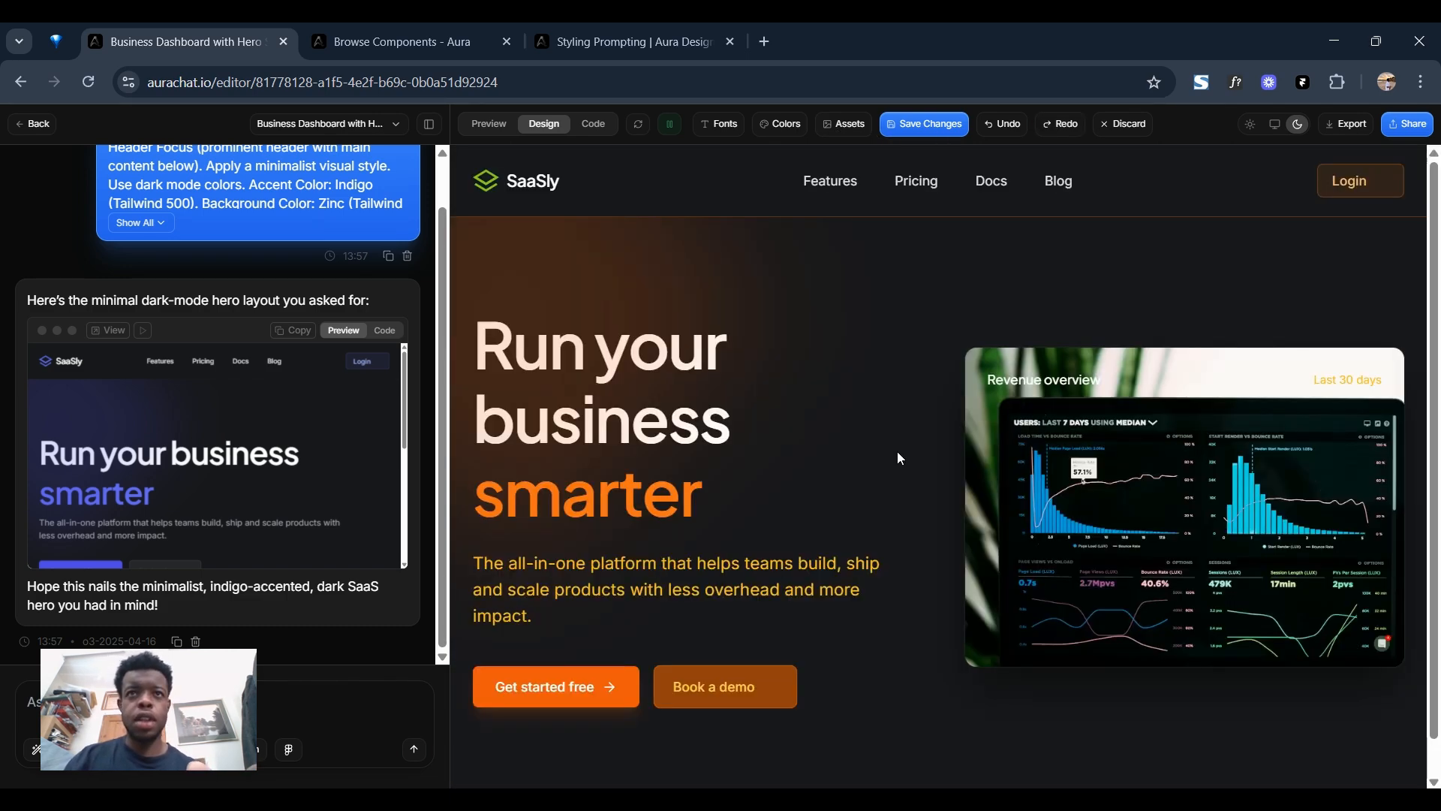
pyautogui.hotkey('ctrl', 'z')
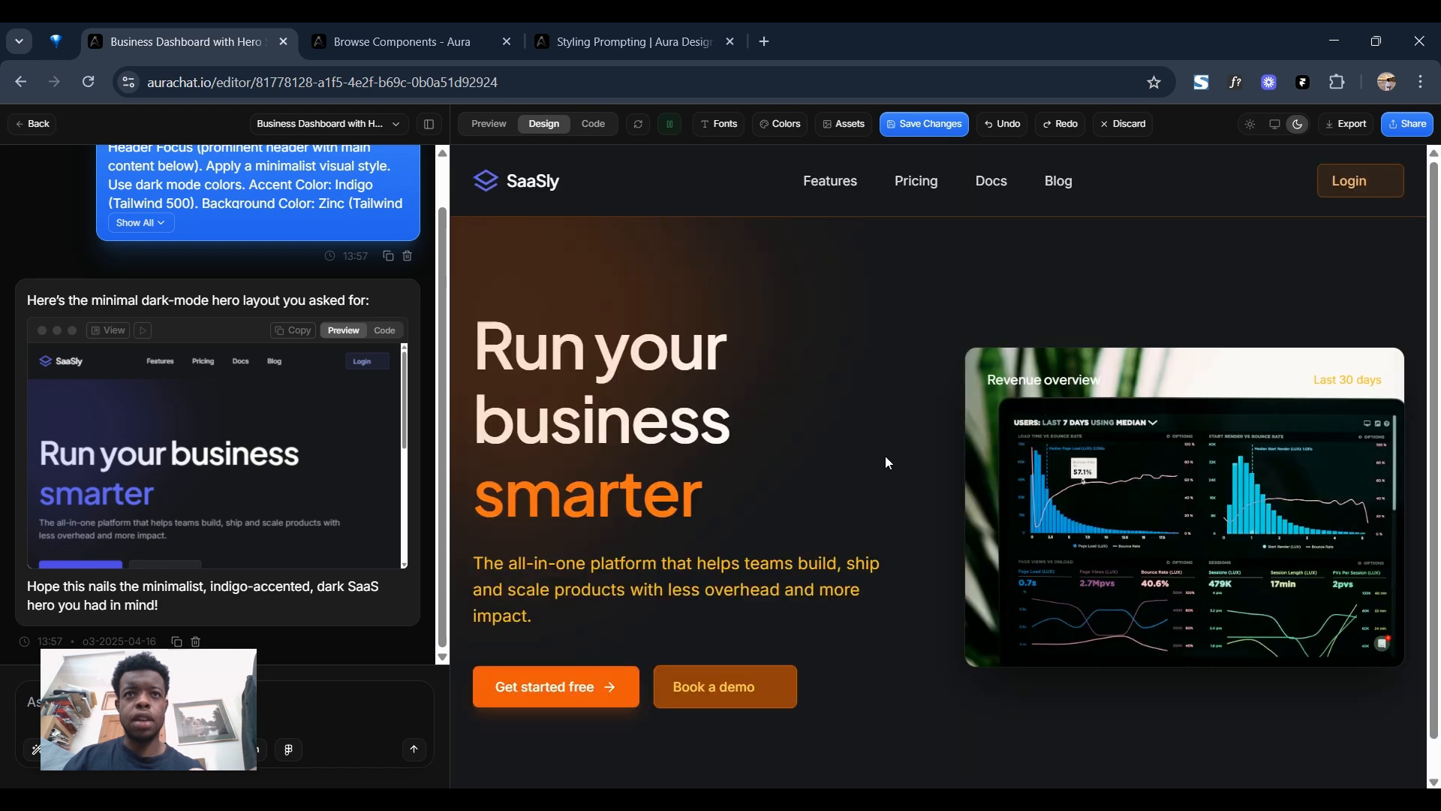
# Apply the Bricolage and Inter font pairing to the page and close the font settings.
pyautogui.click(719, 123)
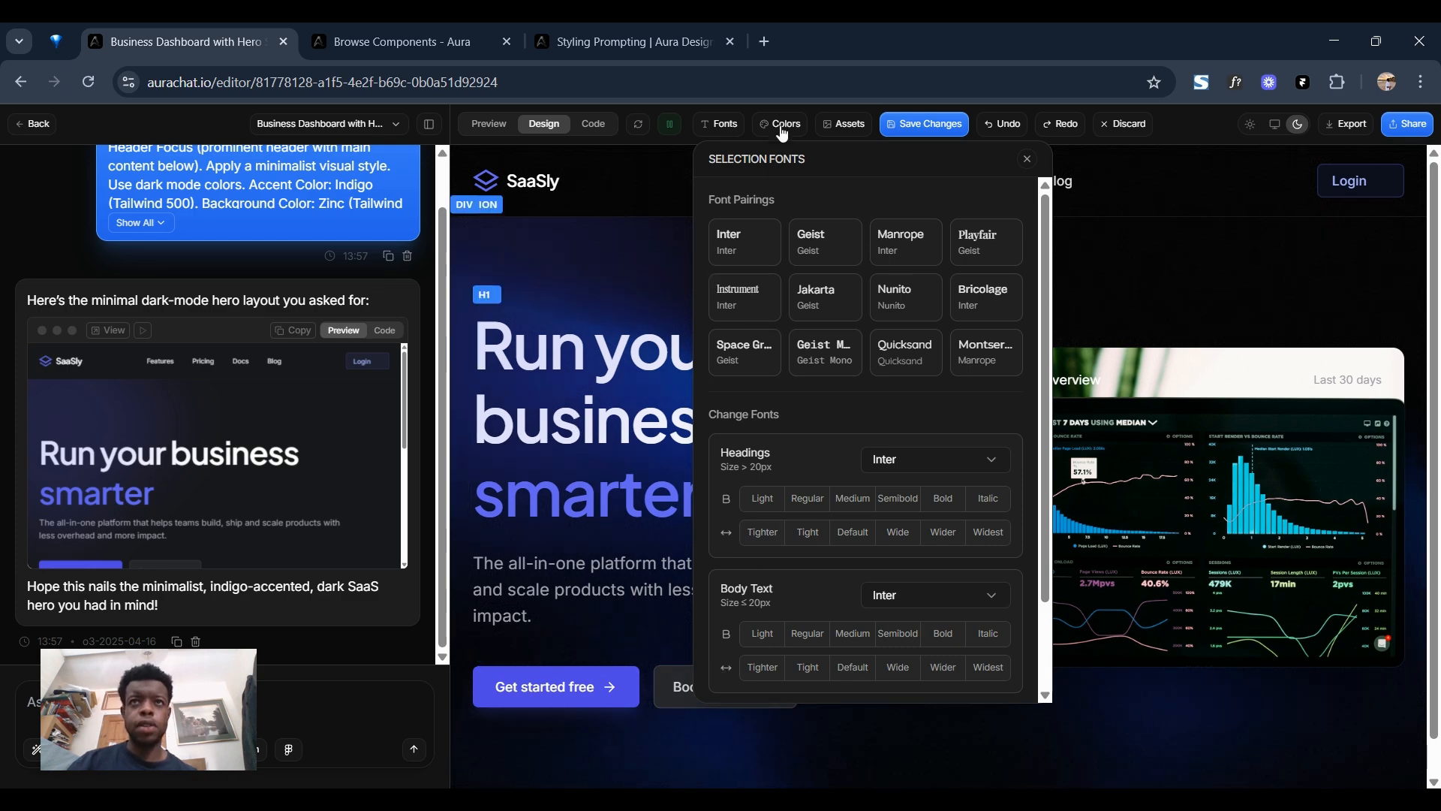
pyautogui.click(720, 126)
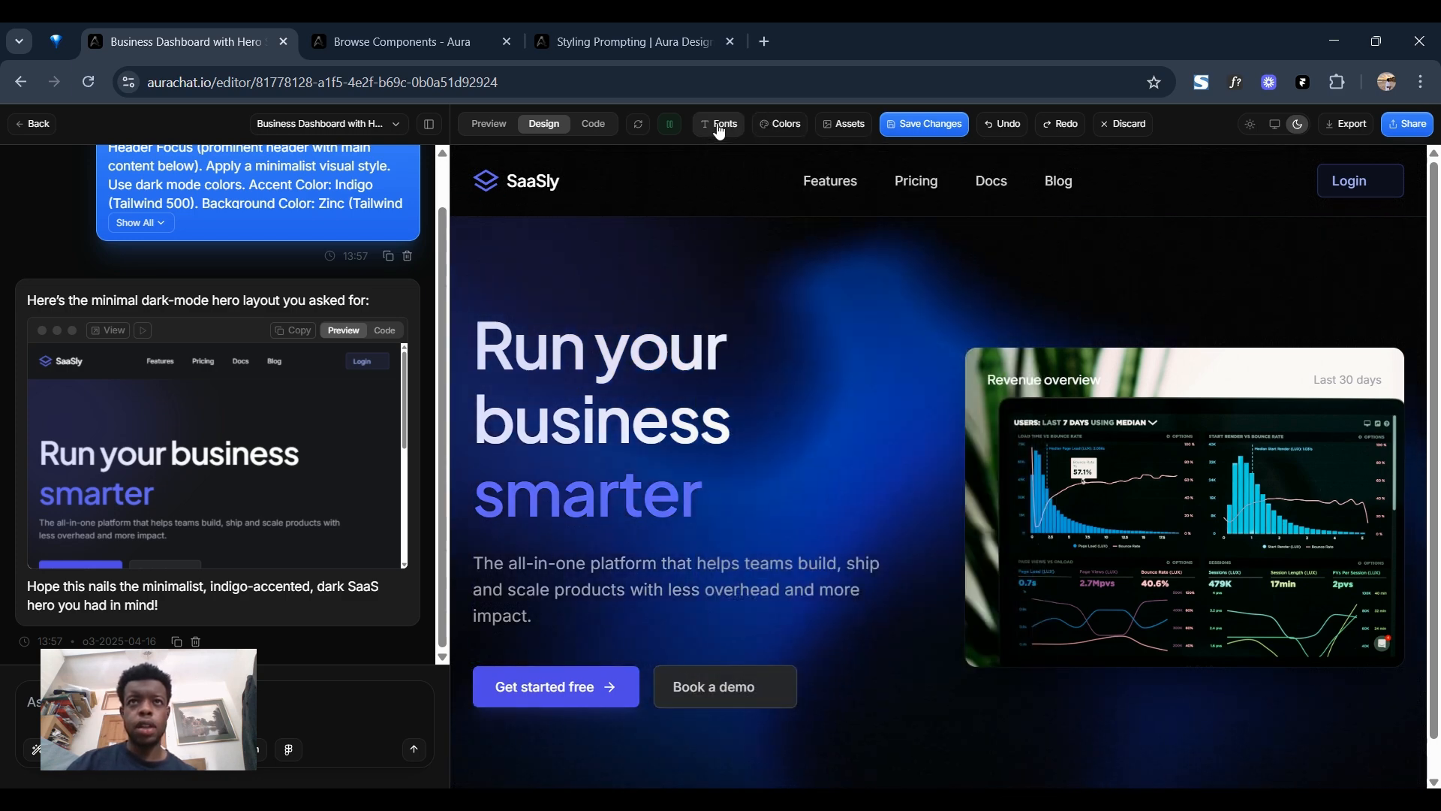
pyautogui.click(719, 126)
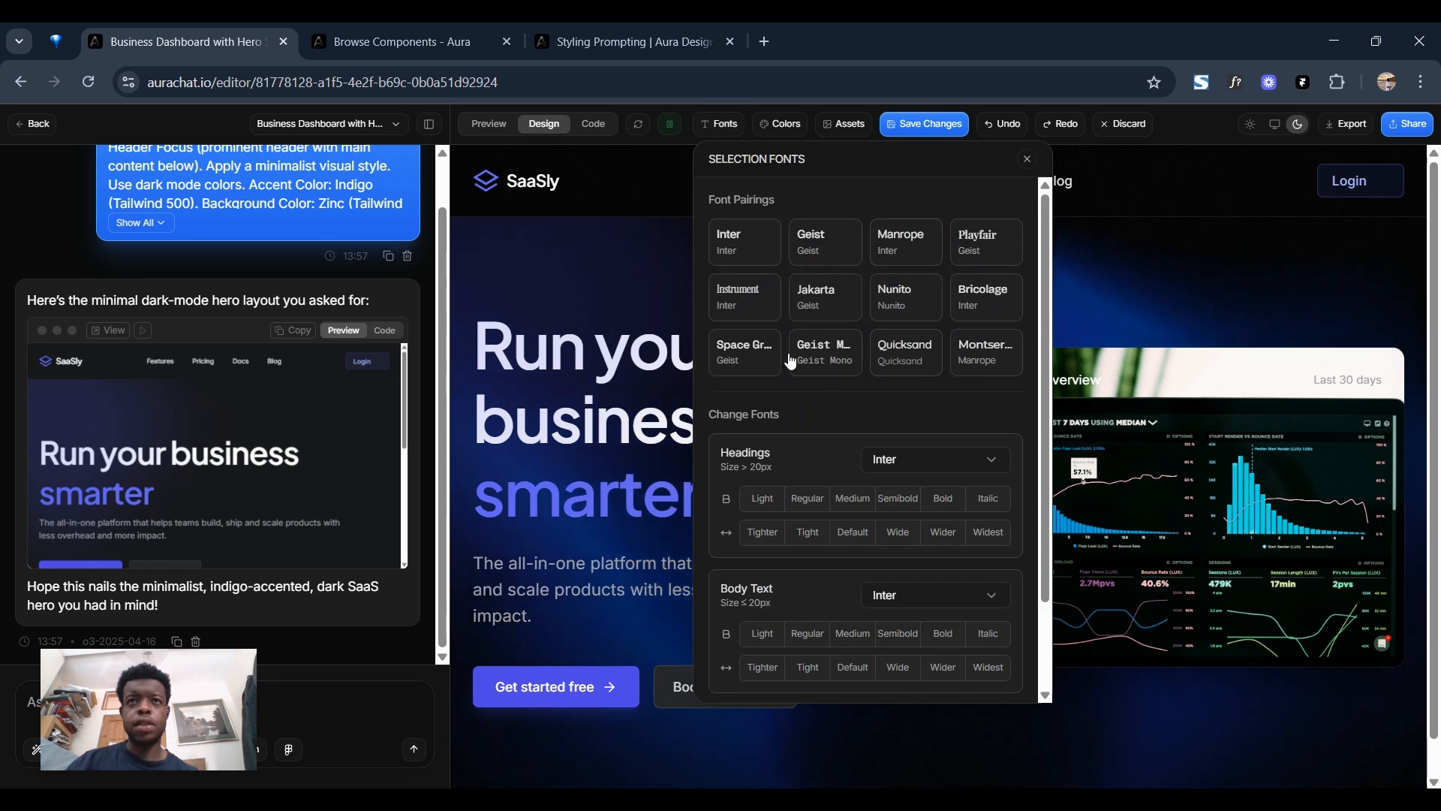
pyautogui.click(969, 303)
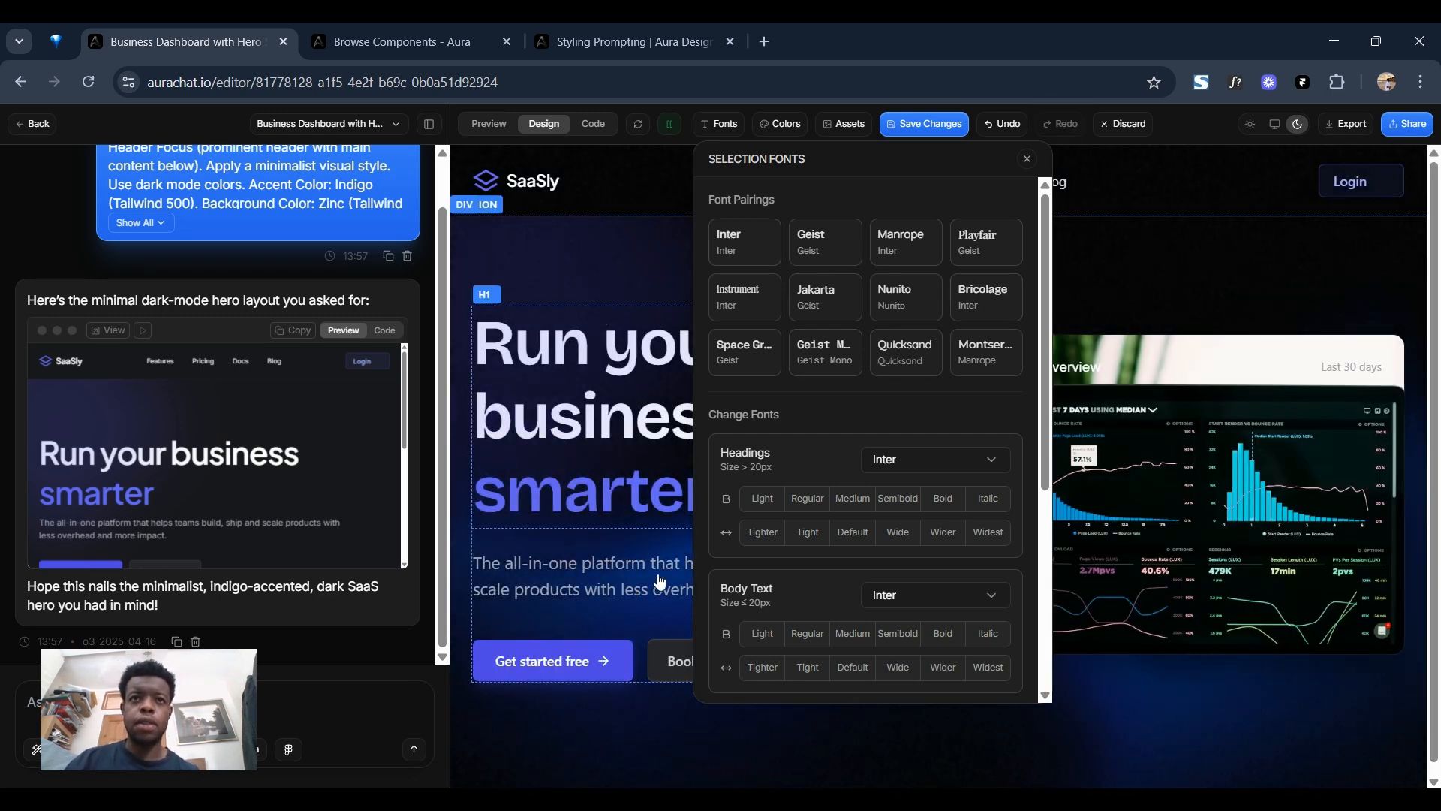
pyautogui.click(1027, 158)
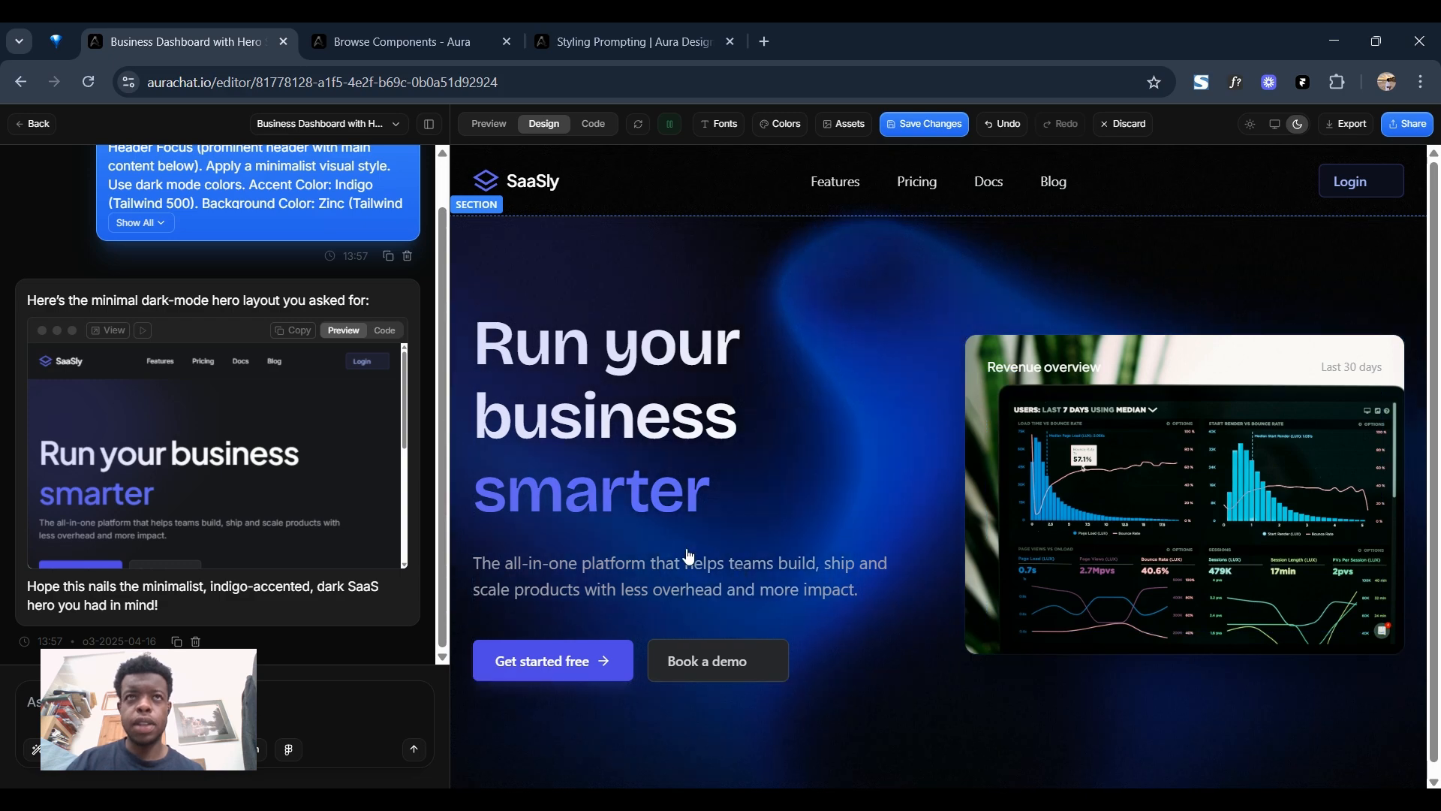
# Switch to Preview and send a chat prompt to add feature, pricing and testimonial sections using the hero's existing styles and typography.
pyautogui.click(488, 124)
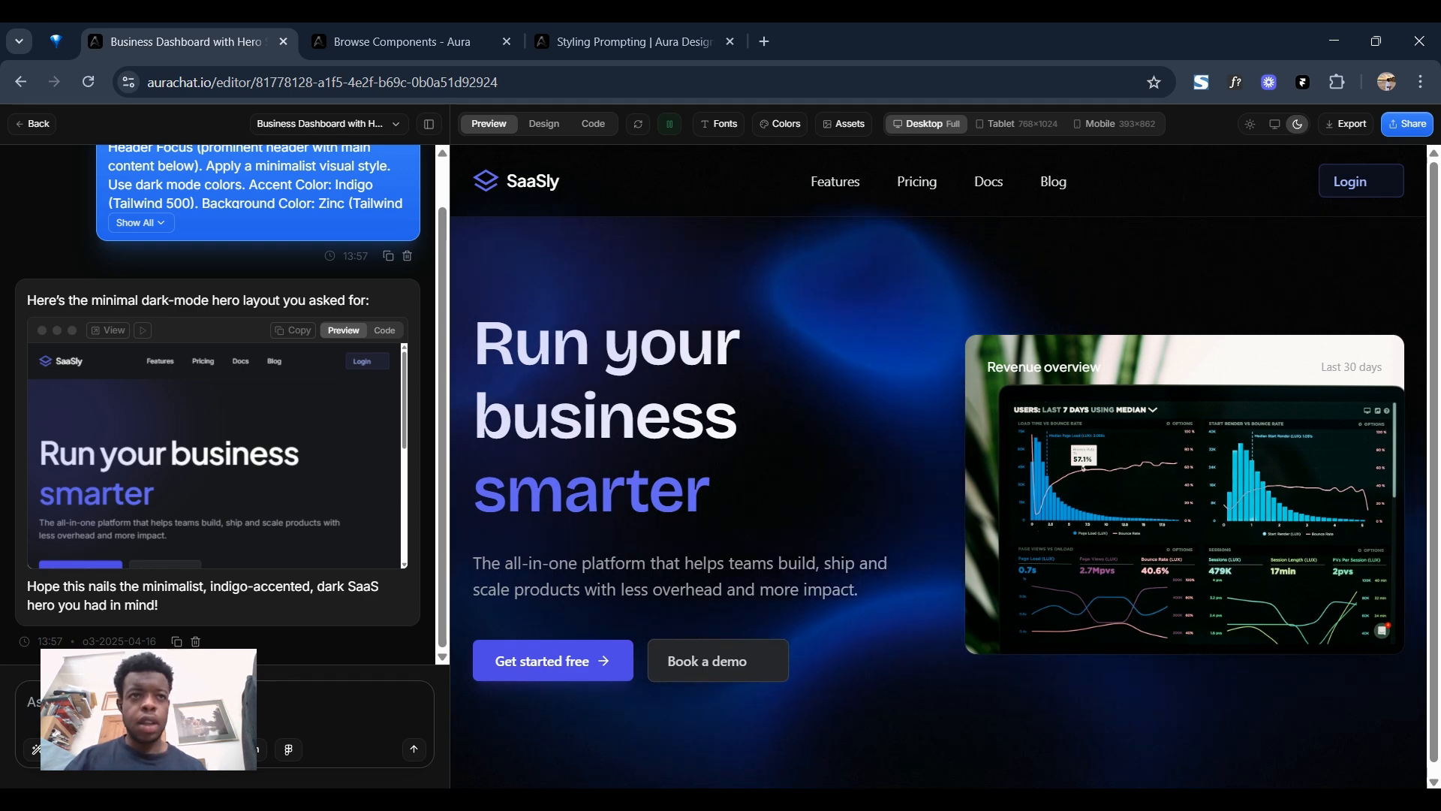
pyautogui.write('jus')
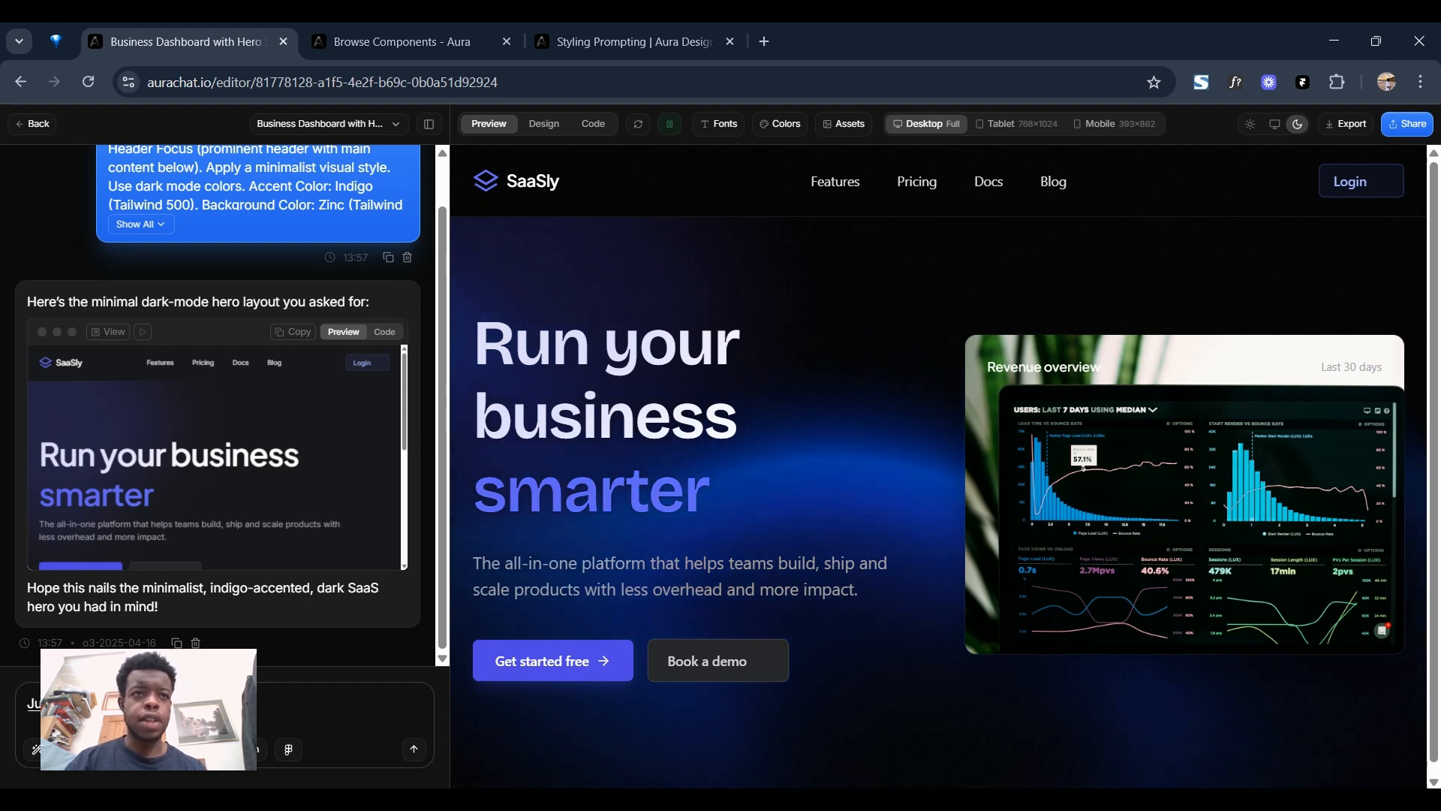
pyautogui.press('BackSpace')
pyautogui.write('a pricing se')
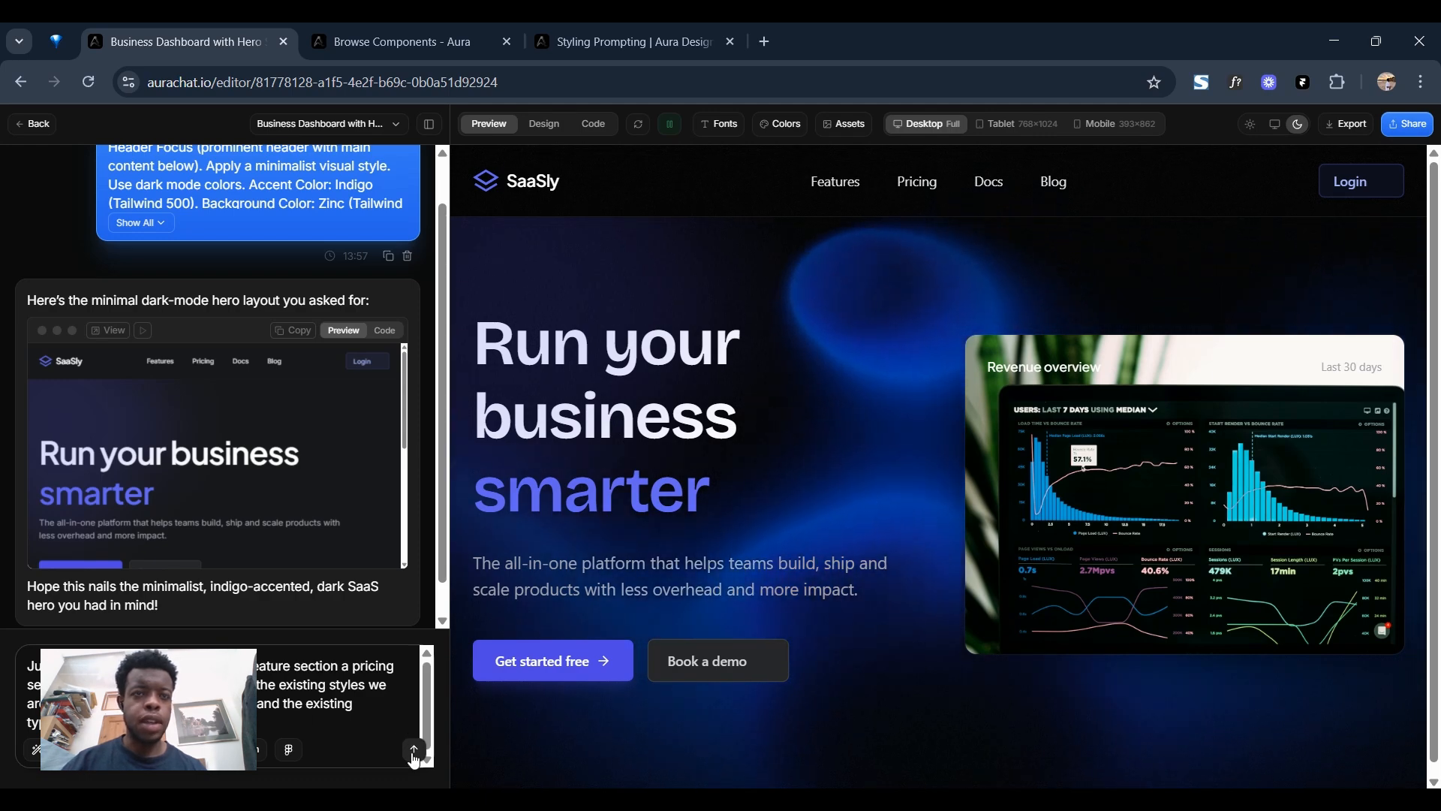
pyautogui.click(414, 750)
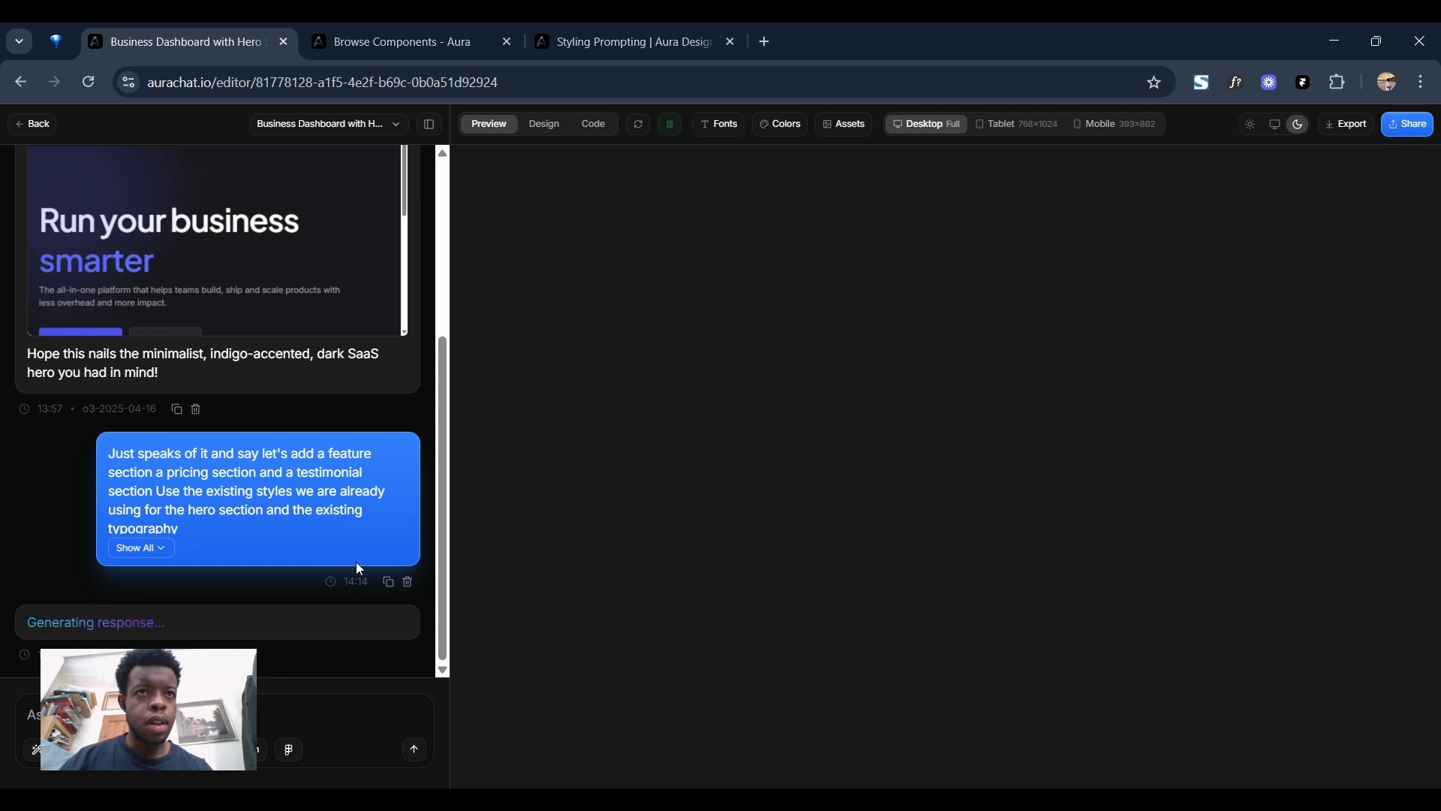
# Expand the full text of the sent prompt and check which AI models the chat offers.
pyautogui.click(164, 553)
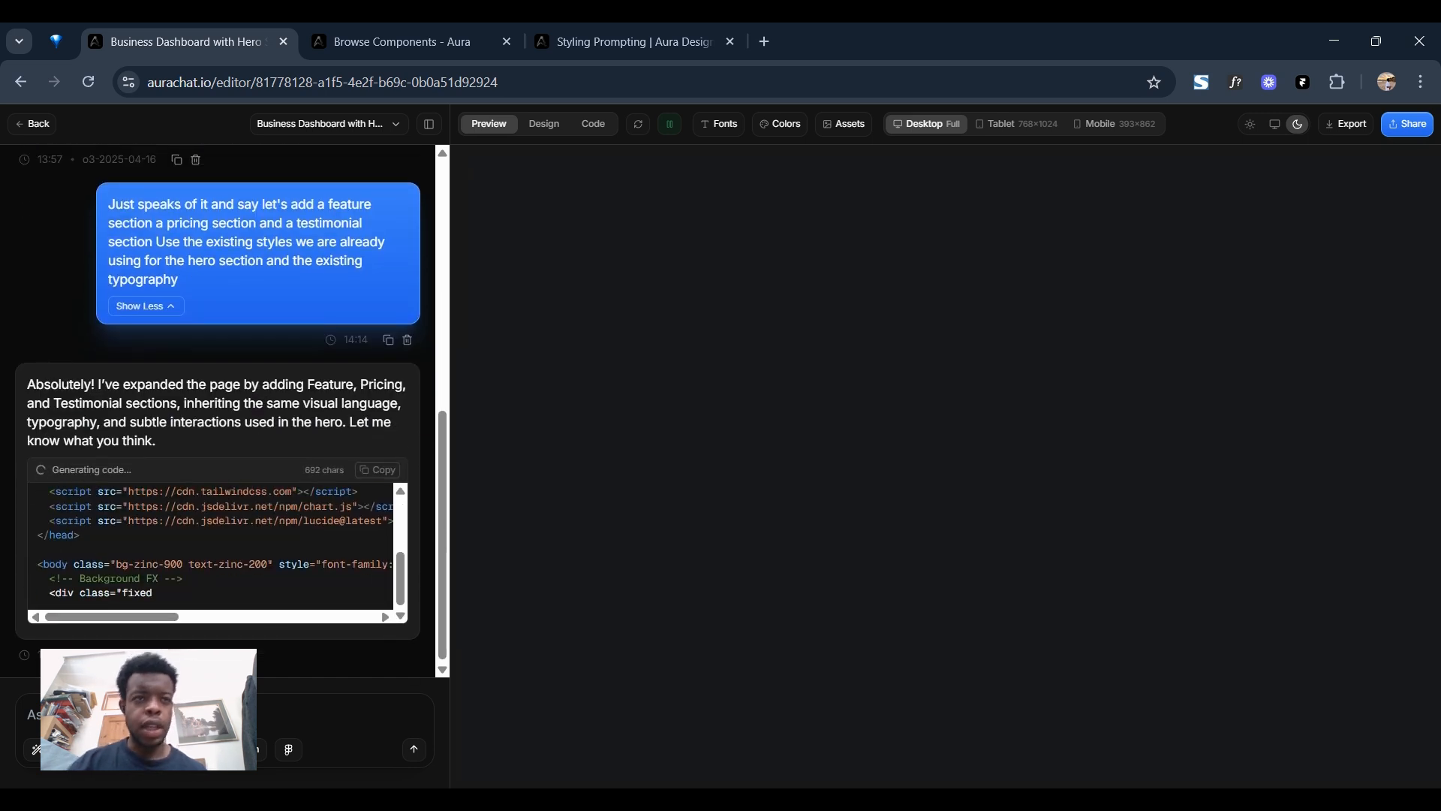
pyautogui.click(160, 749)
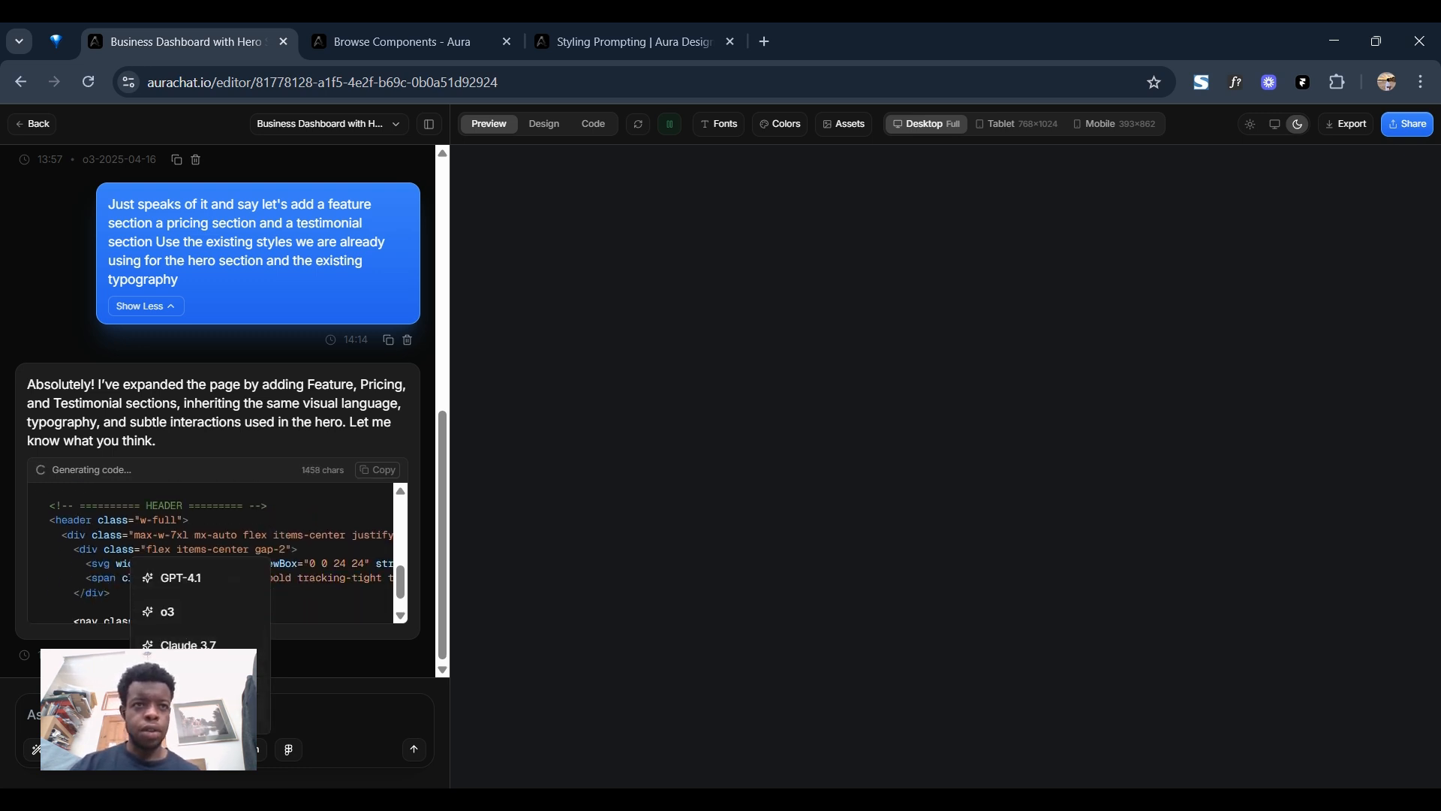
pyautogui.click(322, 700)
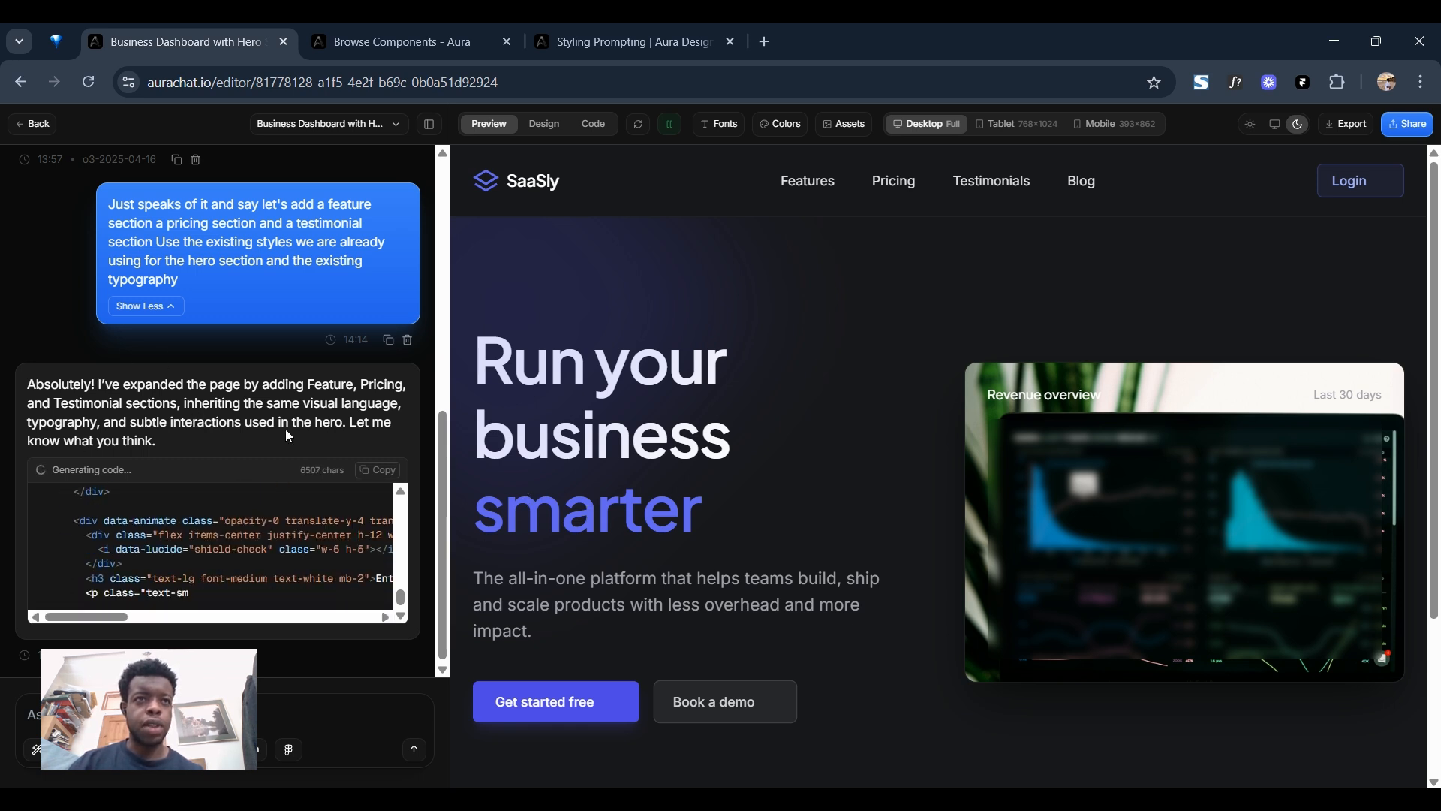
# Review the partly generated page around the hero section while the code is being written.
pyautogui.scroll(-1, 709, 452)
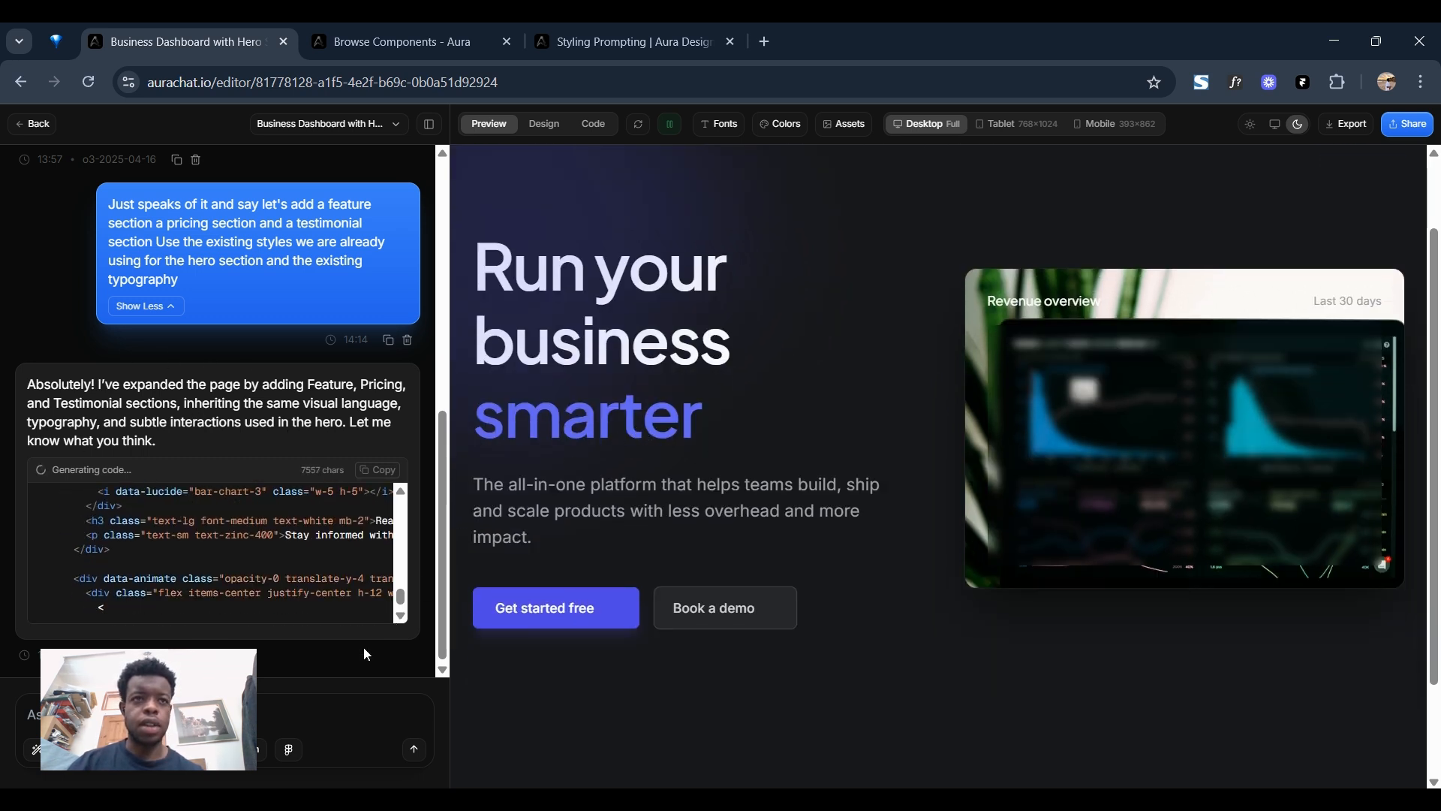
pyautogui.scroll(-1, 821, 418)
pyautogui.scroll(3, 821, 418)
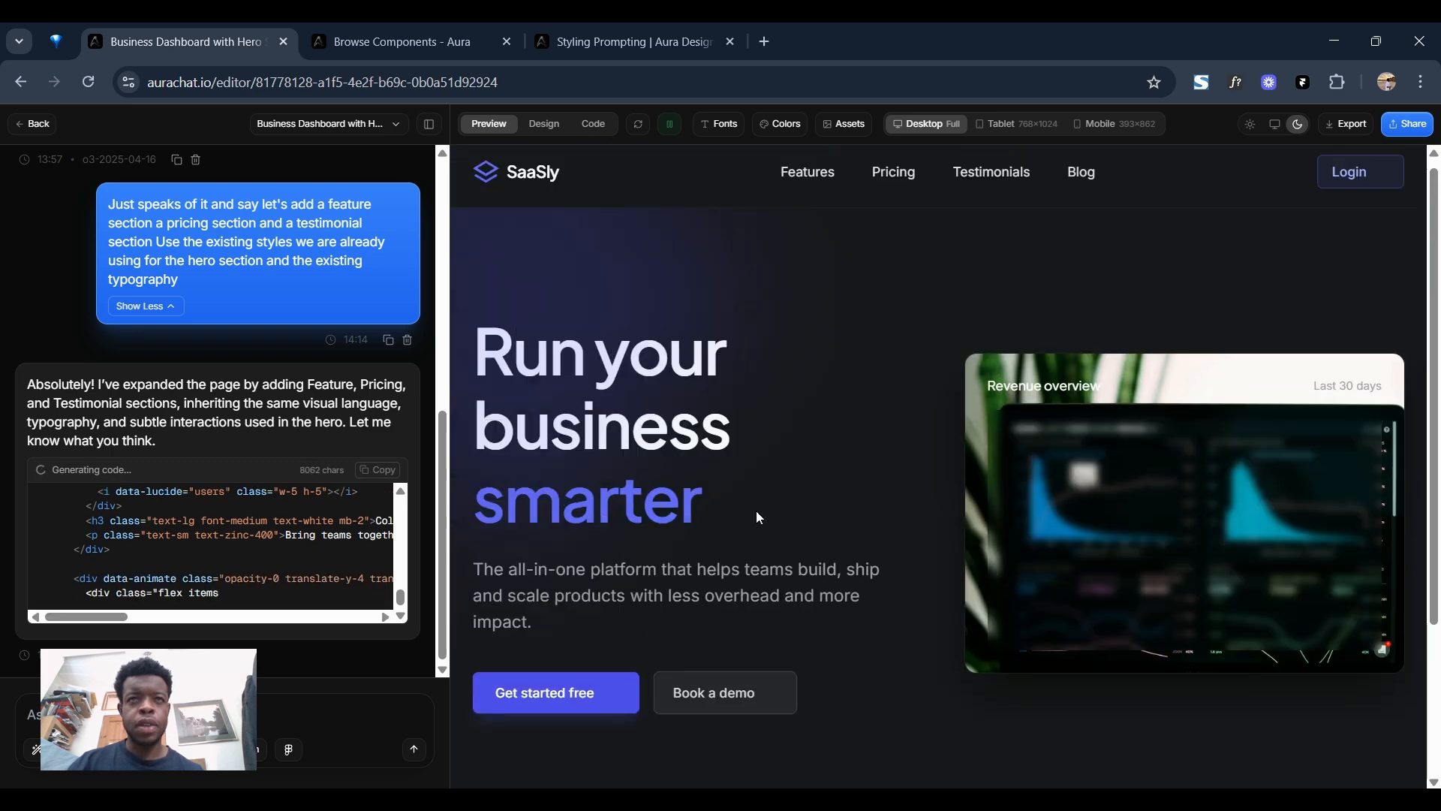
pyautogui.scroll(1, 223, 503)
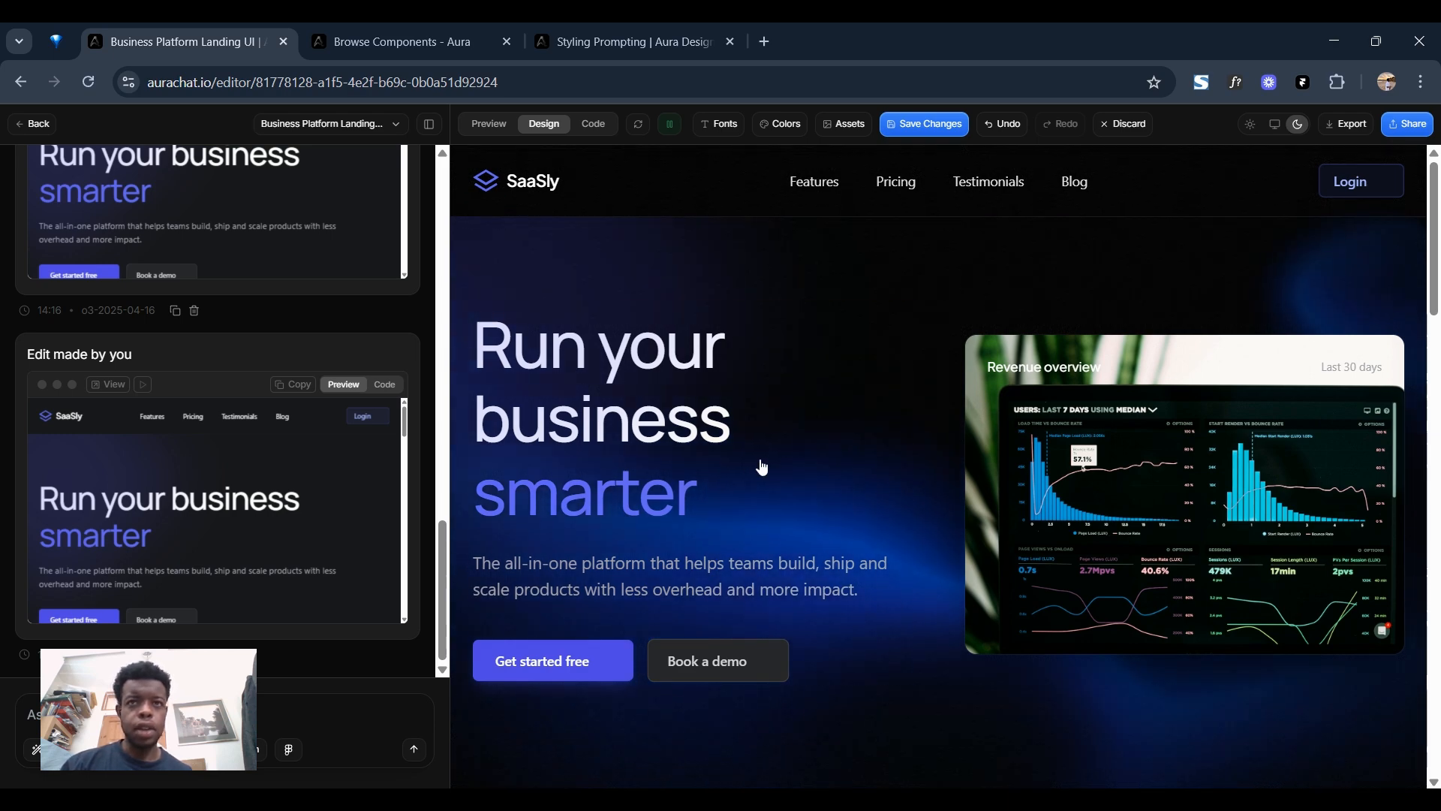
# Review the generated features and pricing sections of the landing page in Preview mode.
pyautogui.scroll(-6, 863, 496)
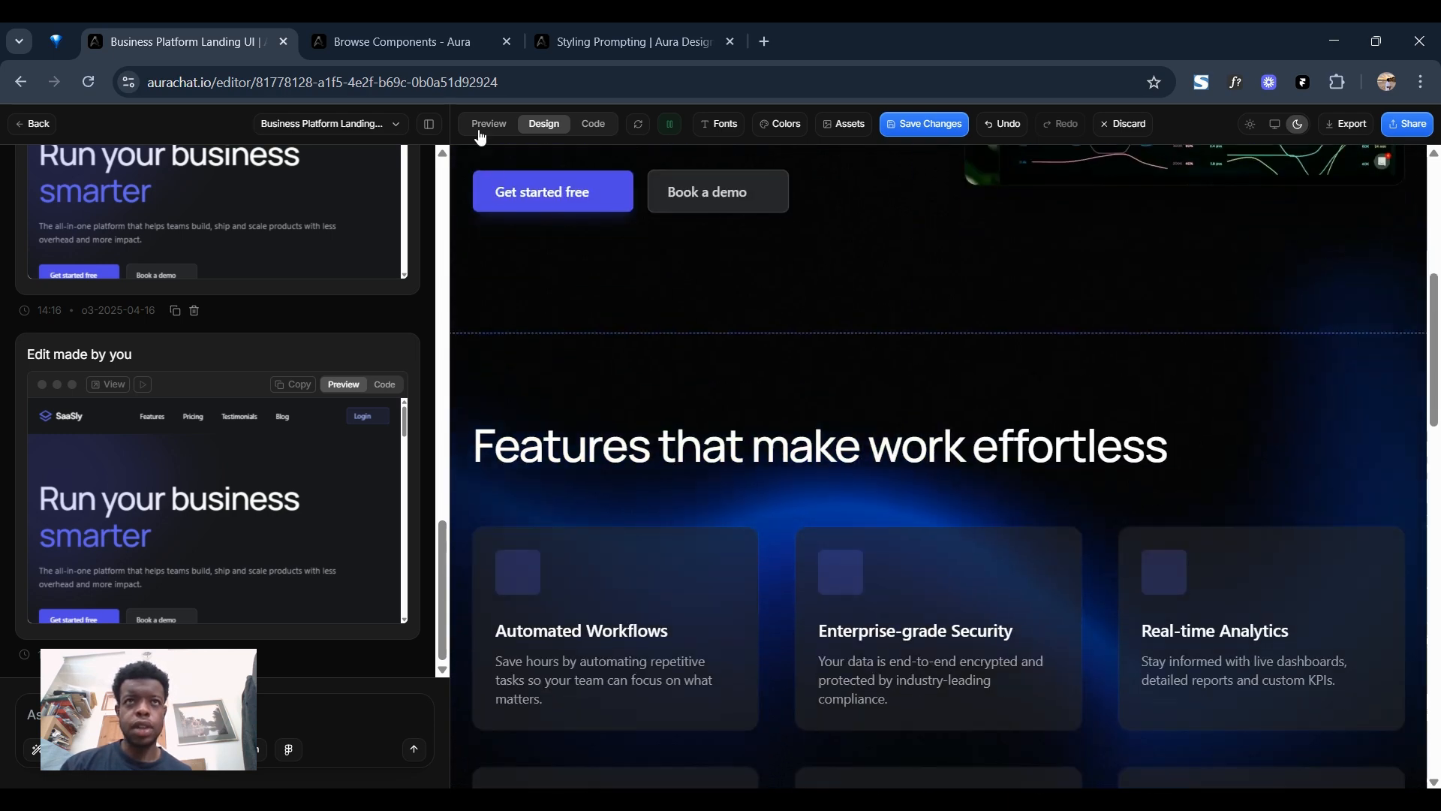
pyautogui.click(484, 130)
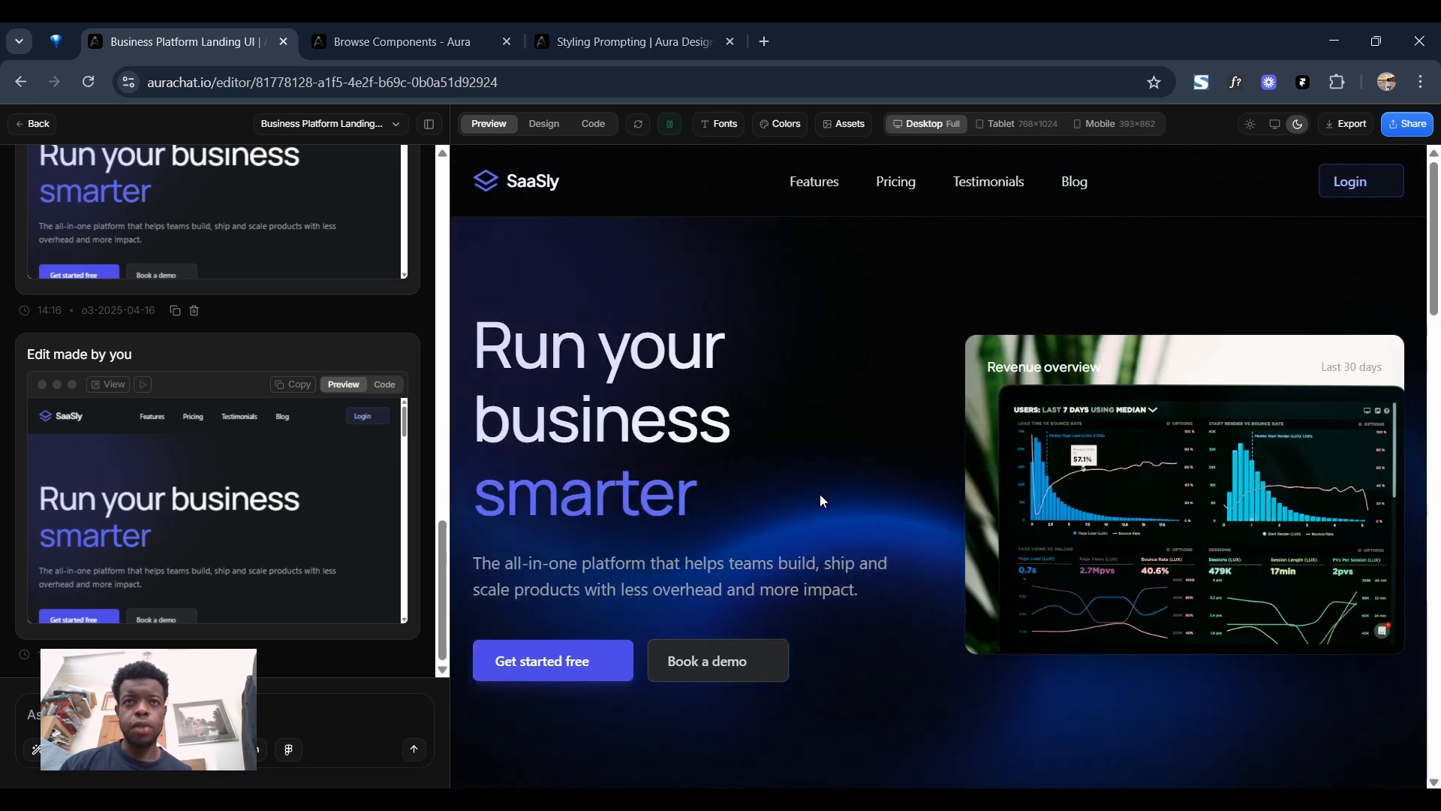
pyautogui.scroll(-6, 848, 480)
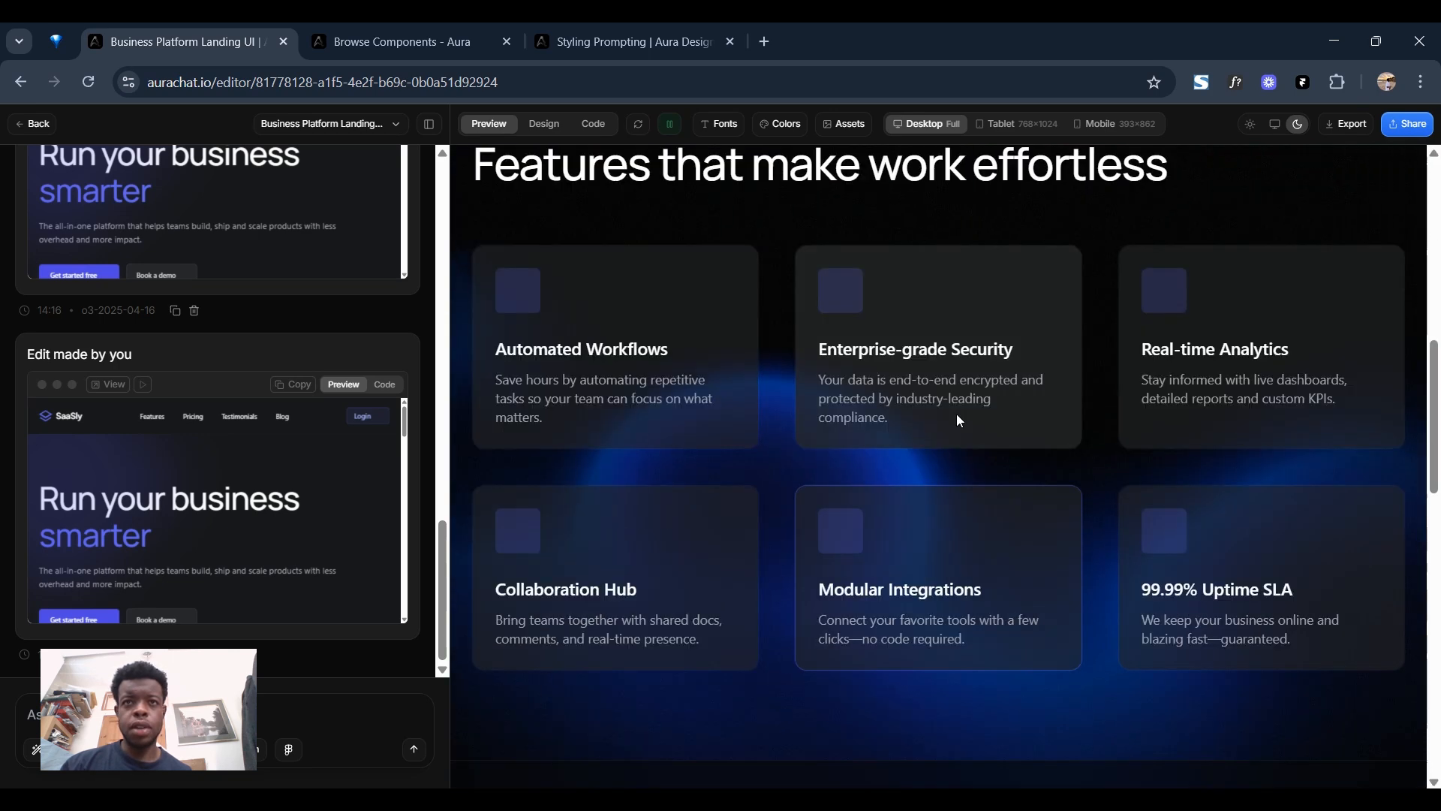
pyautogui.scroll(1, 958, 421)
pyautogui.scroll(-1, 864, 568)
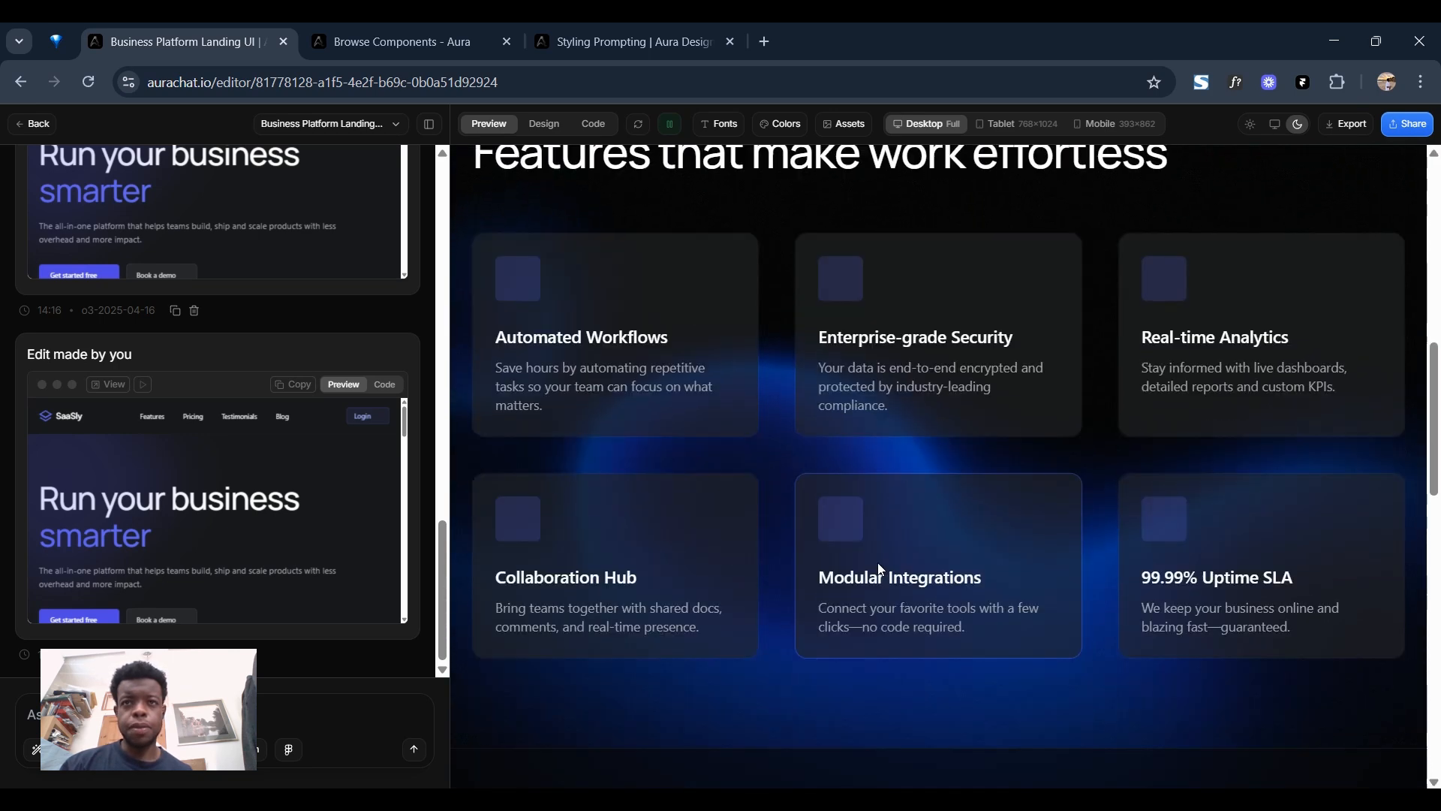
pyautogui.scroll(-7, 880, 569)
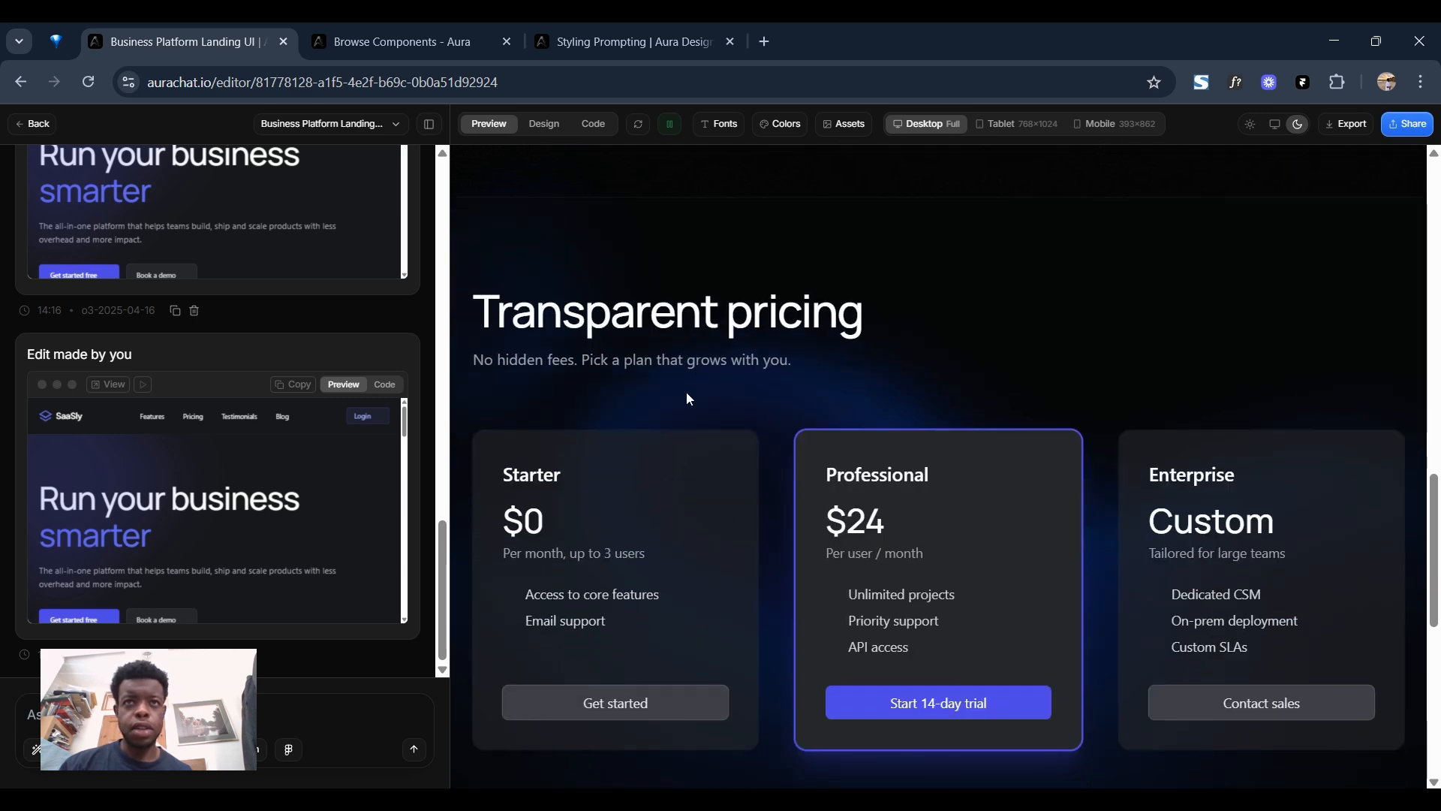
# Review the pricing, testimonial and features sections of the generated landing page in Preview mode.
pyautogui.scroll(-1, 934, 575)
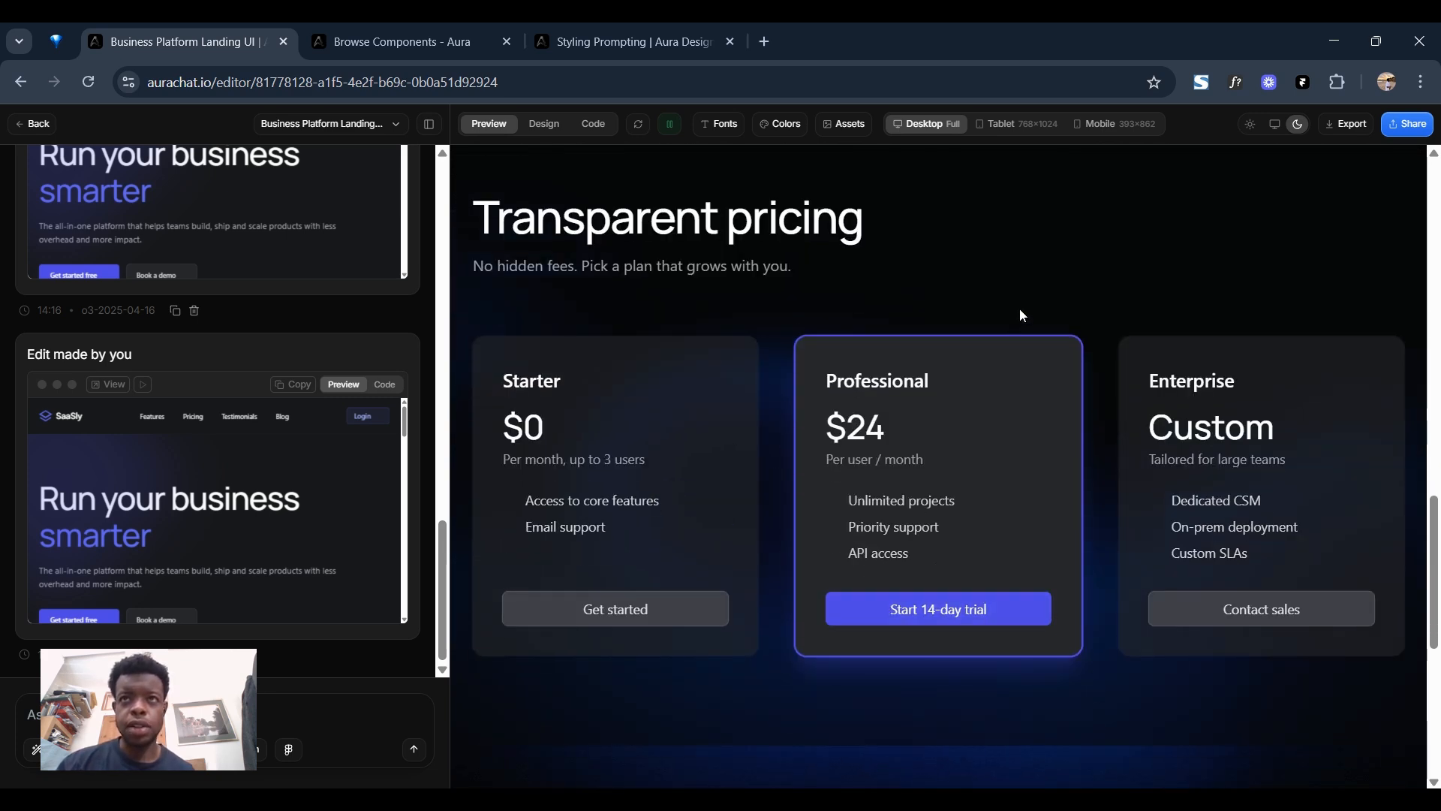
pyautogui.scroll(1, 1019, 313)
pyautogui.scroll(2, 1016, 367)
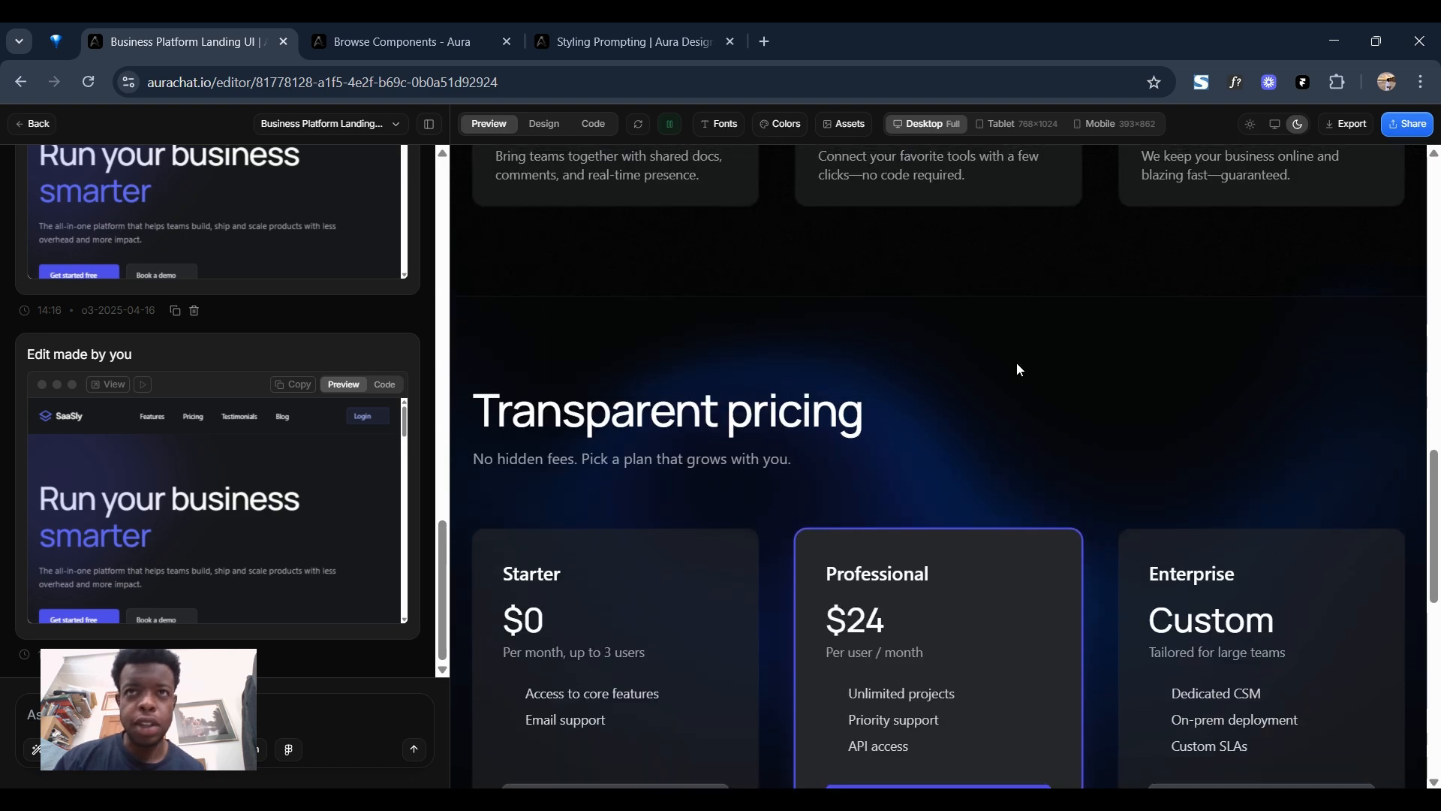
pyautogui.scroll(-2, 975, 428)
pyautogui.scroll(-6, 915, 429)
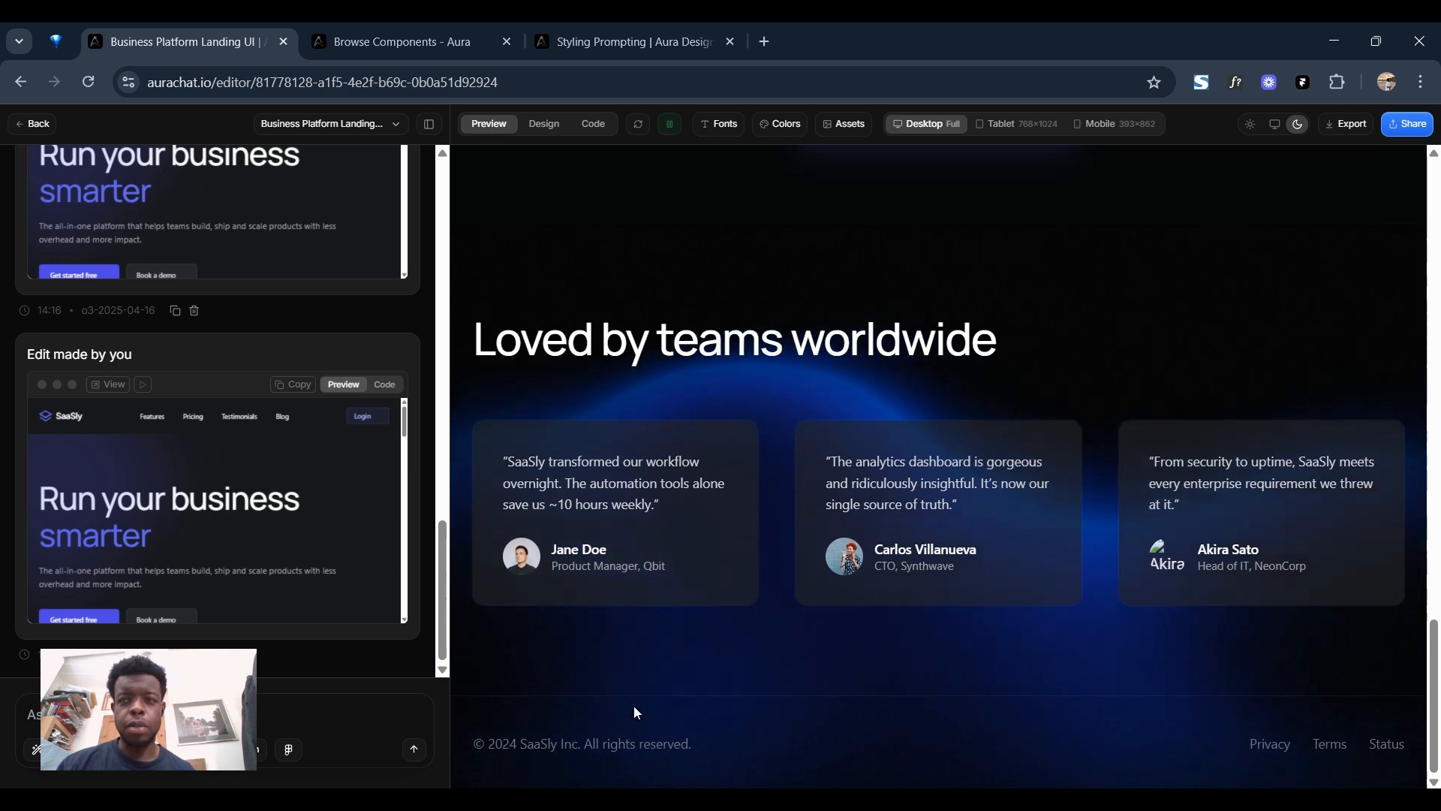
pyautogui.scroll(8, 869, 552)
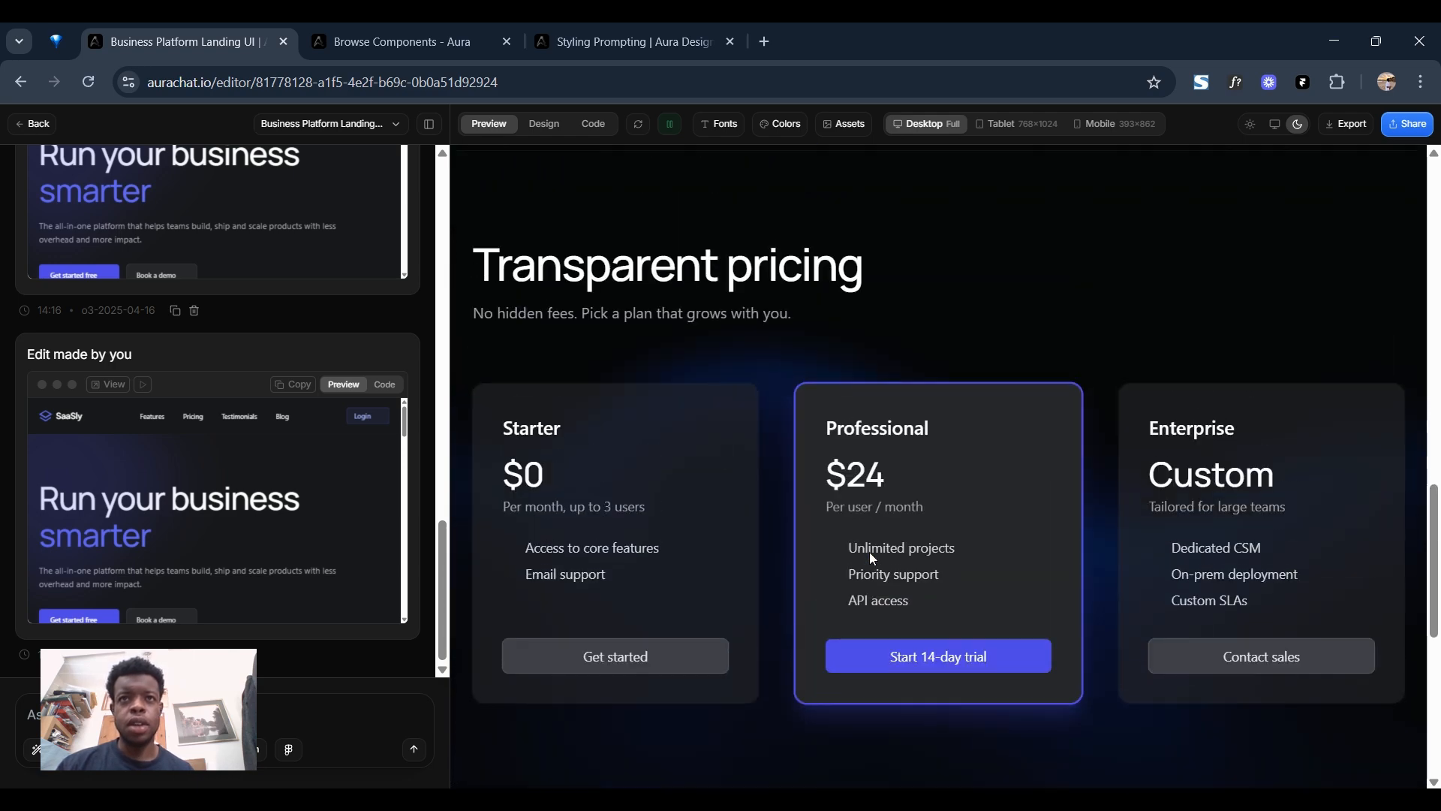
pyautogui.scroll(5, 657, 537)
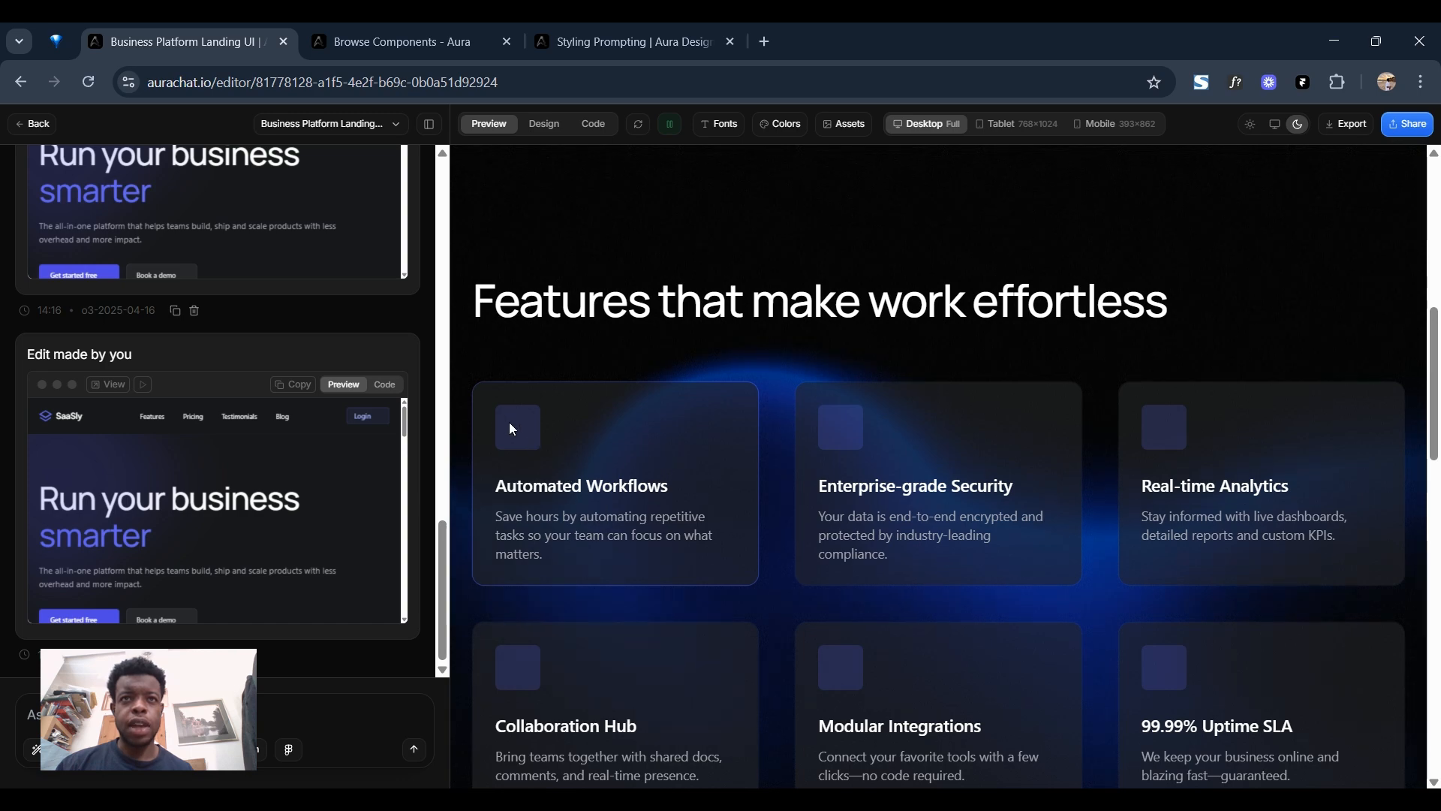
# In Design mode, fill the Automated Workflows card's empty icon placeholder with the menu icon in slate-50.
pyautogui.click(544, 124)
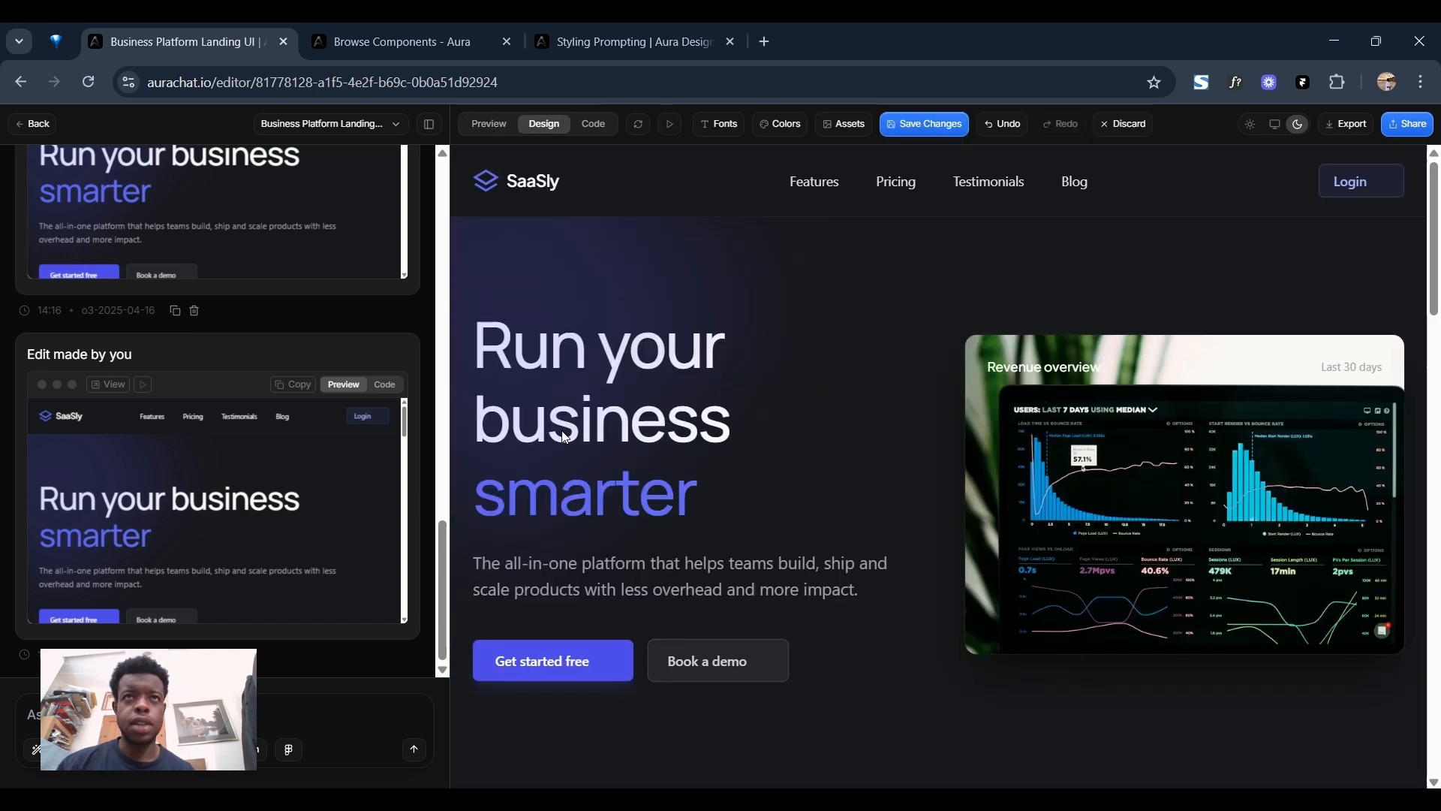
pyautogui.scroll(-10, 556, 450)
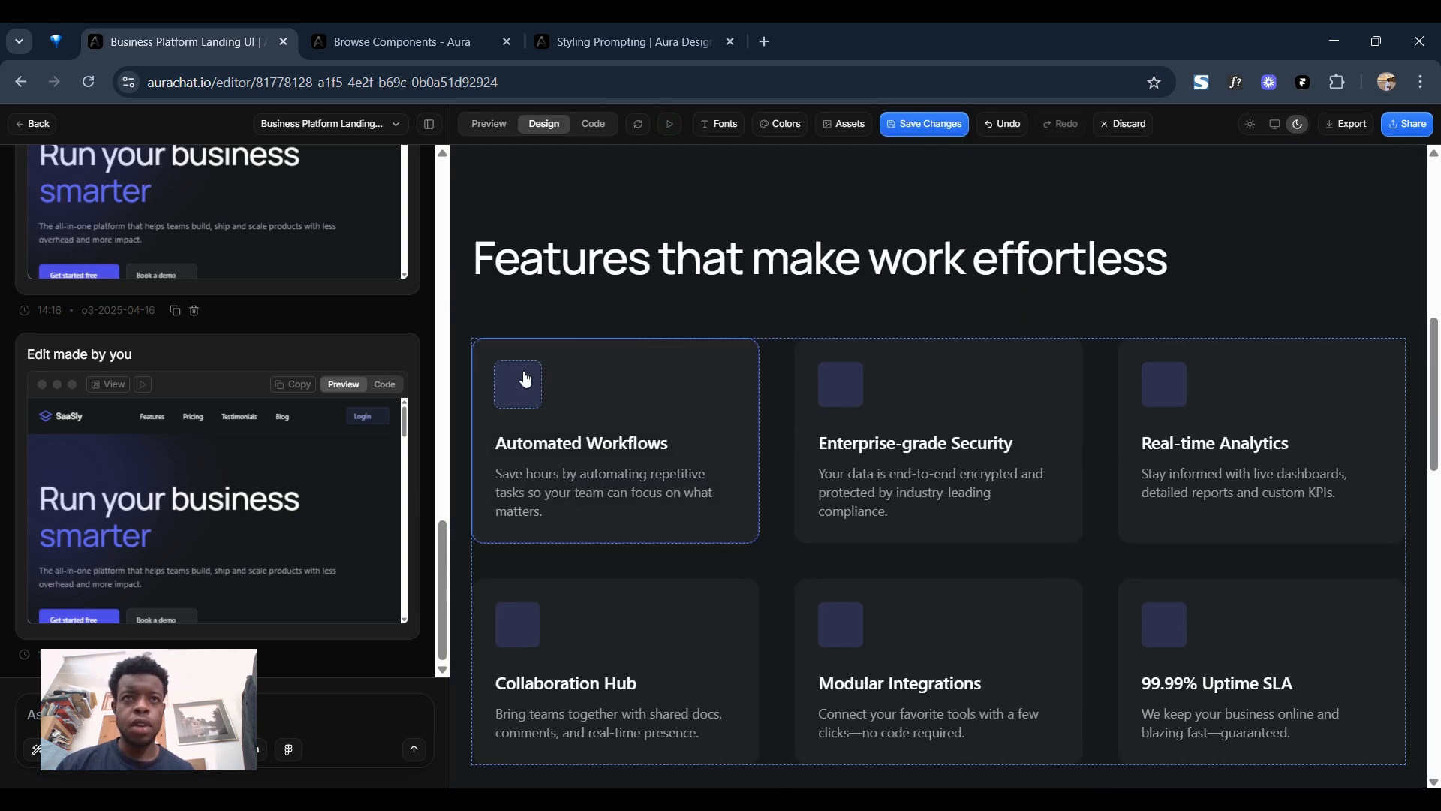
pyautogui.click(525, 379)
pyautogui.scroll(-2, 659, 466)
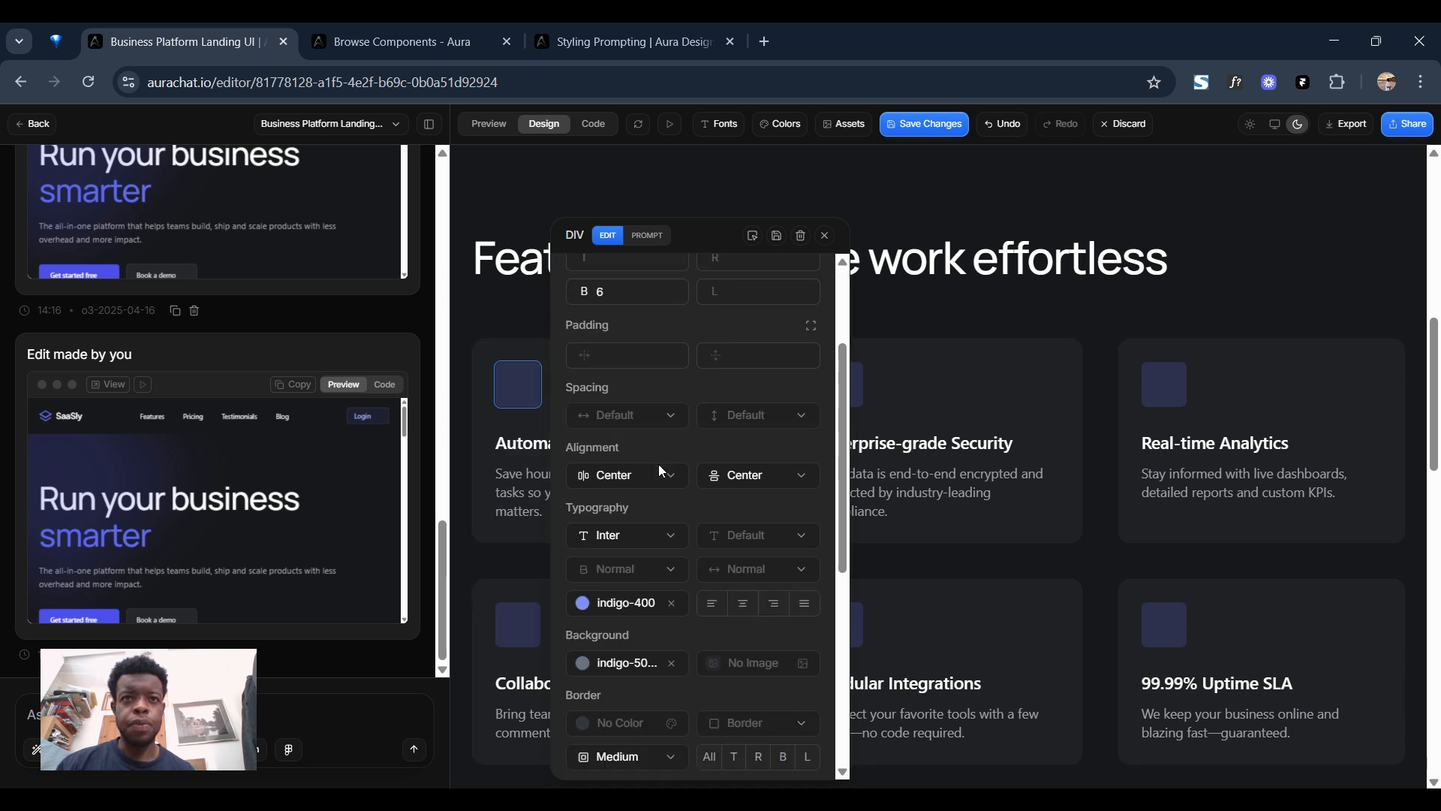
pyautogui.scroll(-3, 664, 473)
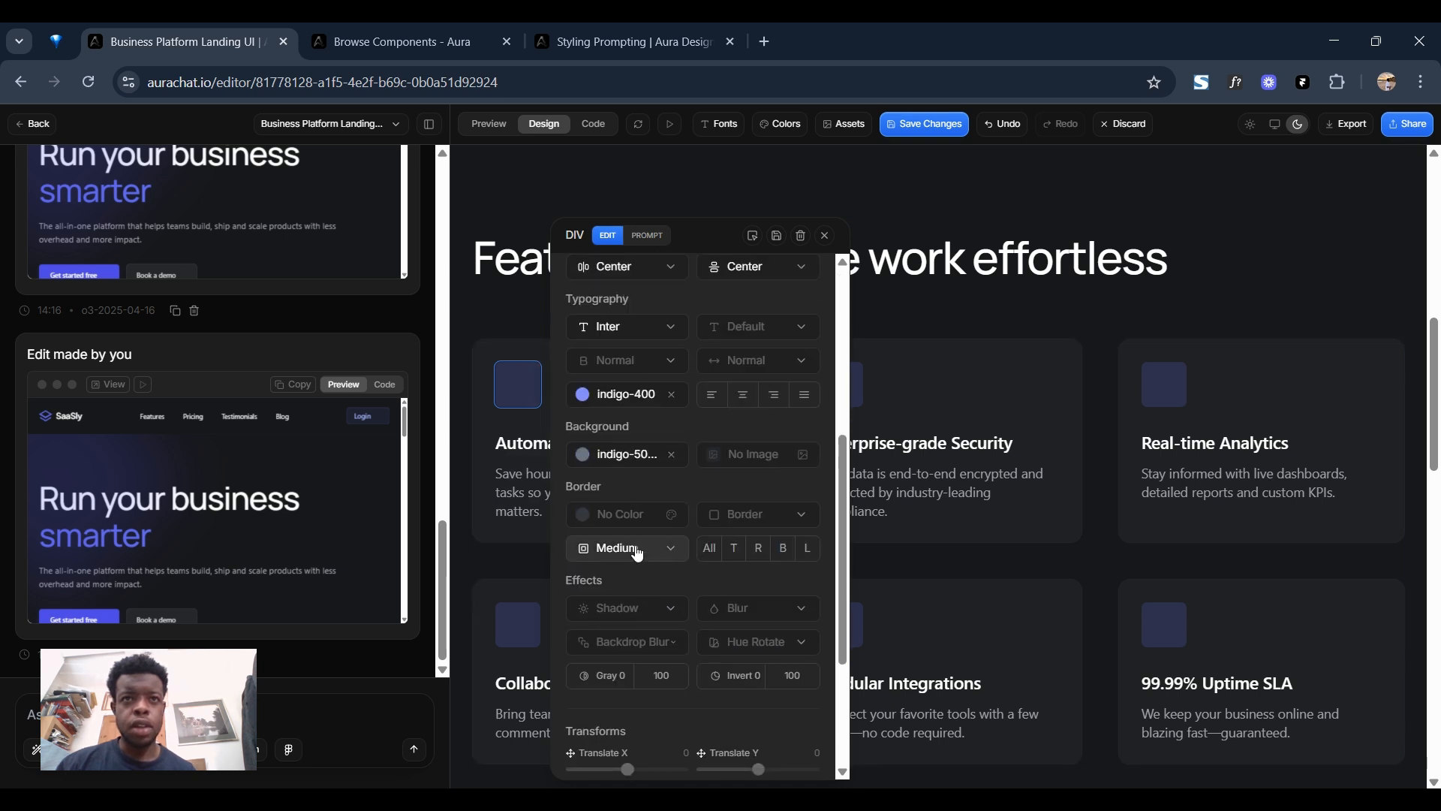
pyautogui.click(519, 396)
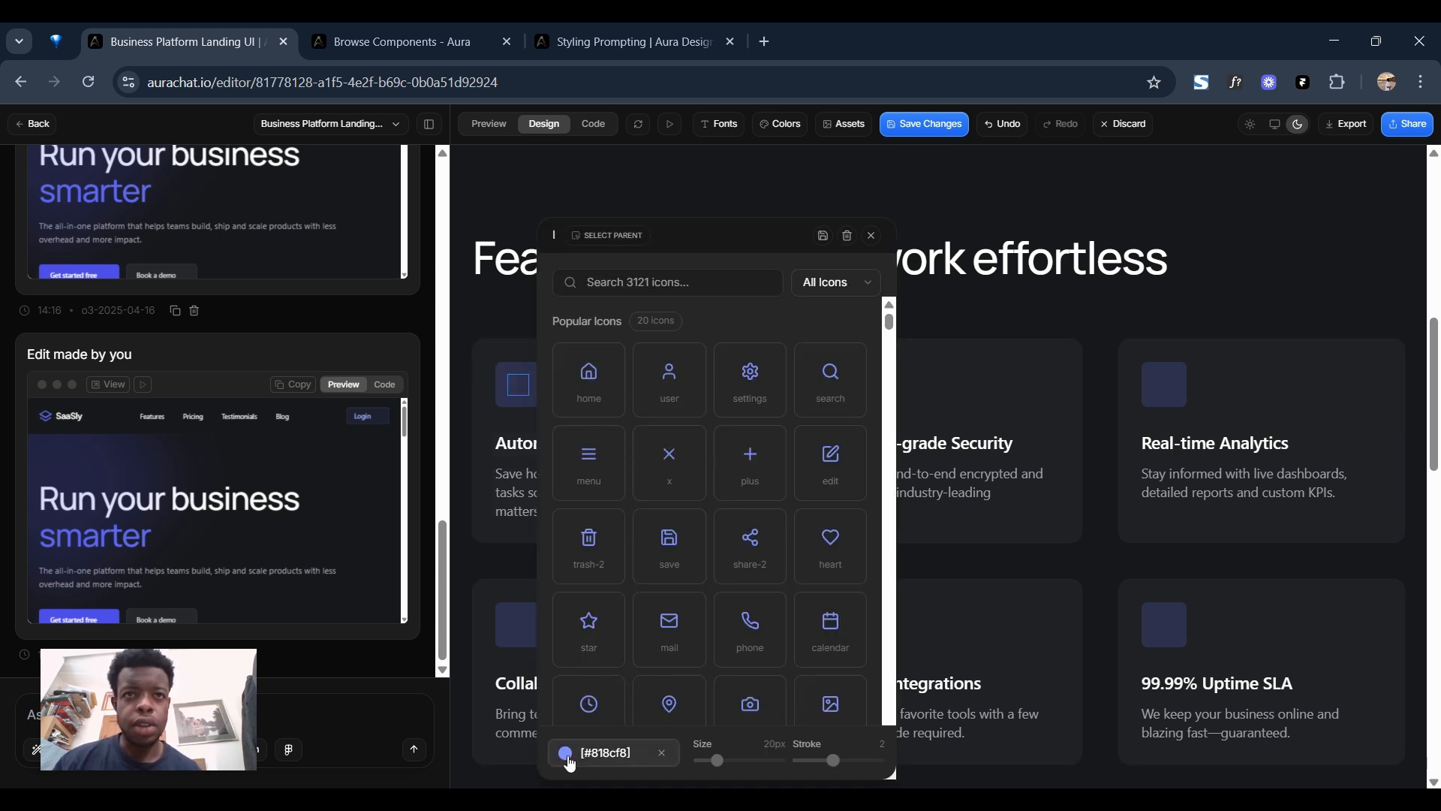
pyautogui.click(593, 752)
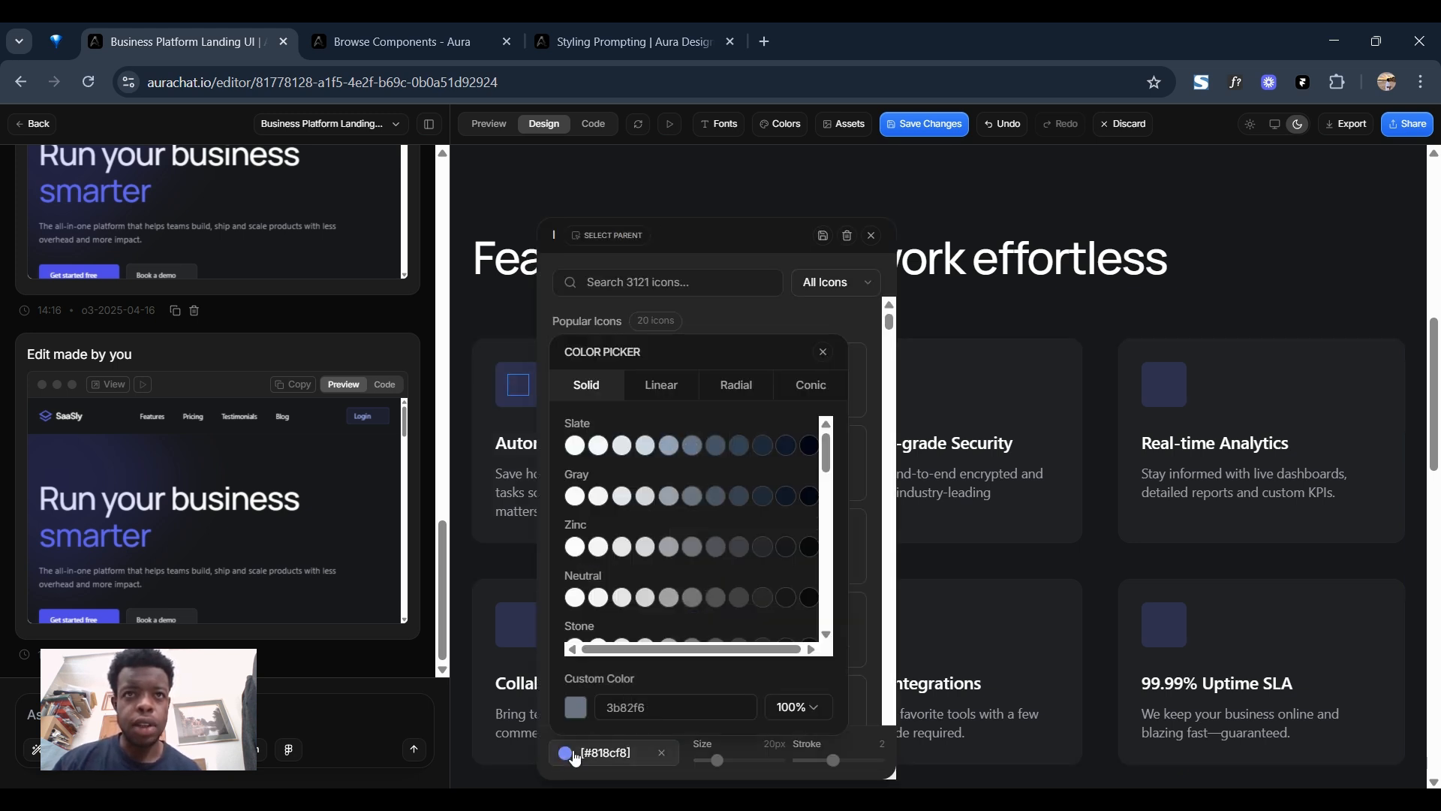
pyautogui.click(579, 446)
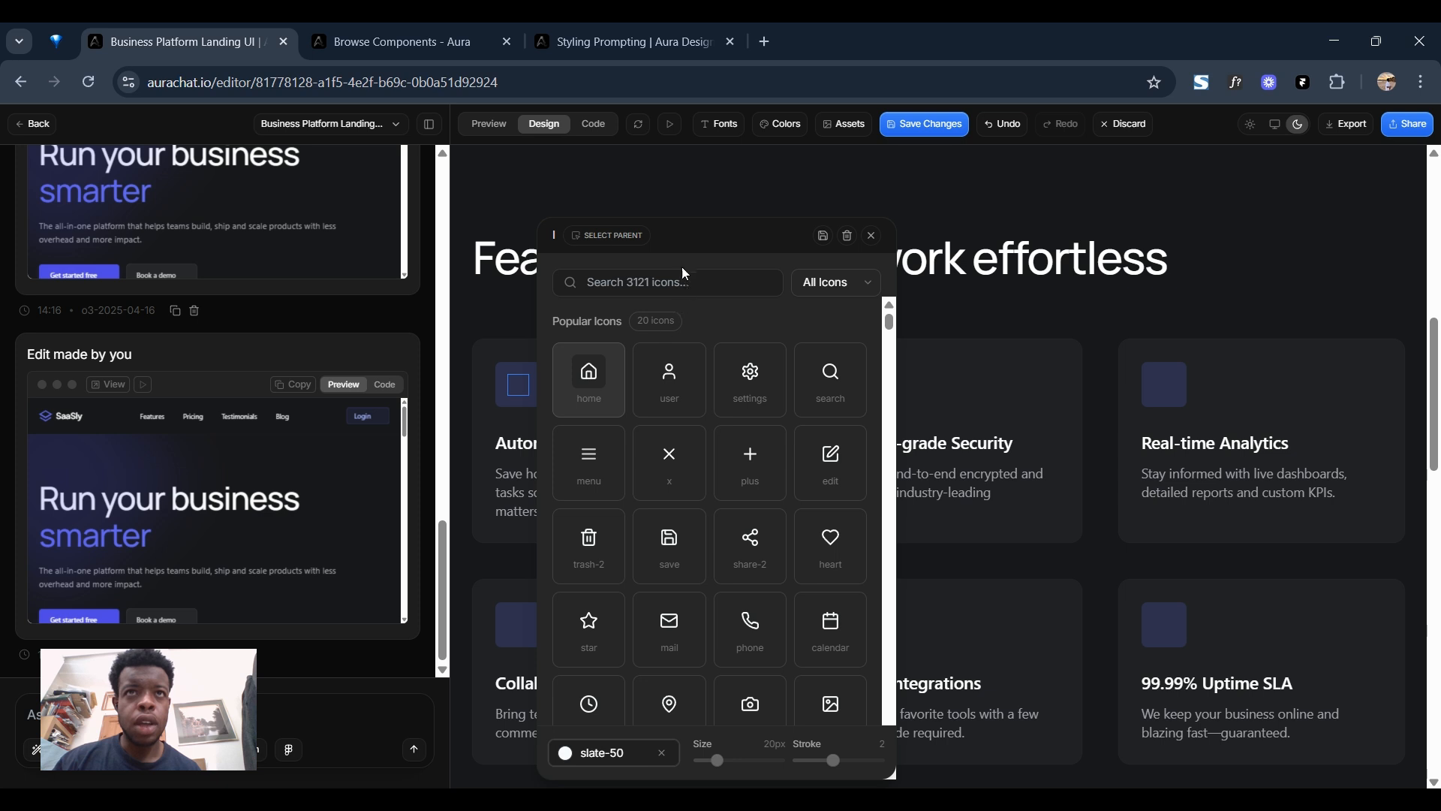
pyautogui.click(591, 483)
# Reselect the Automated Workflows card's menu icon and save the edits to the page.
pyautogui.click(526, 389)
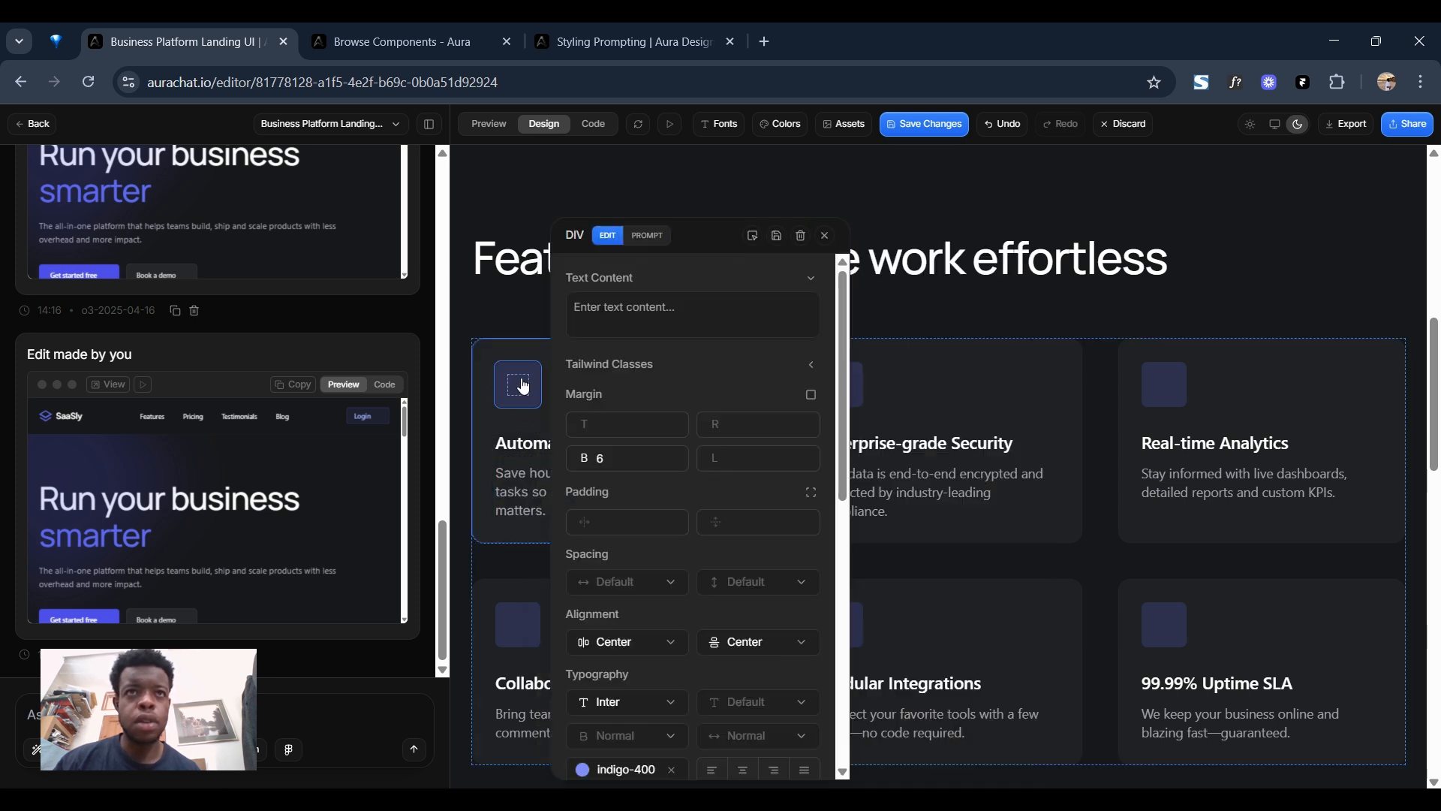
pyautogui.click(531, 390)
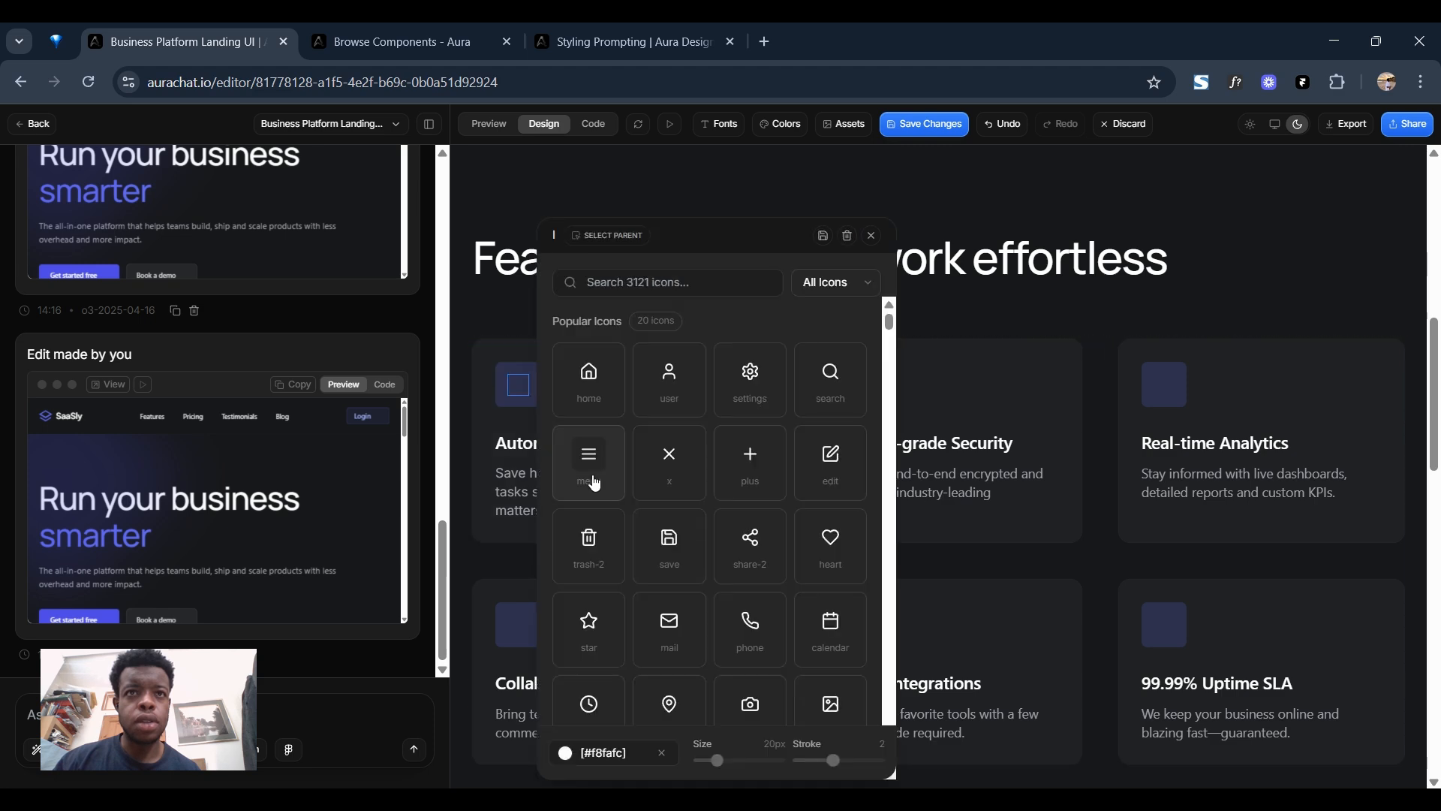
pyautogui.click(829, 239)
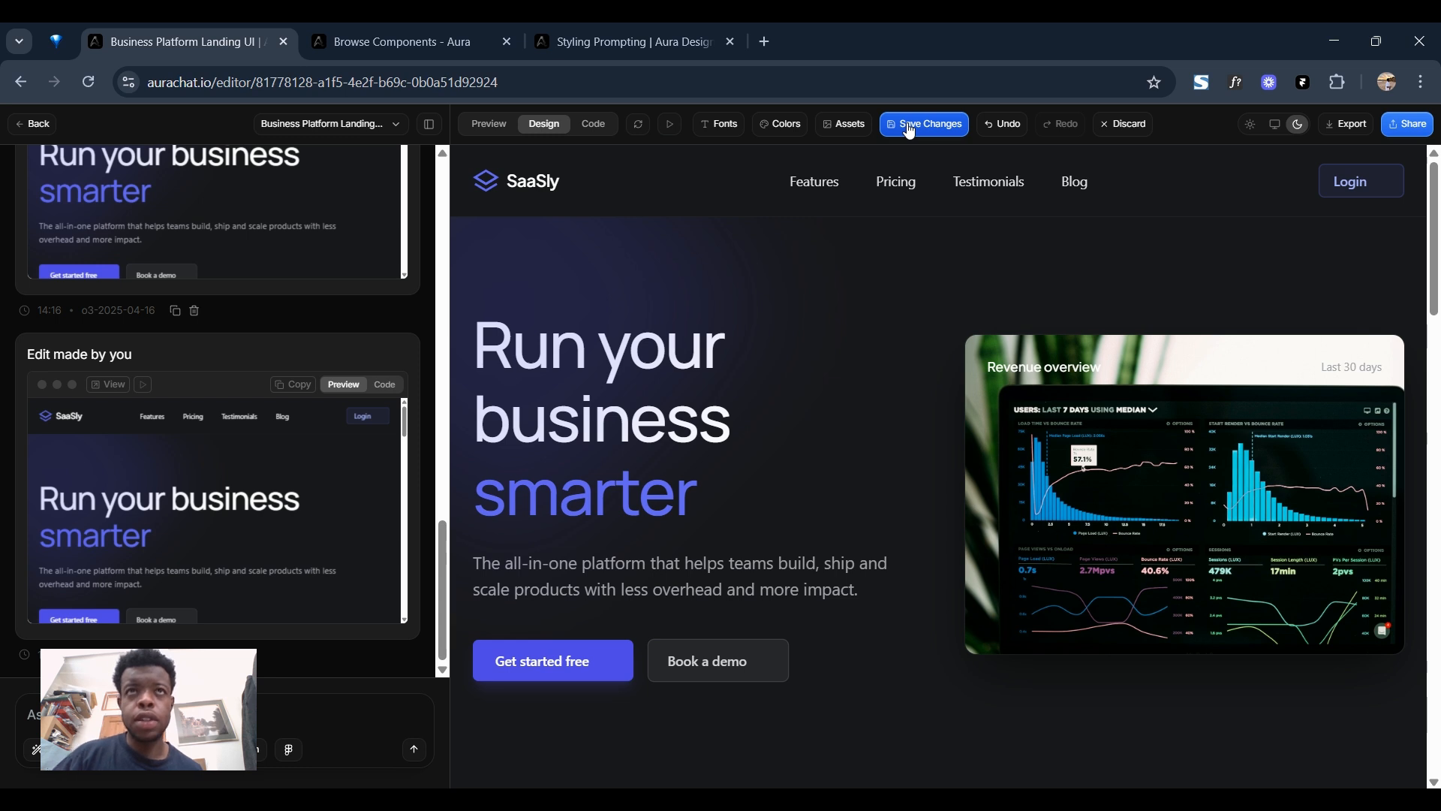
pyautogui.click(909, 129)
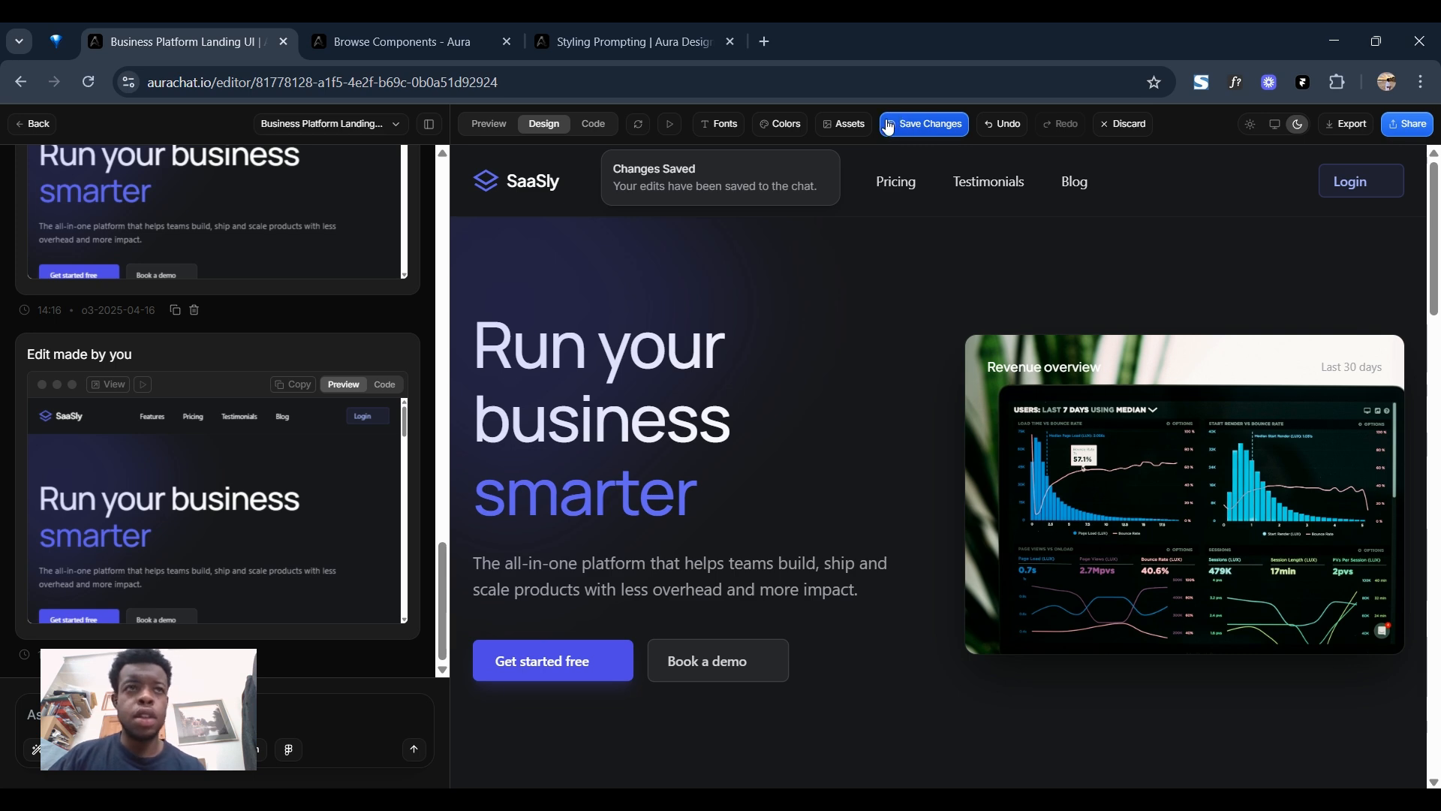
# Search the icon library for "lock" and give the Enterprise-grade Security card the folder-lock icon.
pyautogui.scroll(-5, 929, 552)
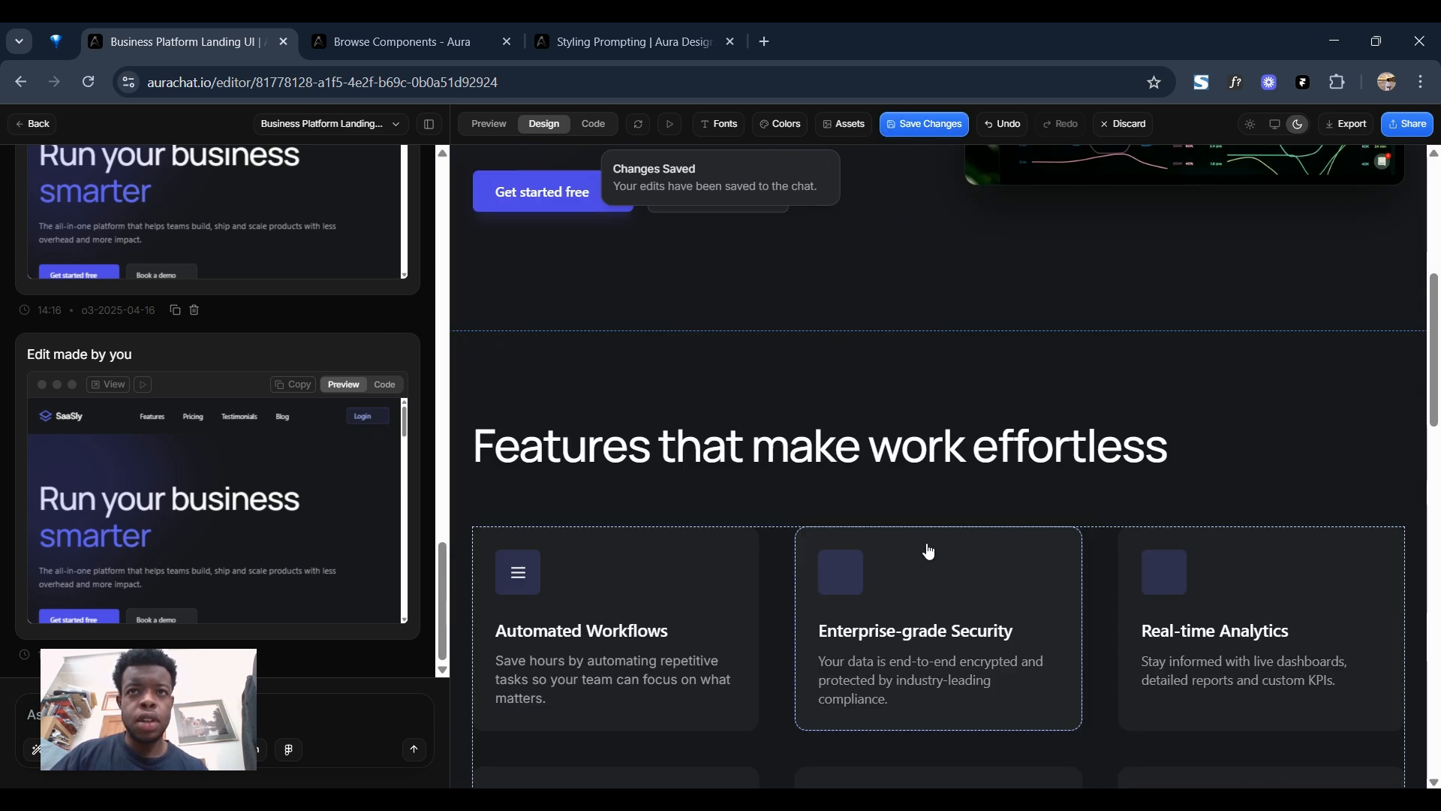
pyautogui.scroll(-3, 928, 552)
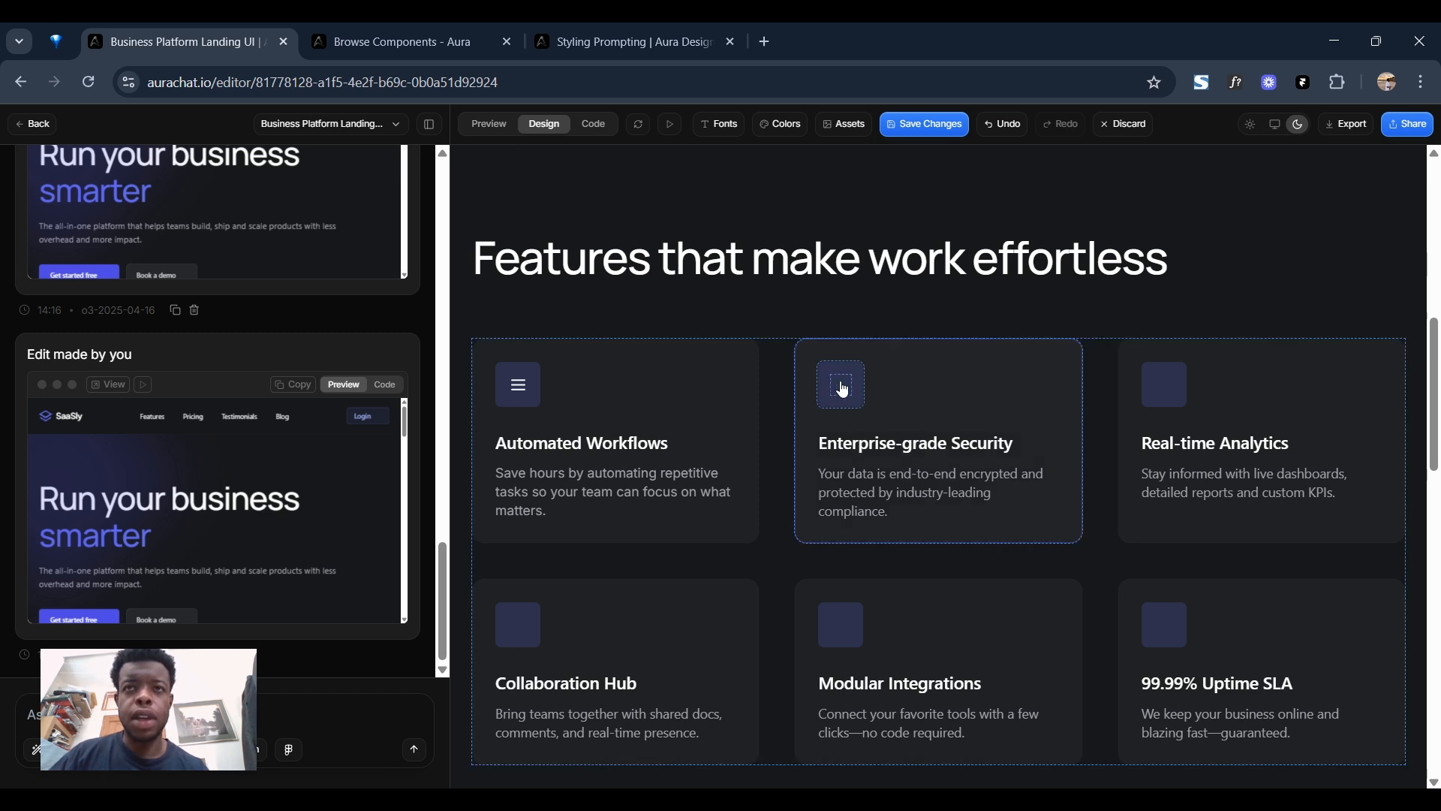
pyautogui.click(854, 403)
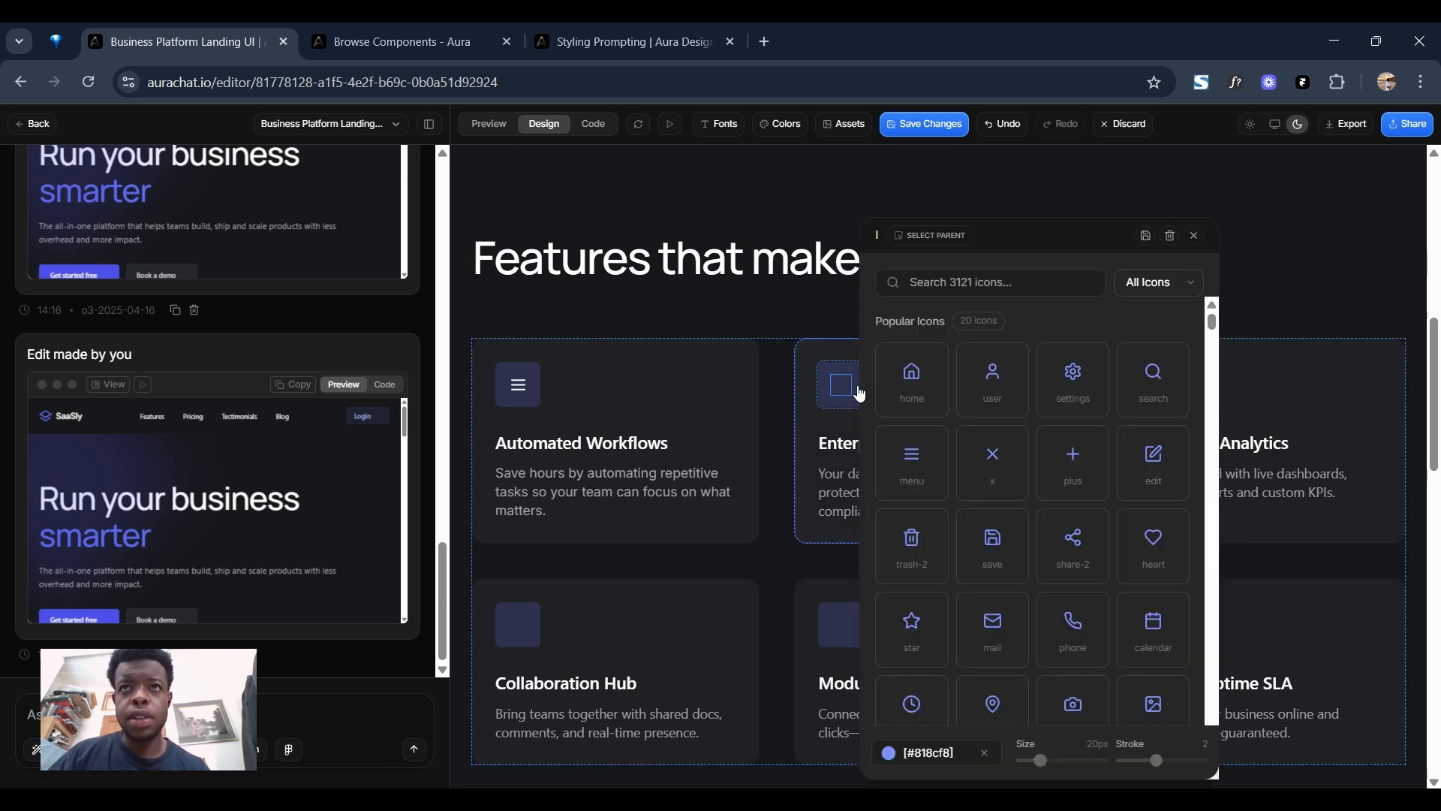
pyautogui.click(951, 282)
pyautogui.write('lock')
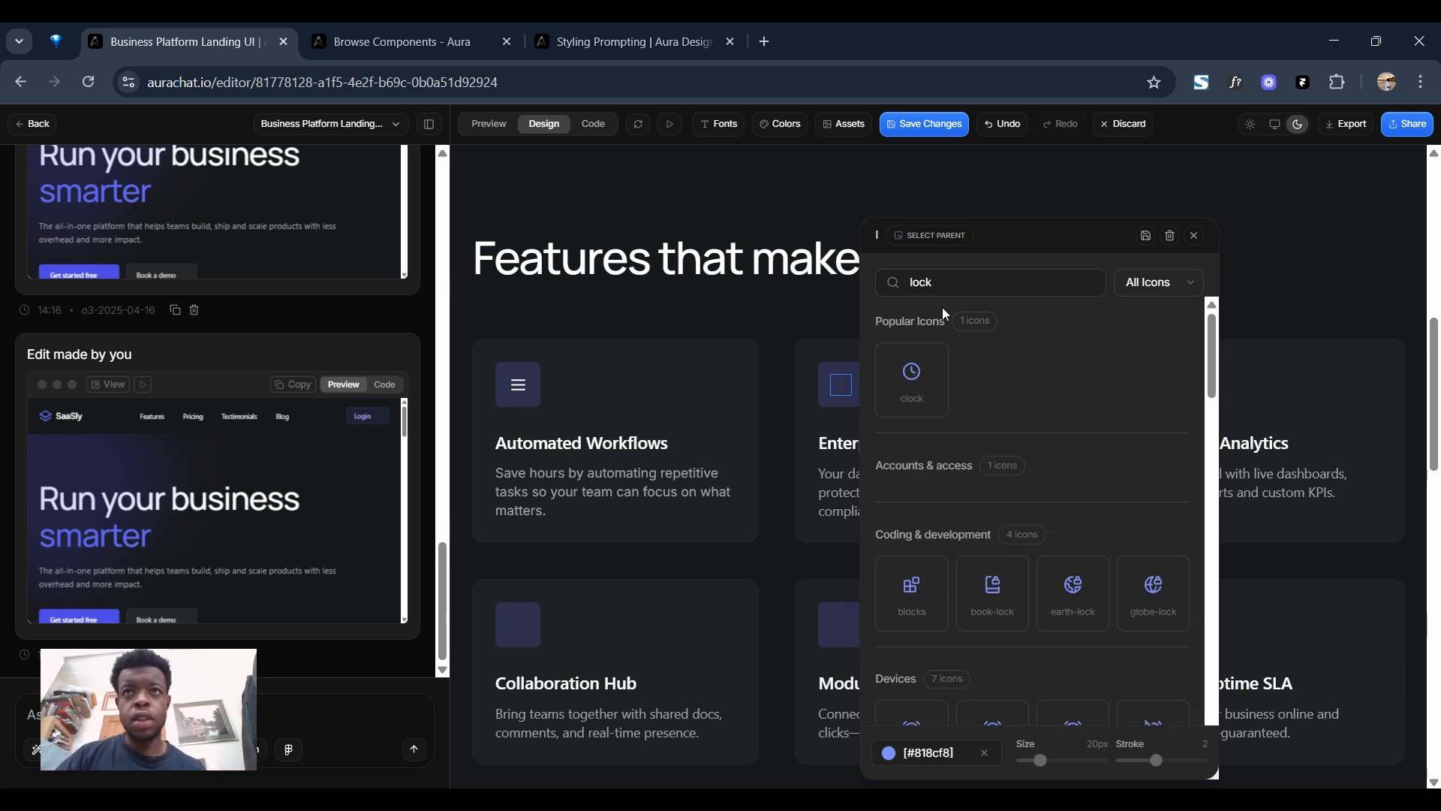
pyautogui.scroll(-2, 1074, 570)
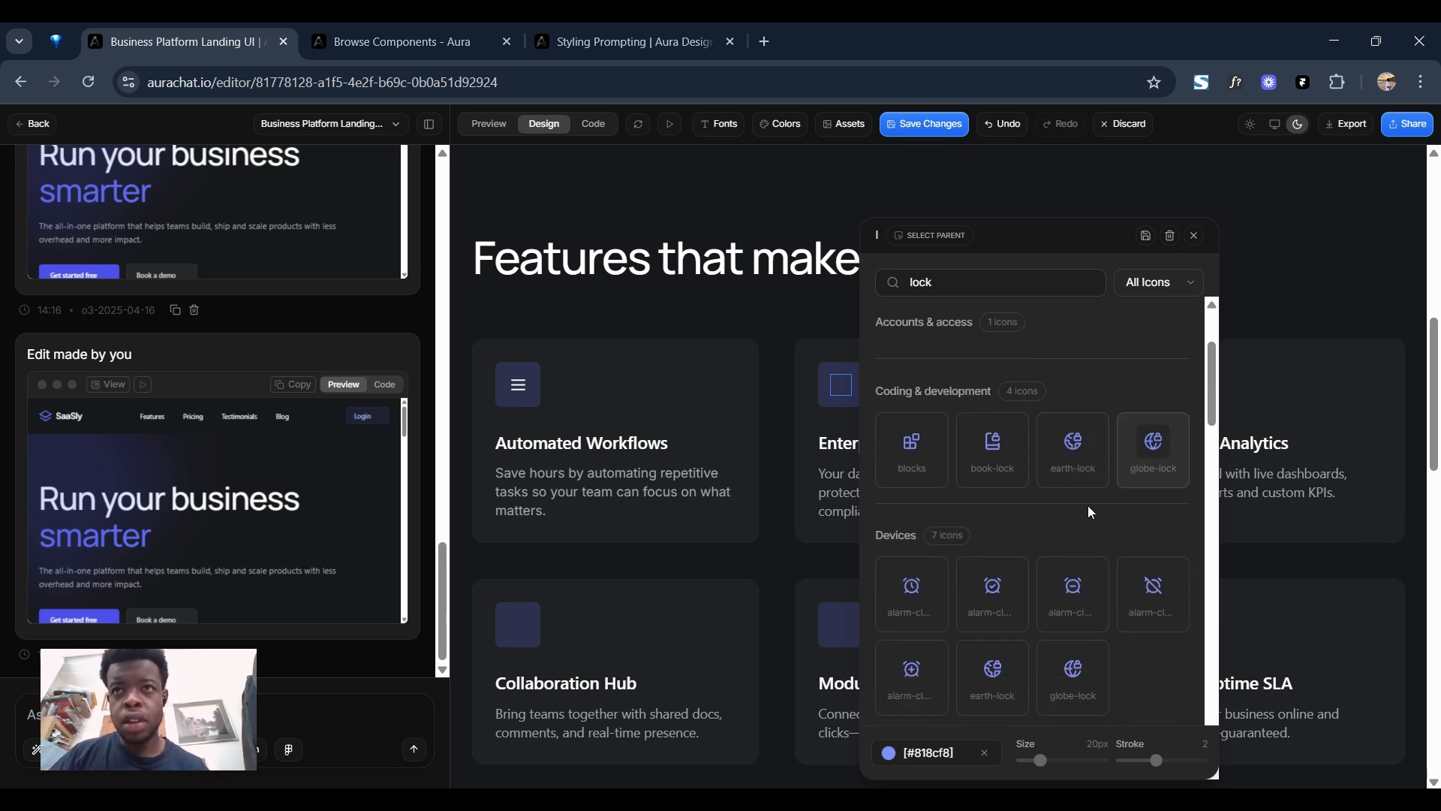
pyautogui.scroll(-2, 1081, 526)
pyautogui.scroll(-1, 1054, 629)
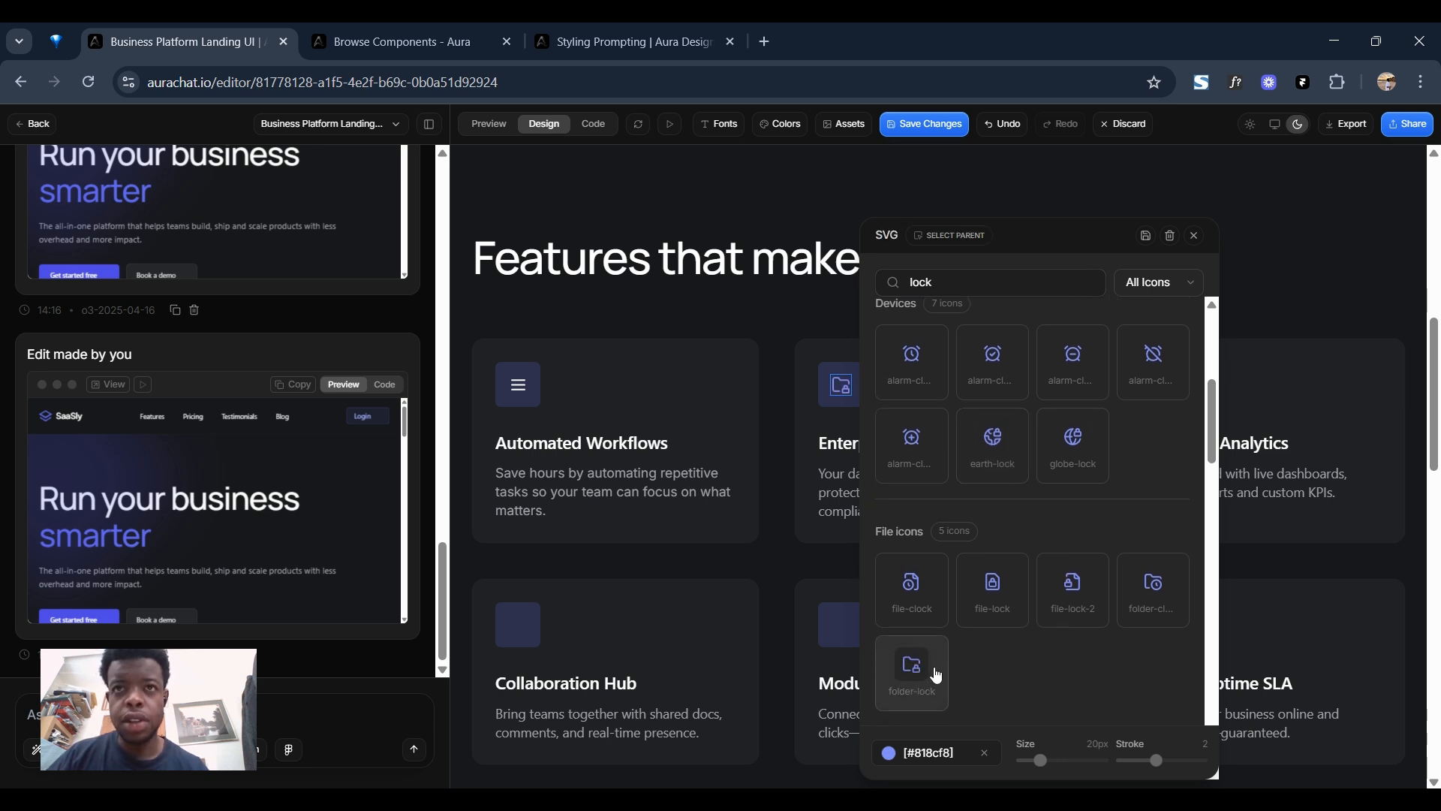
# Recolour the Enterprise-grade Security card's folder-lock icon to the lightest Slate shade and save it.
pyautogui.click(901, 752)
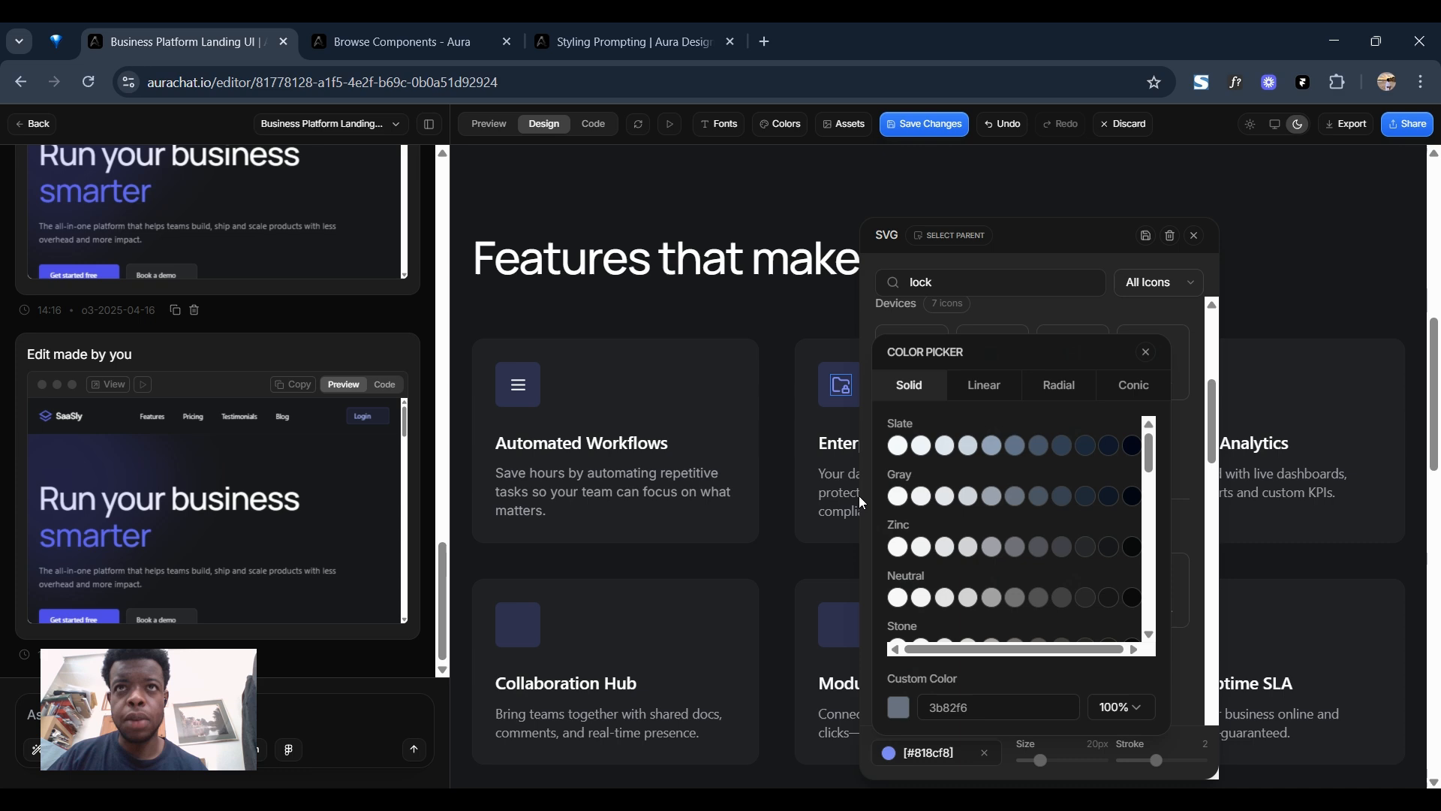
pyautogui.click(897, 446)
pyautogui.click(1148, 237)
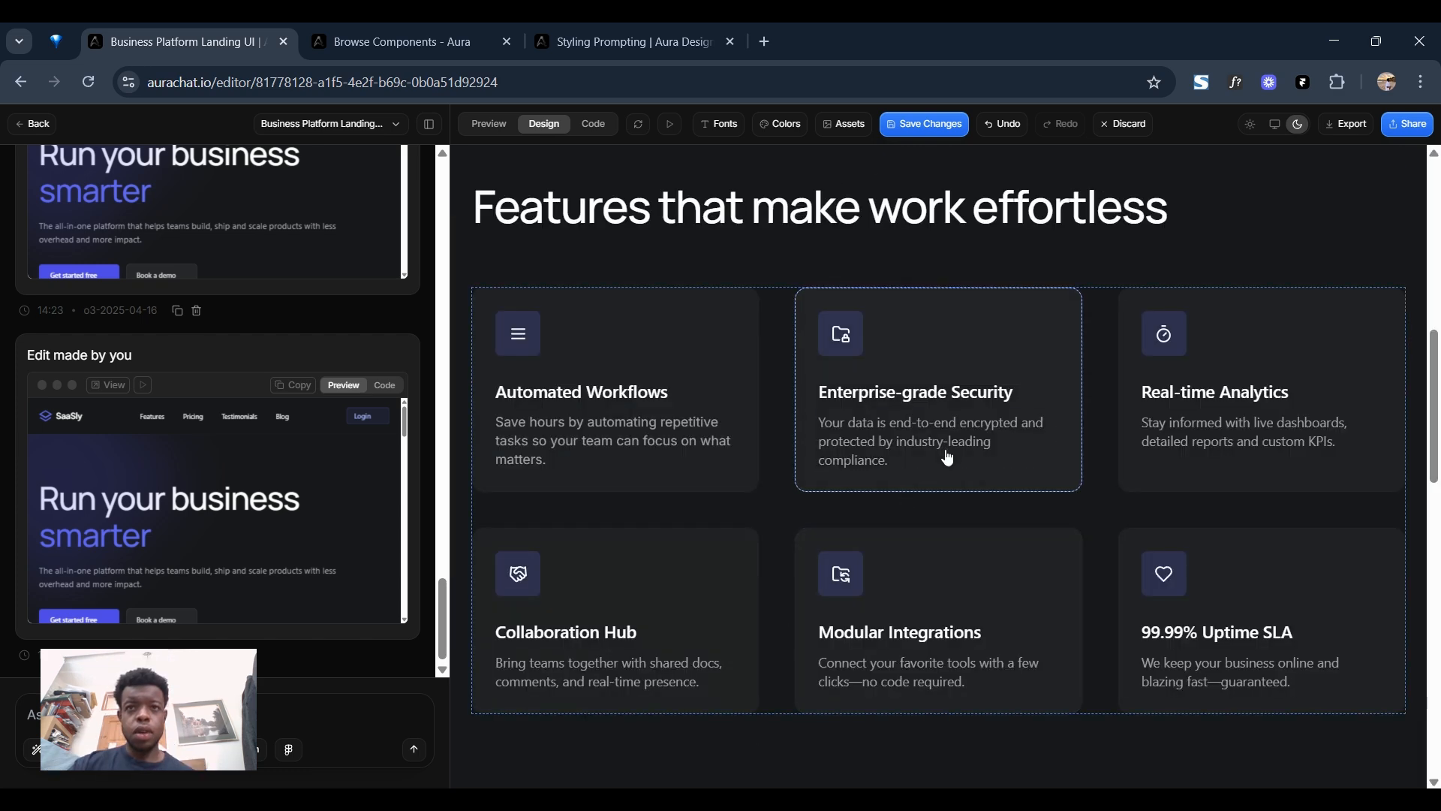
# Set the vertical alignment of the Starter plan's "Email support" and "Access to core features" items to Center.
pyautogui.scroll(-10, 936, 426)
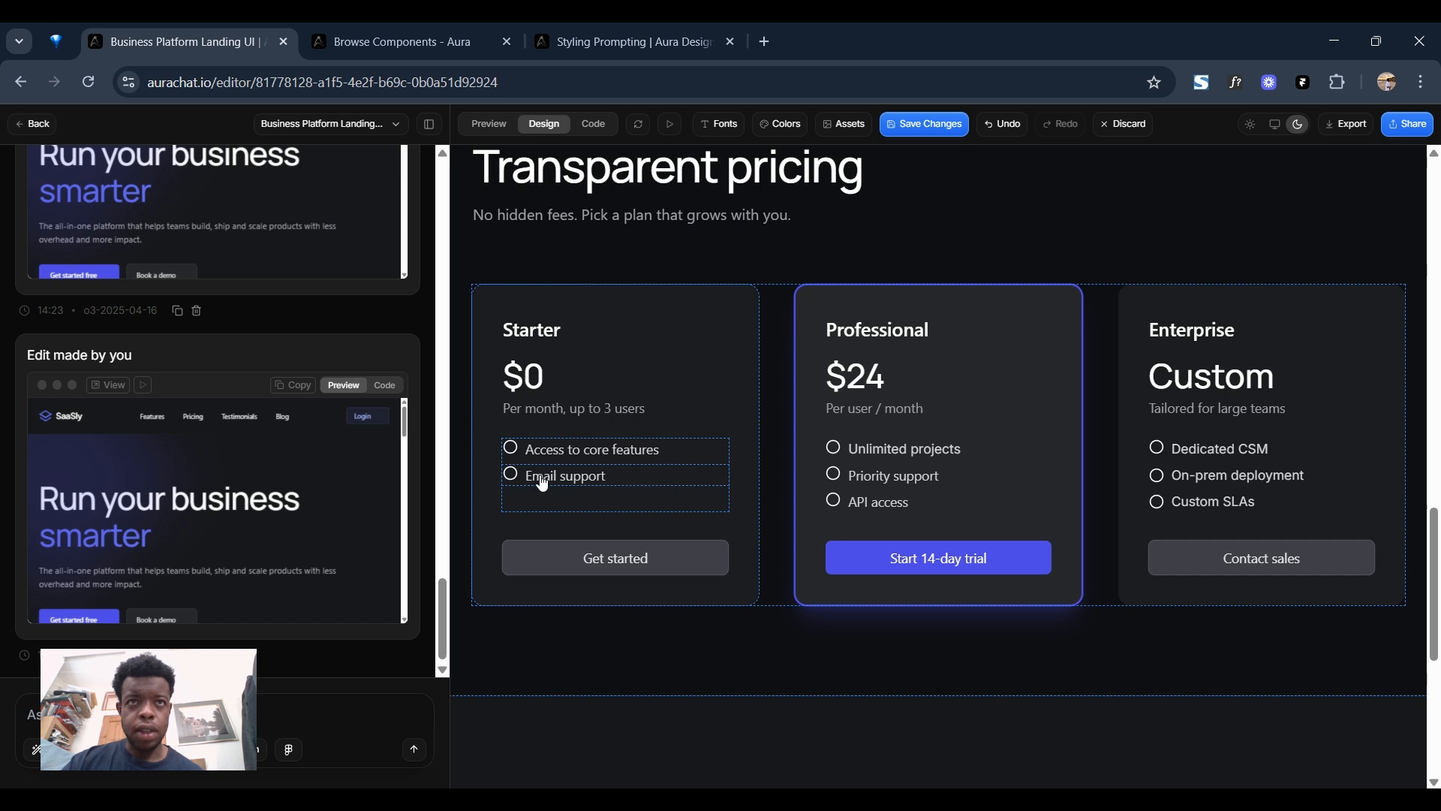
pyautogui.click(640, 479)
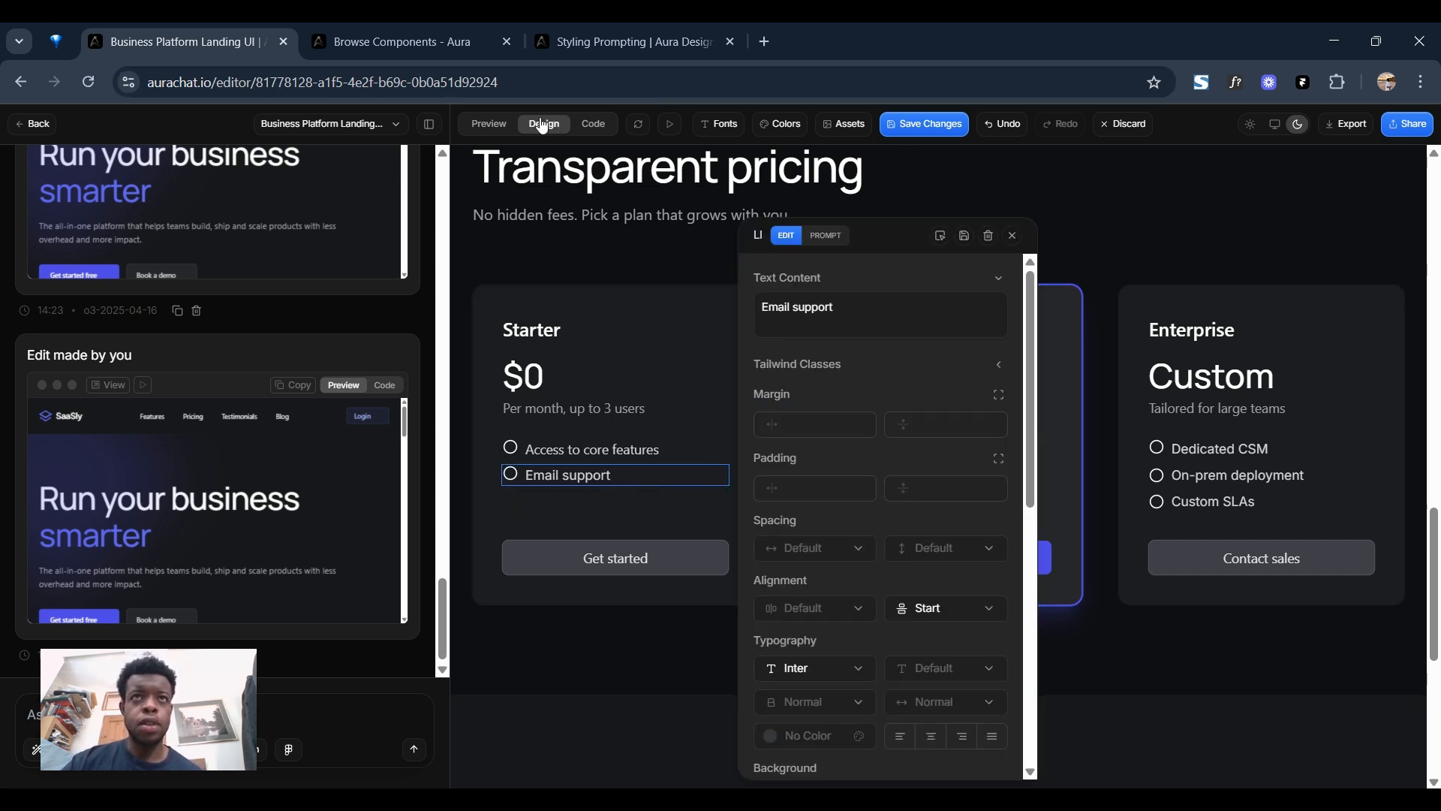
pyautogui.click(924, 606)
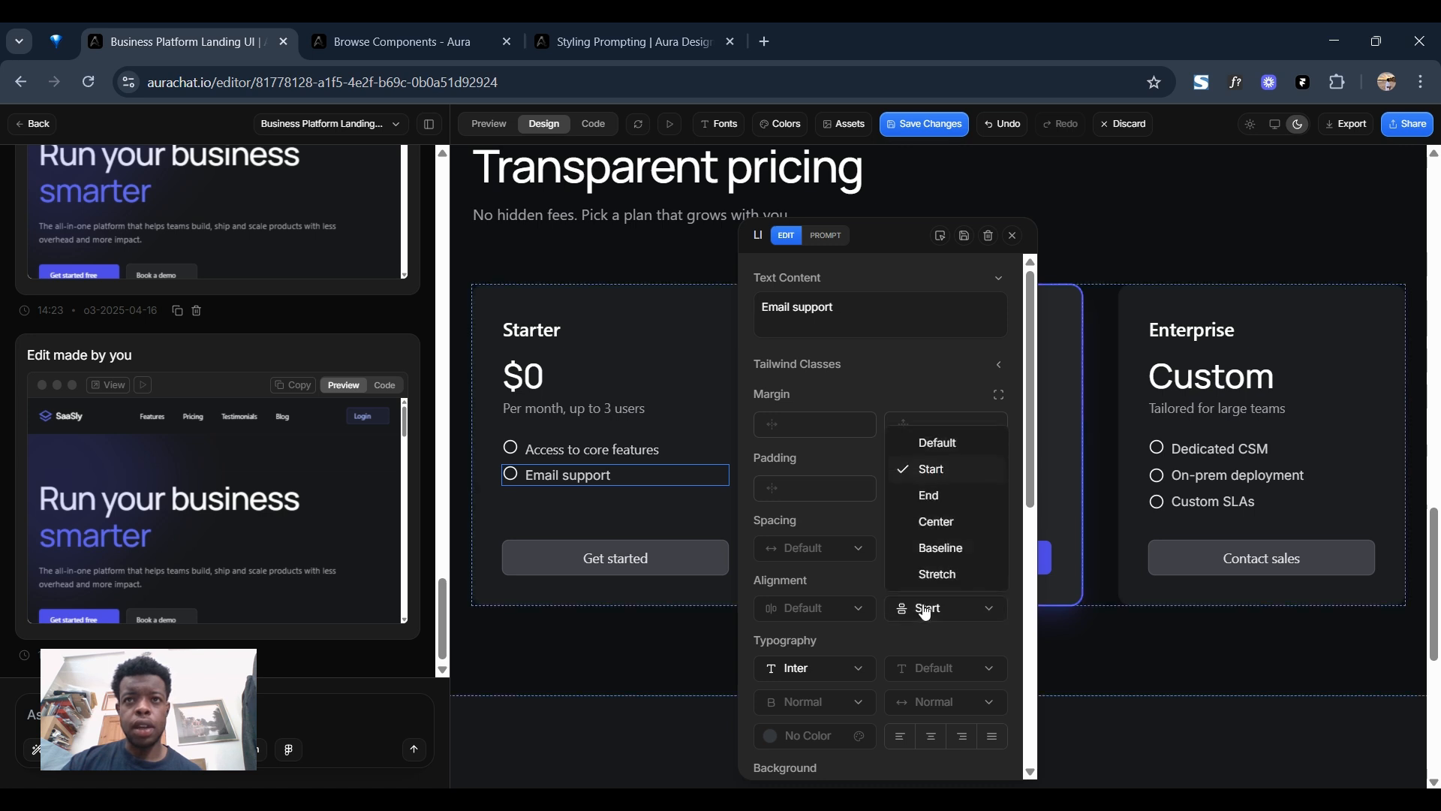
pyautogui.click(935, 523)
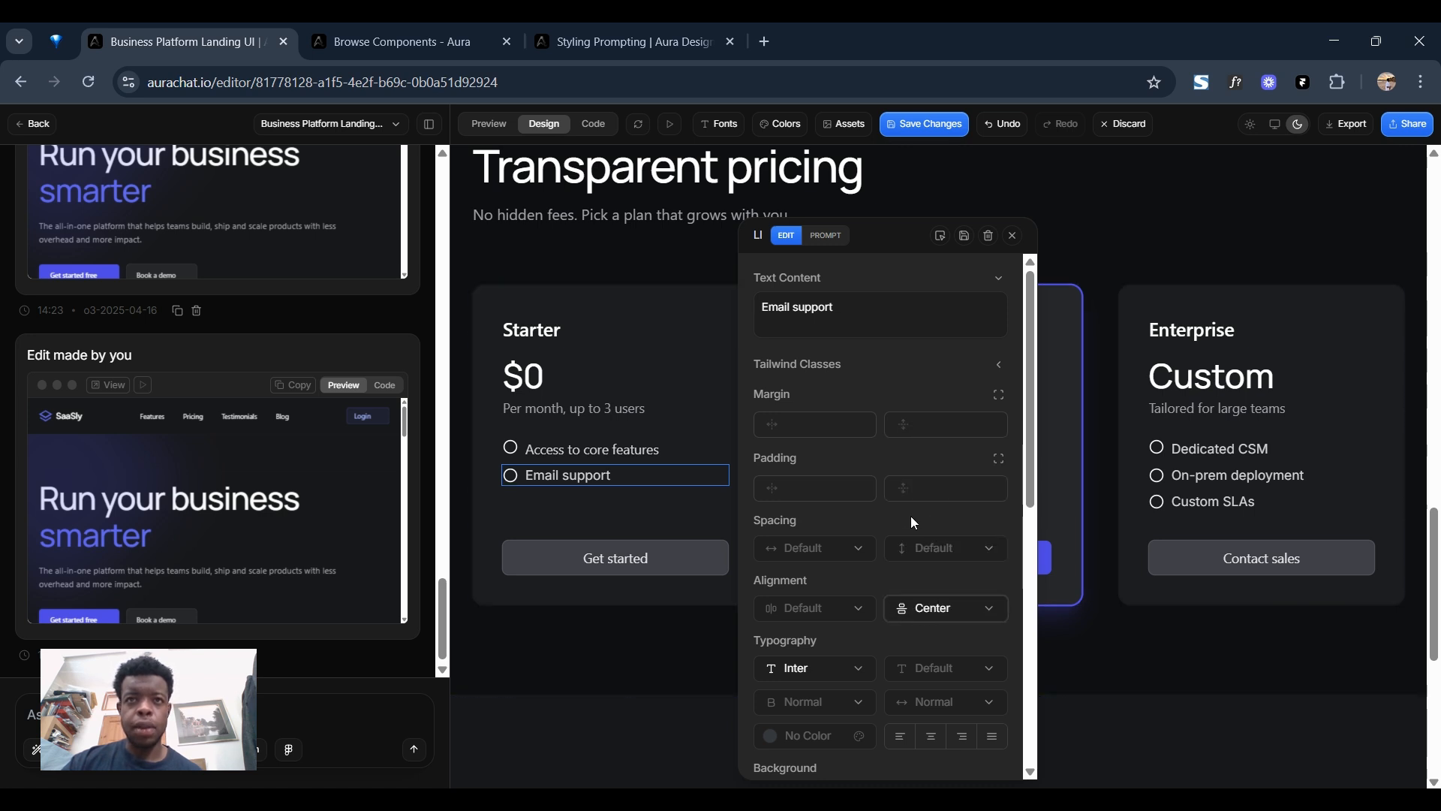
pyautogui.click(593, 449)
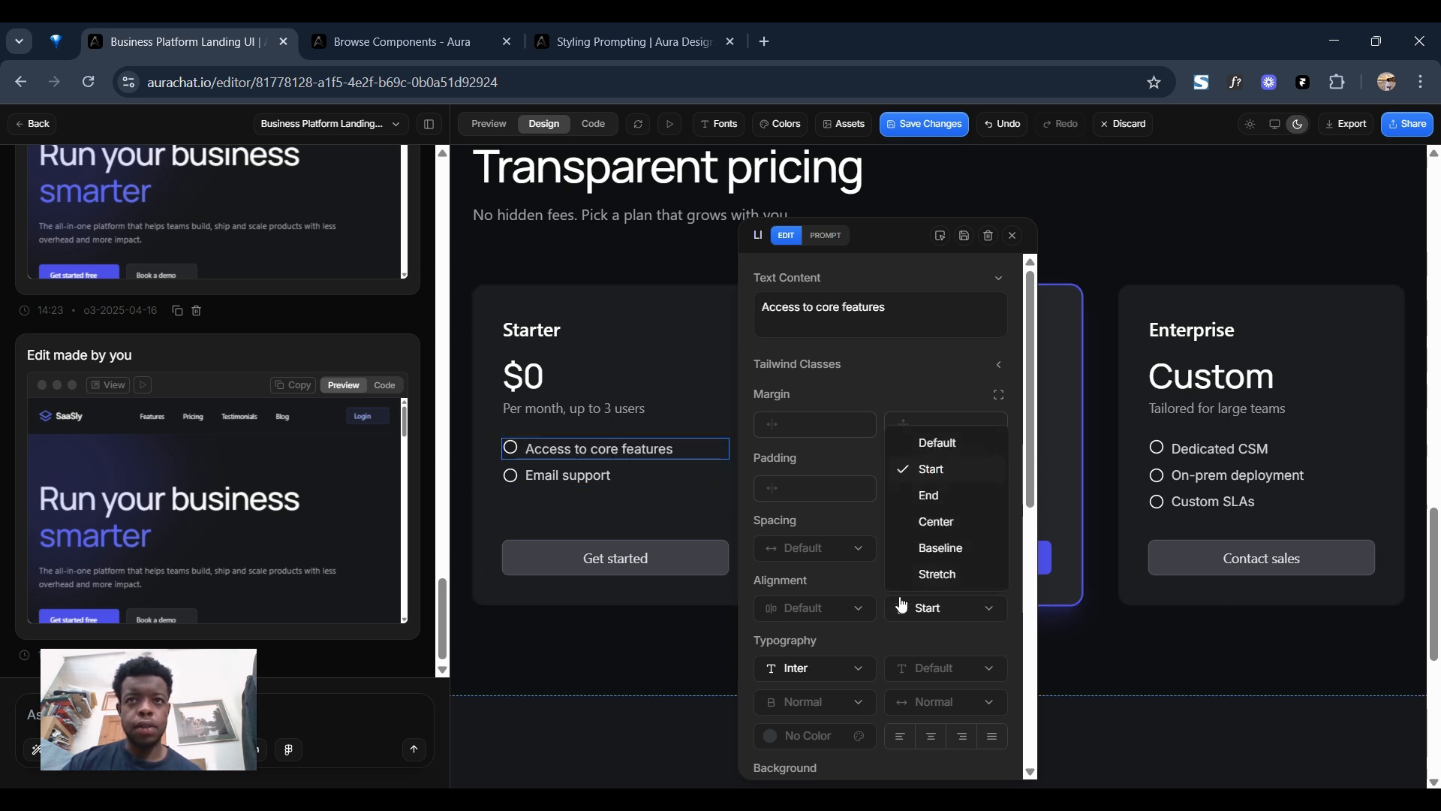
pyautogui.click(936, 521)
# Set the vertical alignment of the Professional plan's "Unlimited projects", "Priority support" and "API access" items to Center.
pyautogui.moveTo(890, 232); pyautogui.dragTo(675, 237)
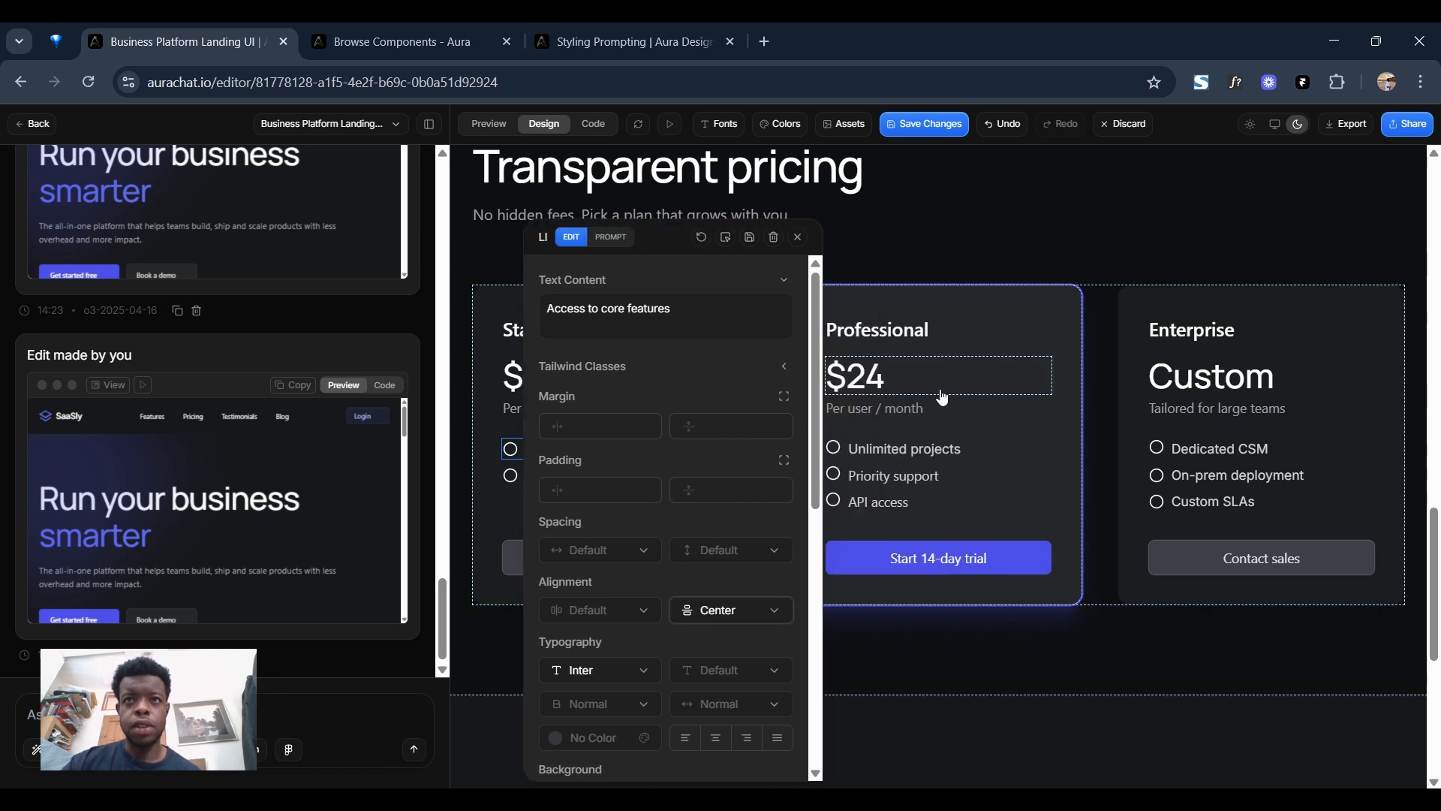
pyautogui.click(947, 449)
pyautogui.click(733, 610)
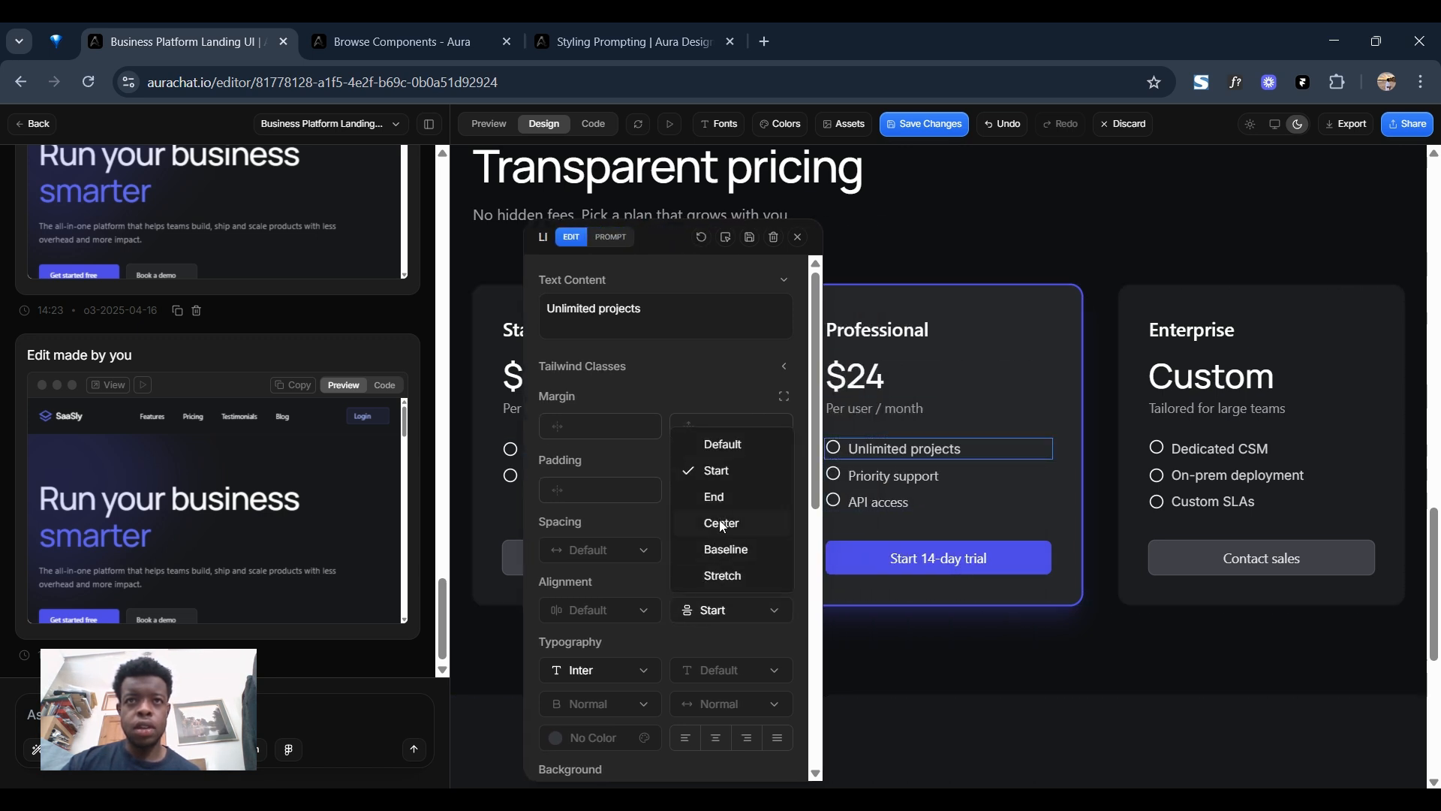
pyautogui.click(722, 523)
pyautogui.click(893, 475)
pyautogui.click(732, 609)
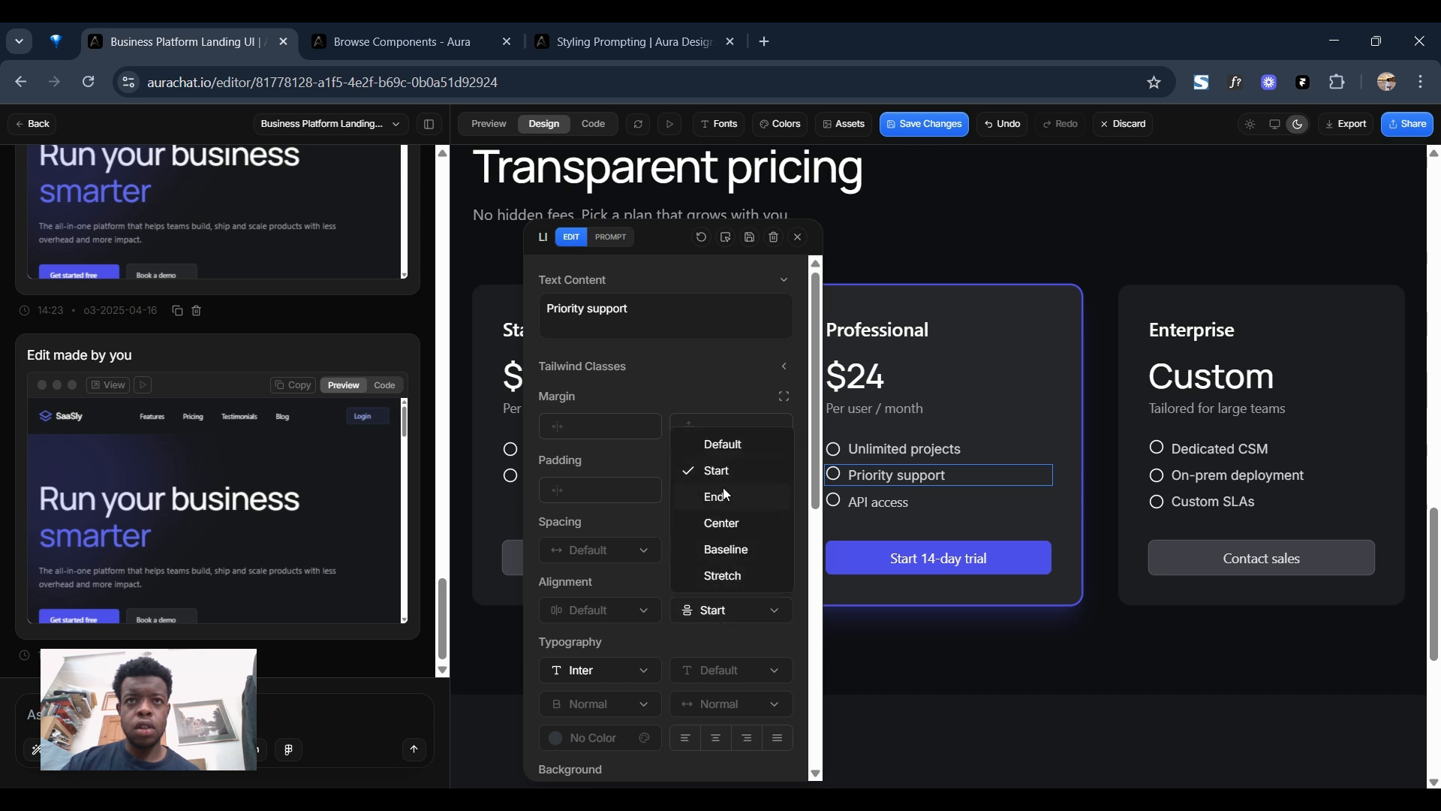
pyautogui.click(732, 523)
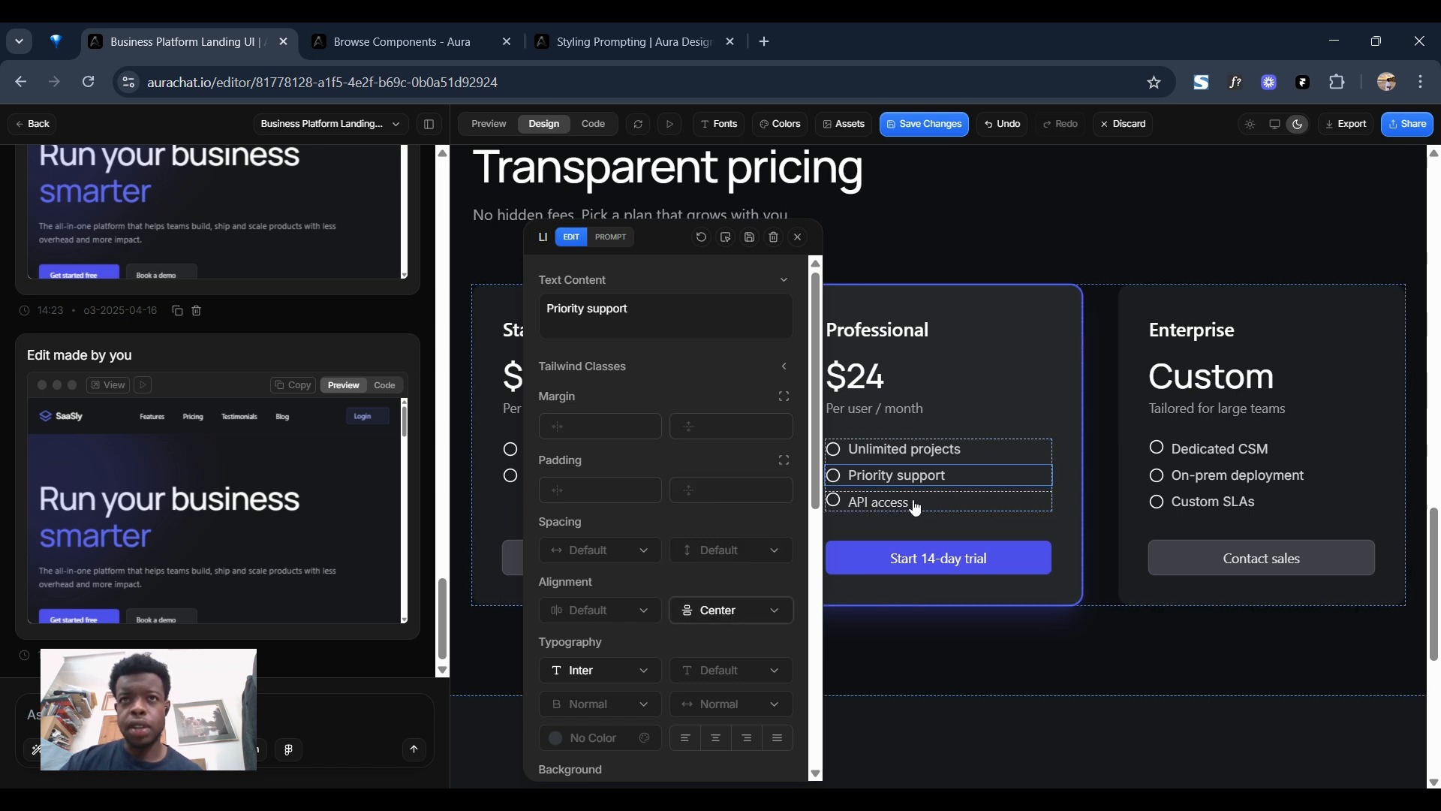
pyautogui.click(913, 502)
pyautogui.click(722, 611)
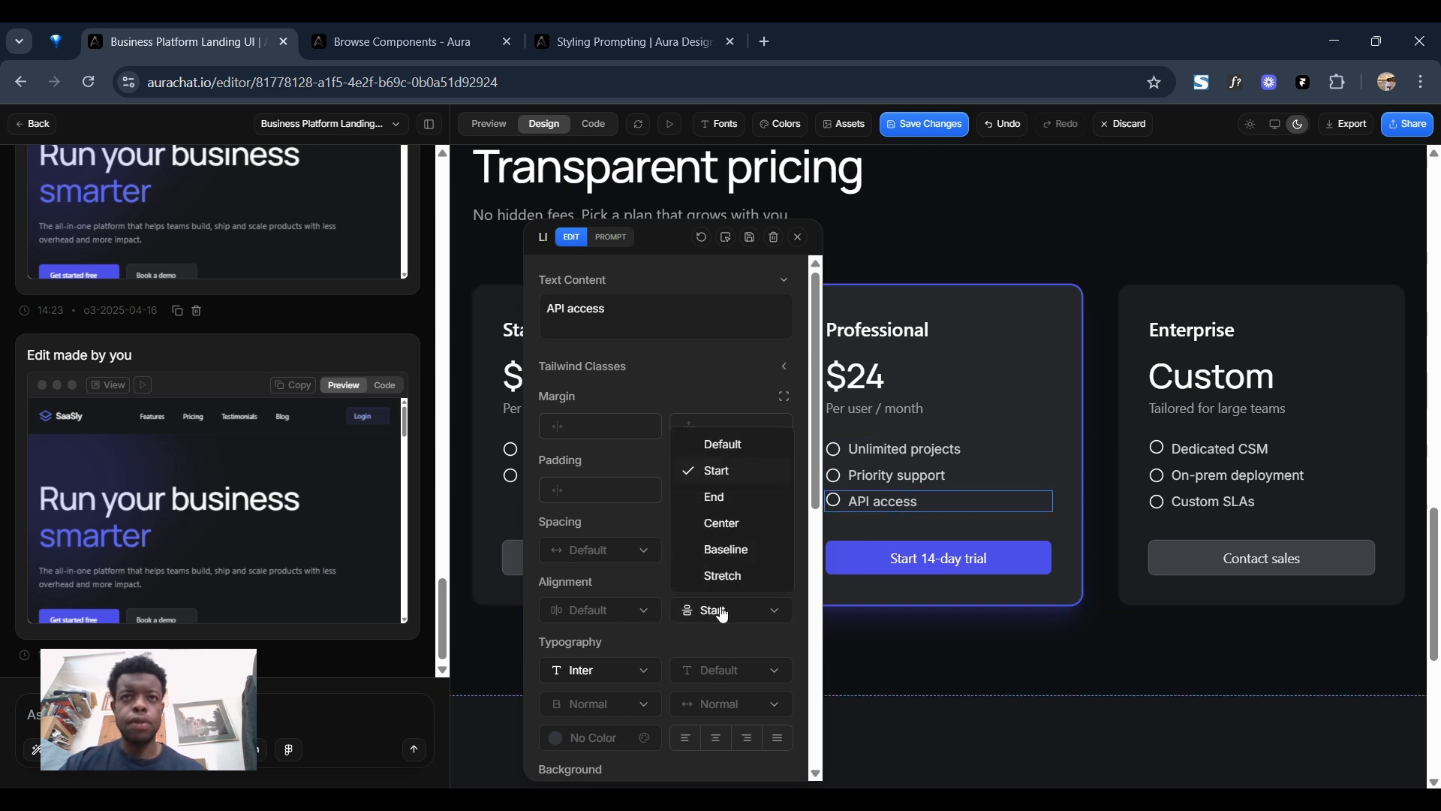
pyautogui.click(716, 523)
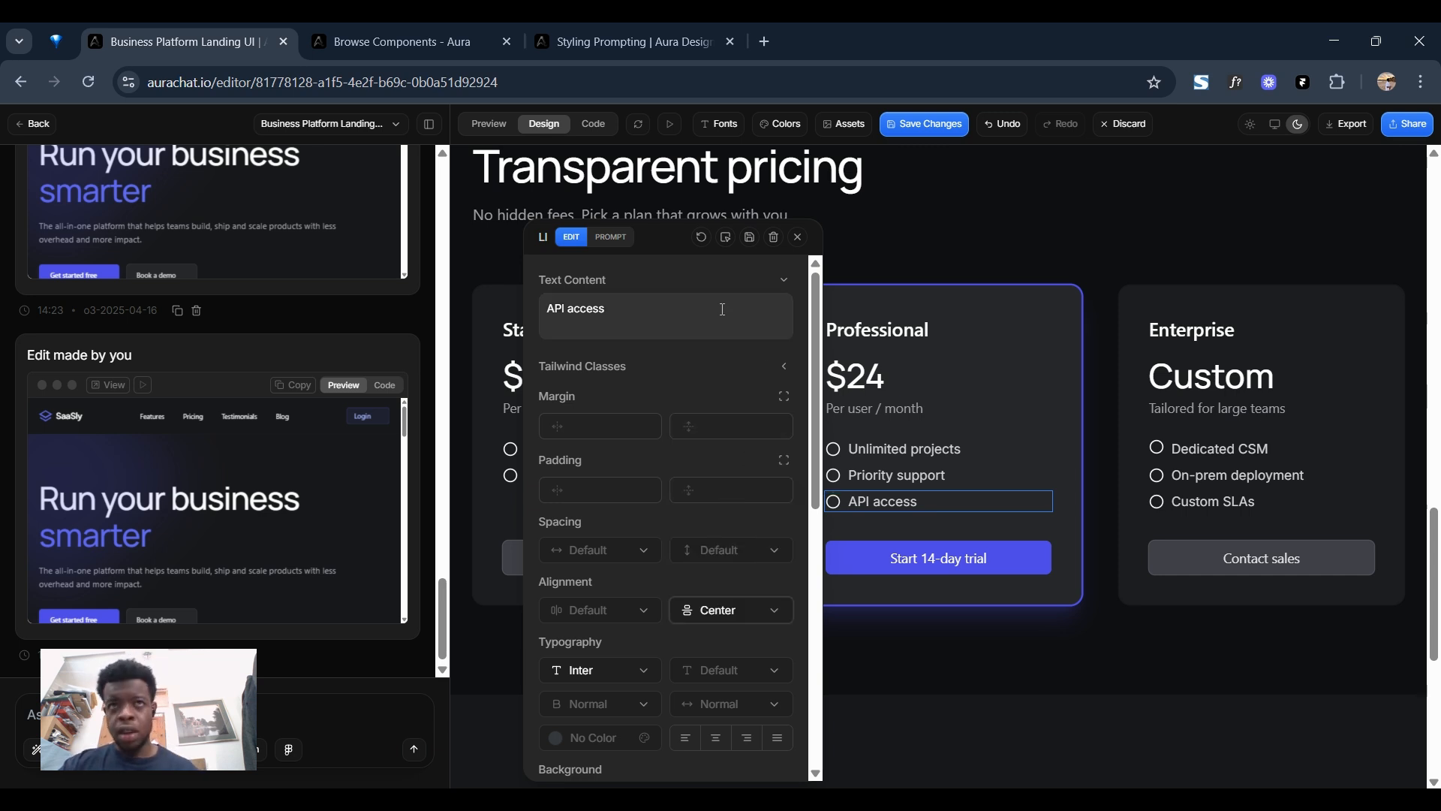
# Finish editing the Professional plan's "API access" item and save the pricing list alignment changes.
pyautogui.click(797, 237)
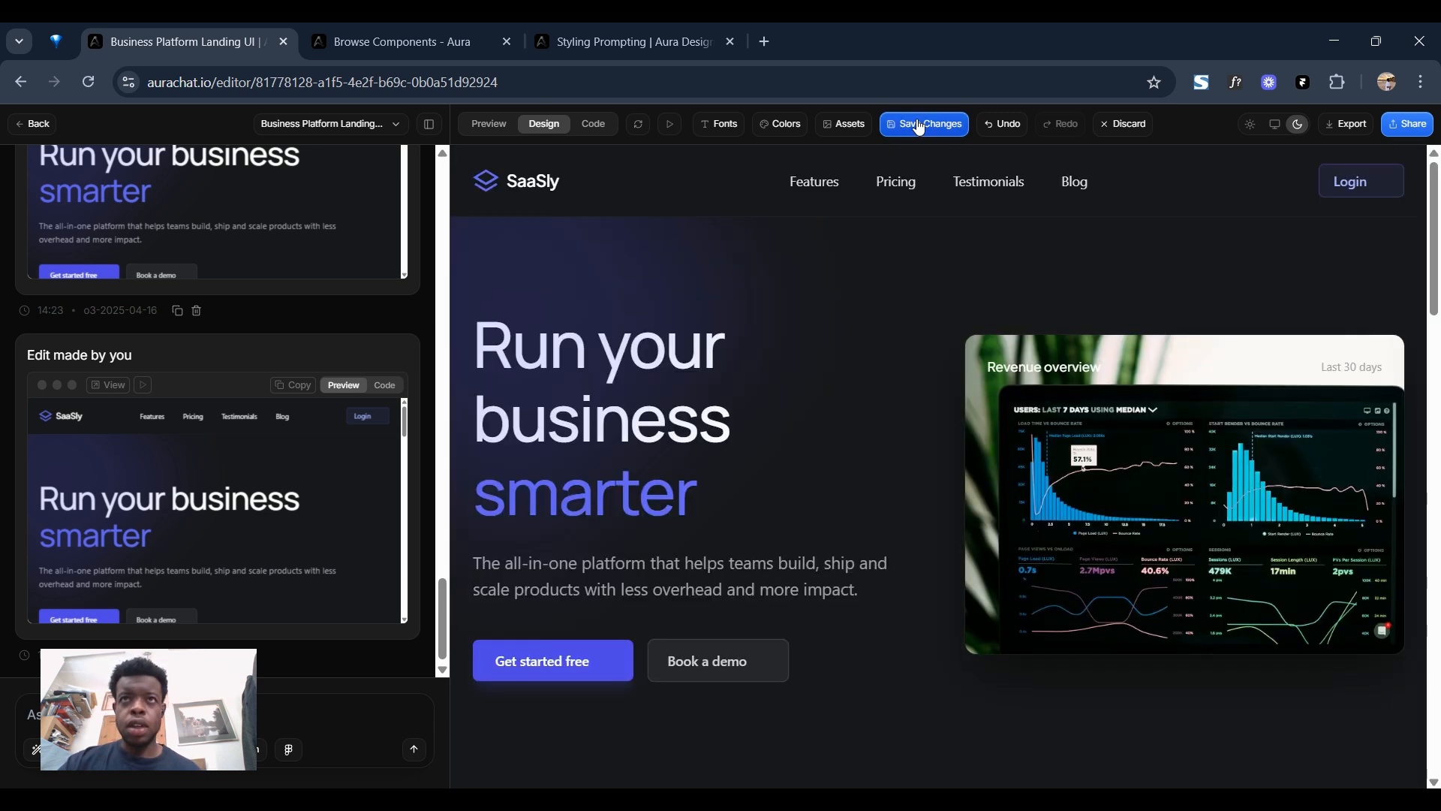
pyautogui.click(917, 120)
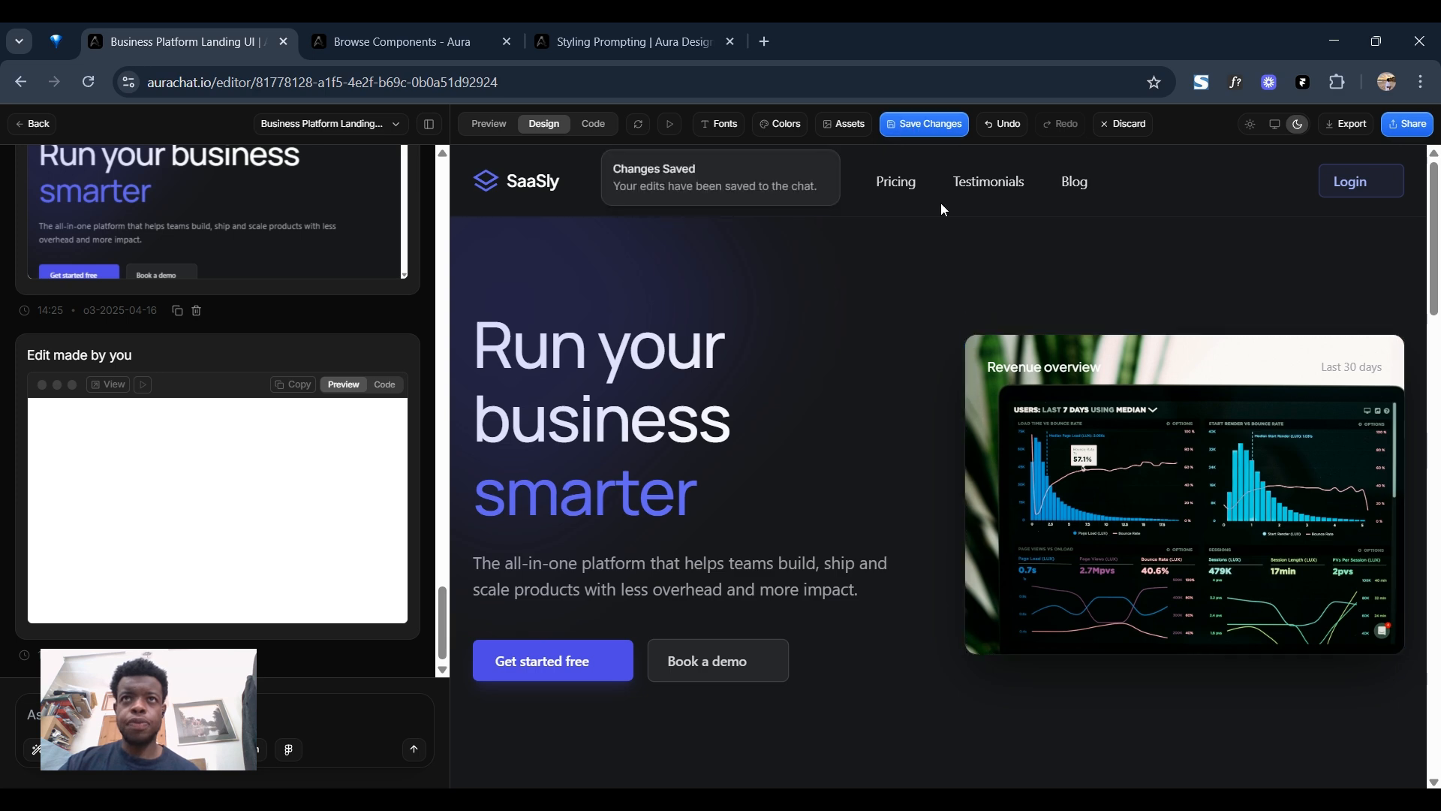
# Set the border colour of the first testimonial card under "Loved by teams worldwide" to indigo-600.
pyautogui.scroll(-15, 976, 353)
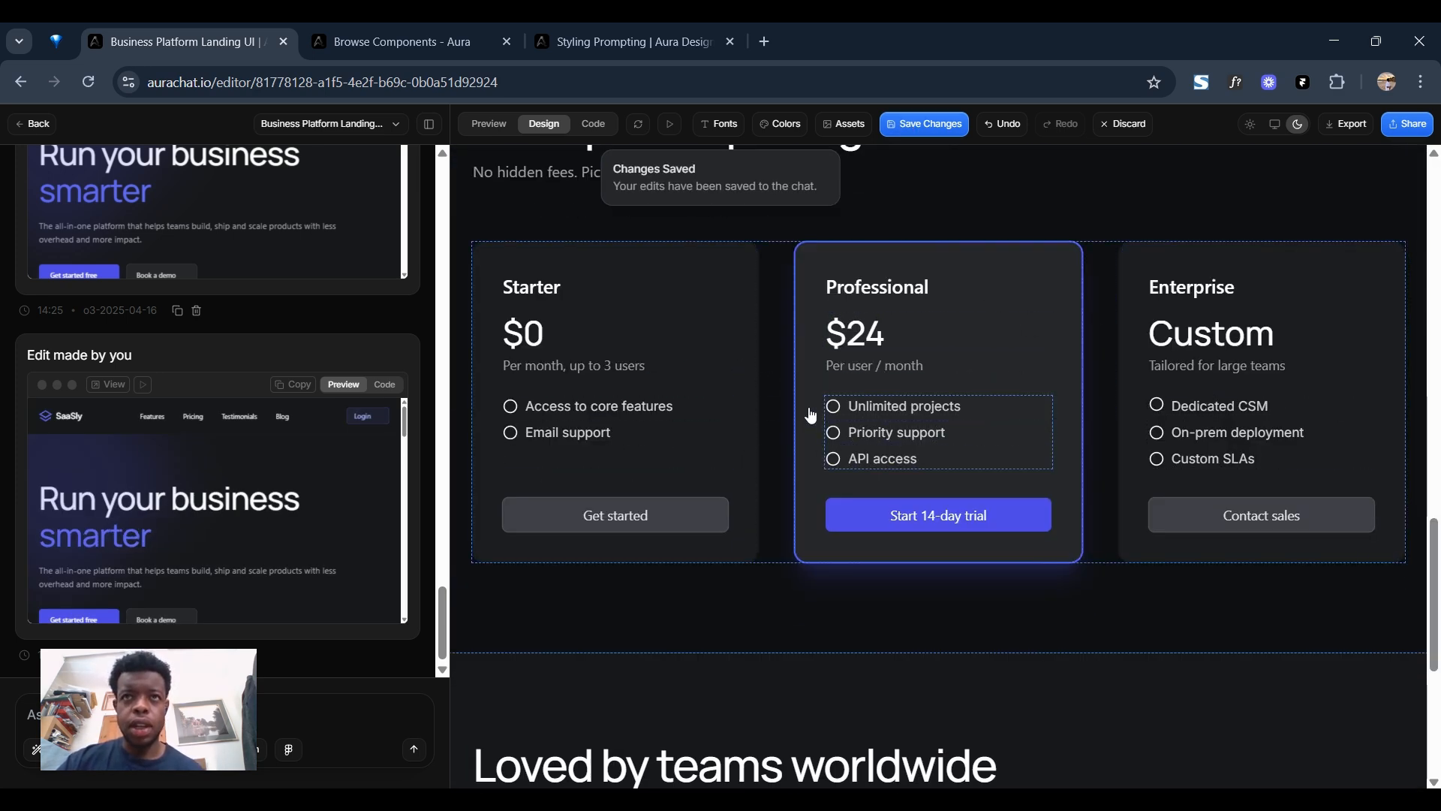
pyautogui.scroll(-5, 1023, 589)
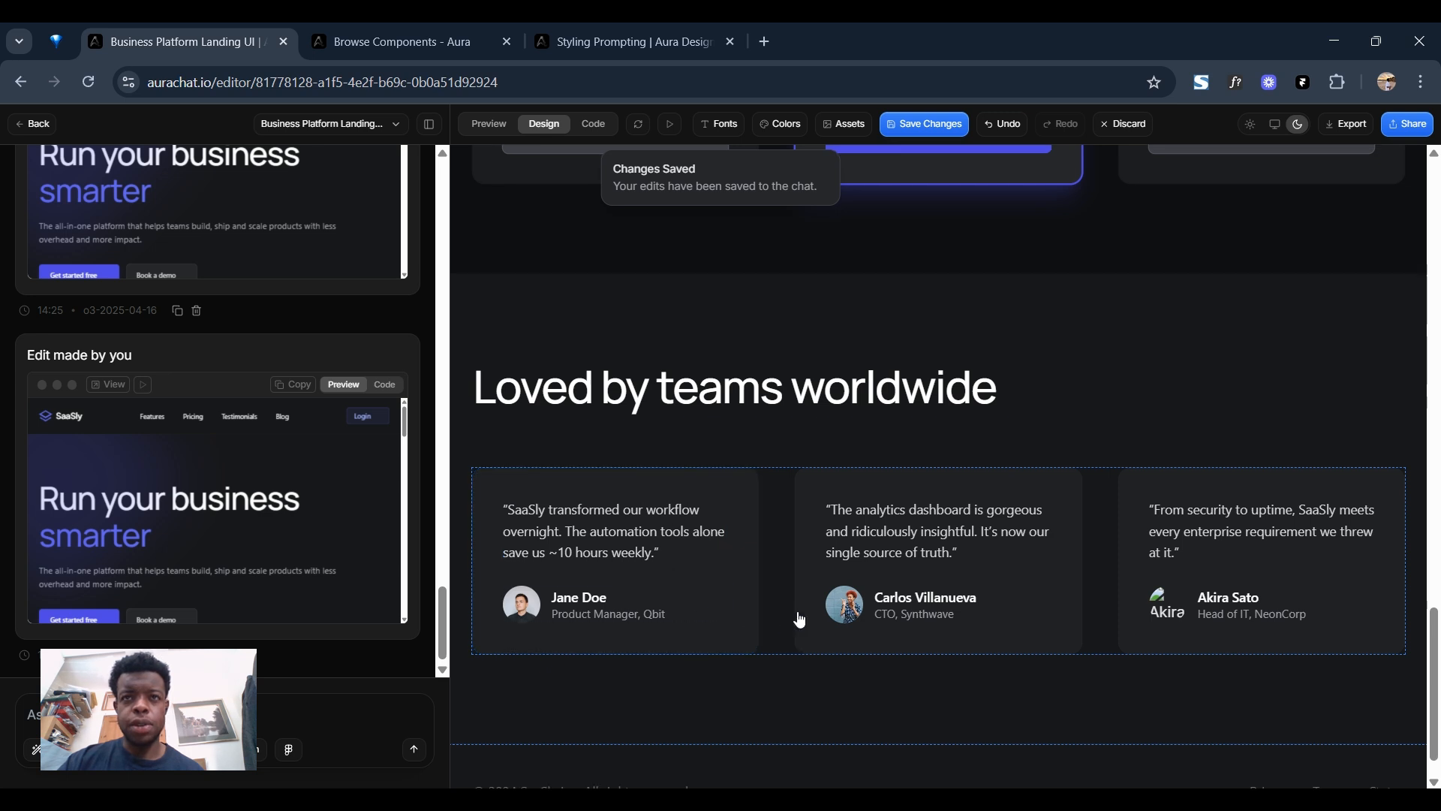
pyautogui.scroll(-2, 797, 618)
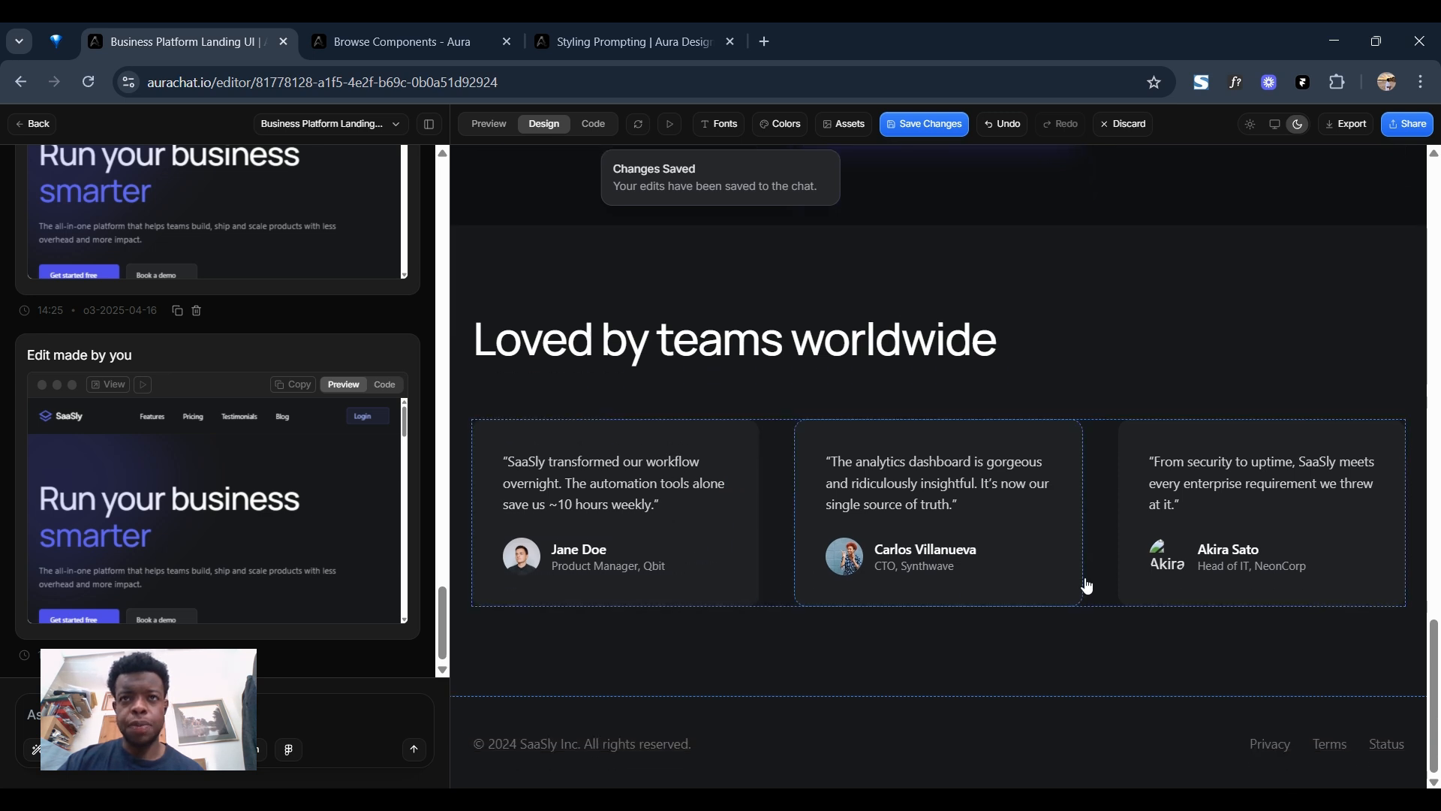
pyautogui.click(745, 530)
pyautogui.scroll(-1, 826, 488)
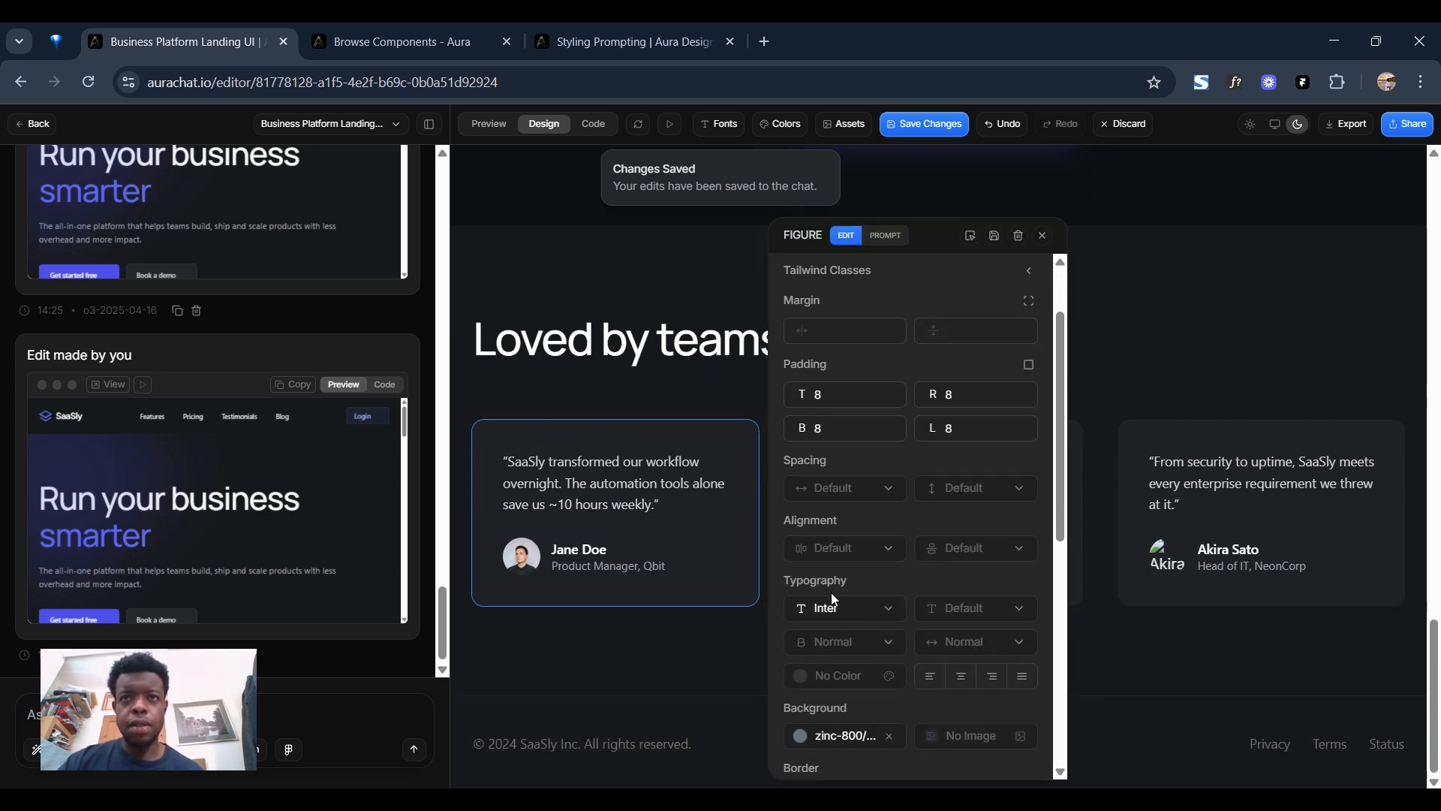
pyautogui.scroll(-2, 856, 512)
pyautogui.click(840, 612)
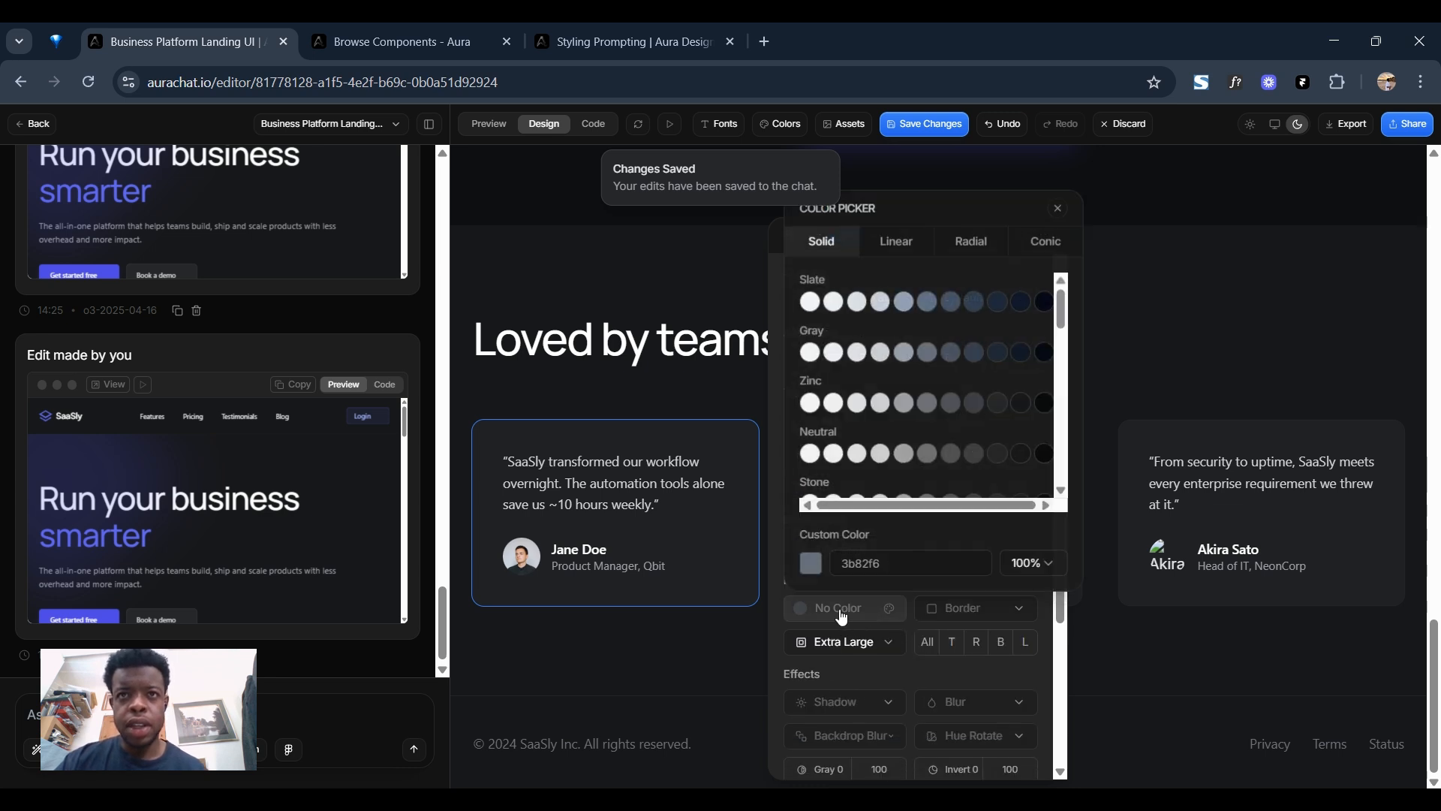
pyautogui.scroll(-8, 916, 420)
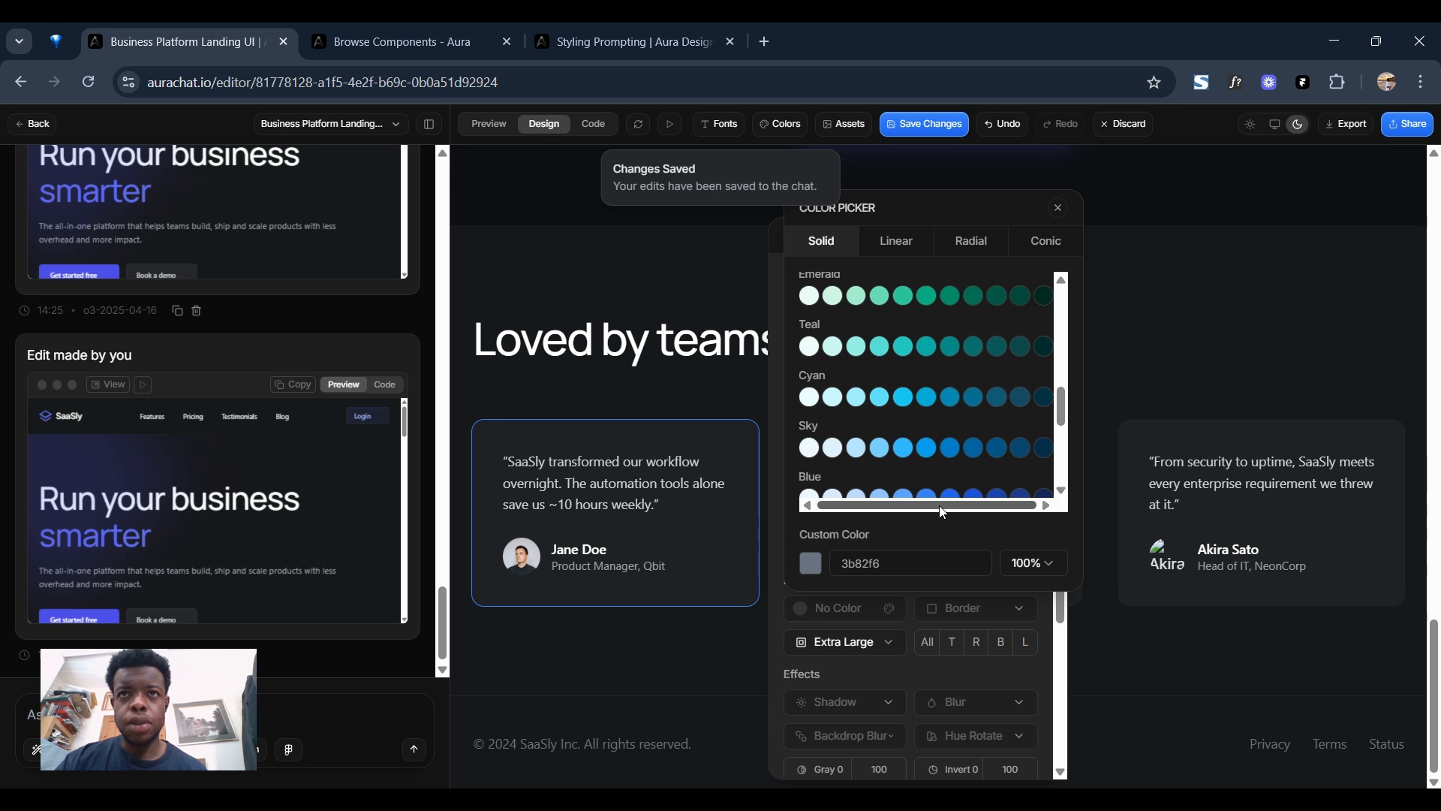
pyautogui.scroll(-3, 958, 429)
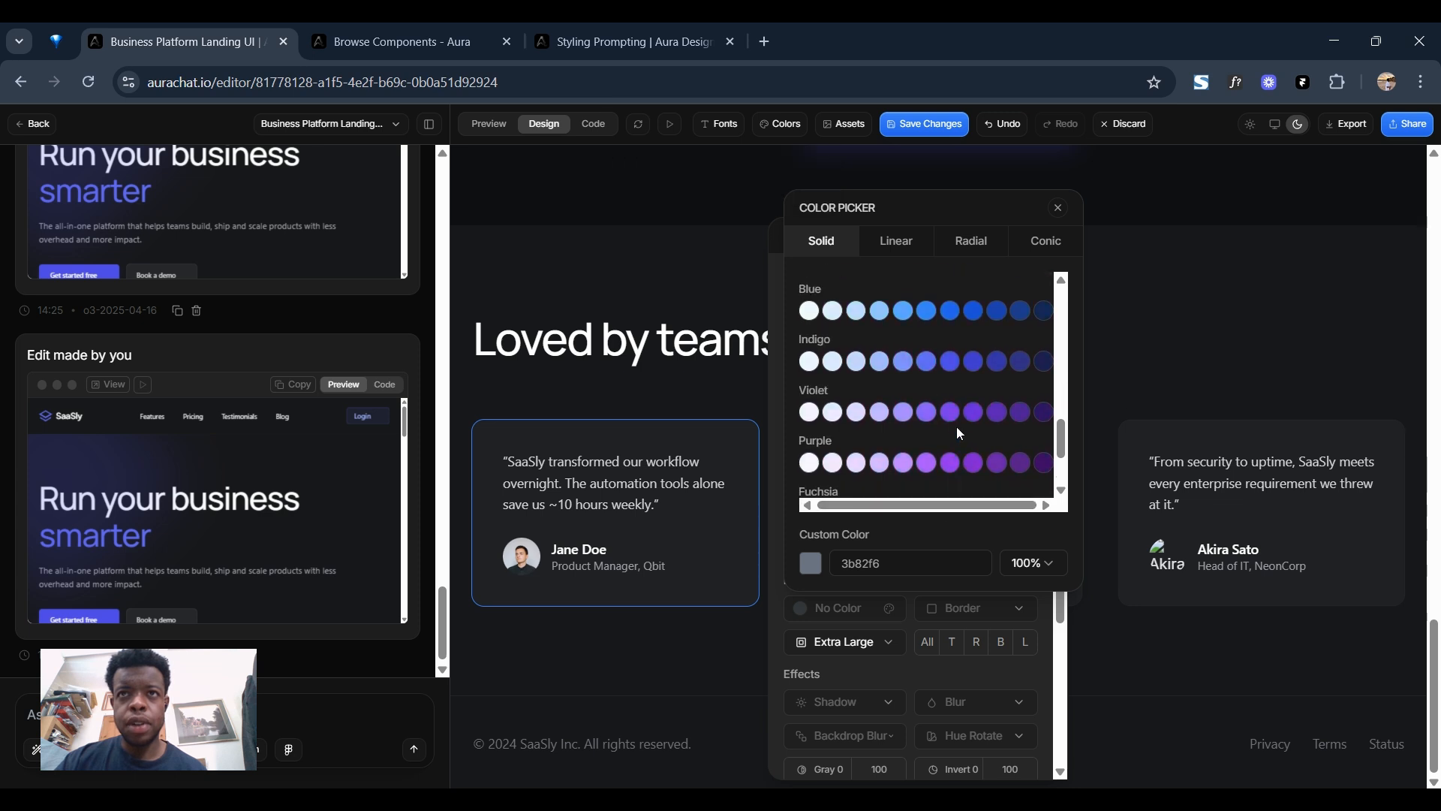
pyautogui.click(950, 361)
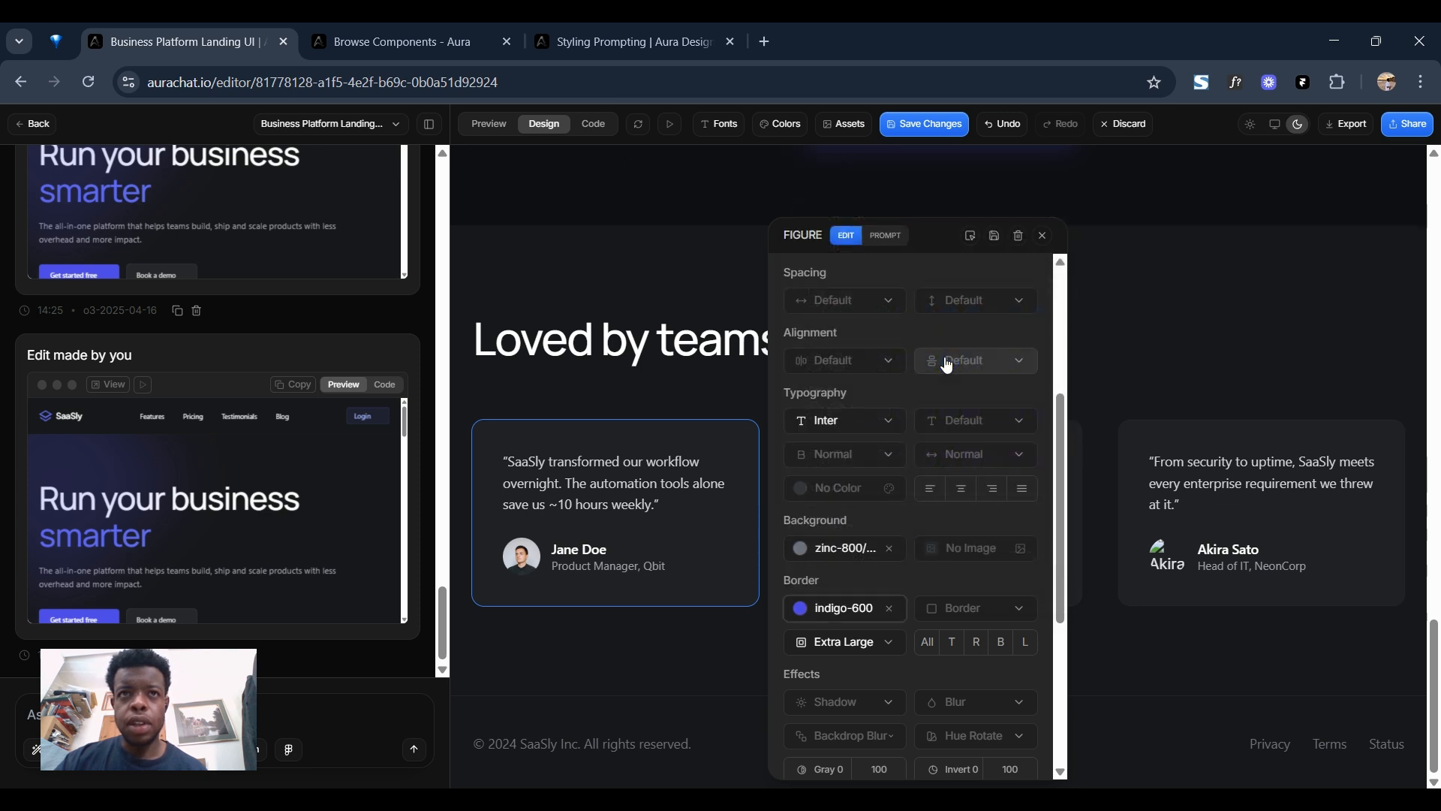
# Try a 2px border on the first testimonial card, settle on 1px and save the changes.
pyautogui.click(963, 613)
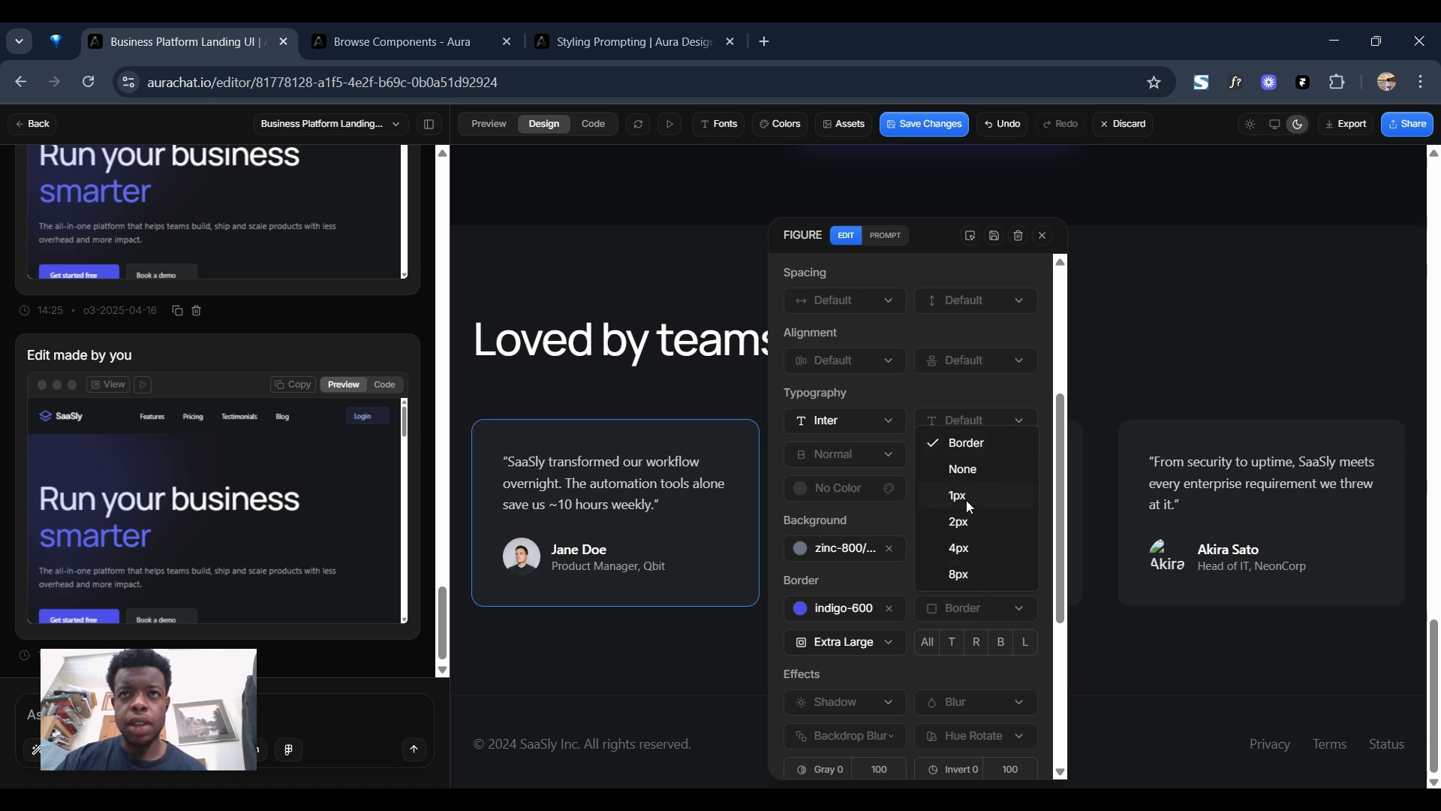
pyautogui.click(961, 521)
pyautogui.click(975, 608)
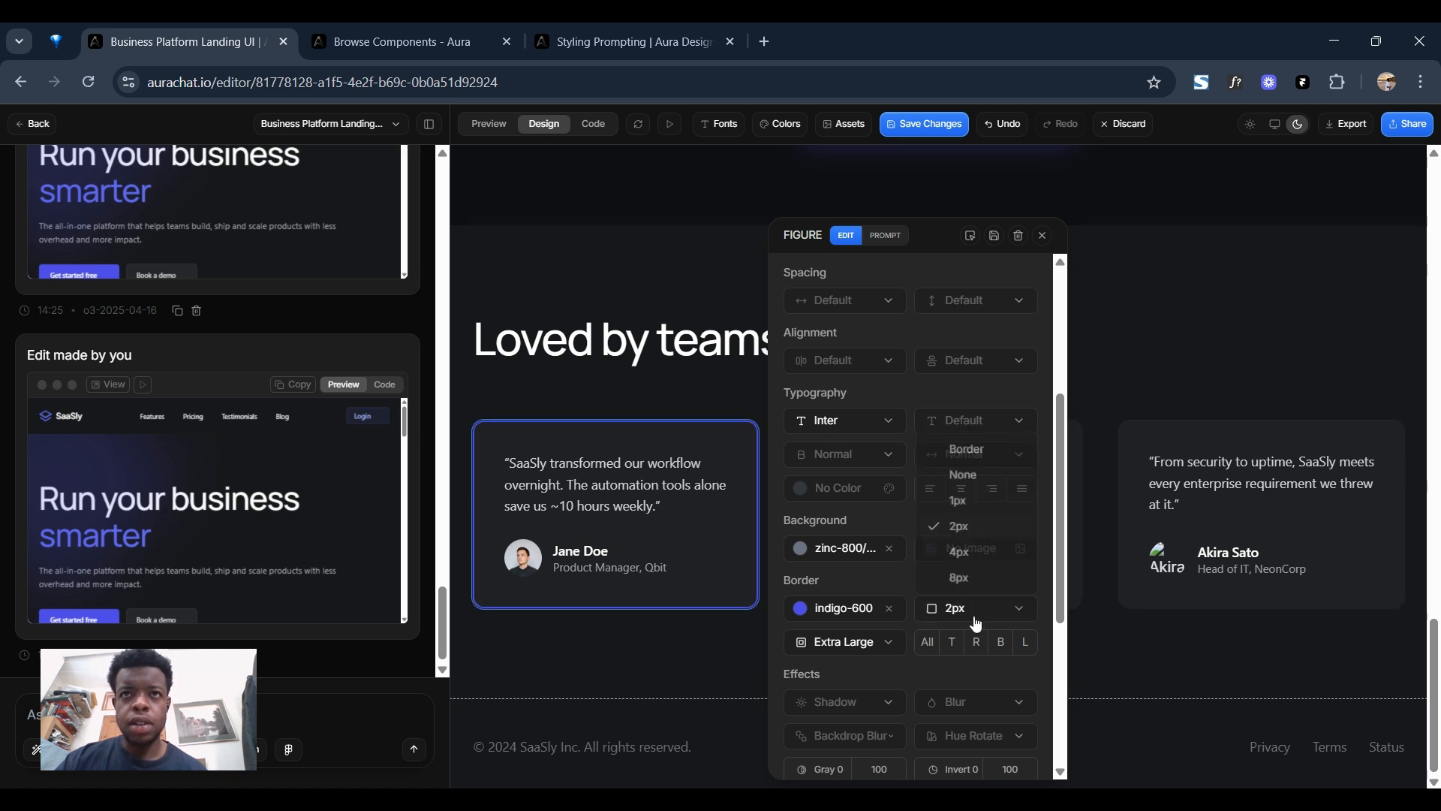
pyautogui.click(960, 497)
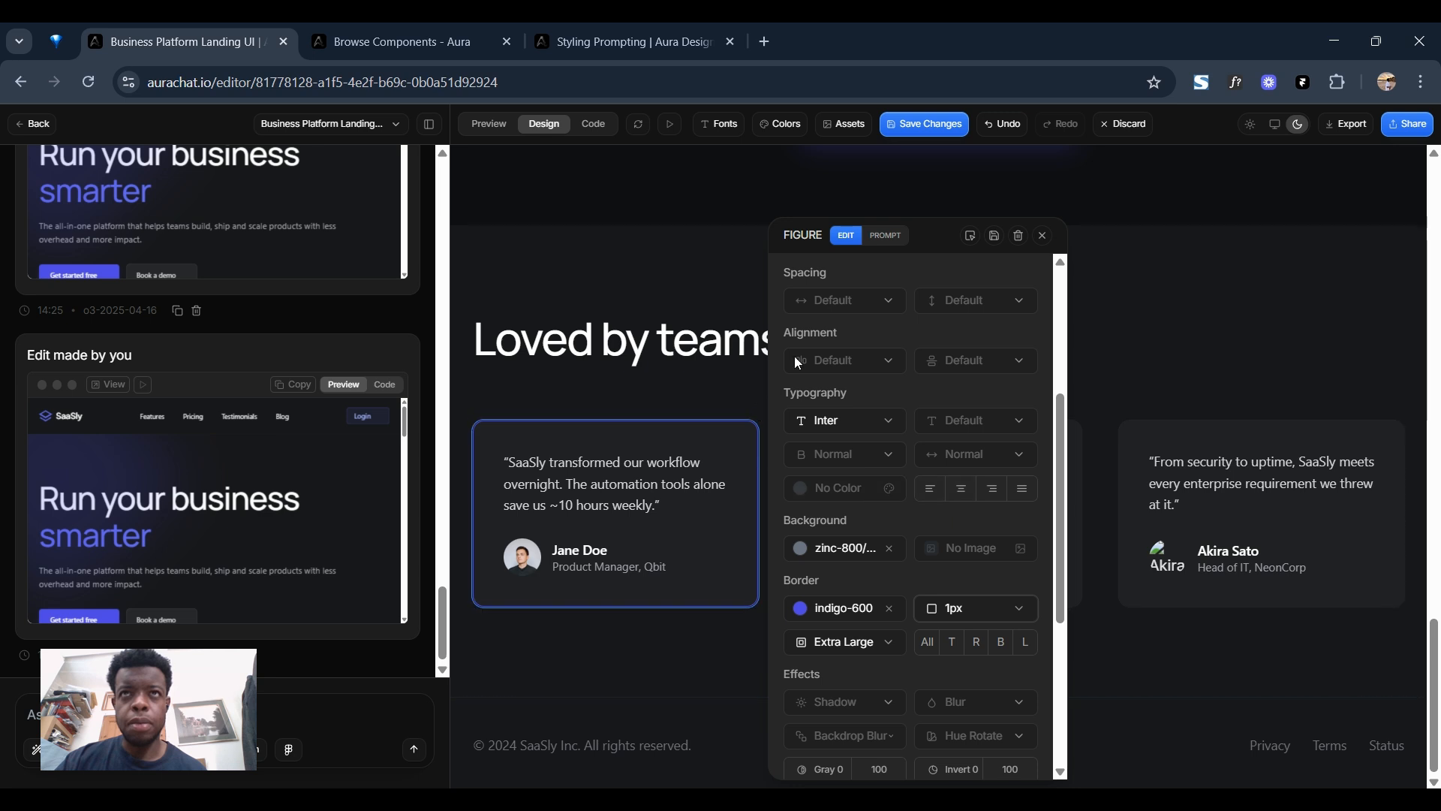
pyautogui.click(1044, 235)
pyautogui.click(924, 128)
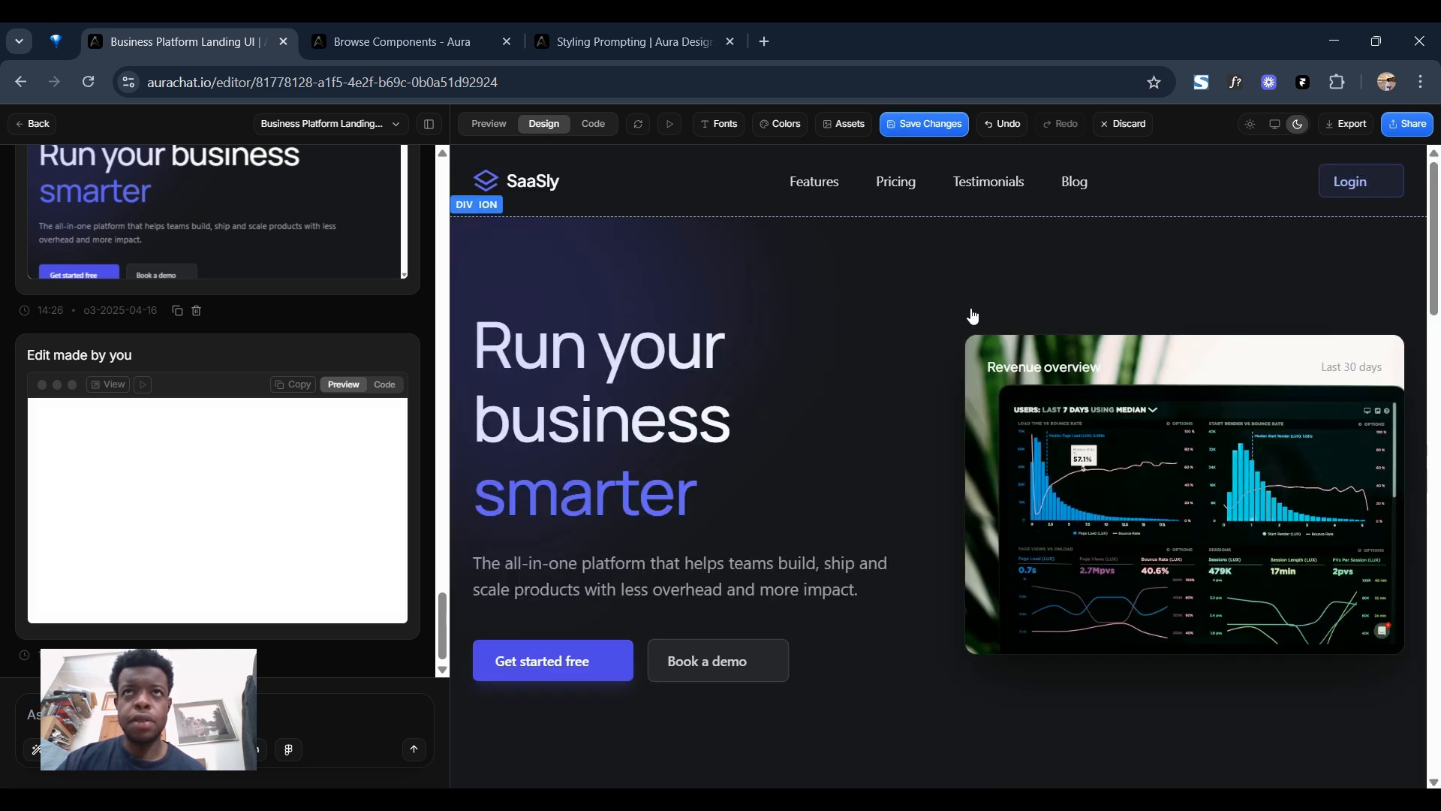
# Set the border colour of the middle testimonial card under "Loved by teams worldwide" to indigo-500.
pyautogui.scroll(-6, 901, 362)
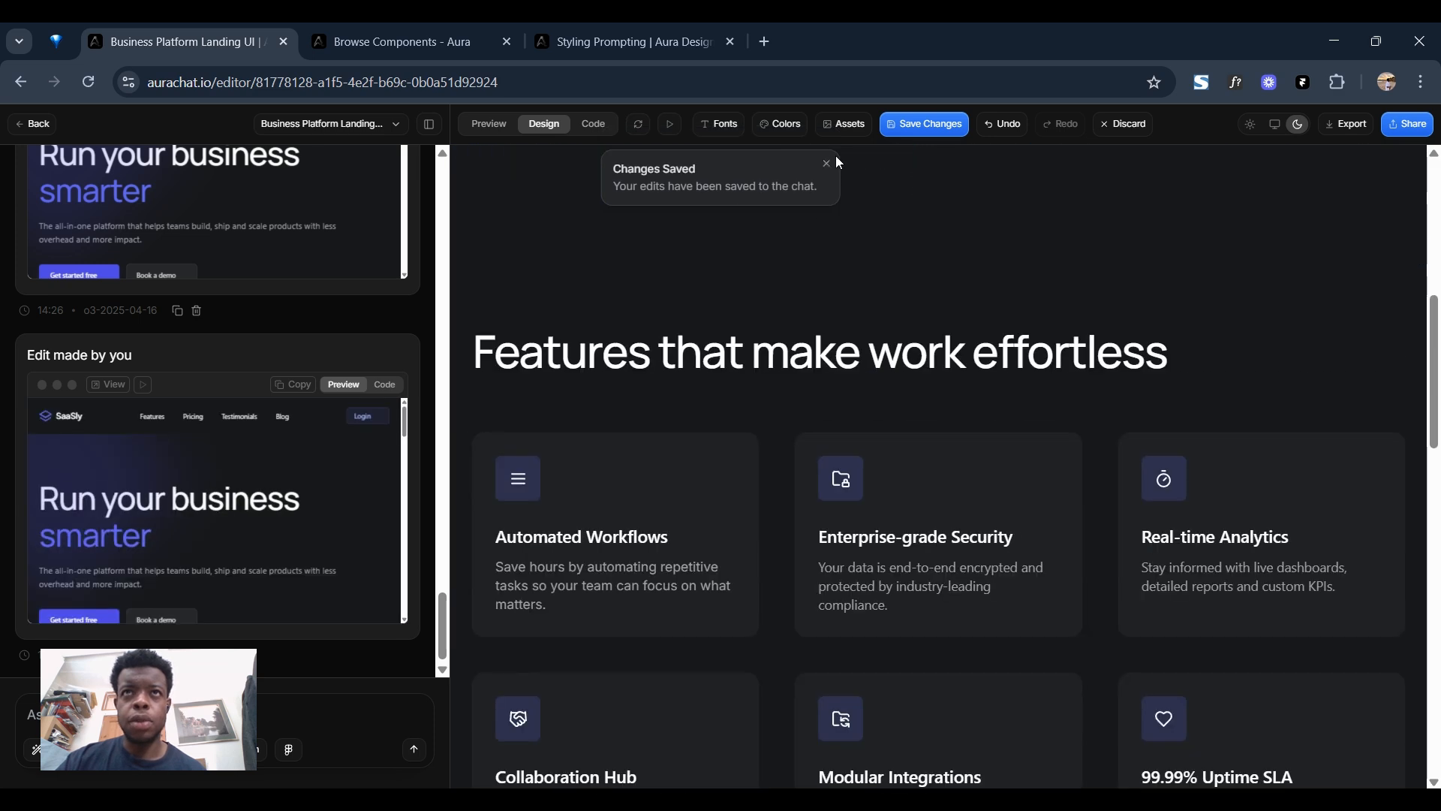
pyautogui.scroll(-6, 875, 383)
pyautogui.scroll(-8, 1060, 446)
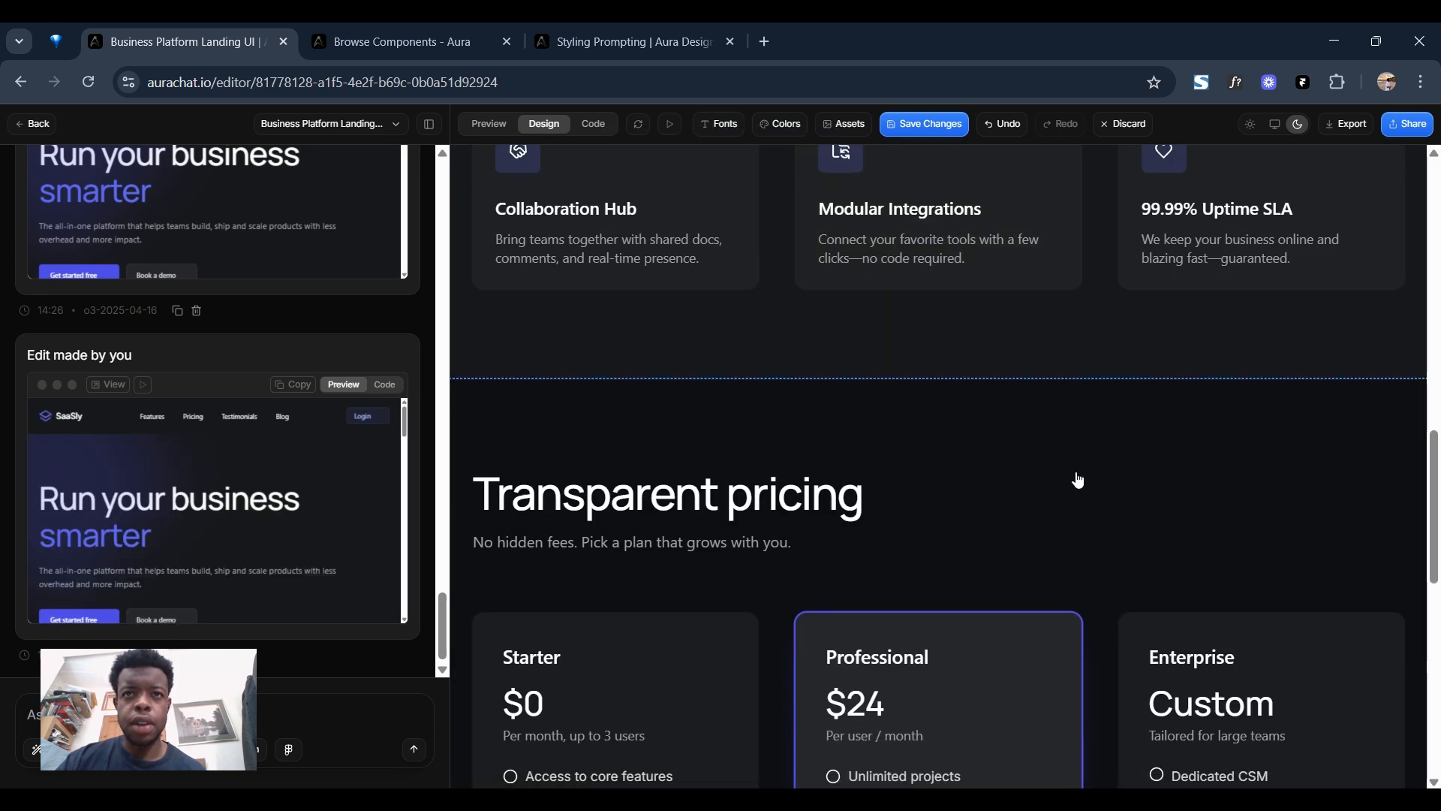
pyautogui.scroll(-2, 640, 469)
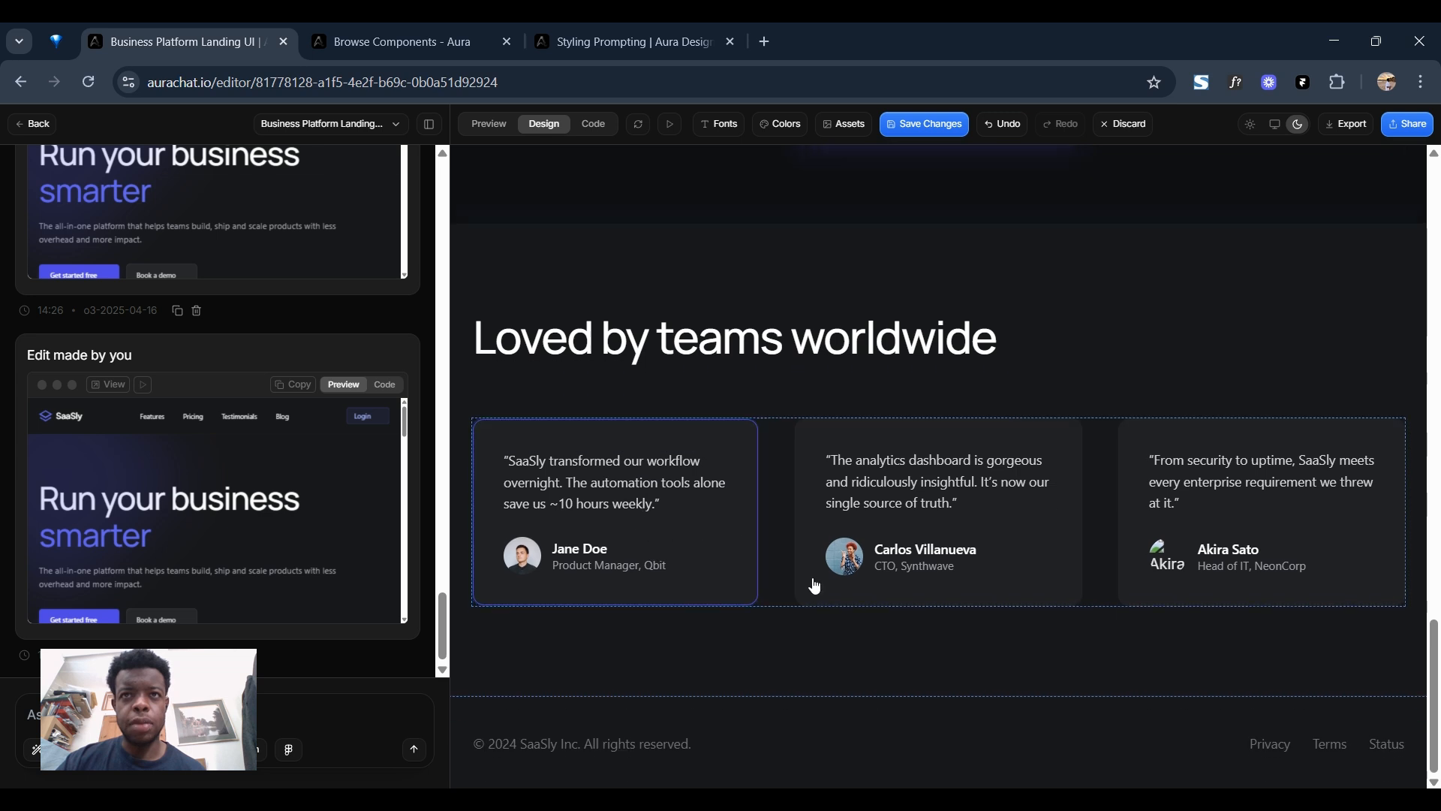
pyautogui.click(1072, 500)
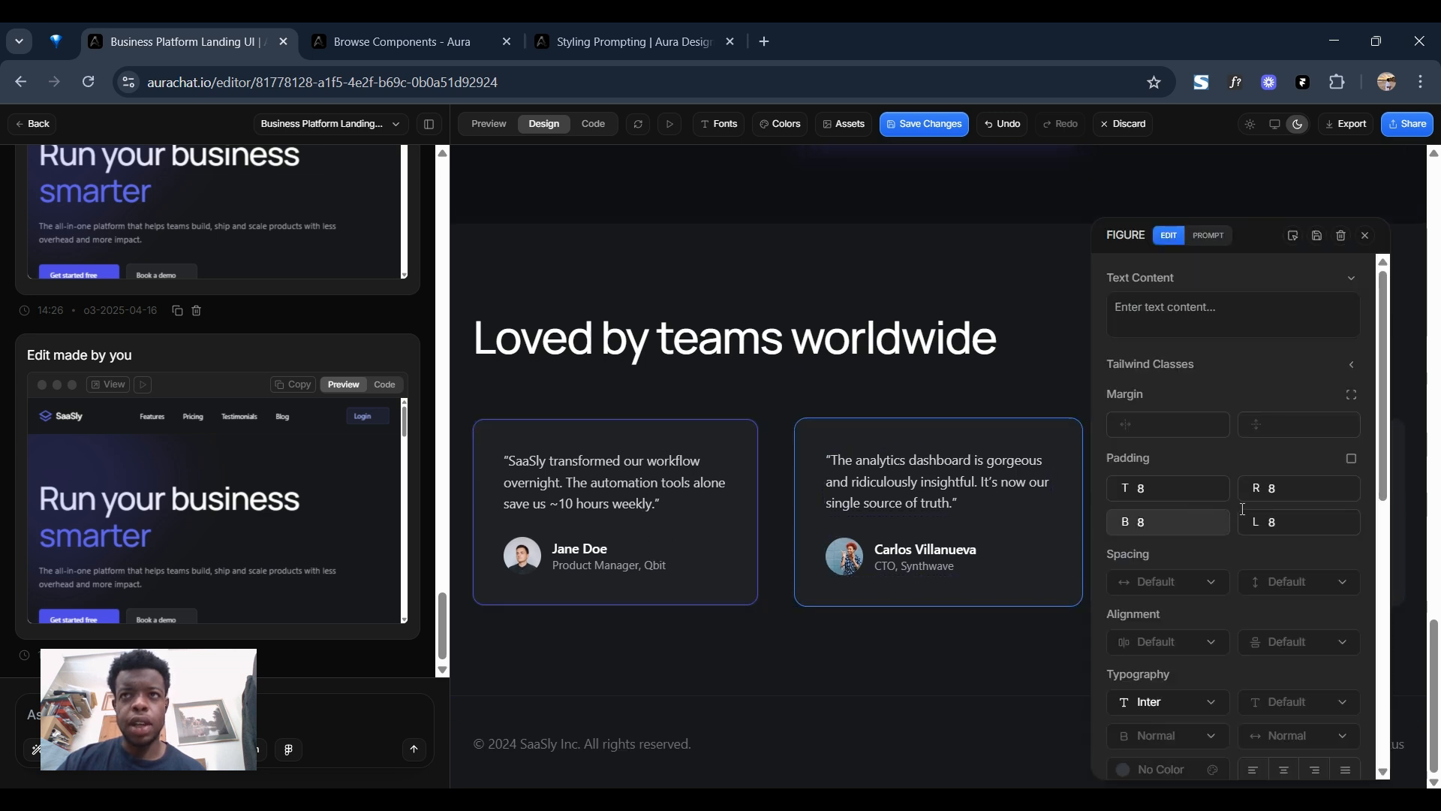
pyautogui.scroll(-3, 1254, 496)
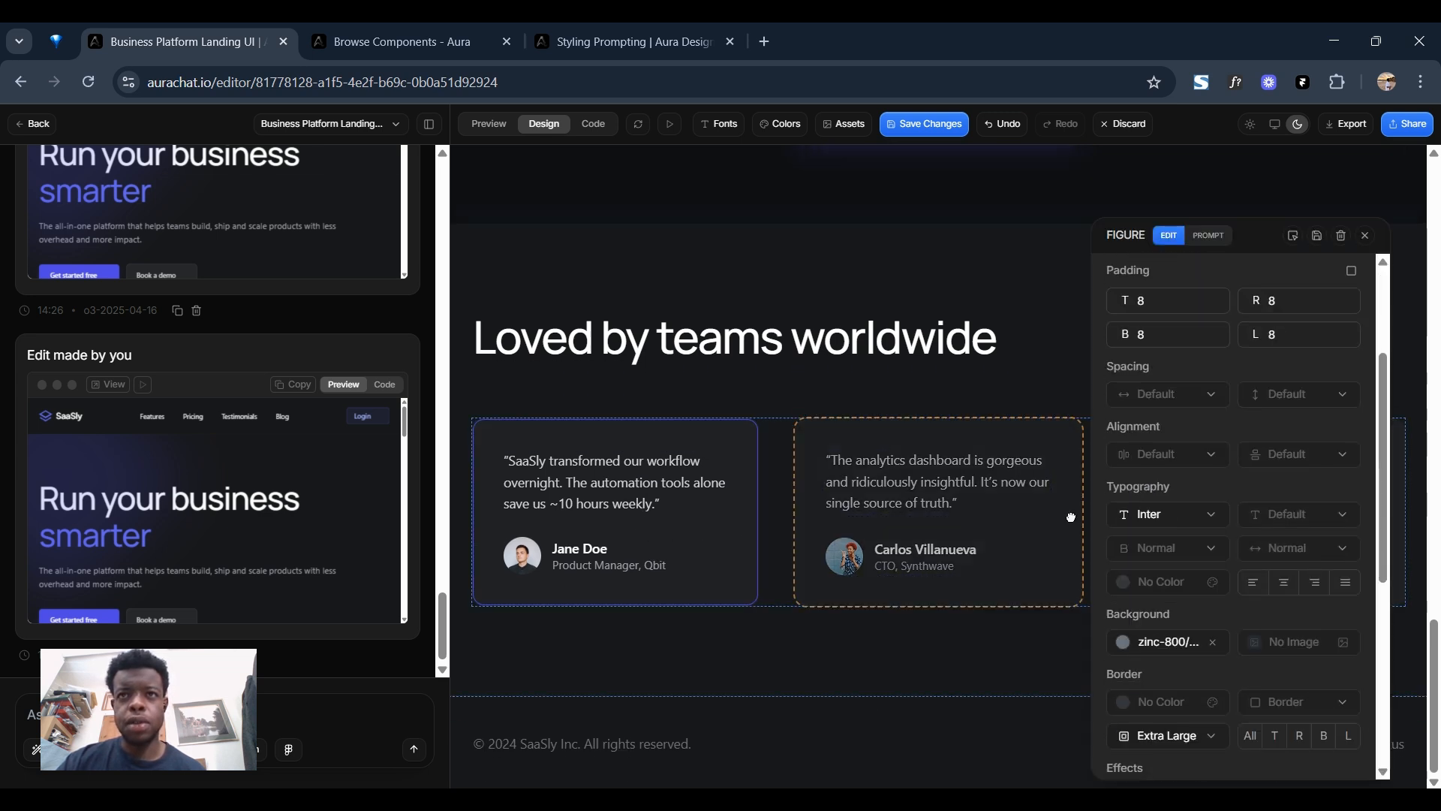
pyautogui.click(1011, 351)
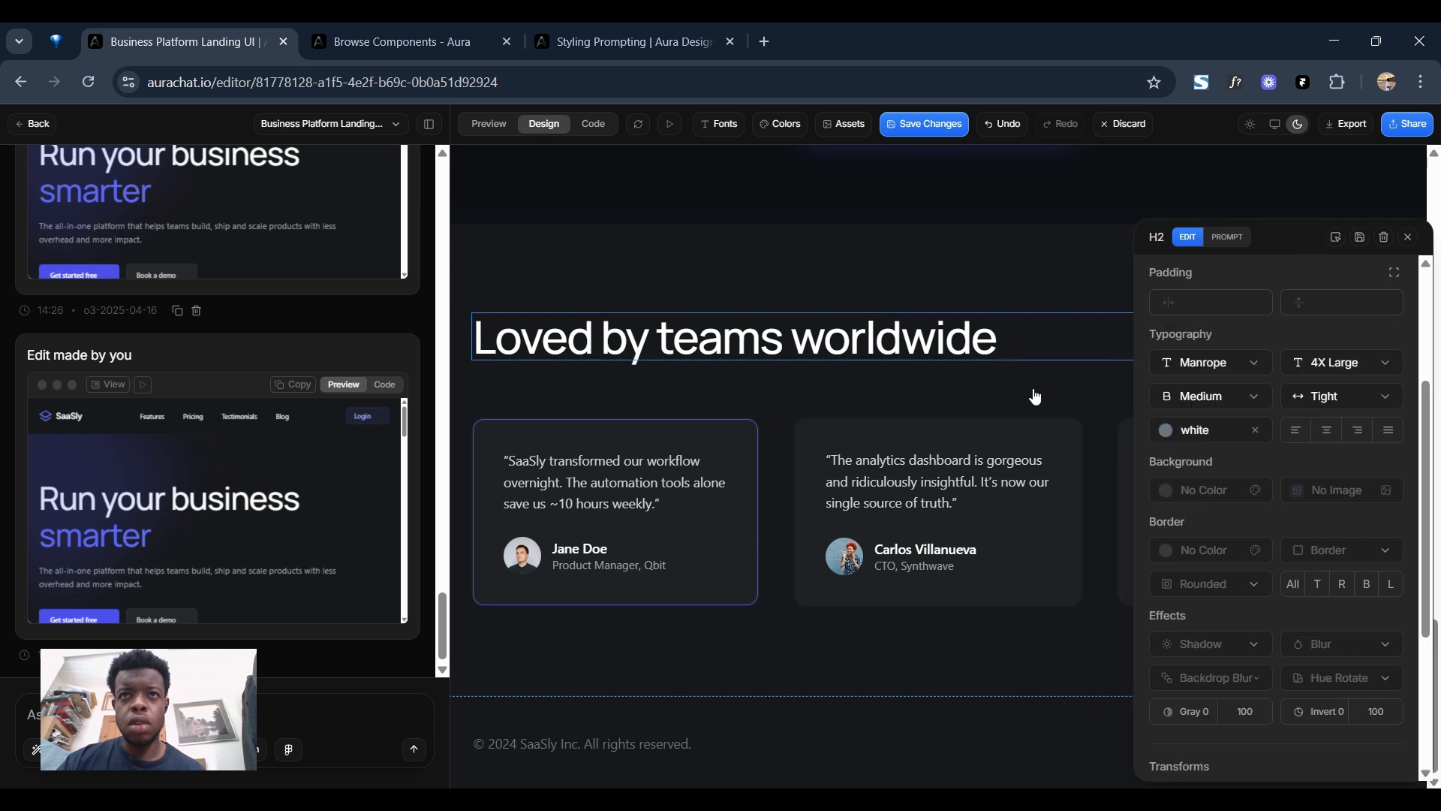
pyautogui.click(1064, 430)
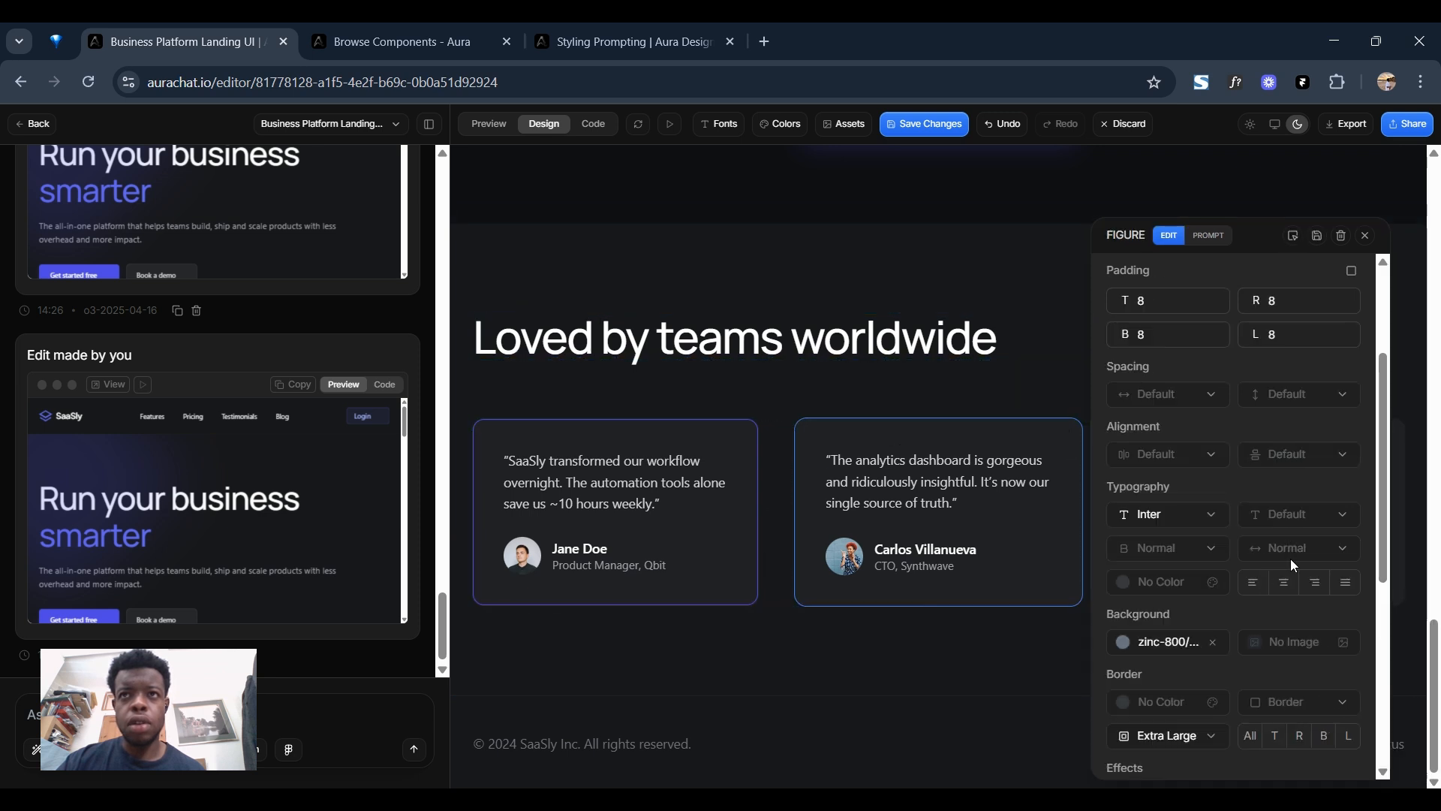
pyautogui.scroll(-3, 1290, 558)
pyautogui.click(1208, 517)
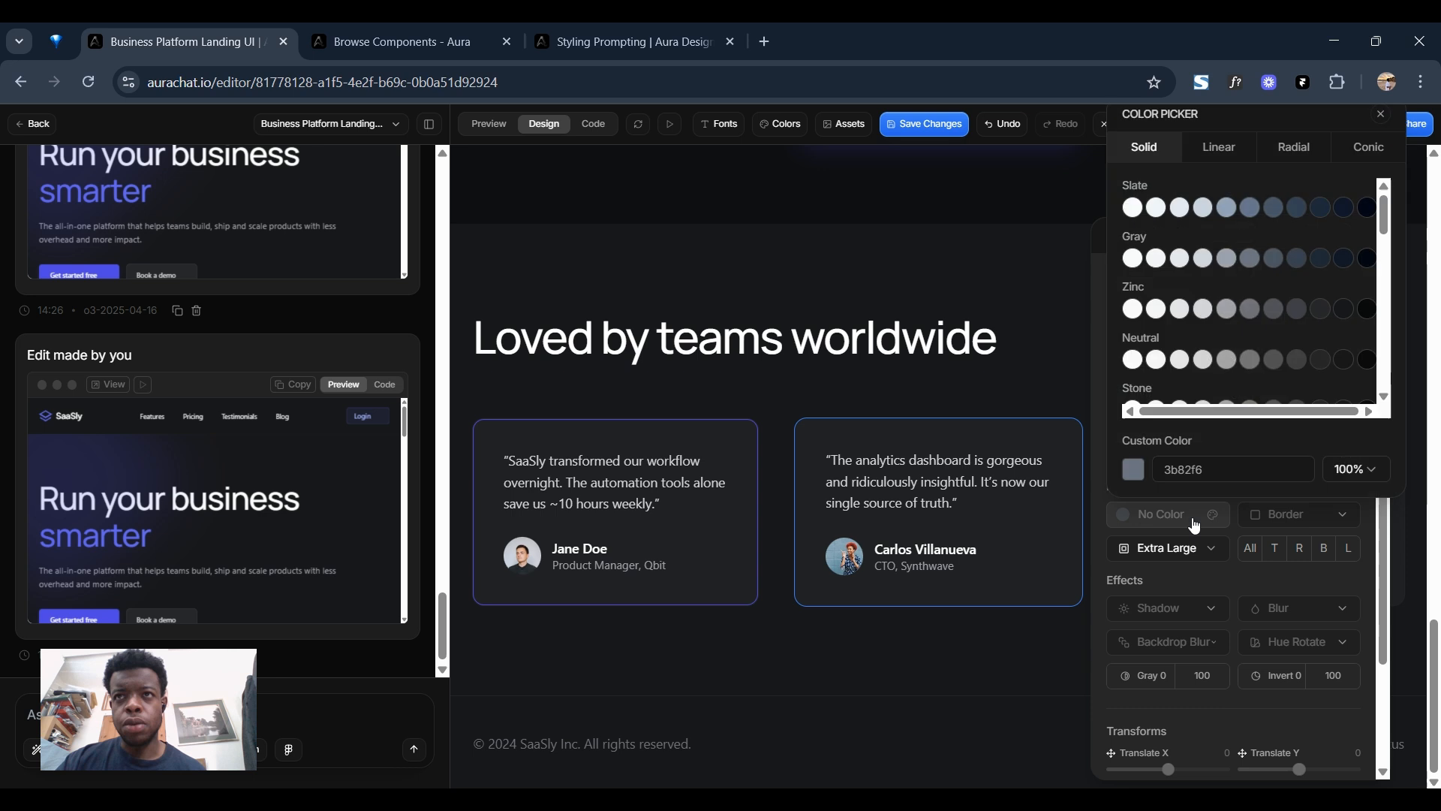
pyautogui.scroll(-5, 1358, 287)
pyautogui.scroll(-6, 1355, 304)
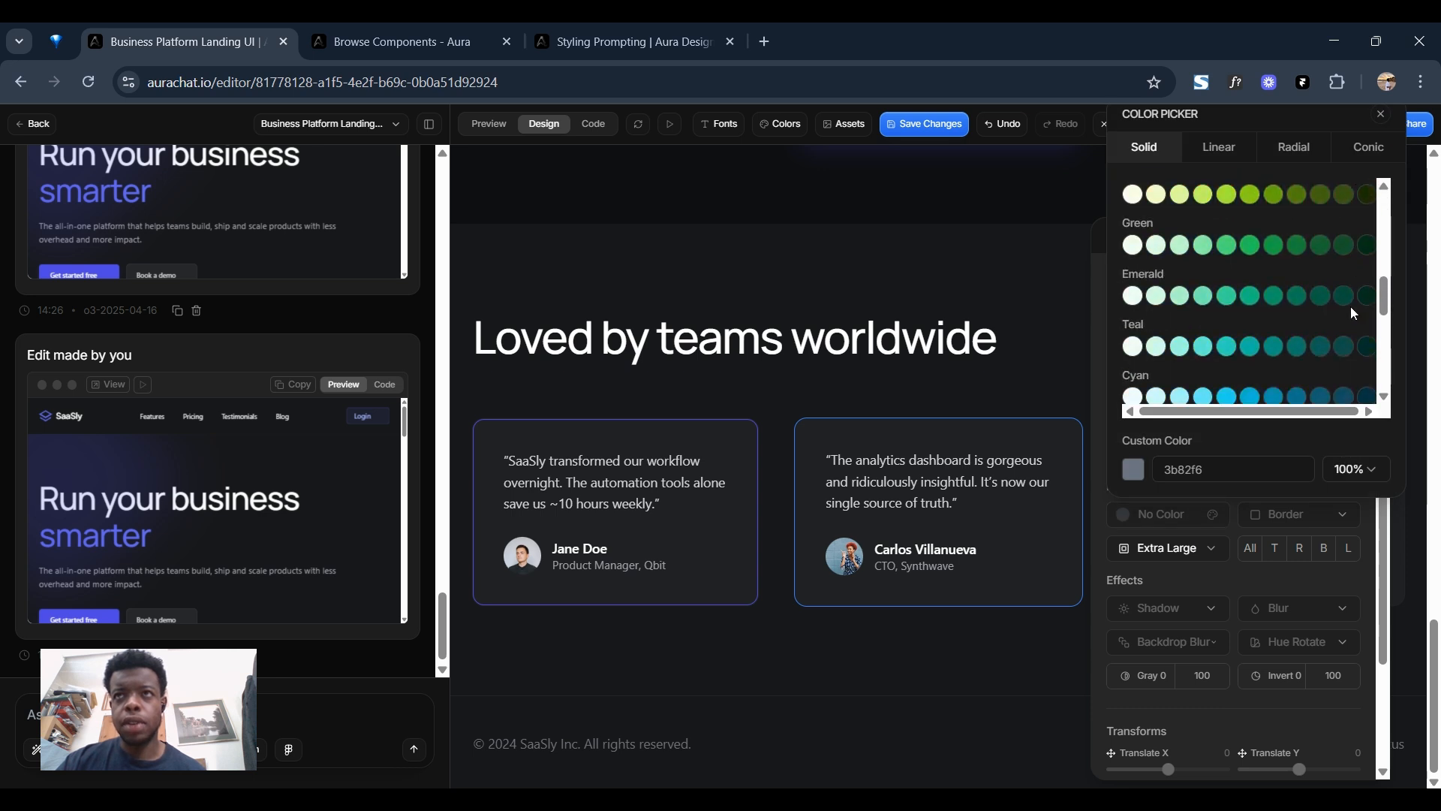
pyautogui.scroll(-2, 1250, 322)
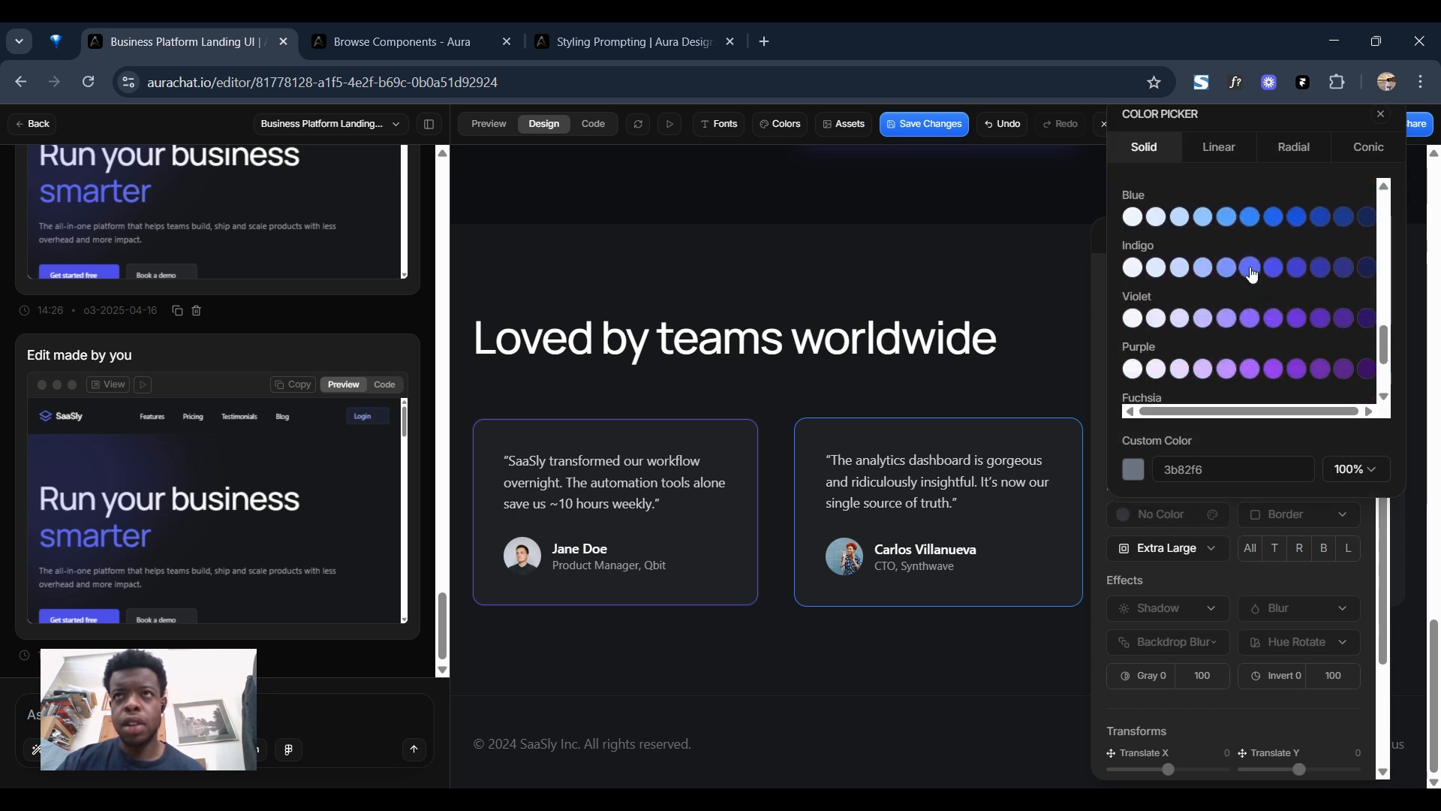
pyautogui.click(1250, 267)
# Set the middle testimonial card's border width to 1px and finish editing the card.
pyautogui.click(1315, 523)
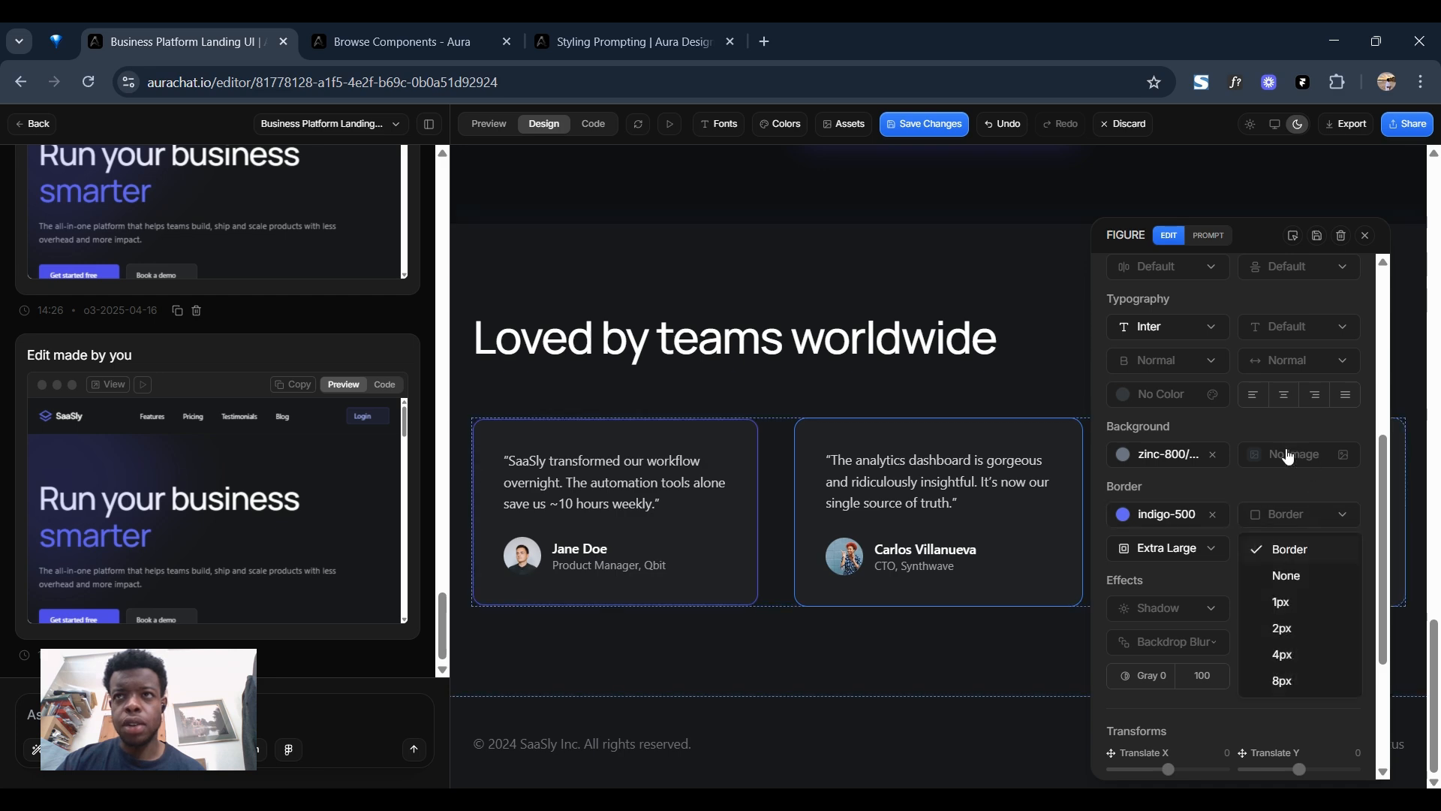
pyautogui.click(1279, 605)
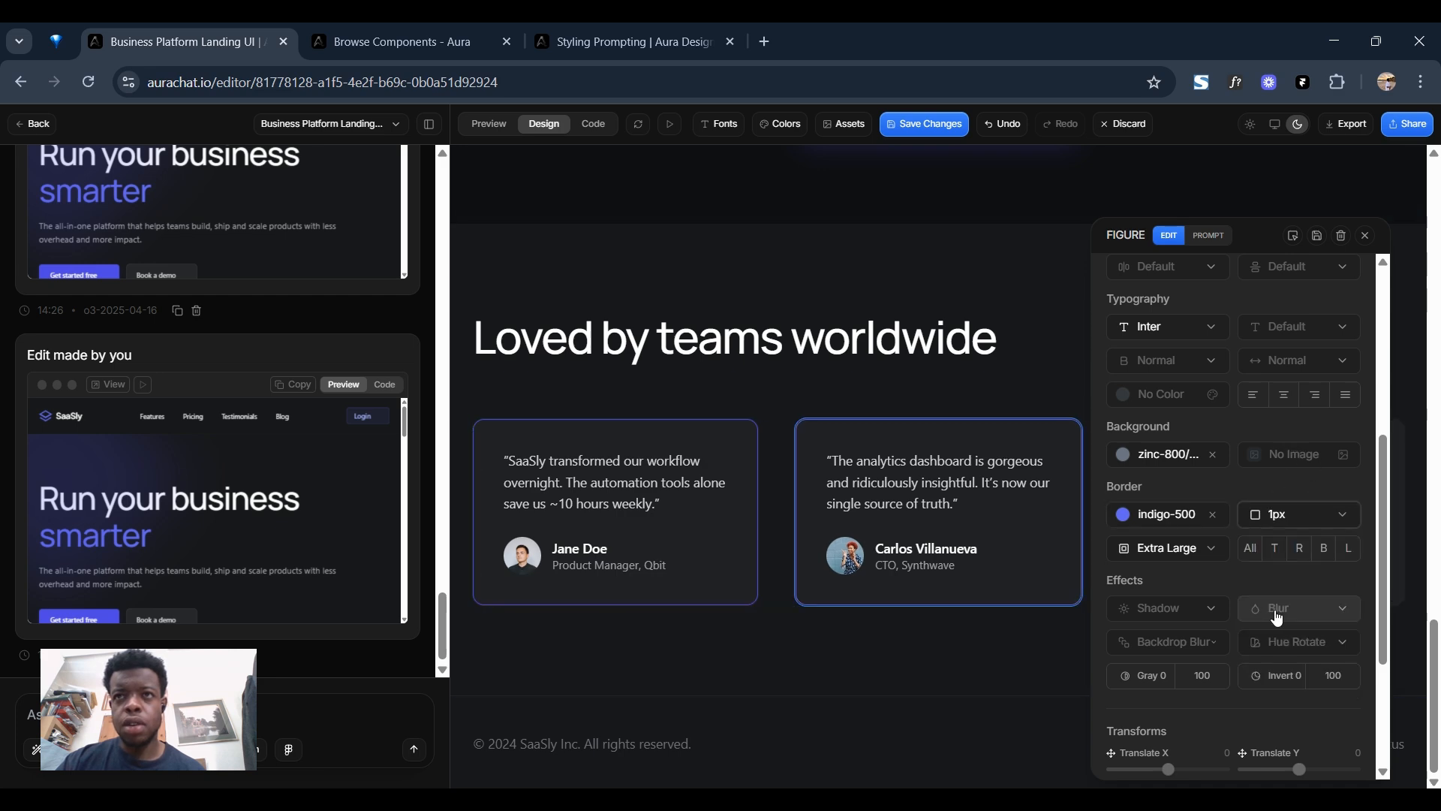
pyautogui.click(1365, 239)
# Set the border colour of the third testimonial card under "Loved by teams worldwide" to indigo-500.
pyautogui.scroll(-10, 1167, 472)
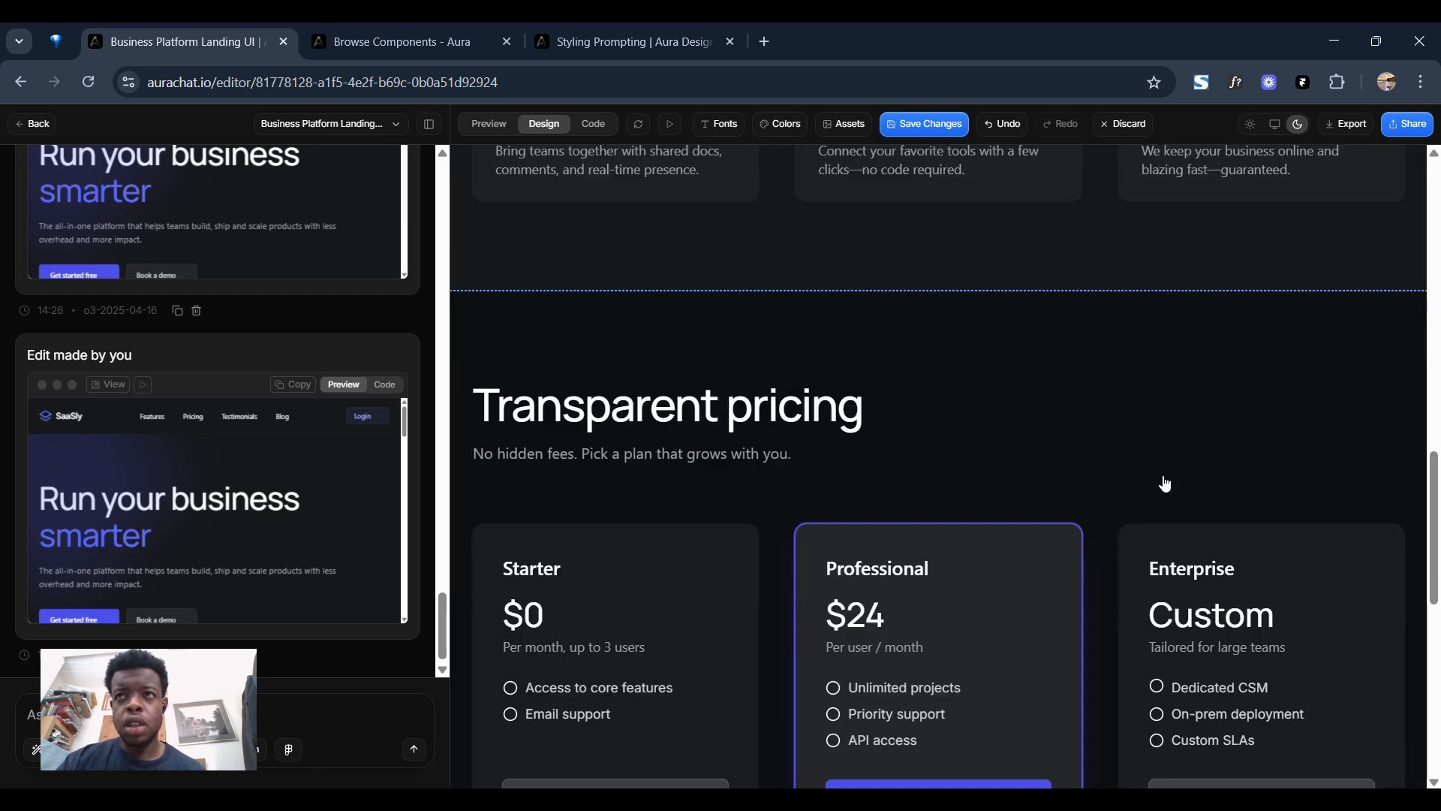
pyautogui.scroll(-10, 1165, 483)
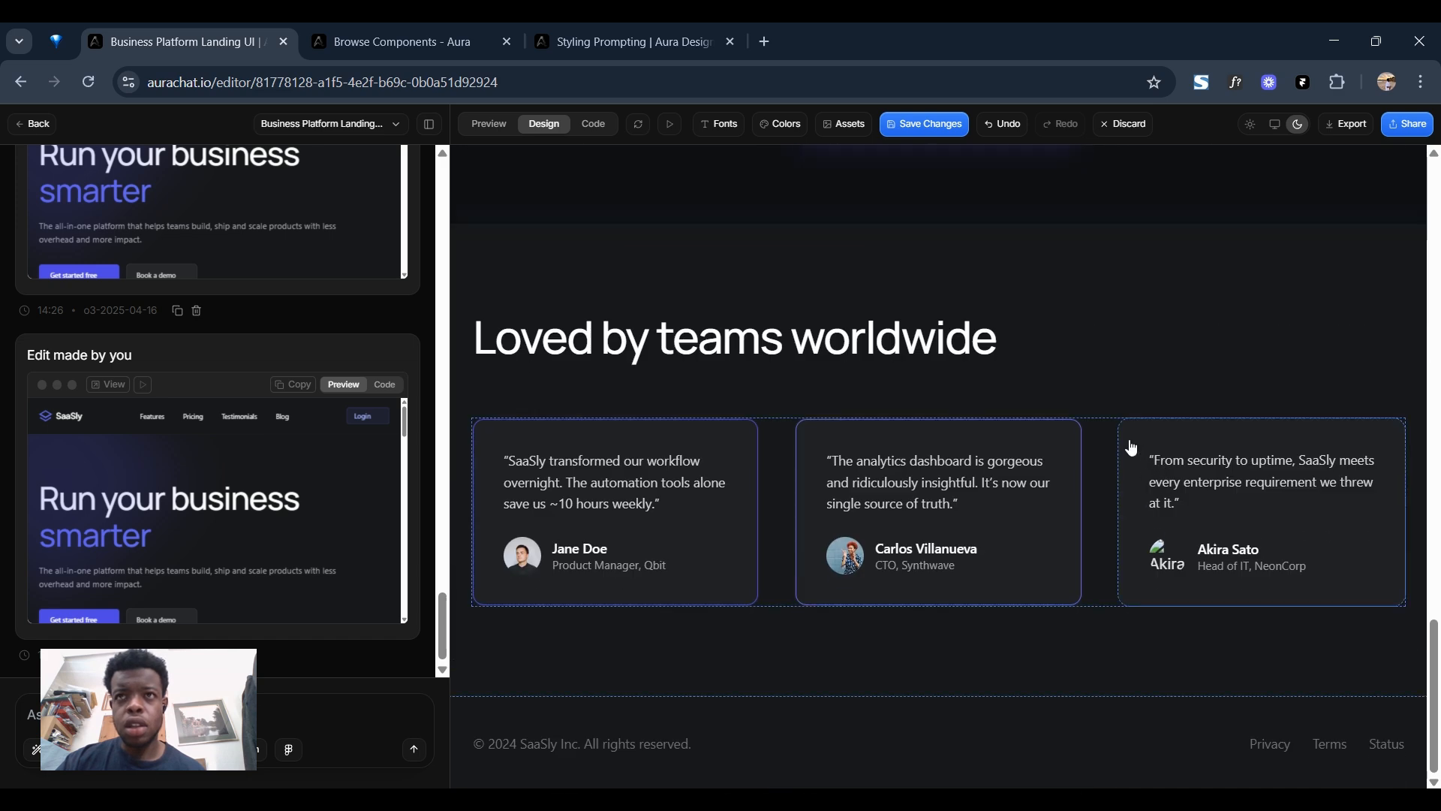
pyautogui.click(1132, 448)
pyautogui.scroll(-3, 931, 450)
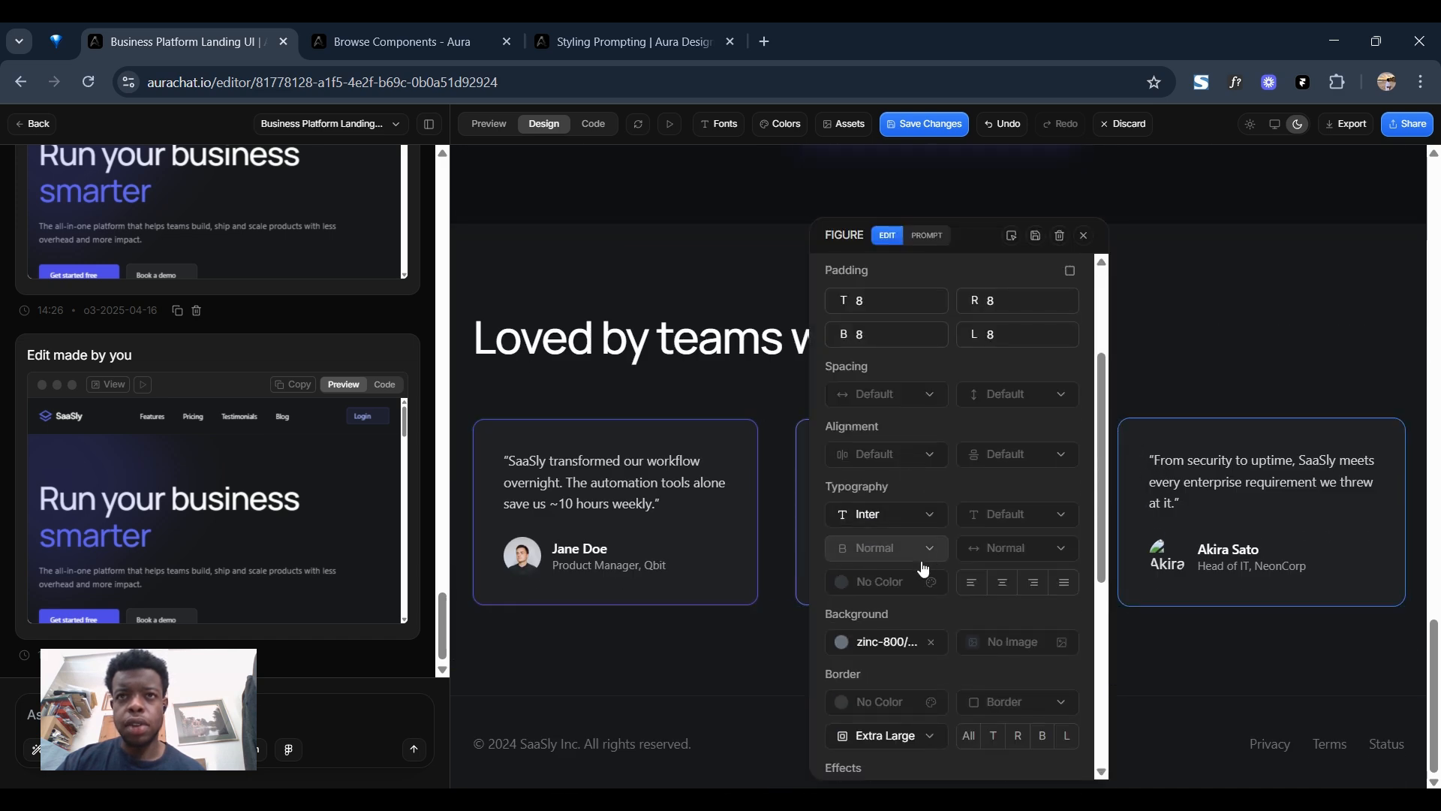
pyautogui.scroll(-2, 910, 640)
pyautogui.click(907, 607)
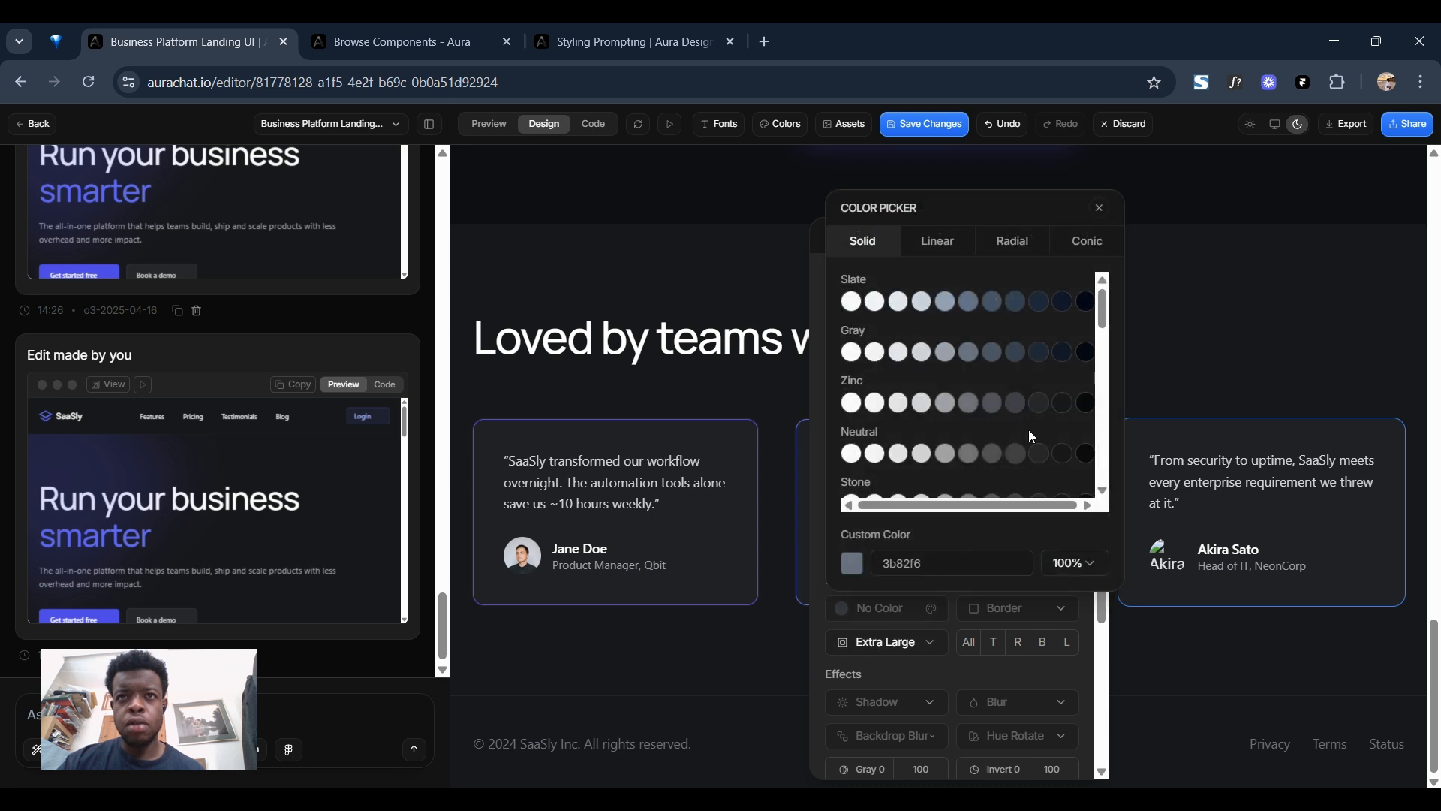
pyautogui.scroll(-10, 1032, 436)
pyautogui.scroll(2, 1018, 409)
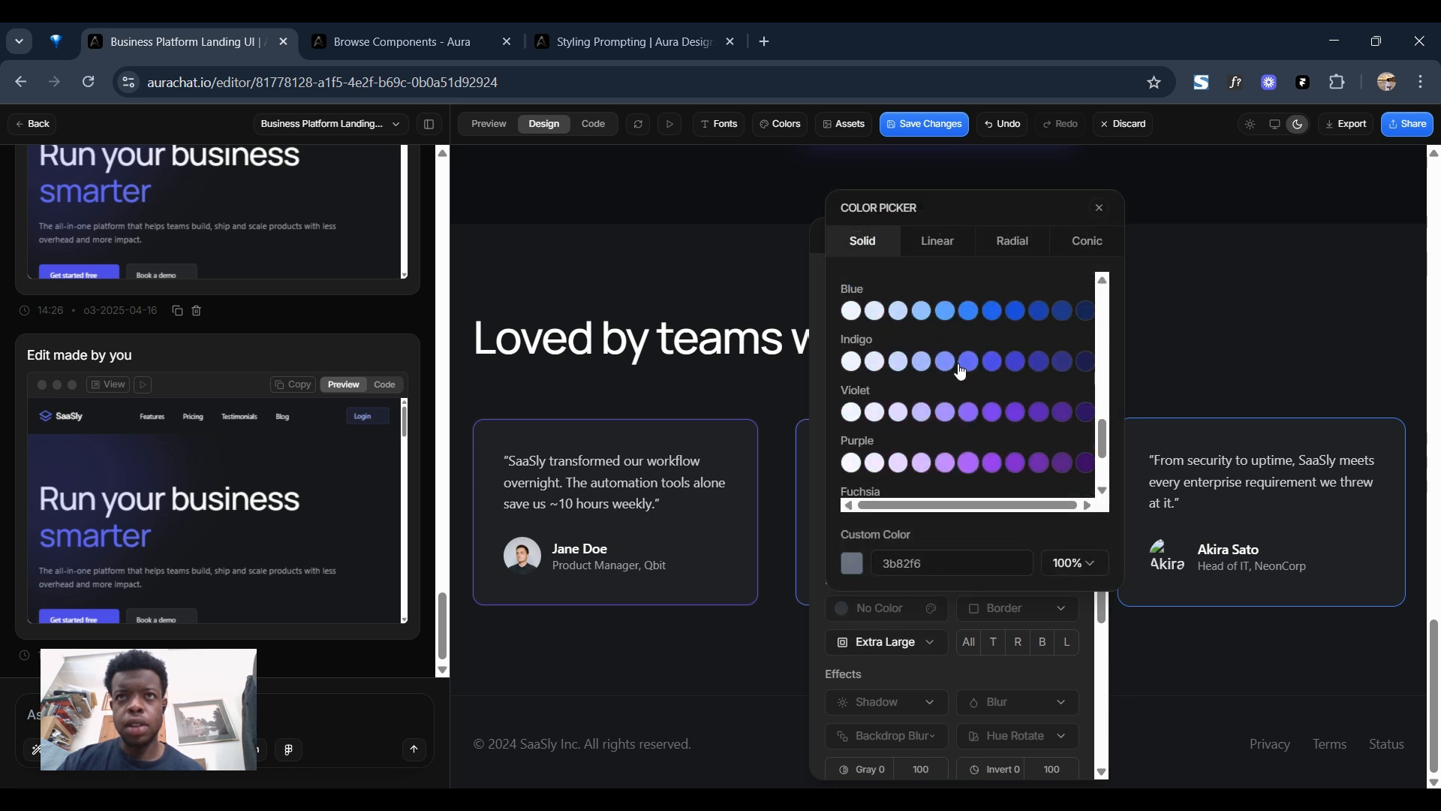
pyautogui.click(969, 366)
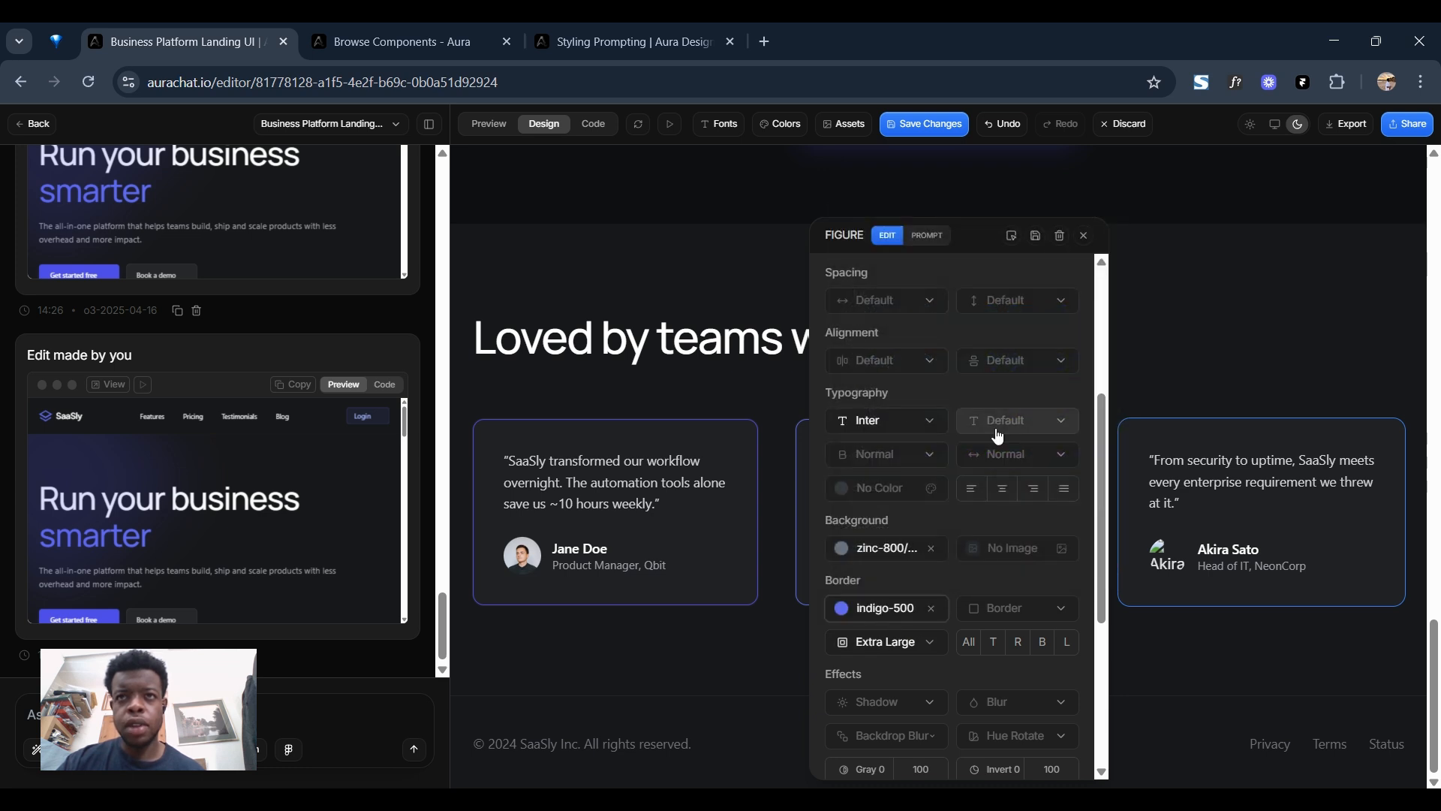
# Set the third testimonial card's border width to 1px and save the changes.
pyautogui.click(1012, 614)
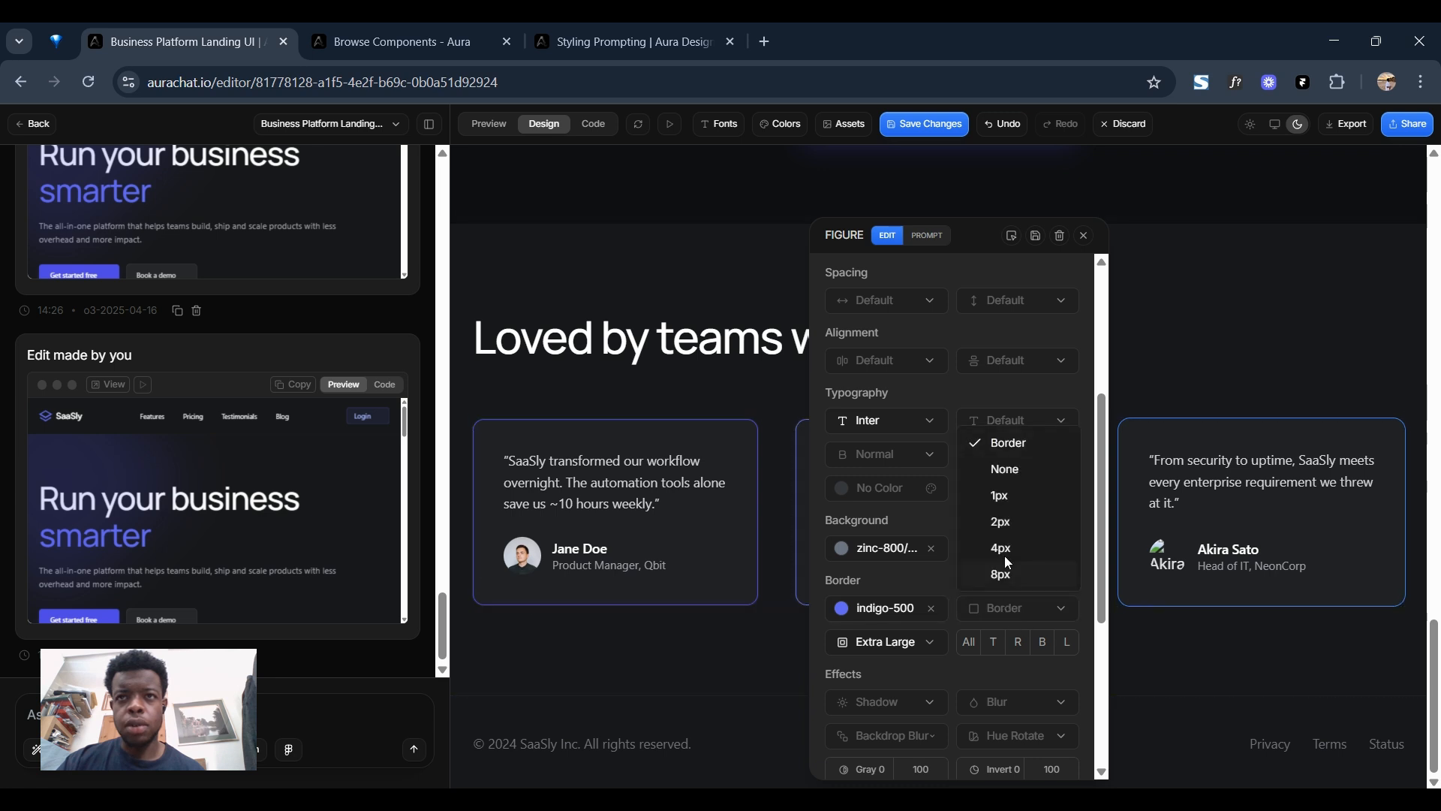
pyautogui.click(1003, 494)
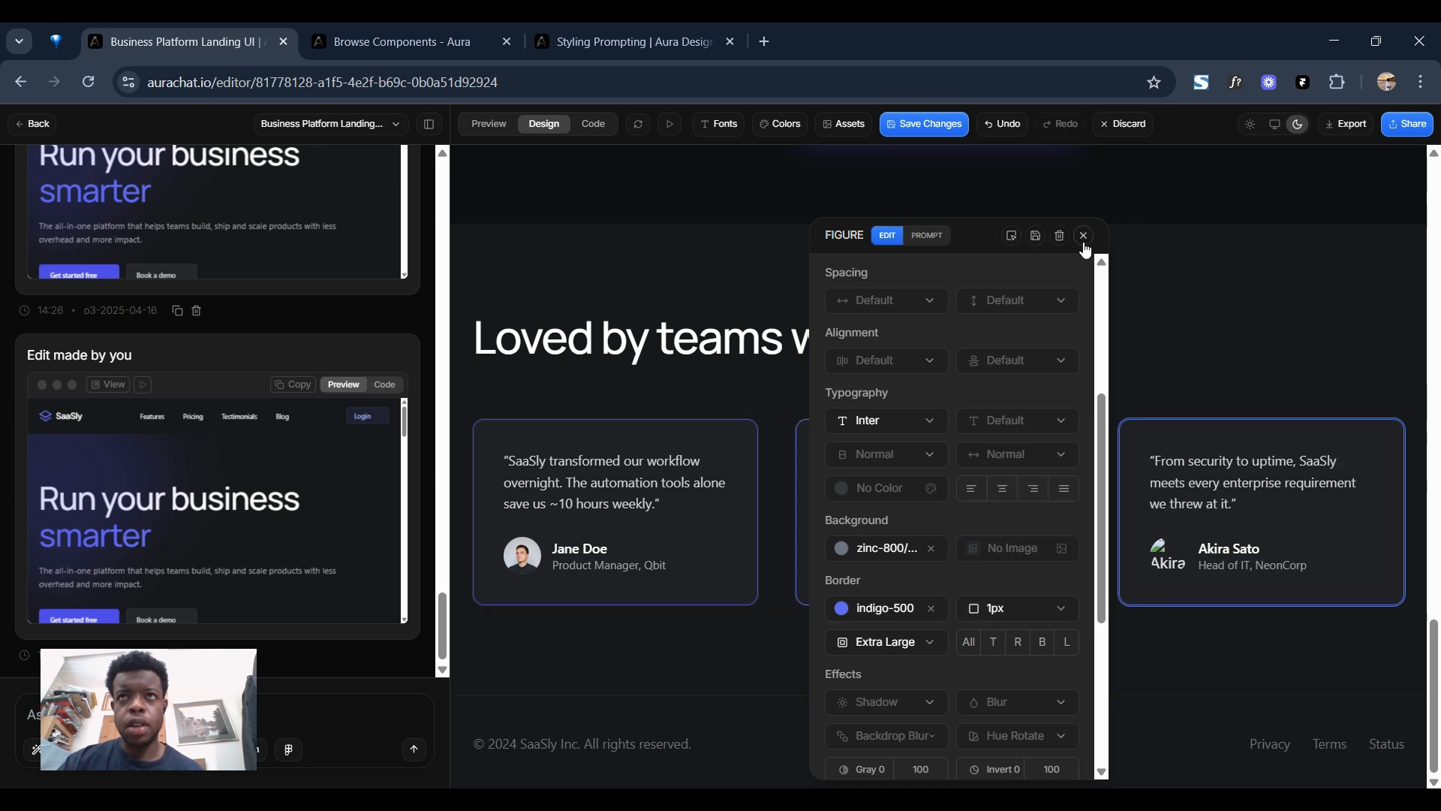
pyautogui.click(928, 126)
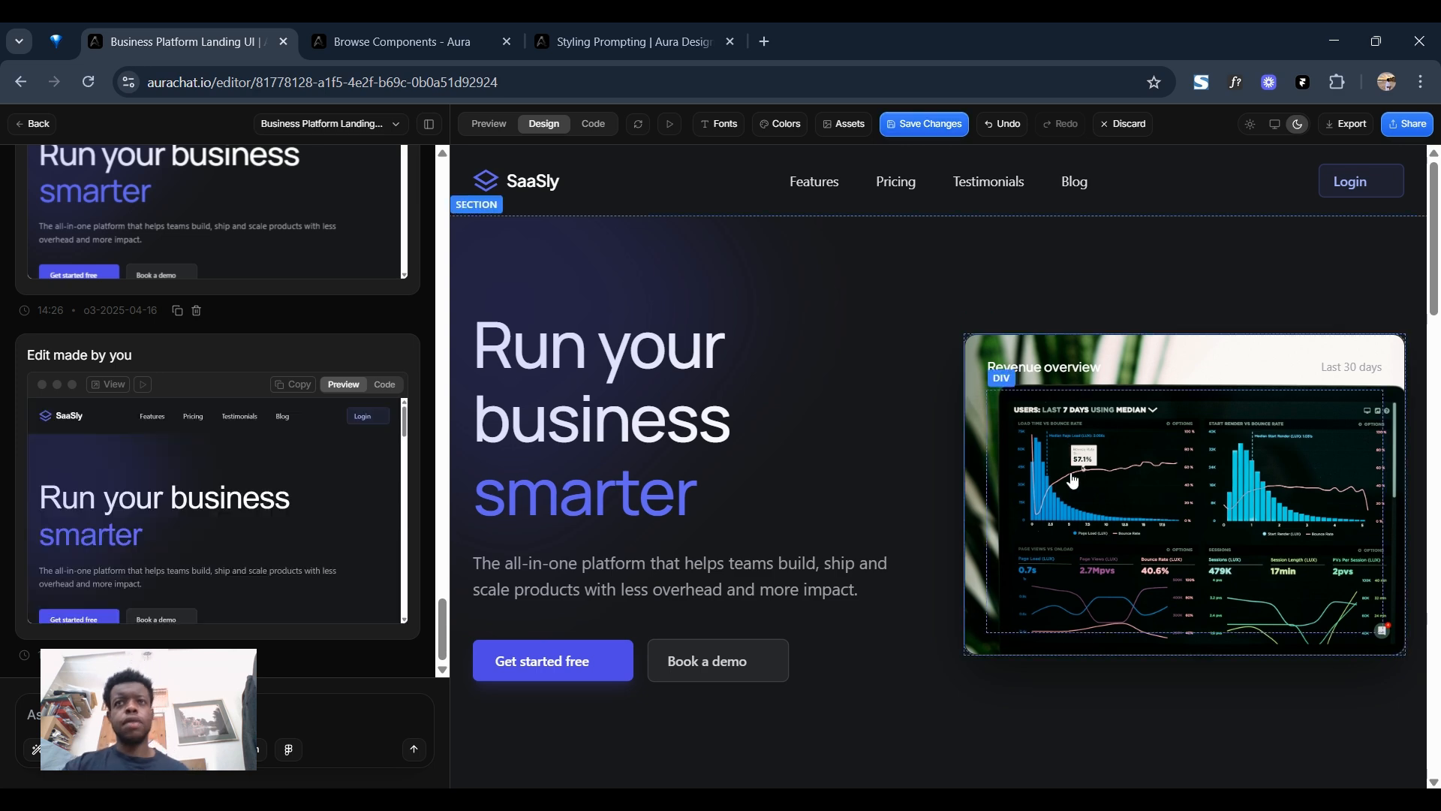
# Preview the landing page and review its hero, features, pricing and testimonial sections down to the footer and back.
pyautogui.click(504, 129)
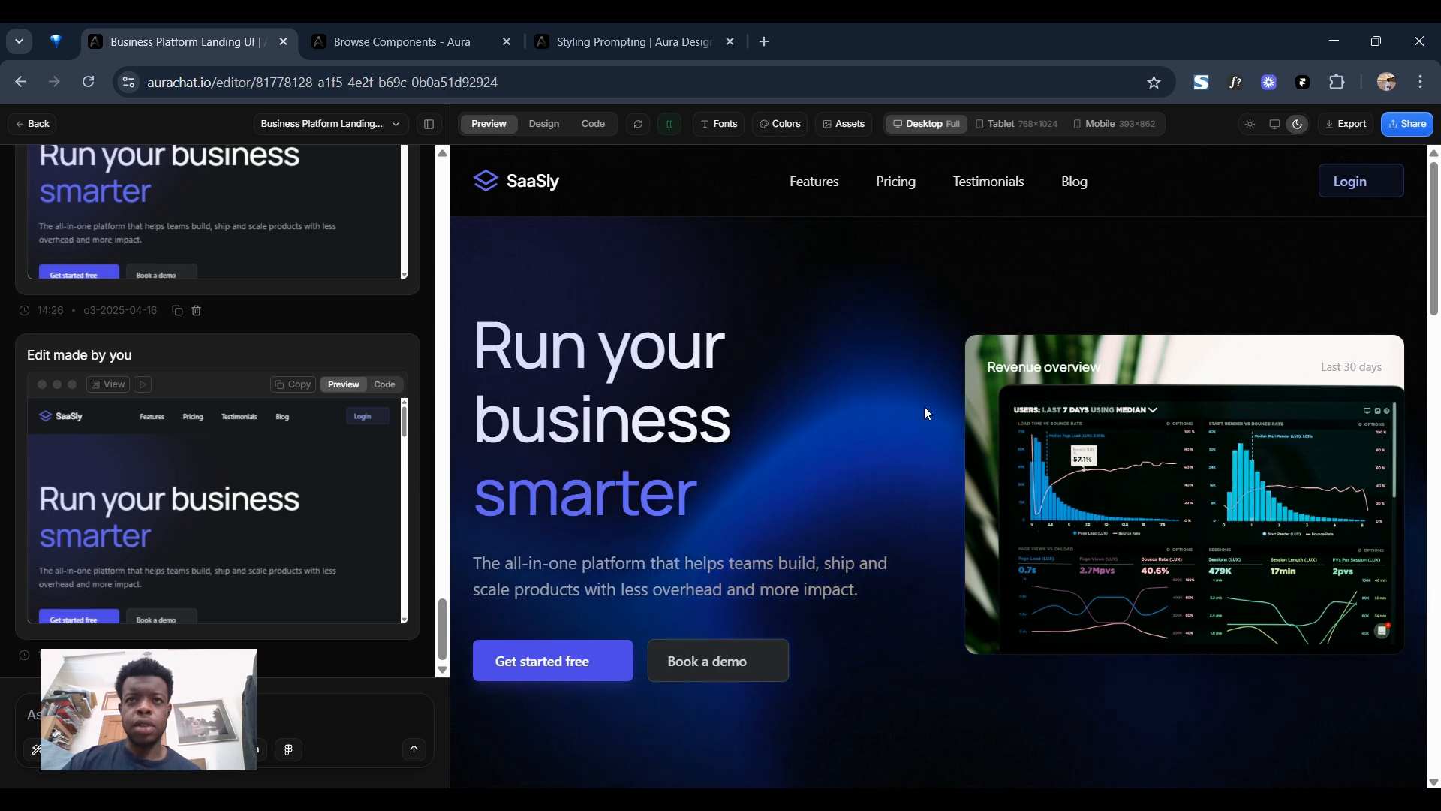
pyautogui.scroll(-6, 806, 365)
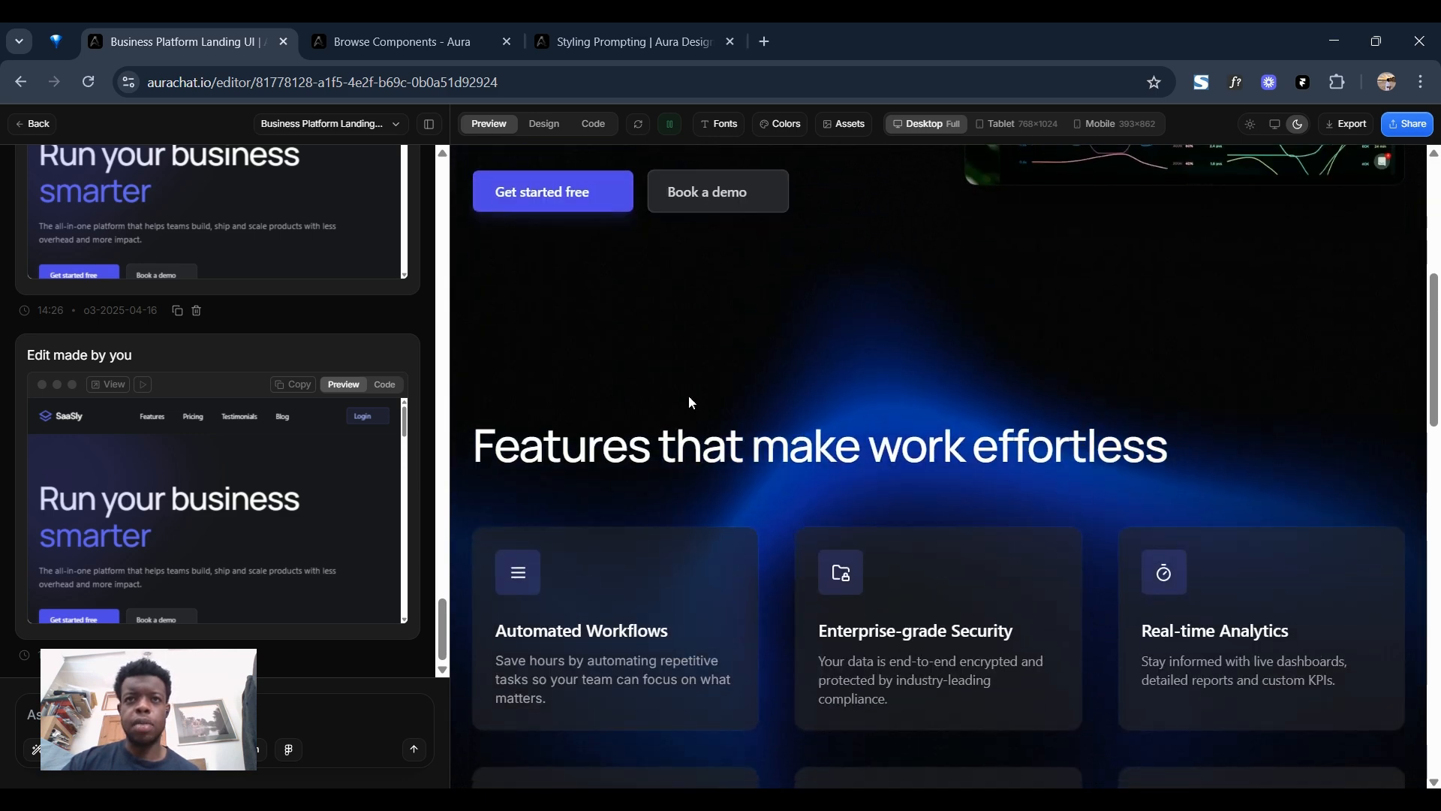
pyautogui.scroll(-10, 948, 489)
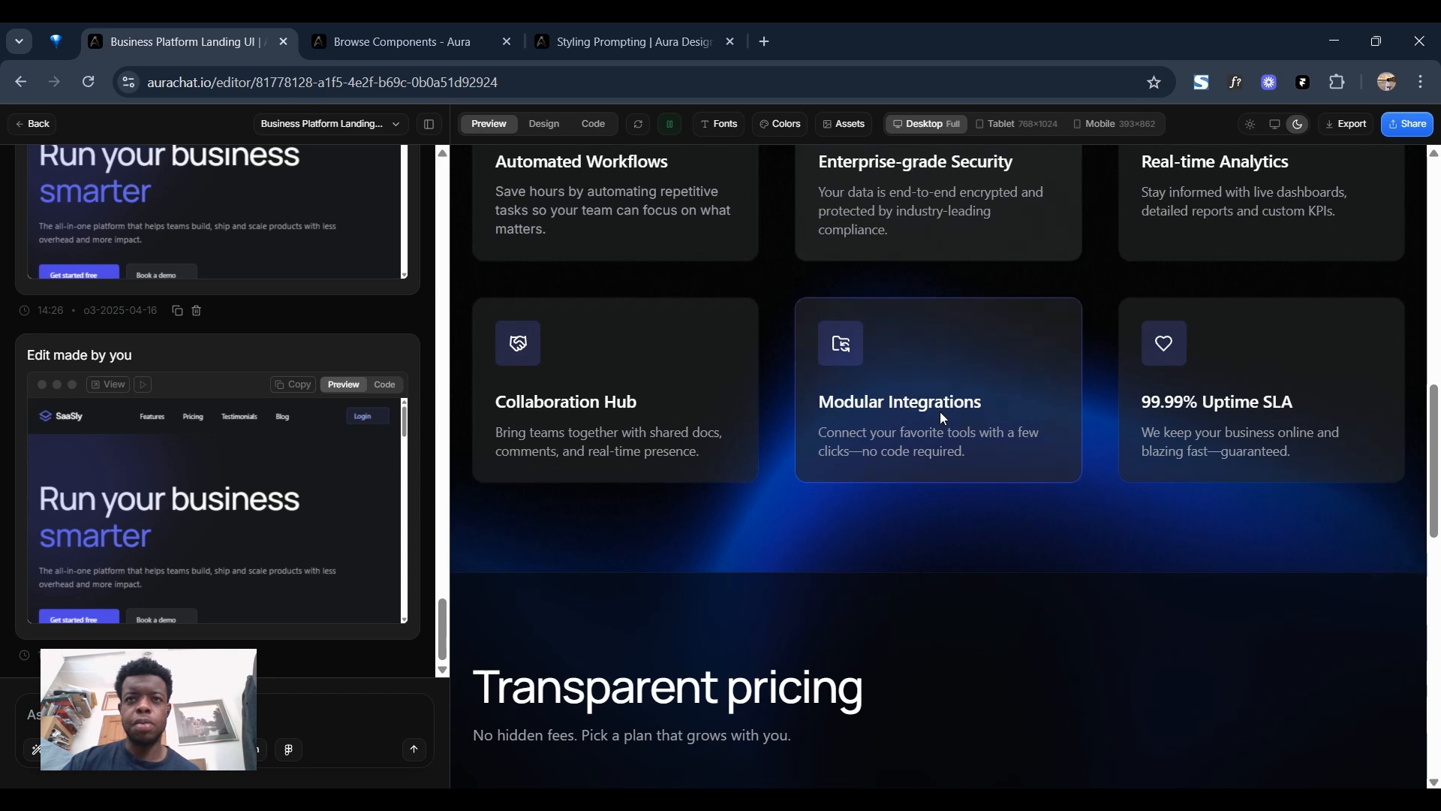
pyautogui.scroll(-7, 859, 423)
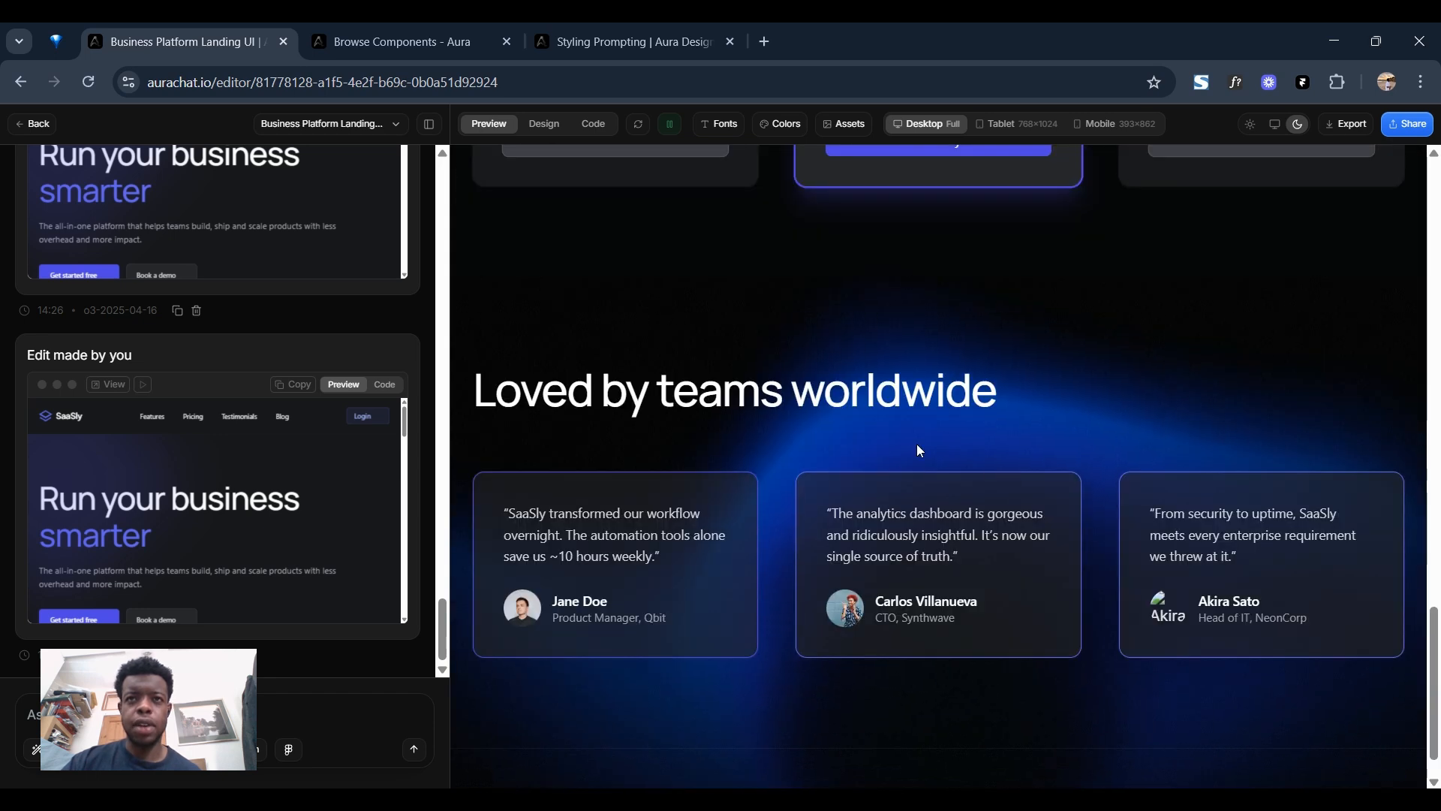
pyautogui.scroll(-1, 945, 438)
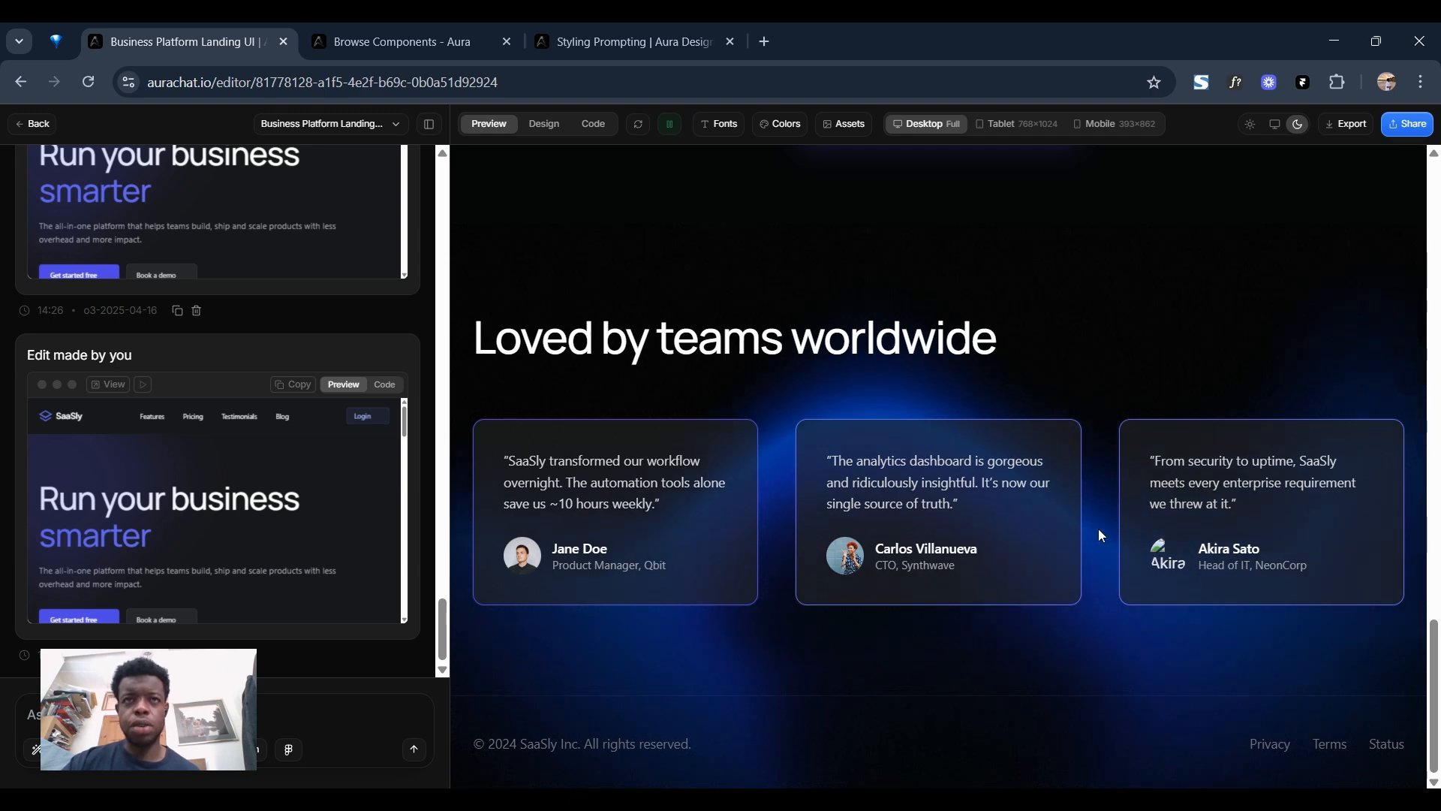
pyautogui.scroll(12, 620, 520)
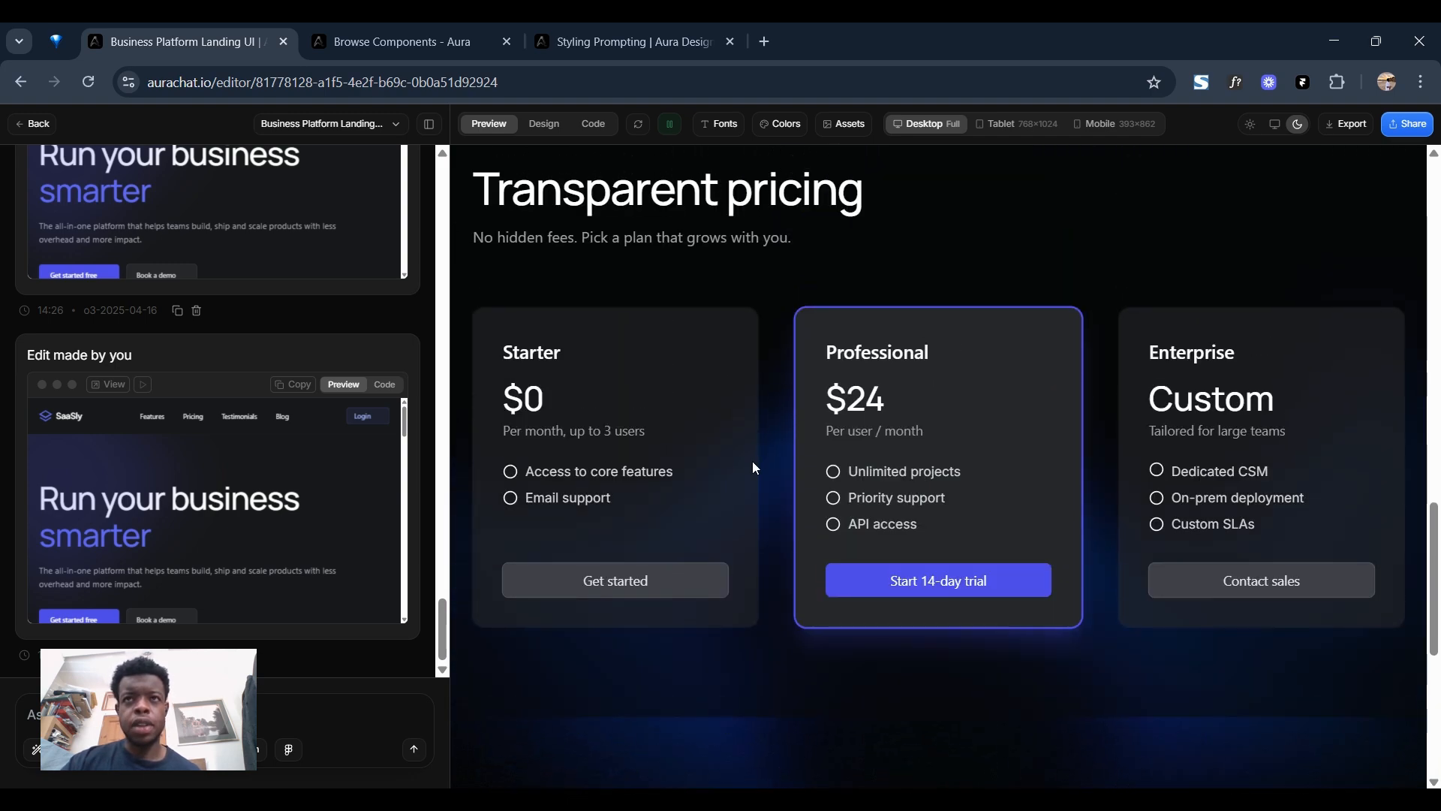
pyautogui.scroll(10, 795, 443)
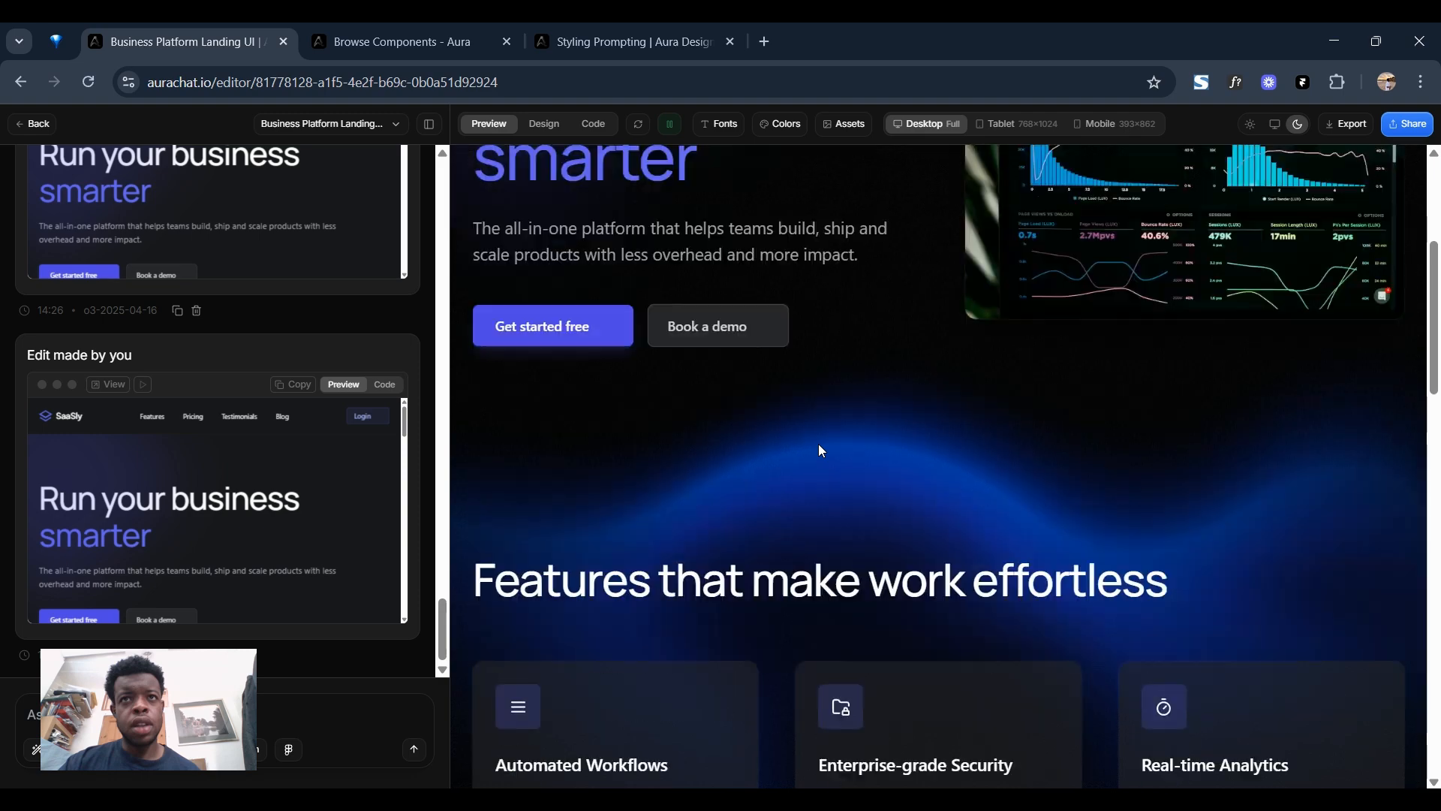
pyautogui.scroll(2, 808, 423)
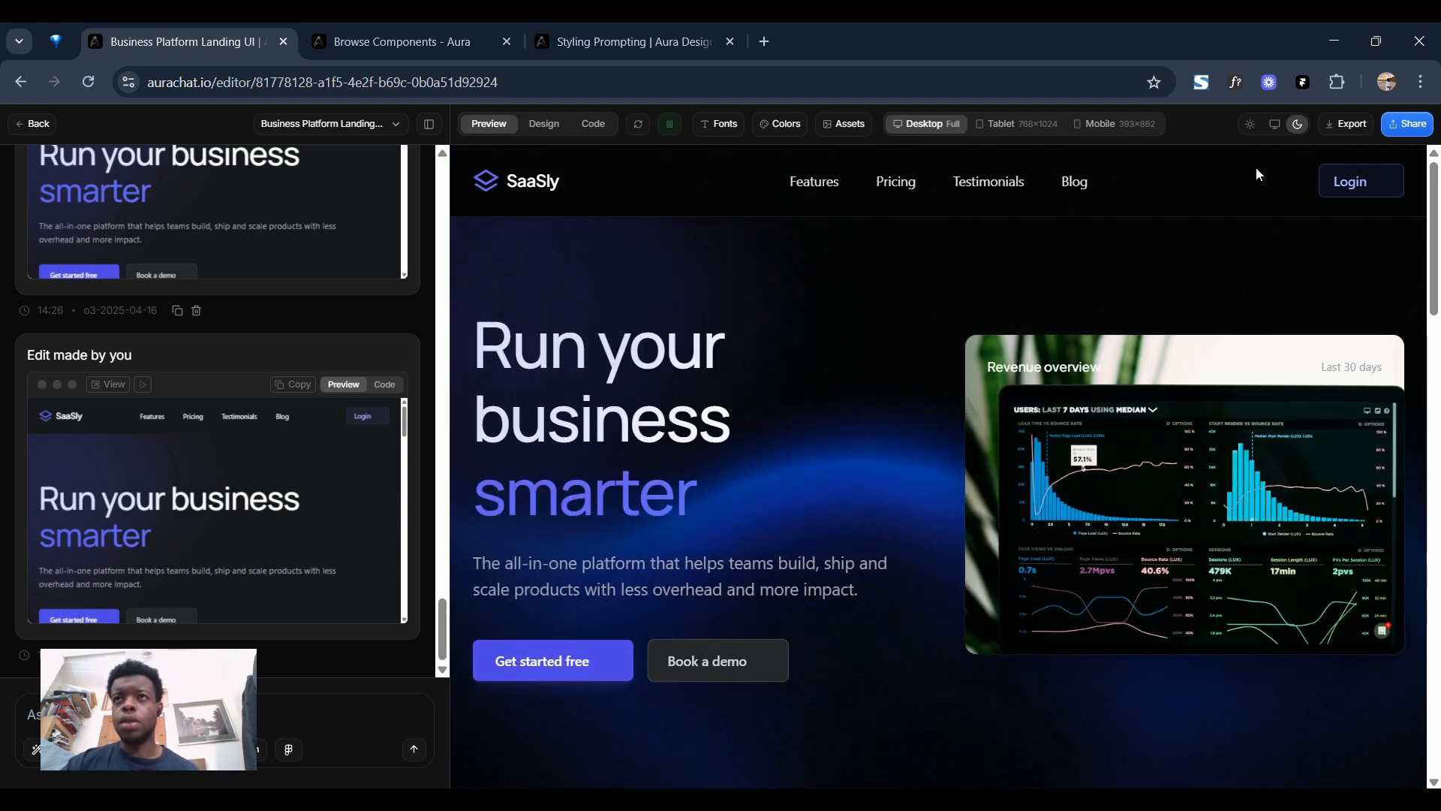
# Export the landing page by copying its HTML and downloading it as an HTML file.
pyautogui.click(1333, 129)
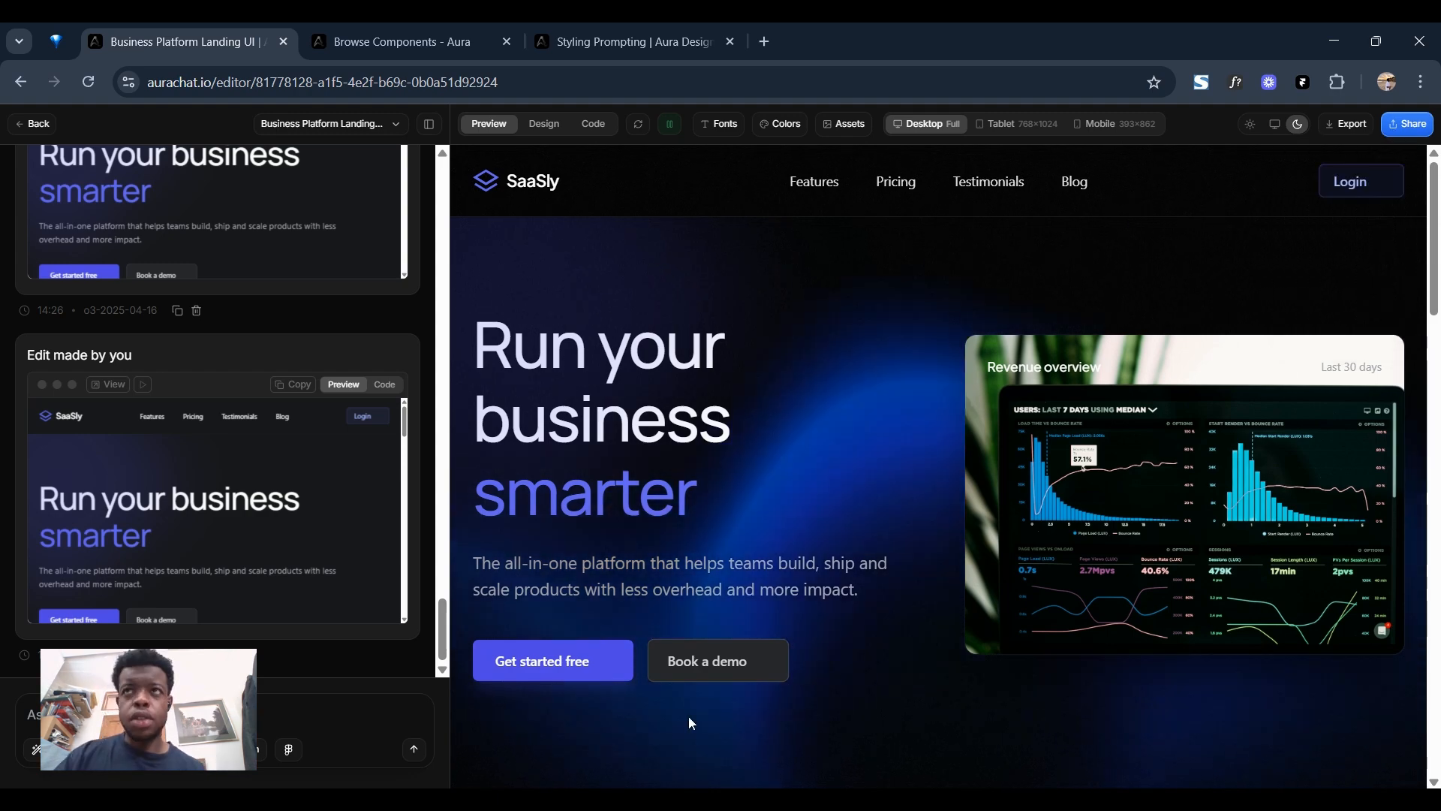
pyautogui.click(1346, 124)
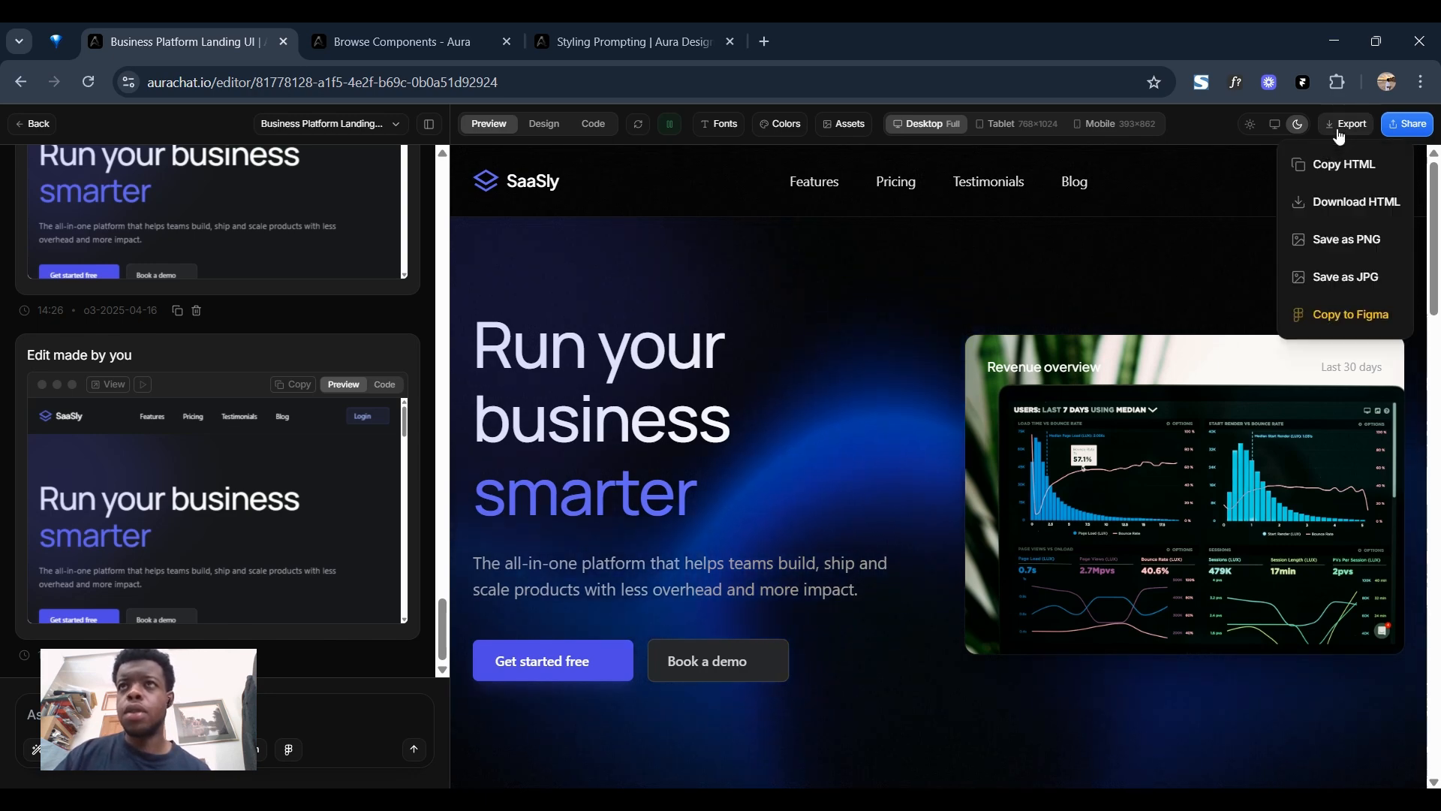
pyautogui.click(1308, 170)
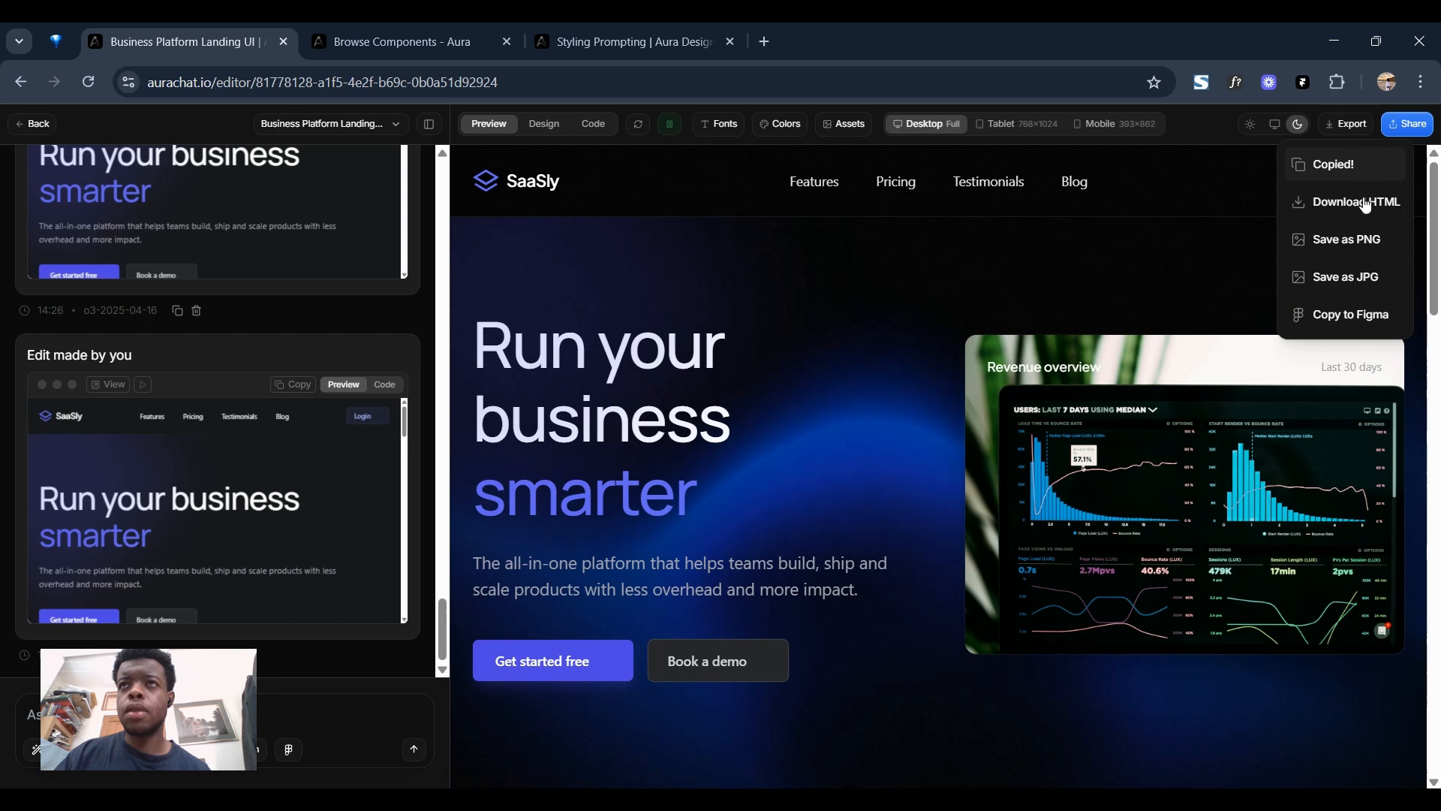
pyautogui.click(1325, 206)
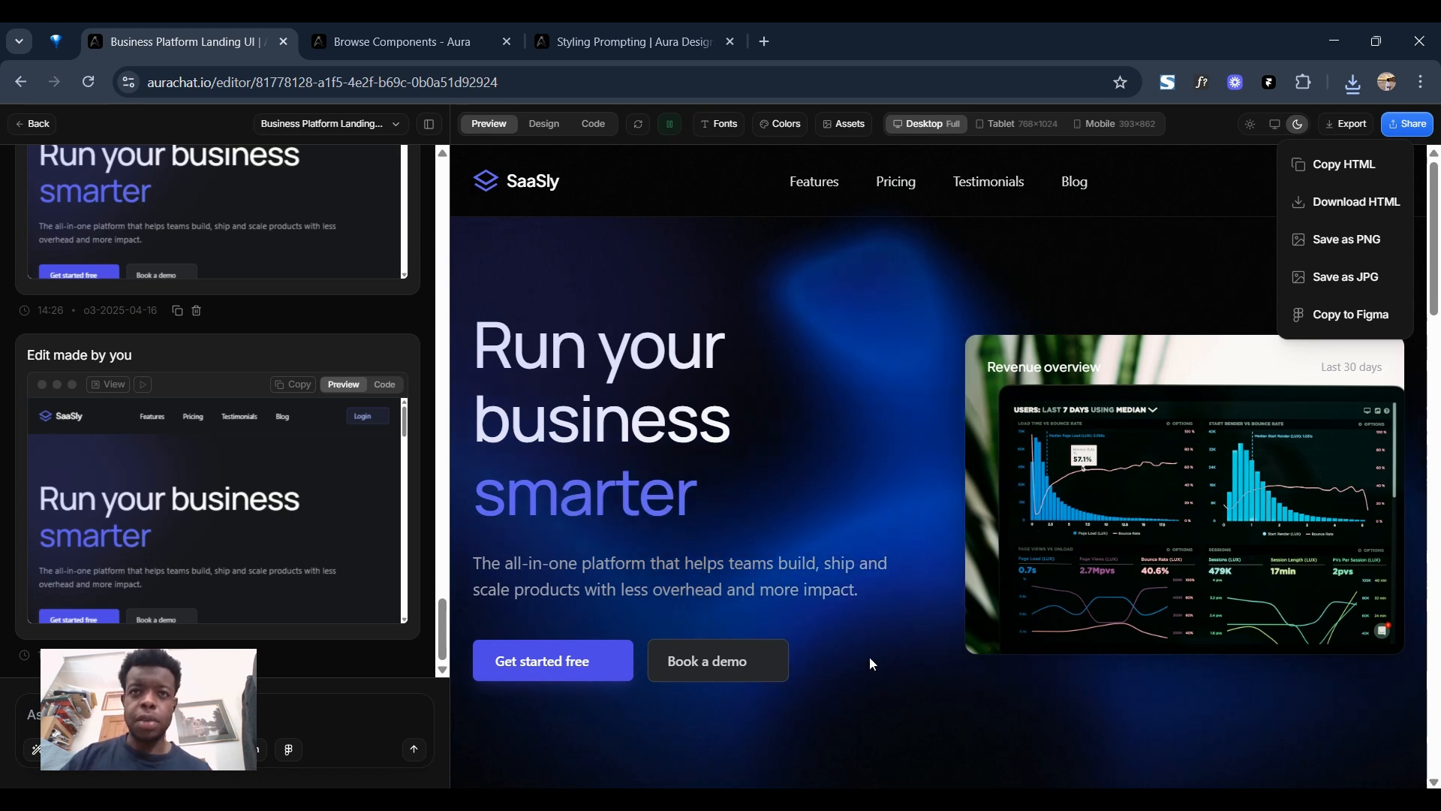
pyautogui.click(1340, 126)
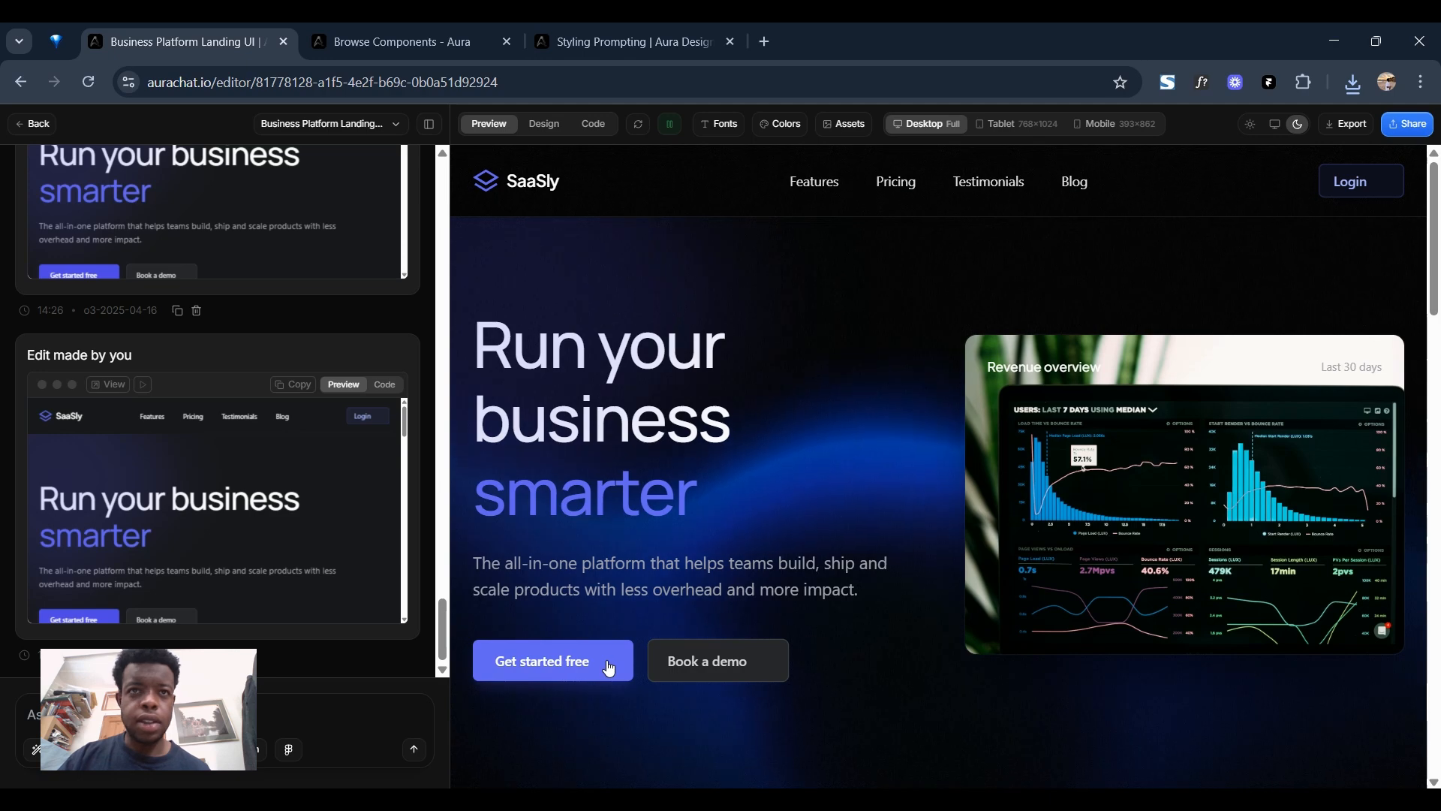
# Switch to Cursor and write the chat prompt "implement this html code exactly as it is:" followed by the copied HTML.
pyautogui.click(544, 124)
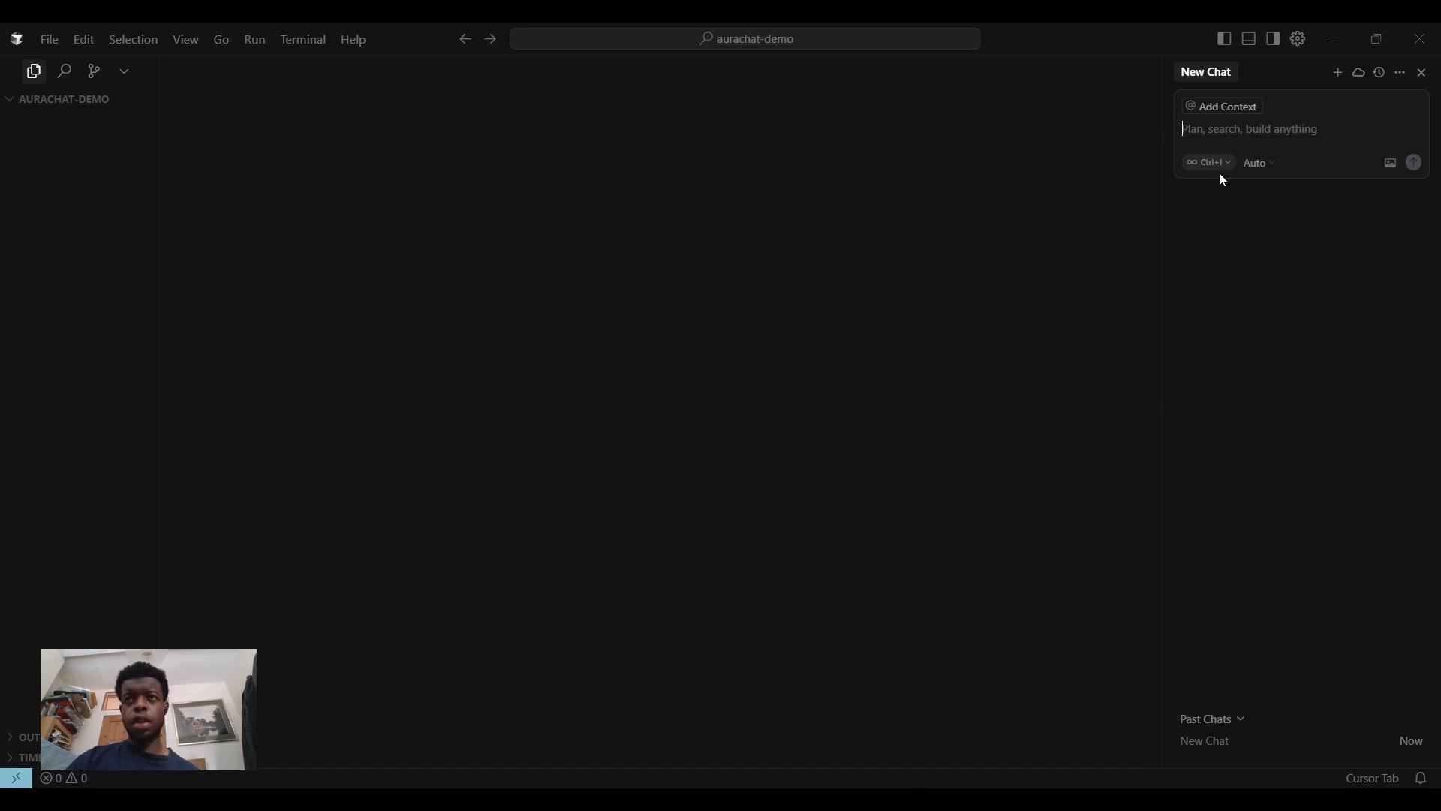
pyautogui.write('implement')
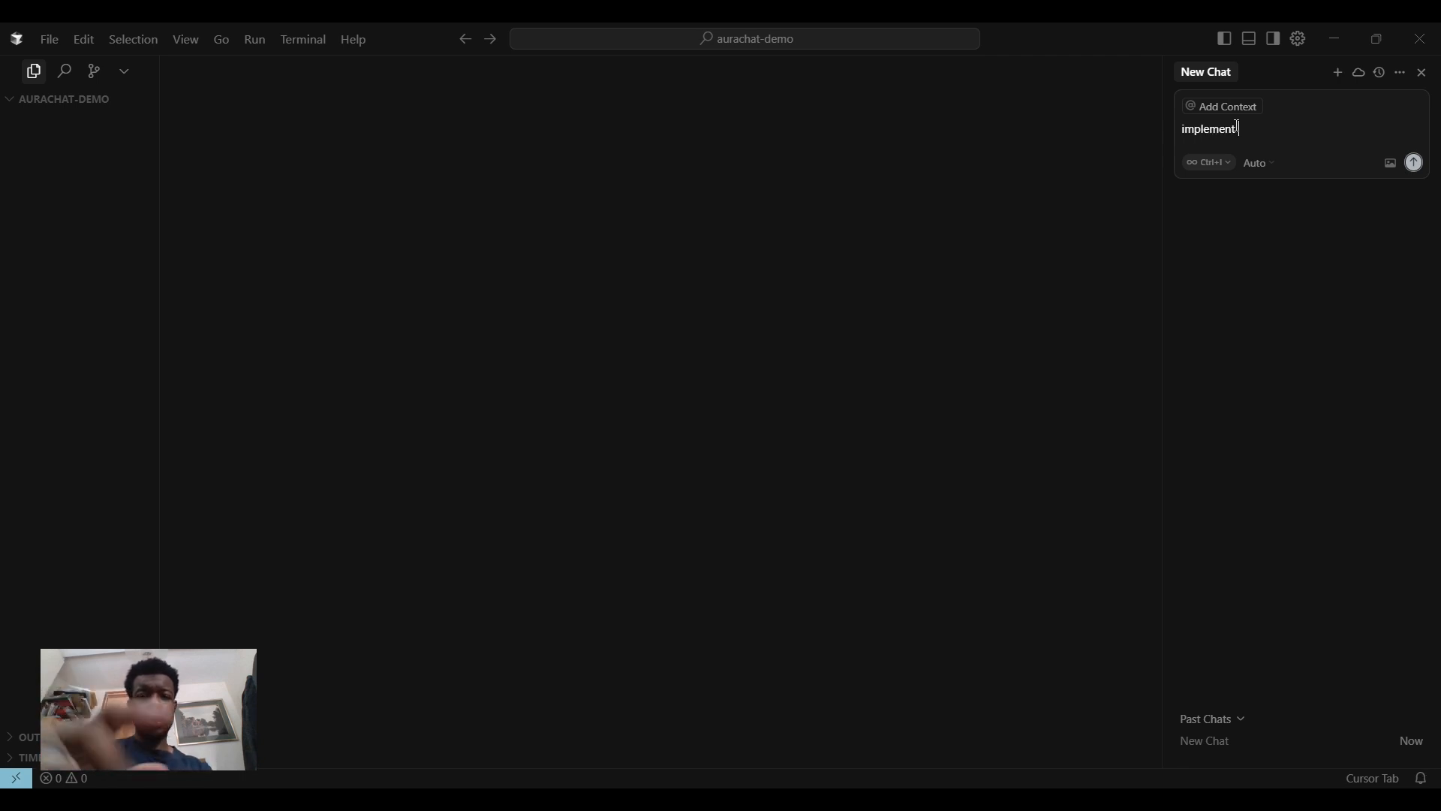
pyautogui.write(' this html')
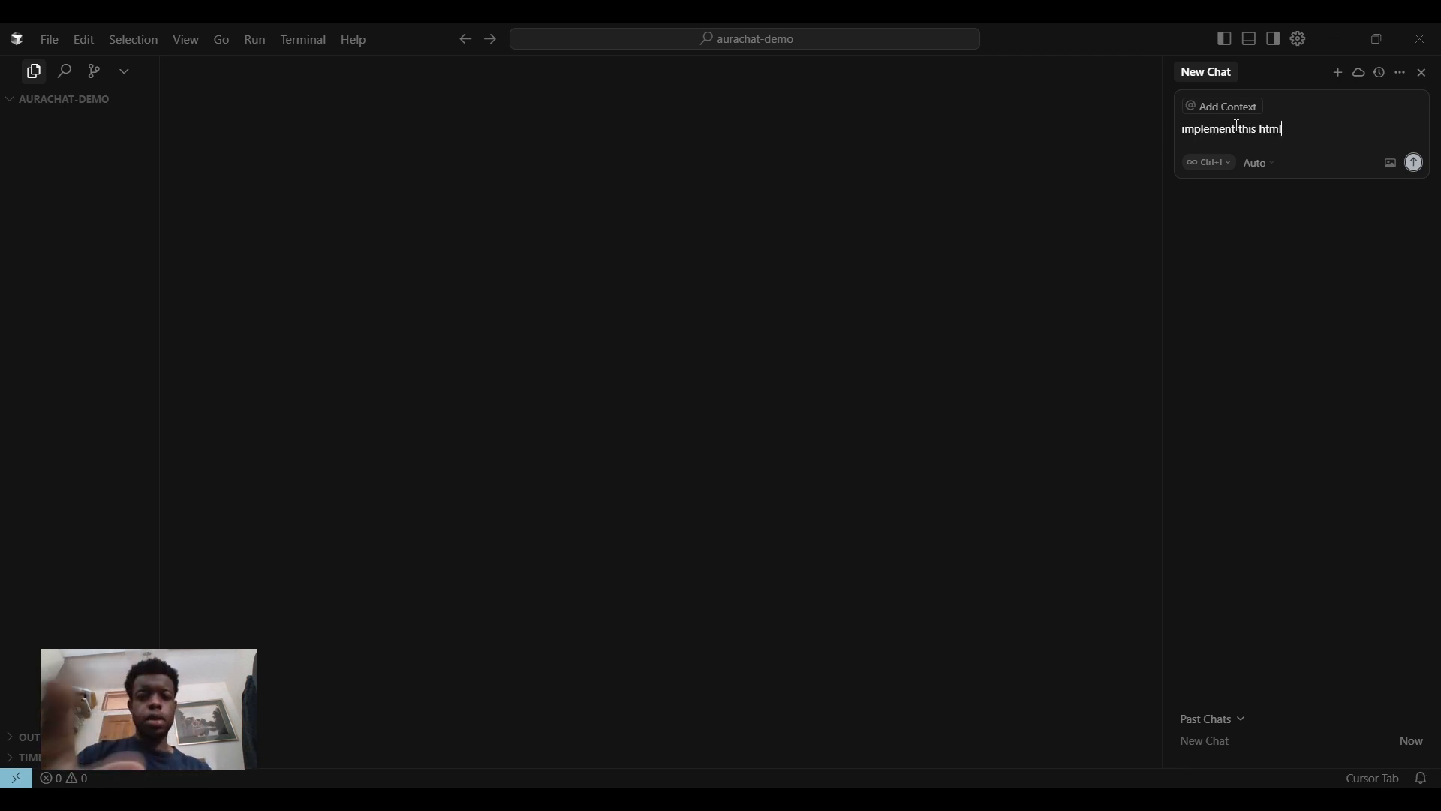
pyautogui.write(' code ex')
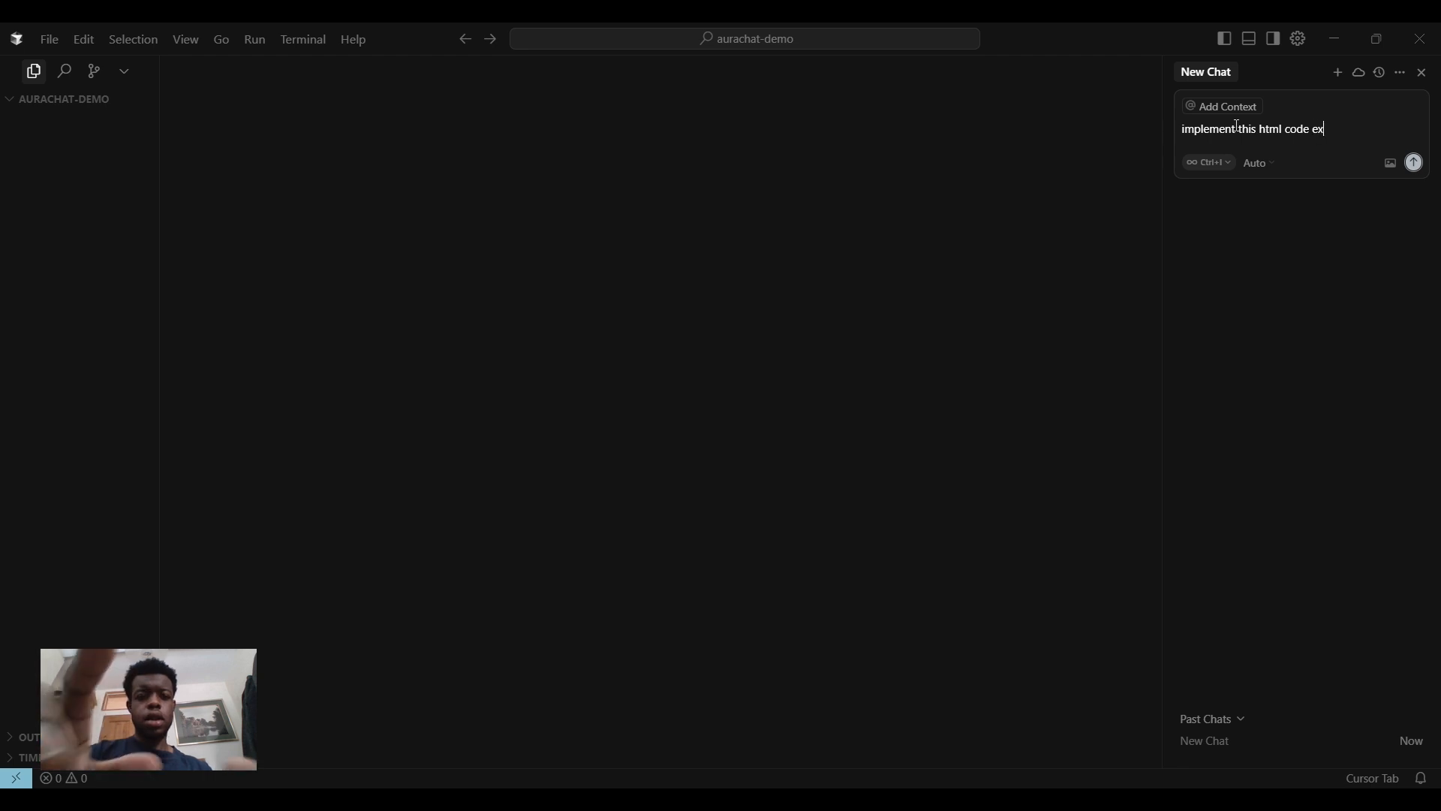
pyautogui.write('actly as it is')
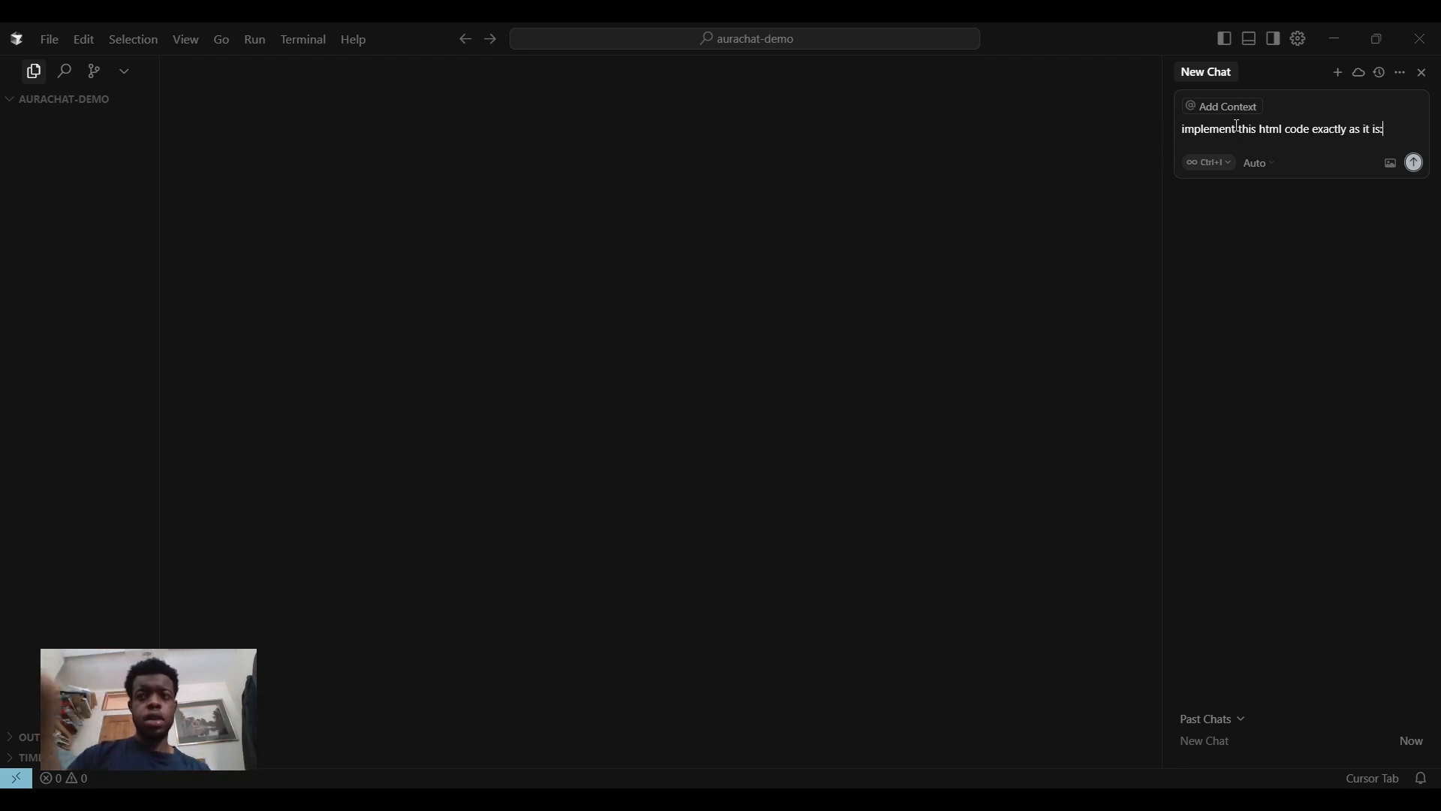
pyautogui.write(':')
pyautogui.hotkey('shift', 'Return')
pyautogui.hotkey('shift', 'Return')
pyautogui.hotkey('ctrl', 'v')
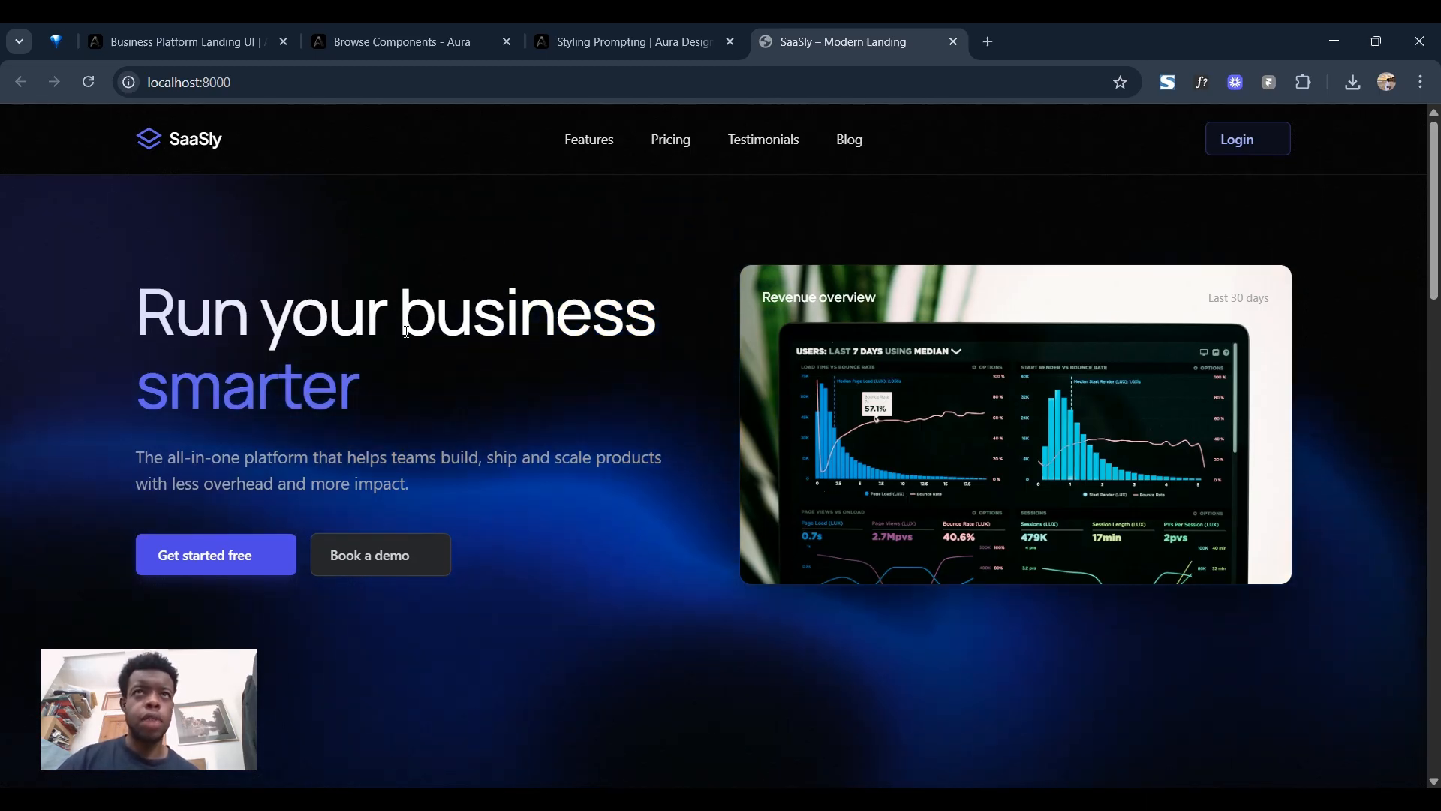
# Review the implemented SaaSly page at localhost:8000 in the browser, from the hero down to the footer and back.
pyautogui.scroll(-8, 406, 331)
pyautogui.scroll(-5, 653, 402)
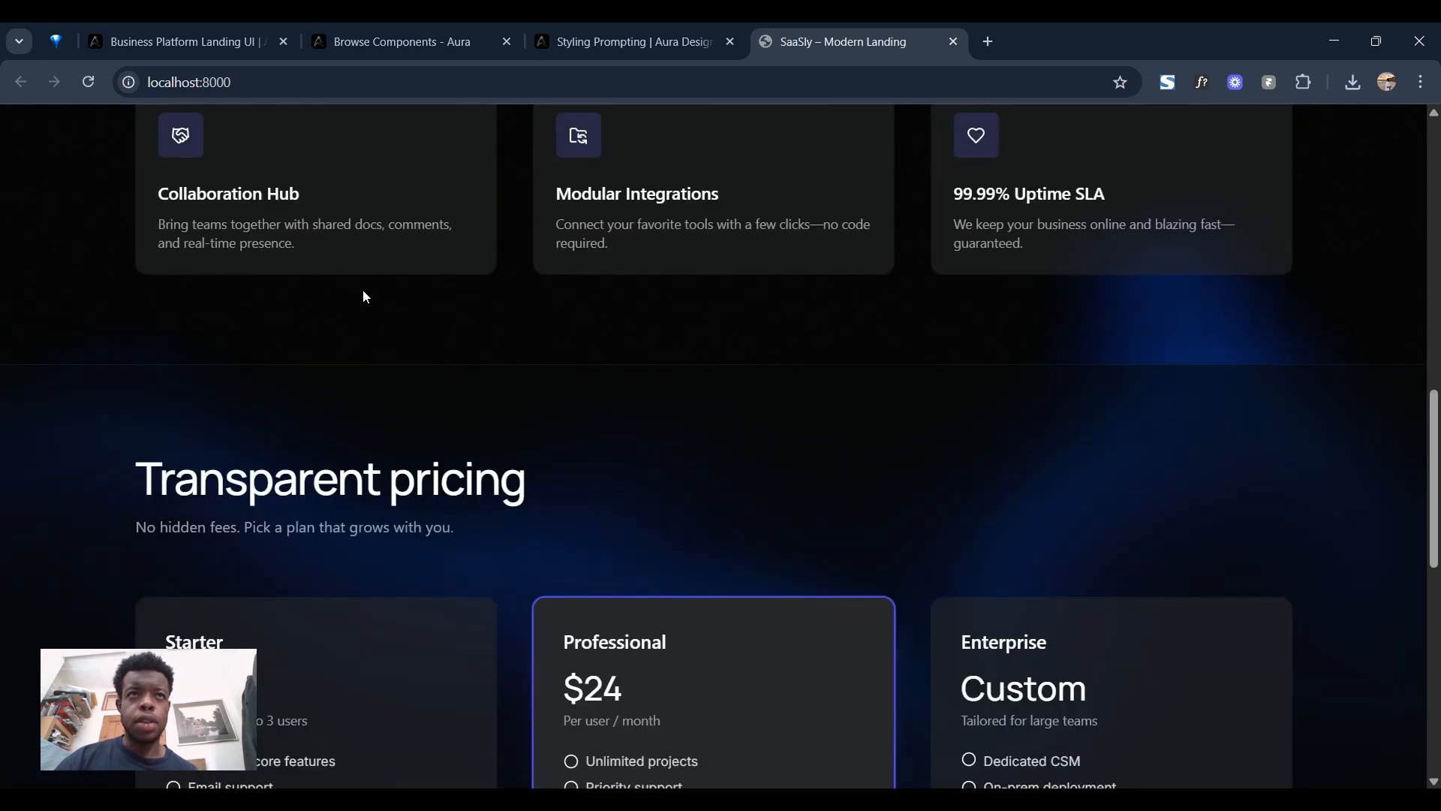
pyautogui.scroll(-11, 787, 553)
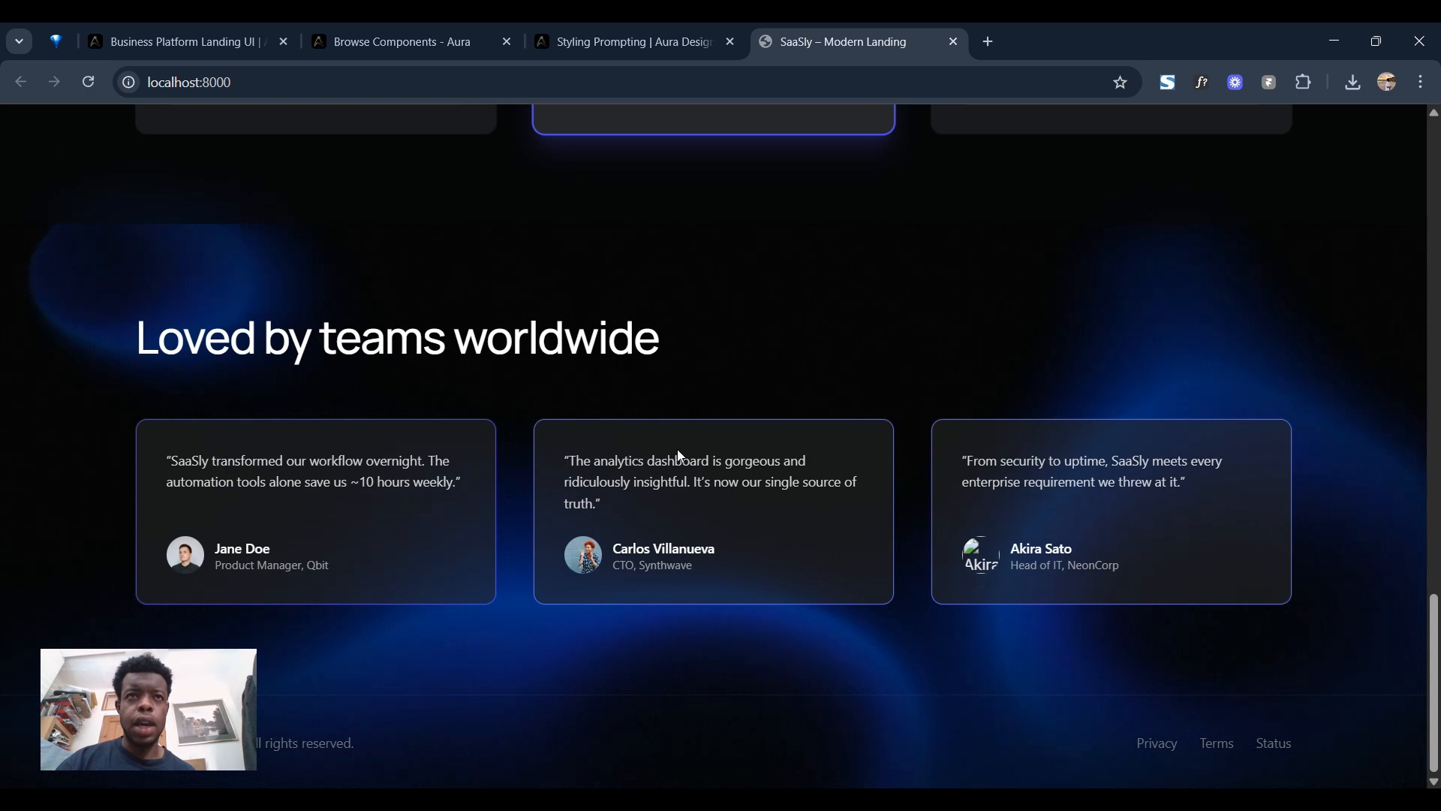
pyautogui.scroll(15, 678, 449)
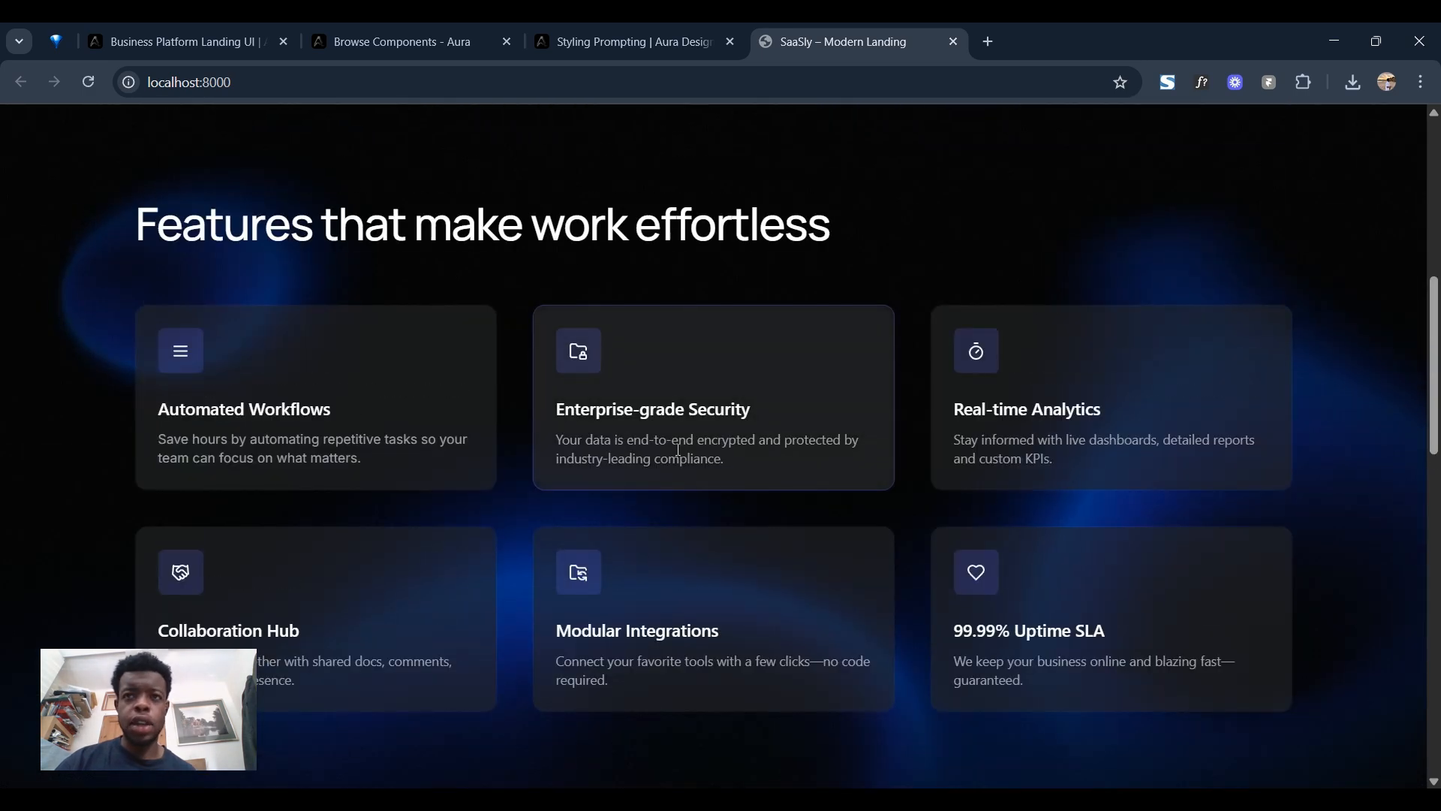
pyautogui.scroll(9, 804, 515)
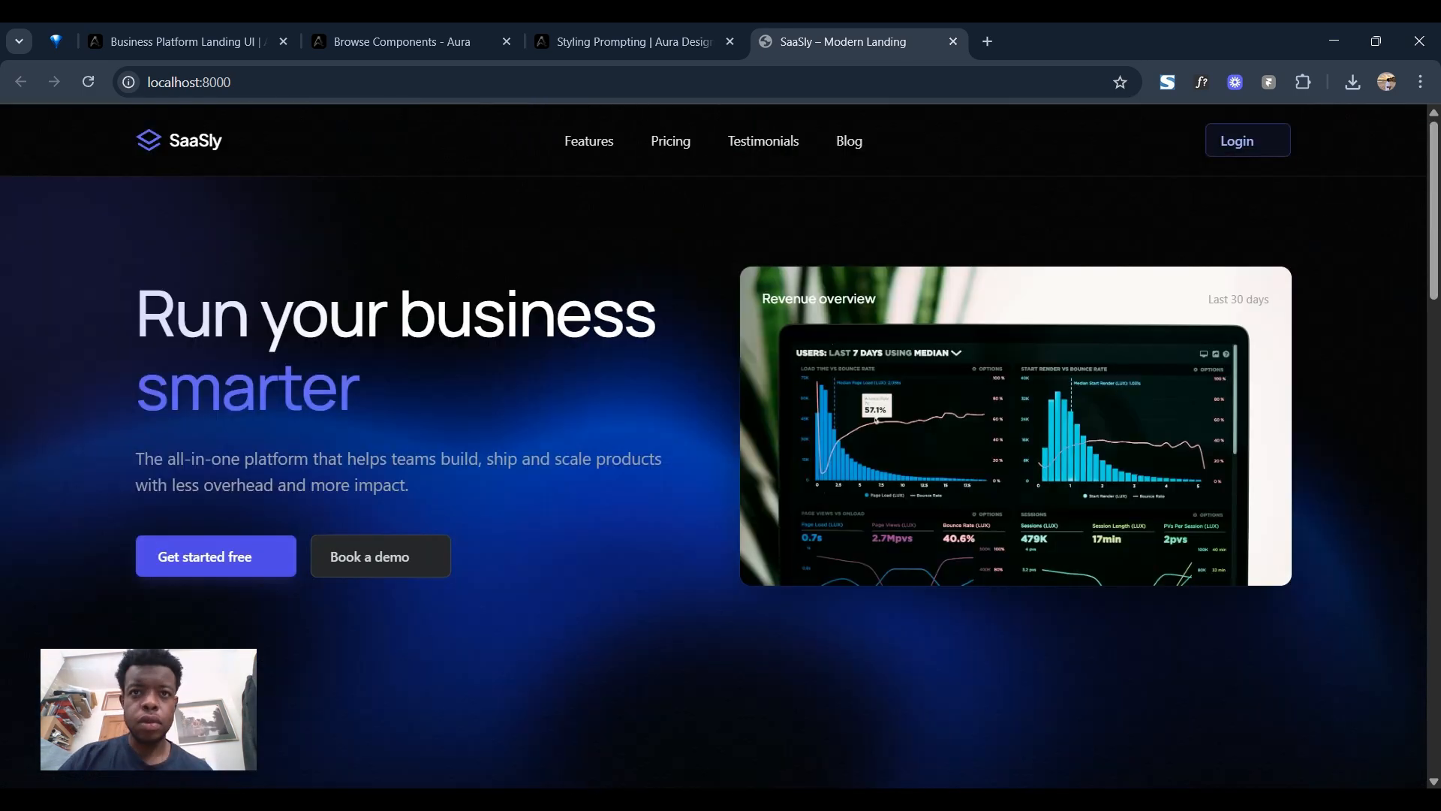